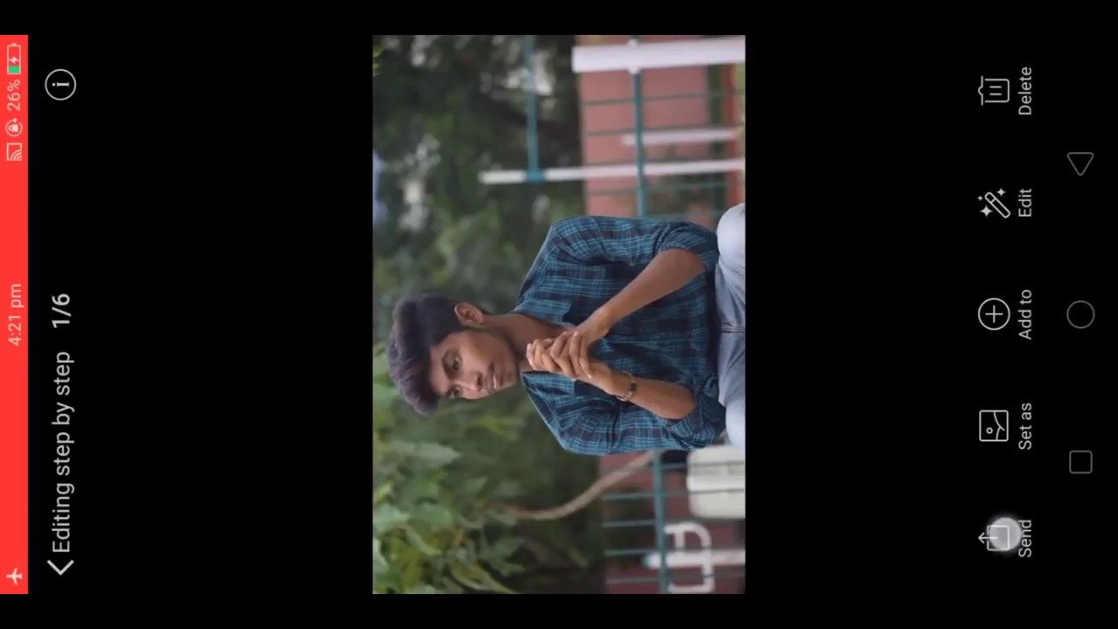
- Share the plaid-shirt portrait from OPPO Gallery into Snapseed for editing
{"action": "left_click", "coordinate": [1004, 537]}
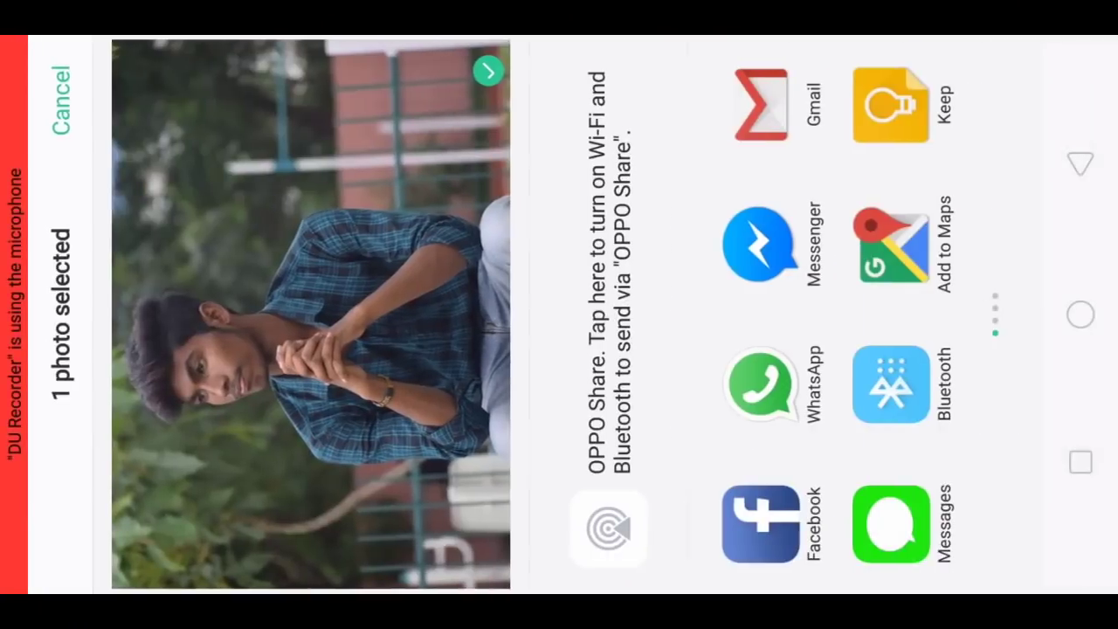
{"action": "left_click_drag", "start_coordinate": [838, 219], "coordinate": [843, 408]}
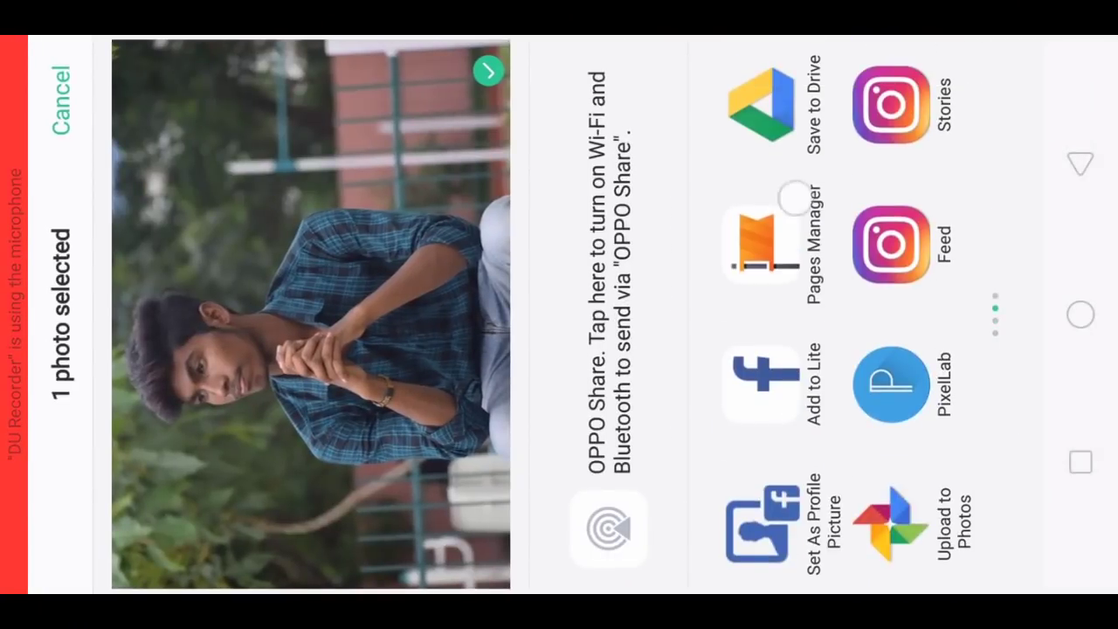
{"action": "left_click_drag", "start_coordinate": [793, 195], "coordinate": [792, 411]}
{"action": "left_click", "coordinate": [760, 240]}
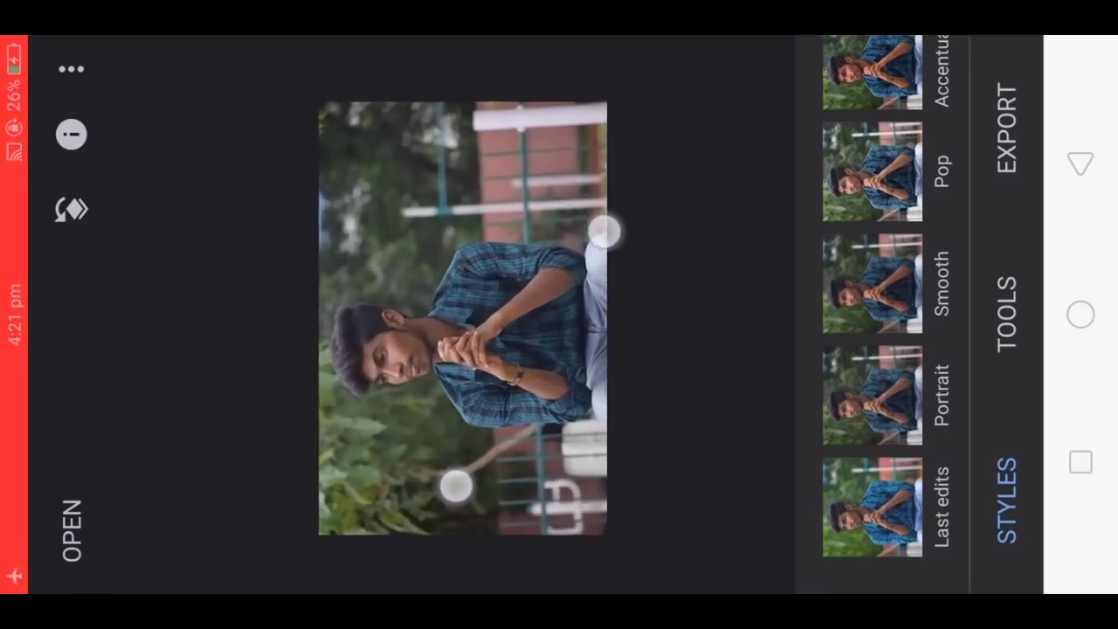
- In Tune image, raise brightness, saturation and ambiance, set shadows to +13, and apply
{"action": "left_click", "coordinate": [999, 277]}
{"action": "left_click", "coordinate": [397, 524]}
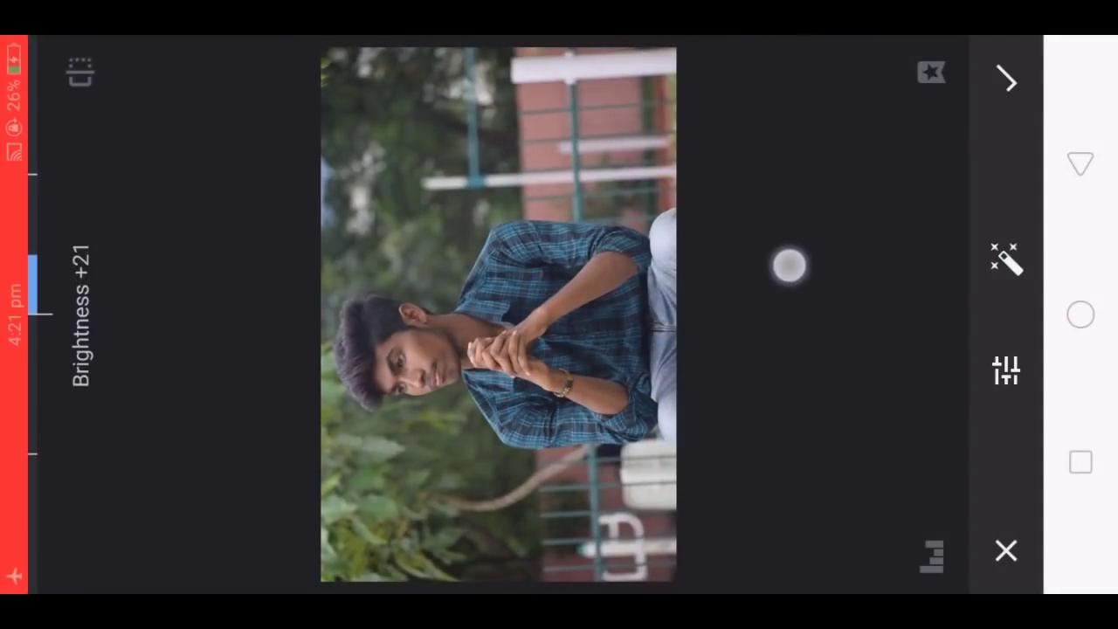
{"action": "mouse_move", "coordinate": [789, 266]}
{"action": "left_mouse_down"}
{"action": "mouse_move", "coordinate": [786, 230]}
{"action": "mouse_move", "coordinate": [782, 277]}
{"action": "mouse_move", "coordinate": [757, 256]}
{"action": "left_mouse_up"}
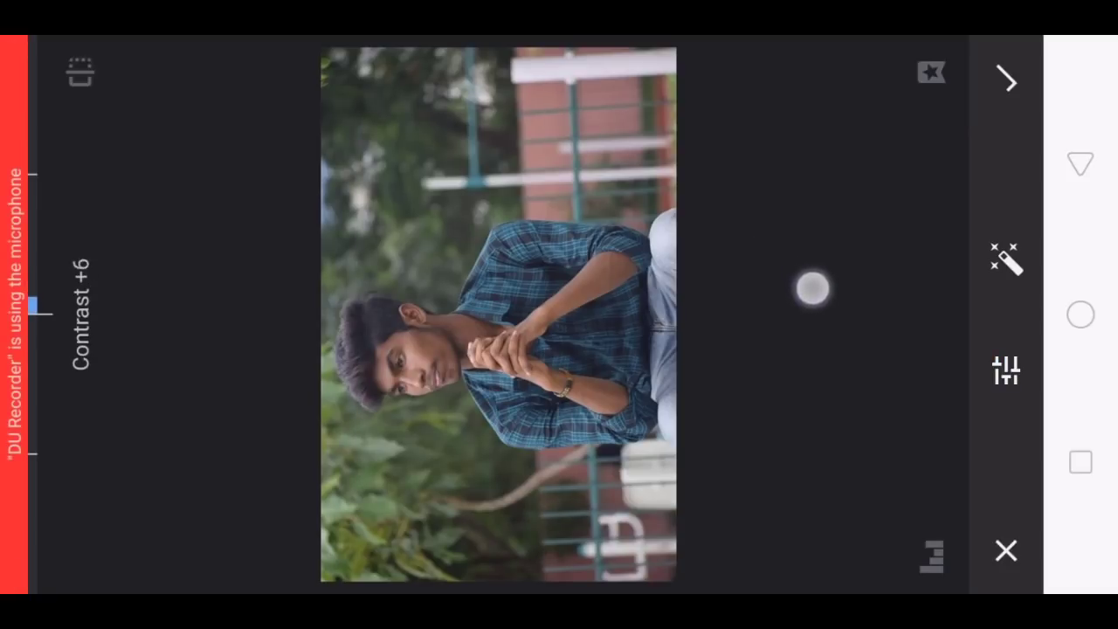
{"action": "left_click_drag", "start_coordinate": [812, 289], "coordinate": [788, 250]}
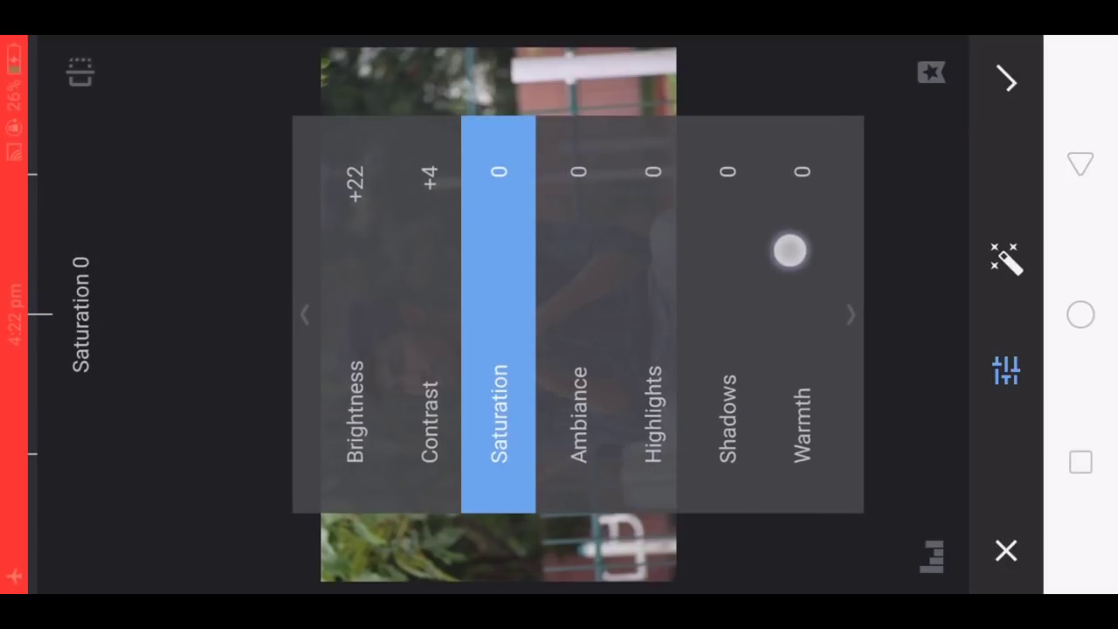
{"action": "left_click_drag", "start_coordinate": [846, 216], "coordinate": [780, 185]}
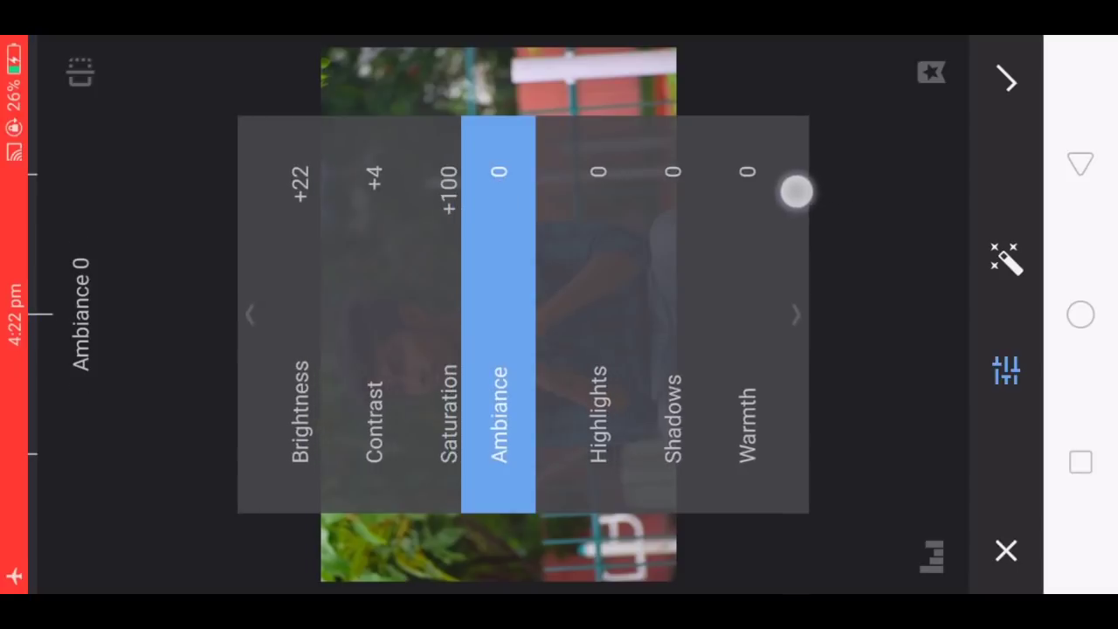
{"action": "left_click_drag", "start_coordinate": [819, 279], "coordinate": [814, 224]}
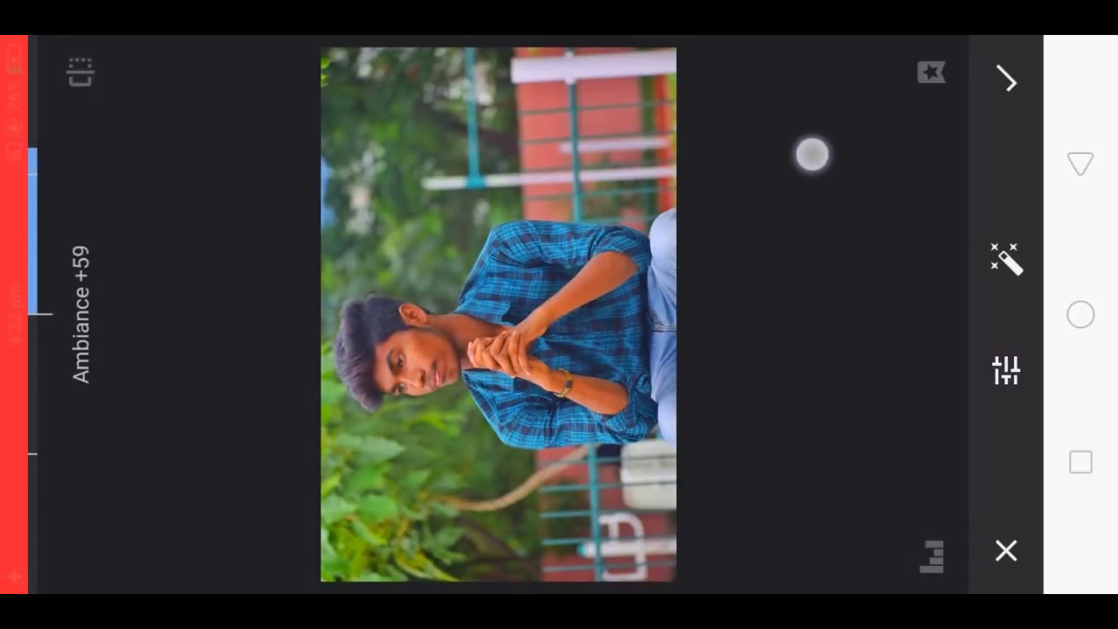
{"action": "mouse_move", "coordinate": [811, 175]}
{"action": "left_mouse_down"}
{"action": "mouse_move", "coordinate": [793, 207]}
{"action": "mouse_move", "coordinate": [815, 195]}
{"action": "mouse_move", "coordinate": [793, 232]}
{"action": "mouse_move", "coordinate": [805, 207]}
{"action": "left_mouse_up"}
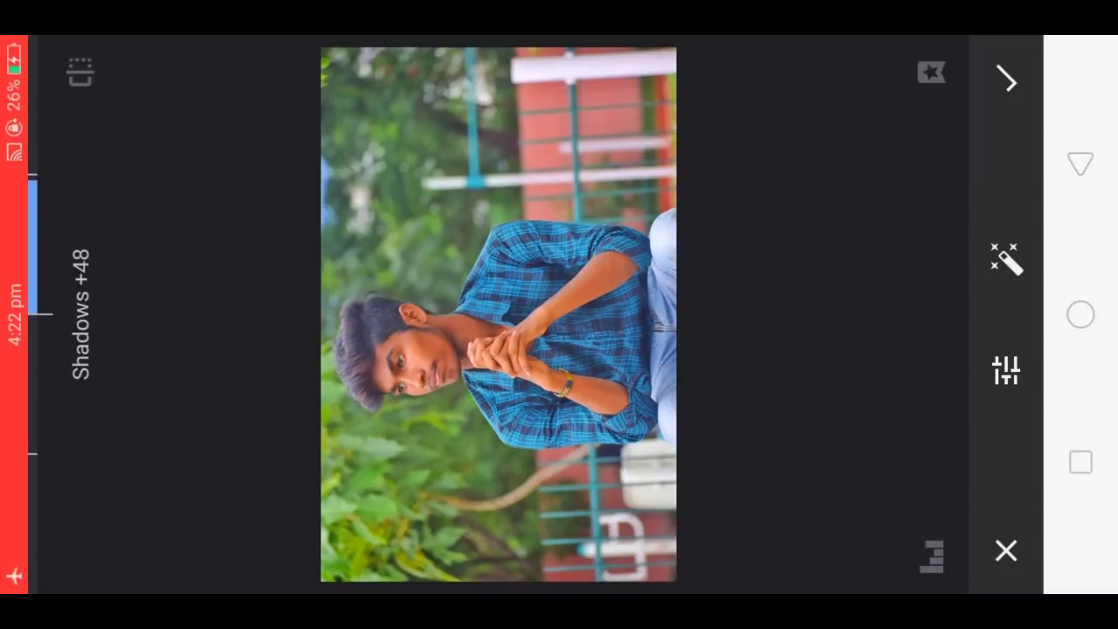
{"action": "mouse_move", "coordinate": [766, 200]}
{"action": "left_mouse_down"}
{"action": "mouse_move", "coordinate": [846, 225]}
{"action": "mouse_move", "coordinate": [804, 274]}
{"action": "mouse_move", "coordinate": [803, 239]}
{"action": "mouse_move", "coordinate": [789, 237]}
{"action": "mouse_move", "coordinate": [804, 297]}
{"action": "left_mouse_up"}
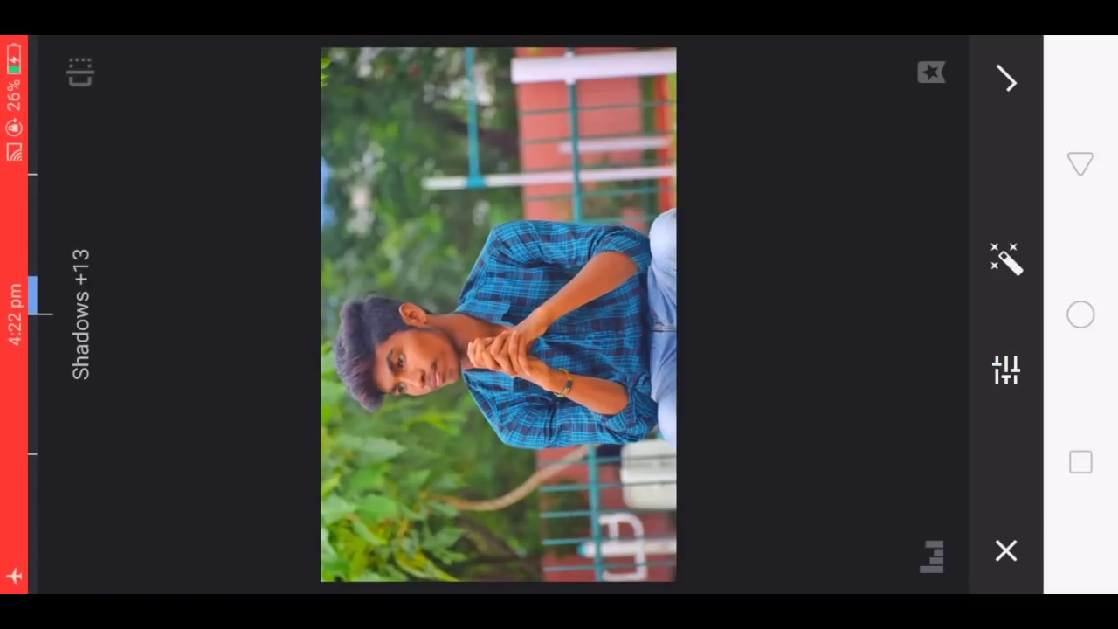
{"action": "left_click", "coordinate": [1006, 79]}
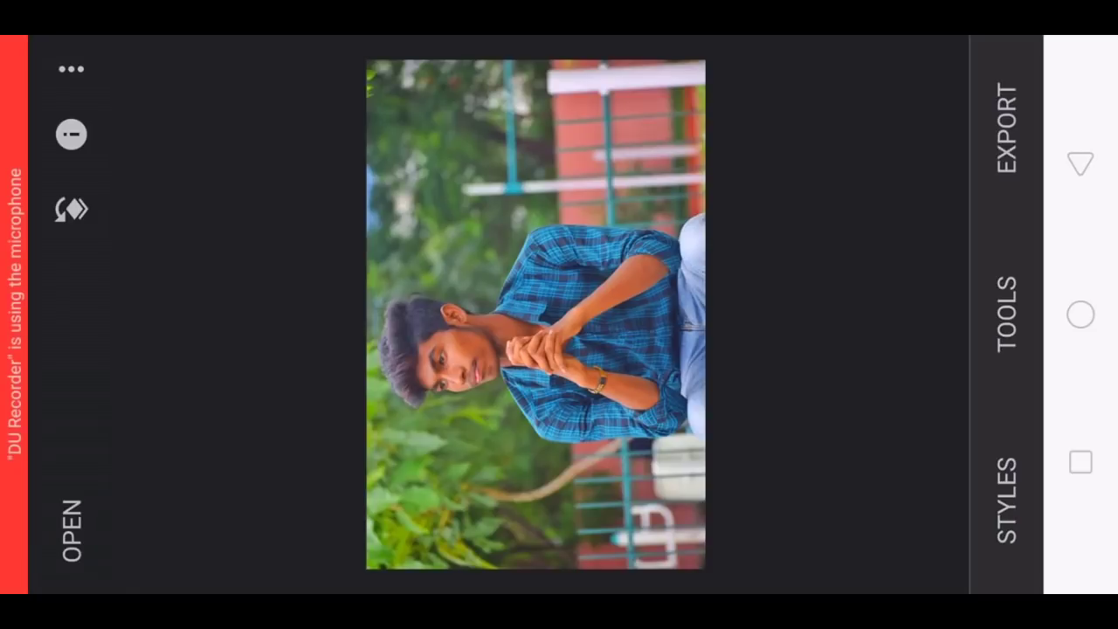
- Open the Tune image edit's brush mask and invert it so tuning covers everything
{"action": "left_click", "coordinate": [83, 211]}
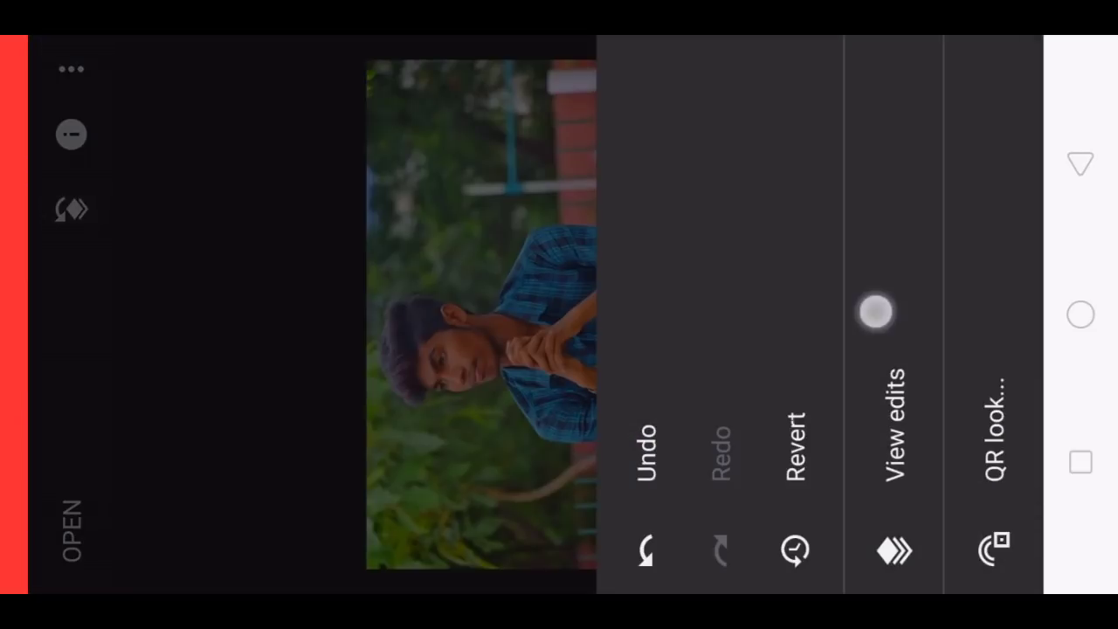
{"action": "left_click", "coordinate": [875, 312]}
{"action": "left_click", "coordinate": [915, 123]}
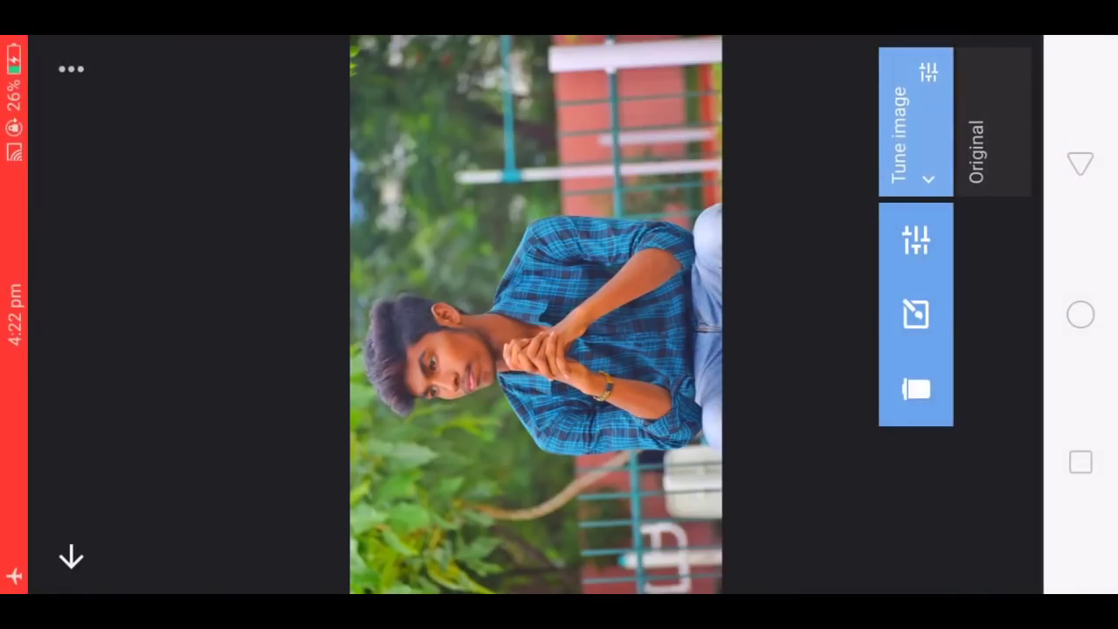
{"action": "left_click", "coordinate": [906, 322]}
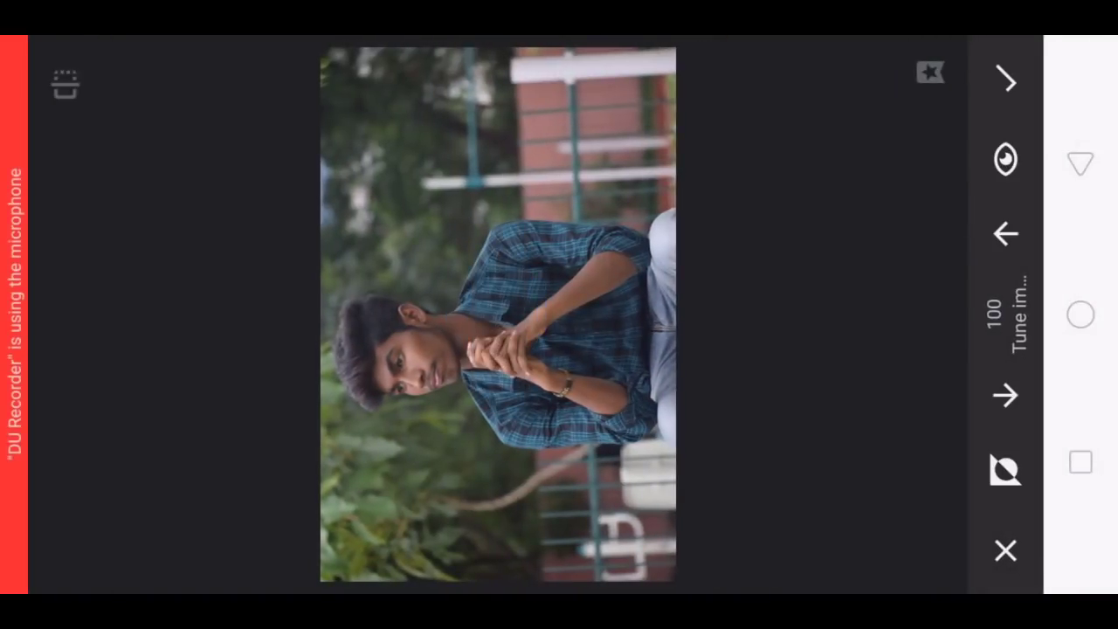
{"action": "left_click", "coordinate": [1004, 469]}
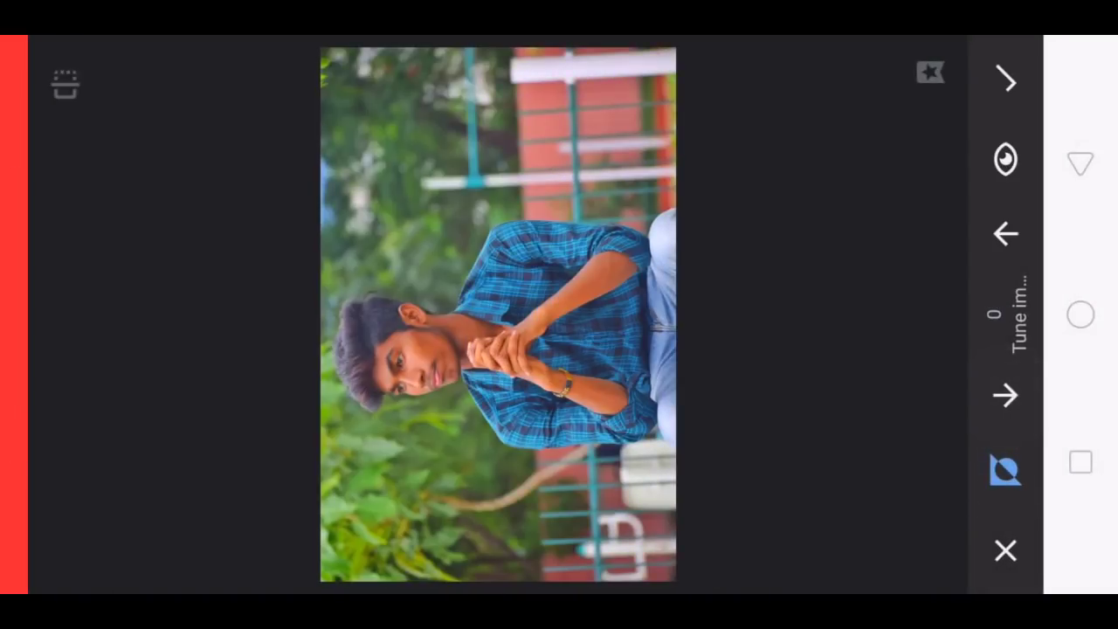
- Erase the tune effect from the forehead, hair, cheek, nose and chin
{"action": "scroll", "coordinate": [437, 341], "scroll_direction": "up", "scroll_amount": 5}
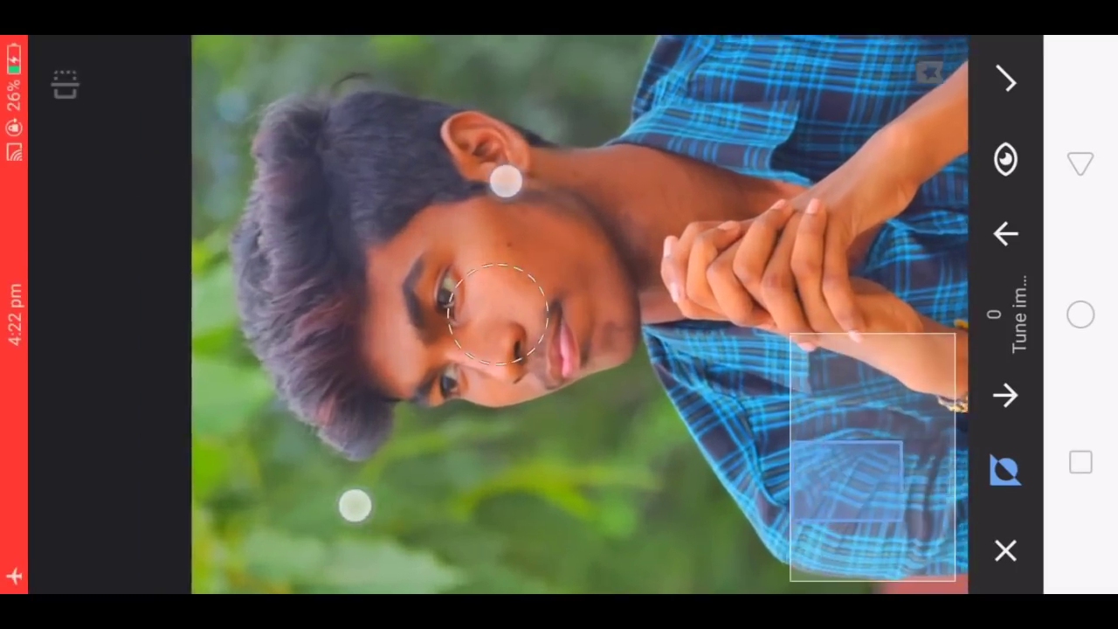
{"action": "left_click_drag", "start_coordinate": [429, 344], "coordinate": [268, 343]}
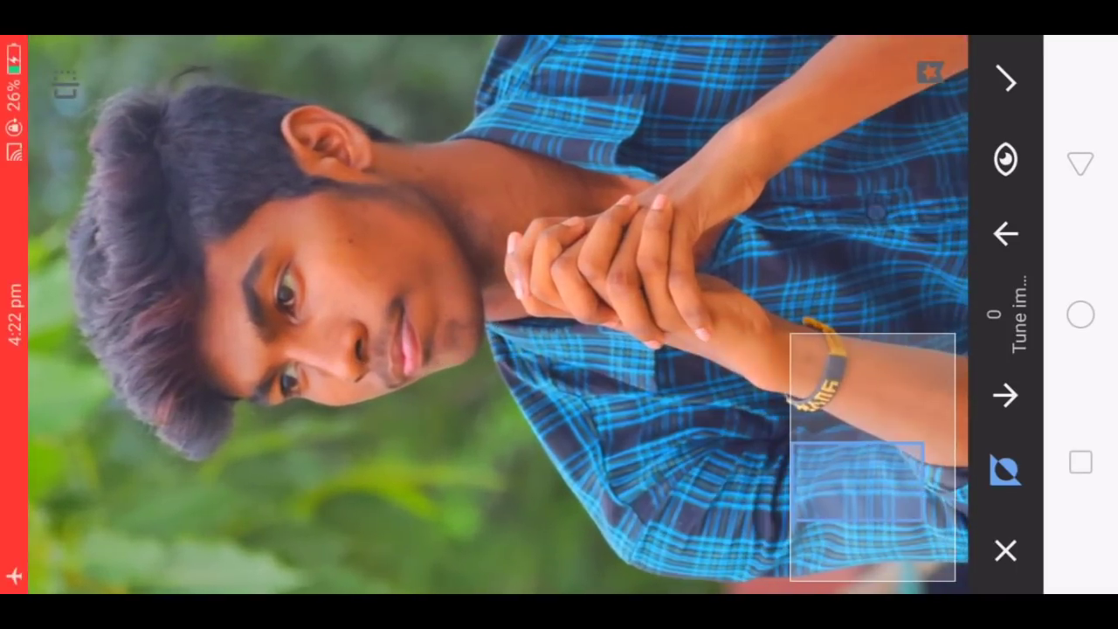
{"action": "left_click_drag", "start_coordinate": [195, 349], "coordinate": [212, 333]}
{"action": "mouse_move", "coordinate": [199, 403]}
{"action": "left_mouse_down"}
{"action": "mouse_move", "coordinate": [119, 250]}
{"action": "mouse_move", "coordinate": [294, 108]}
{"action": "left_mouse_up"}
{"action": "scroll", "coordinate": [376, 341], "scroll_direction": "up", "scroll_amount": 3}
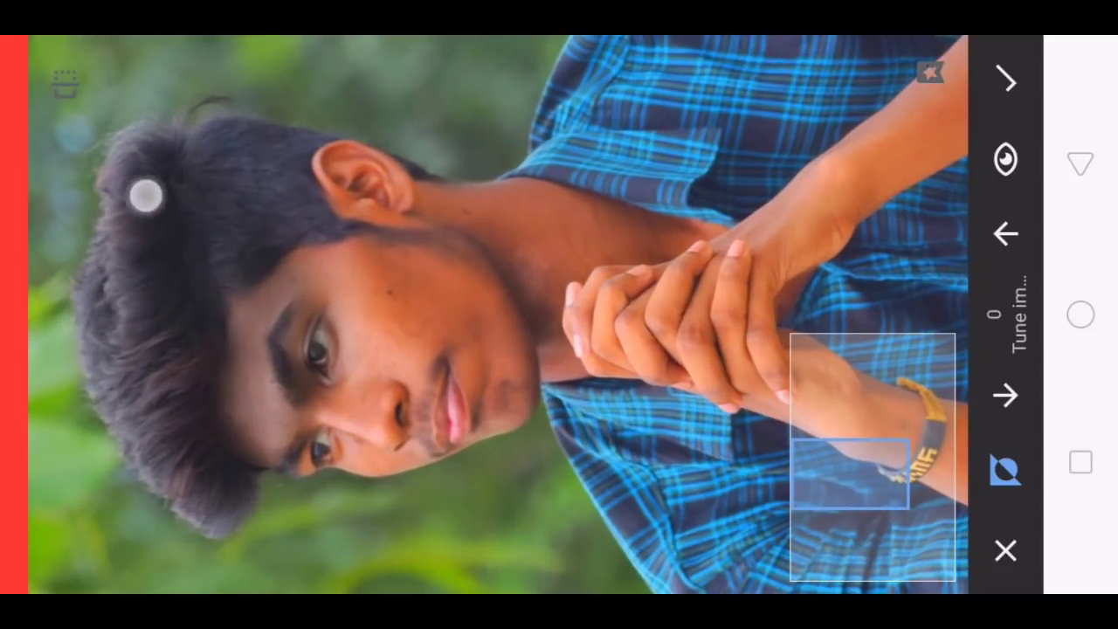
{"action": "mouse_move", "coordinate": [145, 195]}
{"action": "left_mouse_down"}
{"action": "mouse_move", "coordinate": [190, 169]}
{"action": "mouse_move", "coordinate": [317, 174]}
{"action": "mouse_move", "coordinate": [421, 276]}
{"action": "left_mouse_up"}
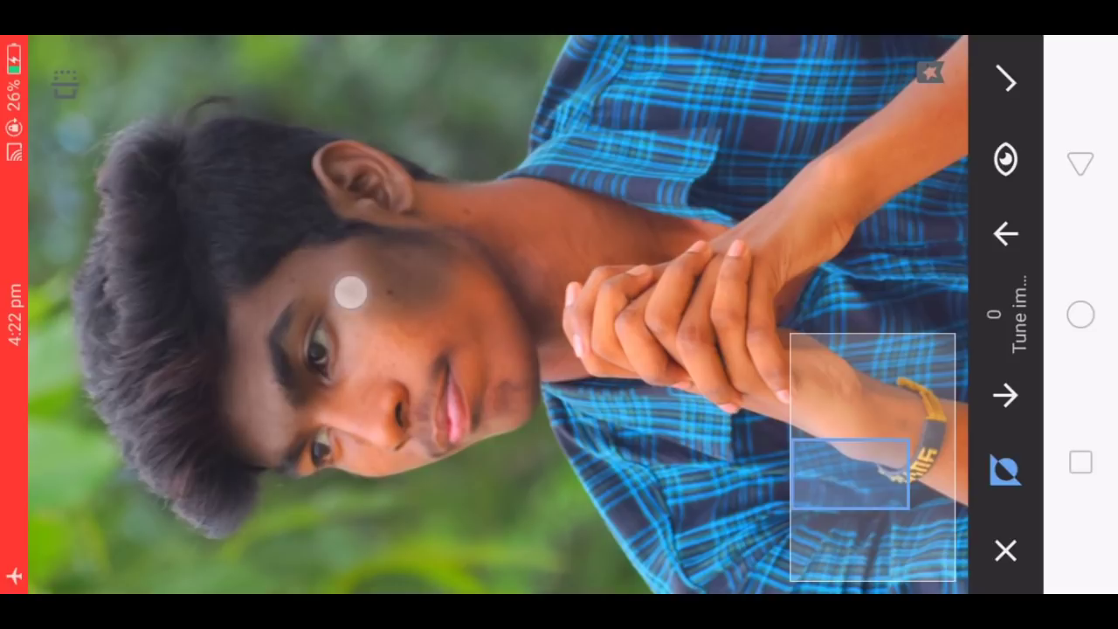
{"action": "mouse_move", "coordinate": [279, 348]}
{"action": "left_mouse_down"}
{"action": "mouse_move", "coordinate": [407, 421]}
{"action": "mouse_move", "coordinate": [544, 293]}
{"action": "left_mouse_up"}
{"action": "mouse_move", "coordinate": [500, 388]}
{"action": "left_mouse_down"}
{"action": "mouse_move", "coordinate": [612, 316]}
{"action": "mouse_move", "coordinate": [669, 331]}
{"action": "mouse_move", "coordinate": [506, 218]}
{"action": "left_mouse_up"}
- Erase the tune effect from the wrist and forearm beside the clasped hands
{"action": "mouse_move", "coordinate": [548, 271]}
{"action": "left_mouse_down"}
{"action": "mouse_move", "coordinate": [599, 219]}
{"action": "mouse_move", "coordinate": [460, 151]}
{"action": "left_mouse_up"}
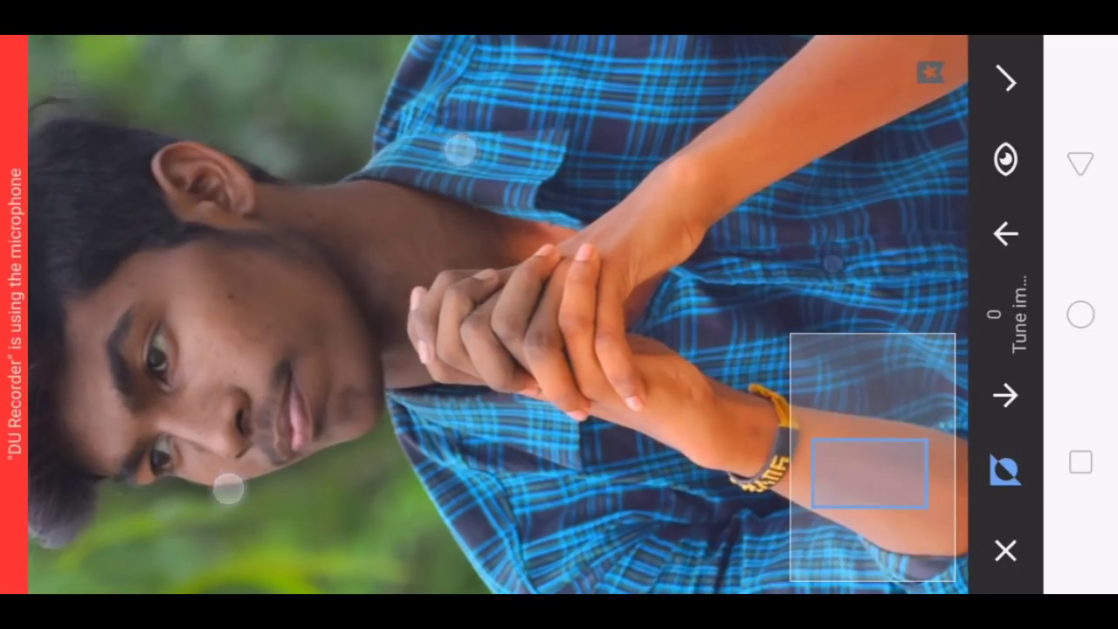
{"action": "left_click_drag", "start_coordinate": [536, 346], "coordinate": [477, 264]}
{"action": "scroll", "coordinate": [569, 283], "scroll_direction": "up", "scroll_amount": 5}
{"action": "left_click_drag", "start_coordinate": [420, 199], "coordinate": [542, 207]}
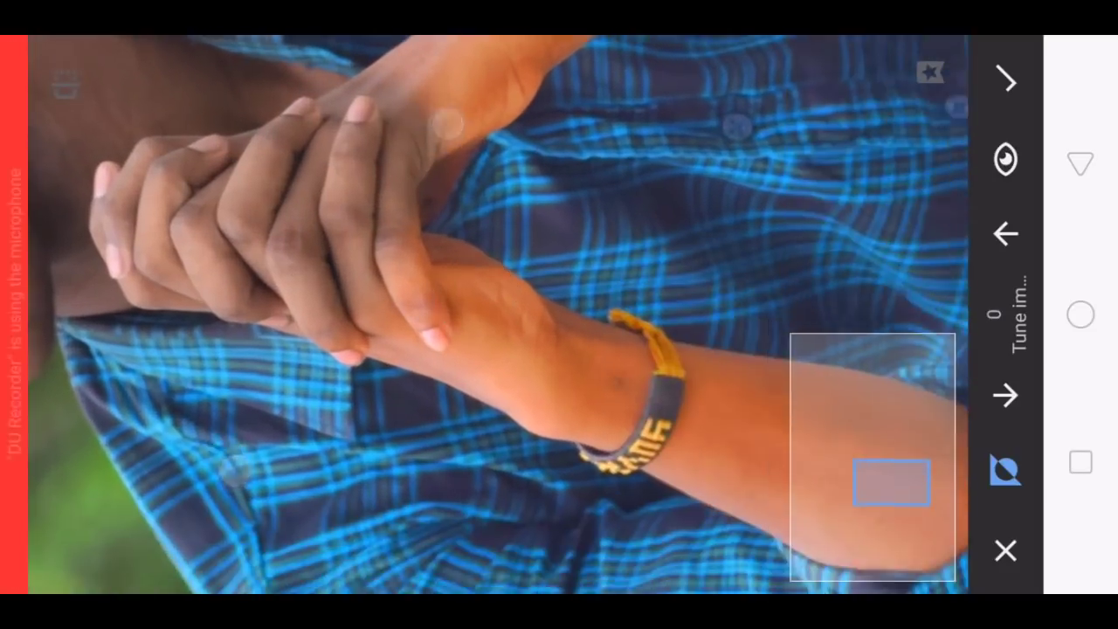
{"action": "mouse_move", "coordinate": [439, 163]}
{"action": "left_mouse_down"}
{"action": "mouse_move", "coordinate": [481, 237]}
{"action": "mouse_move", "coordinate": [426, 274]}
{"action": "mouse_move", "coordinate": [504, 268]}
{"action": "mouse_move", "coordinate": [532, 330]}
{"action": "left_mouse_up"}
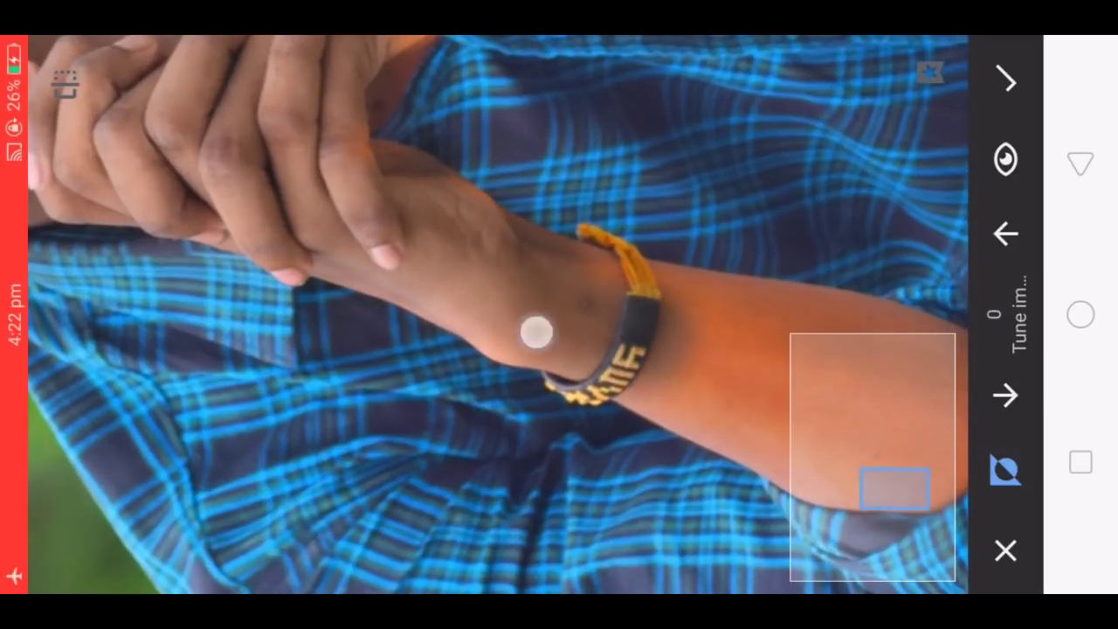
{"action": "left_click_drag", "start_coordinate": [693, 208], "coordinate": [404, 155]}
{"action": "mouse_move", "coordinate": [524, 314]}
{"action": "left_mouse_down"}
{"action": "mouse_move", "coordinate": [448, 364]}
{"action": "mouse_move", "coordinate": [386, 339]}
{"action": "mouse_move", "coordinate": [621, 414]}
{"action": "mouse_move", "coordinate": [623, 306]}
{"action": "mouse_move", "coordinate": [527, 285]}
{"action": "left_mouse_up"}
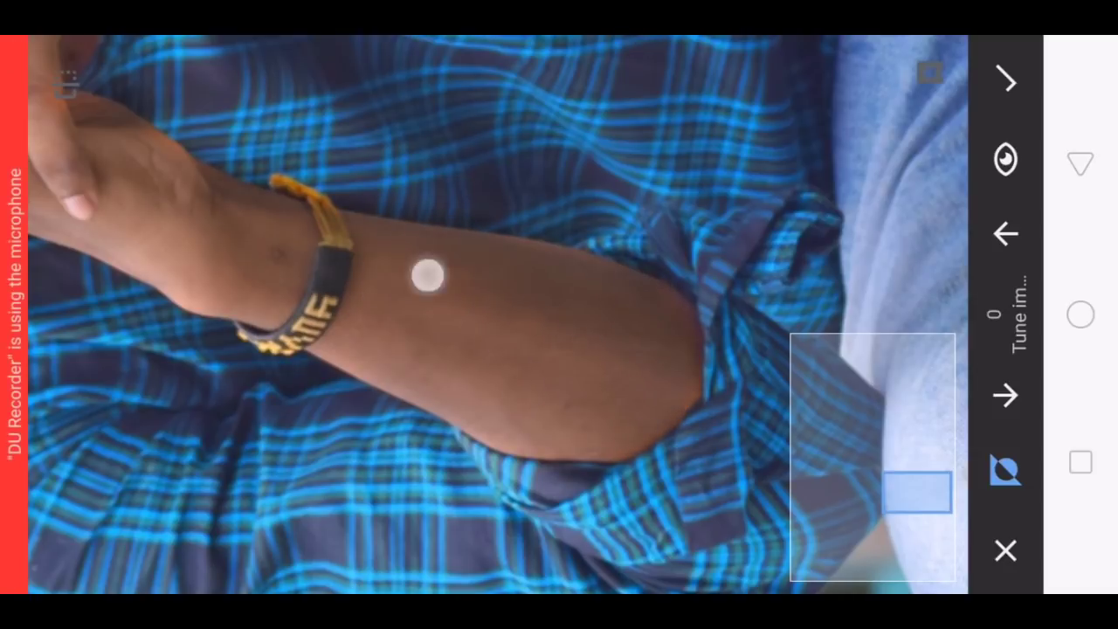
- Erase the effect along the wrist and forearm up to the elbow, then apply the mask
{"action": "left_click_drag", "start_coordinate": [427, 276], "coordinate": [455, 326]}
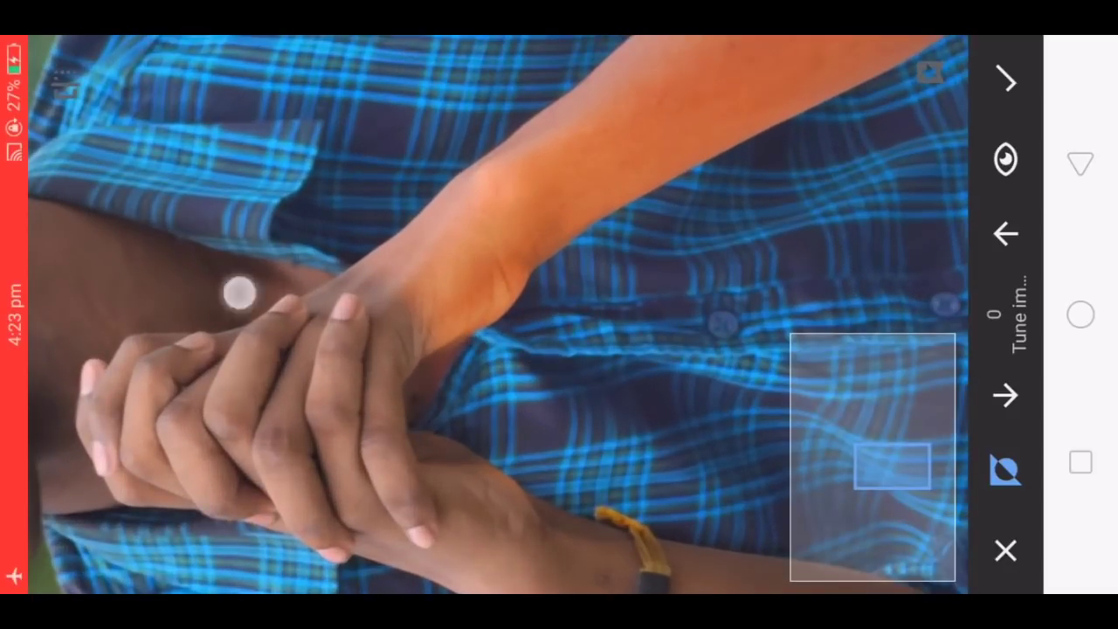
{"action": "left_click_drag", "start_coordinate": [239, 294], "coordinate": [419, 207]}
{"action": "mouse_move", "coordinate": [489, 332]}
{"action": "left_mouse_down"}
{"action": "mouse_move", "coordinate": [404, 407]}
{"action": "mouse_move", "coordinate": [442, 375]}
{"action": "mouse_move", "coordinate": [446, 304]}
{"action": "mouse_move", "coordinate": [572, 210]}
{"action": "left_mouse_up"}
{"action": "mouse_move", "coordinate": [600, 260]}
{"action": "left_mouse_down"}
{"action": "mouse_move", "coordinate": [518, 249]}
{"action": "mouse_move", "coordinate": [596, 200]}
{"action": "mouse_move", "coordinate": [639, 144]}
{"action": "mouse_move", "coordinate": [766, 229]}
{"action": "left_mouse_up"}
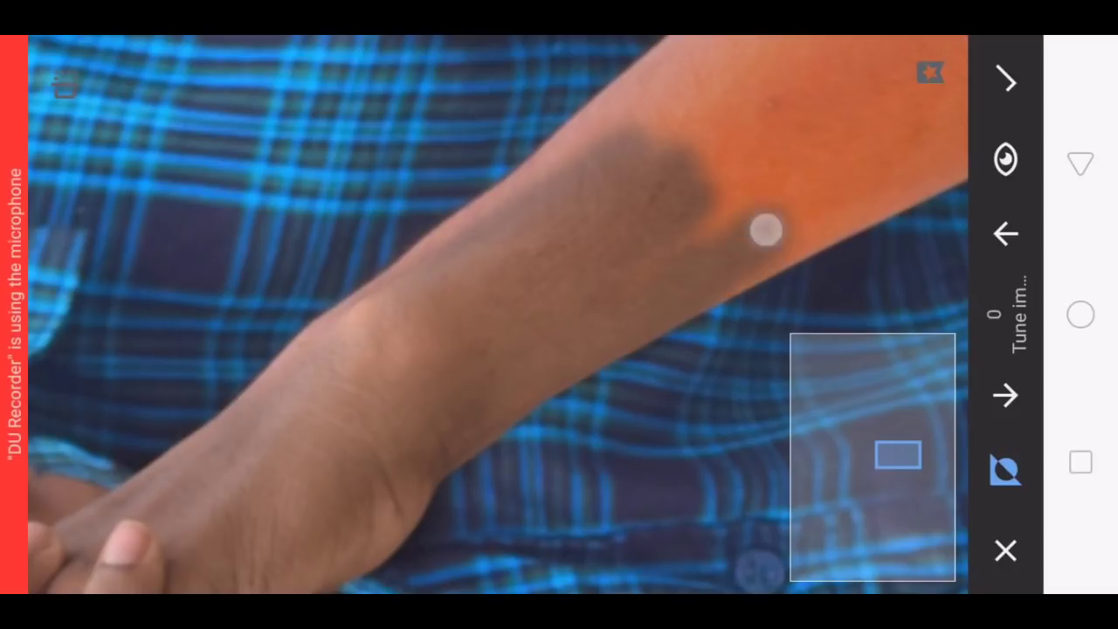
{"action": "left_click_drag", "start_coordinate": [600, 213], "coordinate": [611, 209]}
{"action": "mouse_move", "coordinate": [557, 234]}
{"action": "left_mouse_down"}
{"action": "mouse_move", "coordinate": [414, 379]}
{"action": "mouse_move", "coordinate": [521, 364]}
{"action": "mouse_move", "coordinate": [650, 376]}
{"action": "mouse_move", "coordinate": [725, 357]}
{"action": "mouse_move", "coordinate": [576, 292]}
{"action": "mouse_move", "coordinate": [728, 326]}
{"action": "mouse_move", "coordinate": [599, 293]}
{"action": "mouse_move", "coordinate": [754, 215]}
{"action": "mouse_move", "coordinate": [369, 345]}
{"action": "mouse_move", "coordinate": [553, 144]}
{"action": "mouse_move", "coordinate": [609, 226]}
{"action": "mouse_move", "coordinate": [713, 218]}
{"action": "mouse_move", "coordinate": [602, 323]}
{"action": "left_mouse_up"}
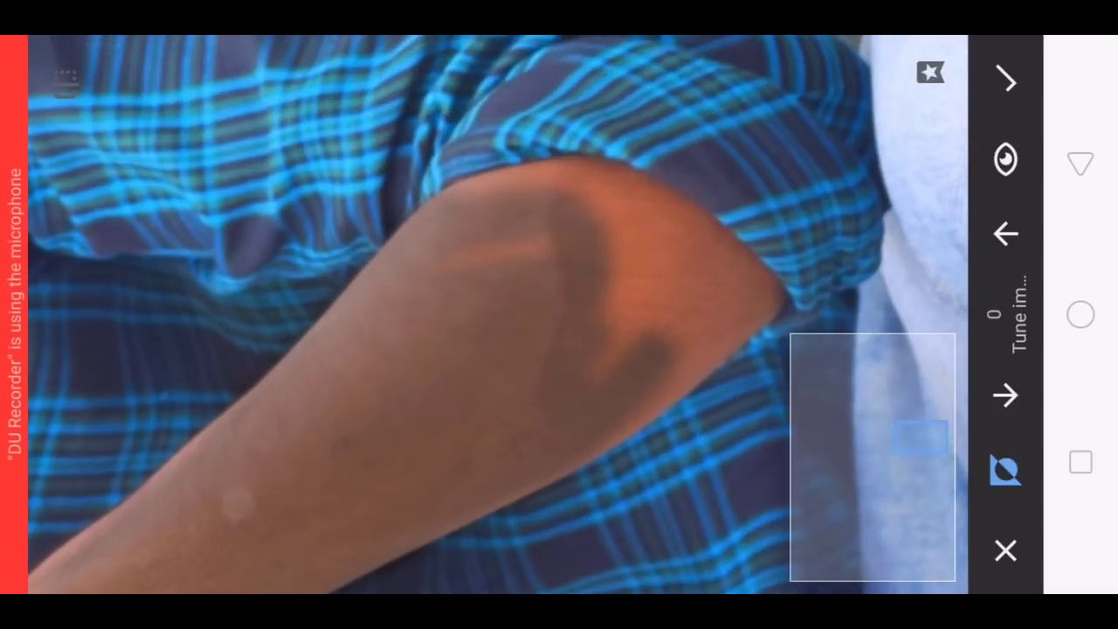
{"action": "left_click_drag", "start_coordinate": [484, 213], "coordinate": [687, 285]}
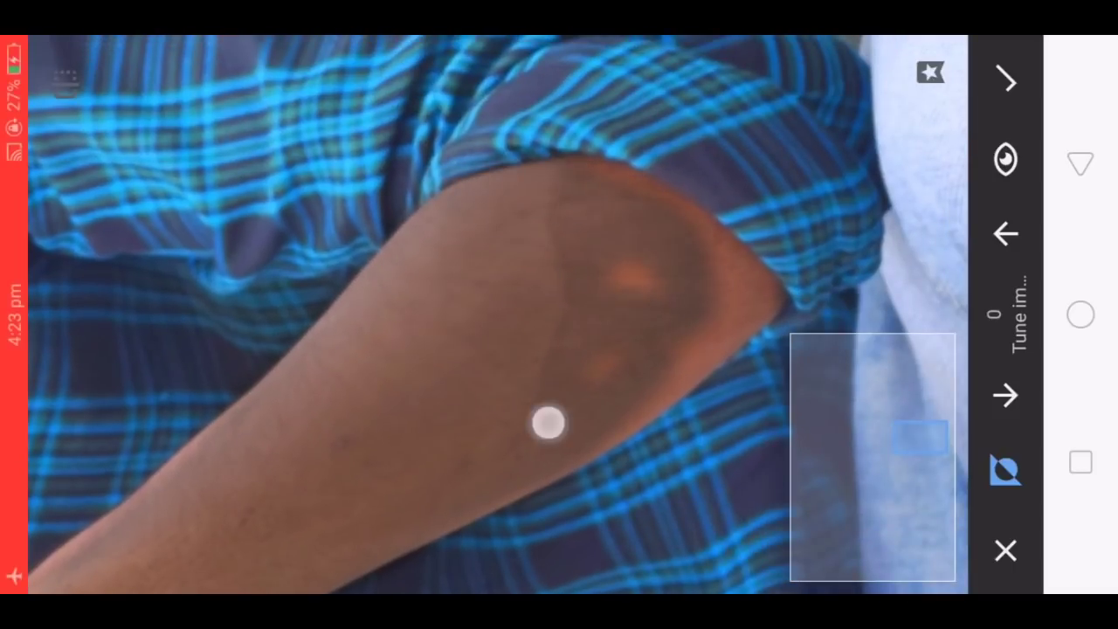
{"action": "left_click_drag", "start_coordinate": [549, 423], "coordinate": [730, 318]}
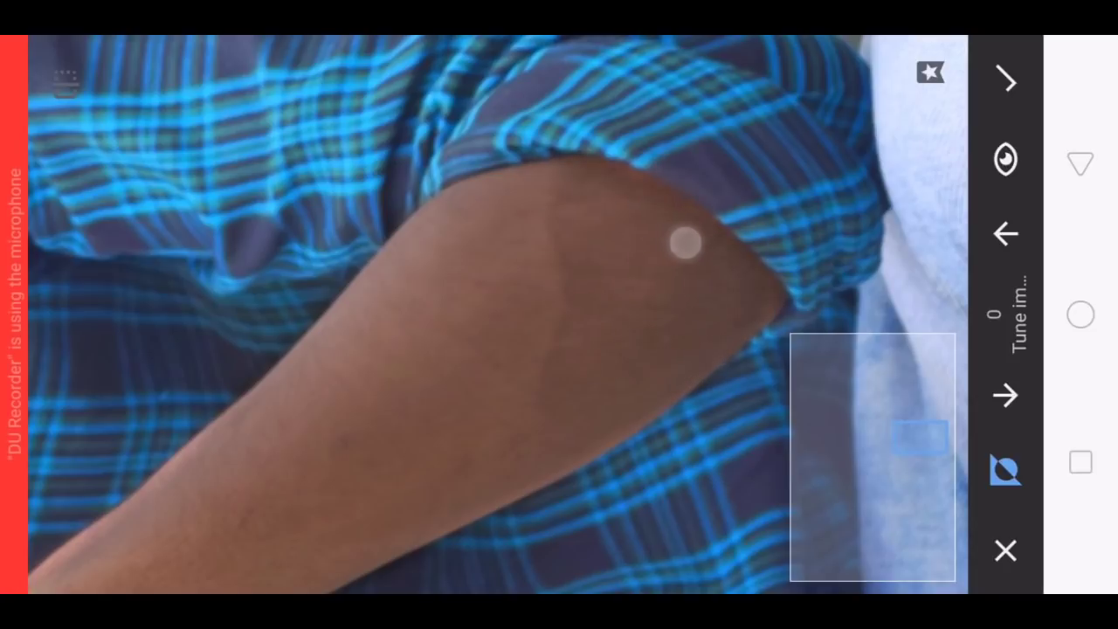
{"action": "scroll", "coordinate": [684, 243], "scroll_direction": "down", "scroll_amount": 5}
{"action": "scroll", "coordinate": [666, 170], "scroll_direction": "down", "scroll_amount": 5}
{"action": "scroll", "coordinate": [651, 180], "scroll_direction": "down", "scroll_amount": 2}
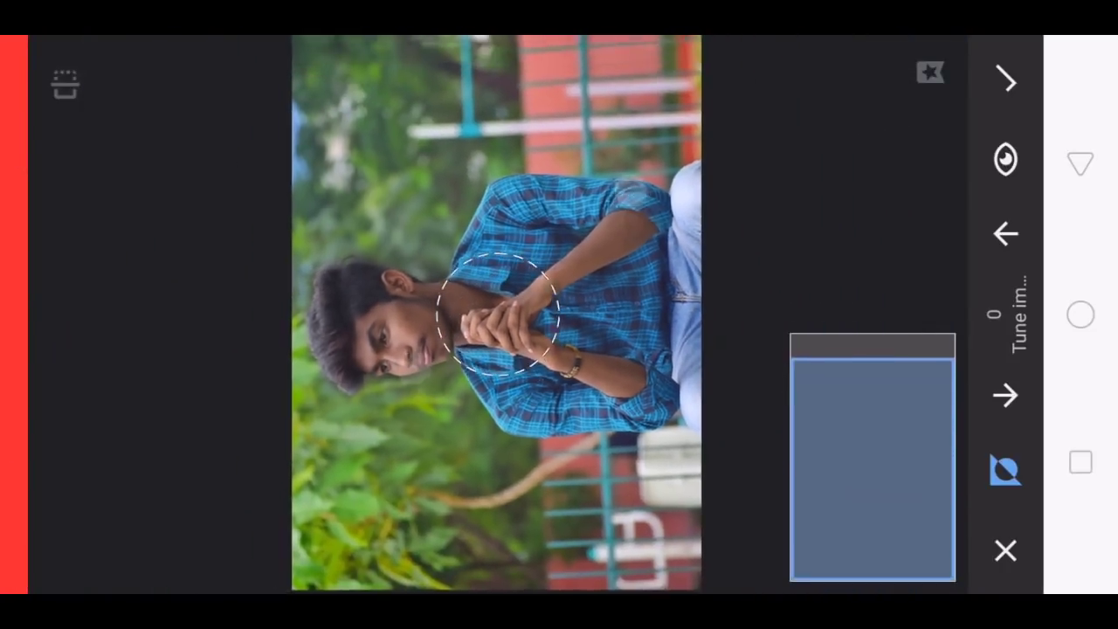
{"action": "left_click", "coordinate": [1006, 80]}
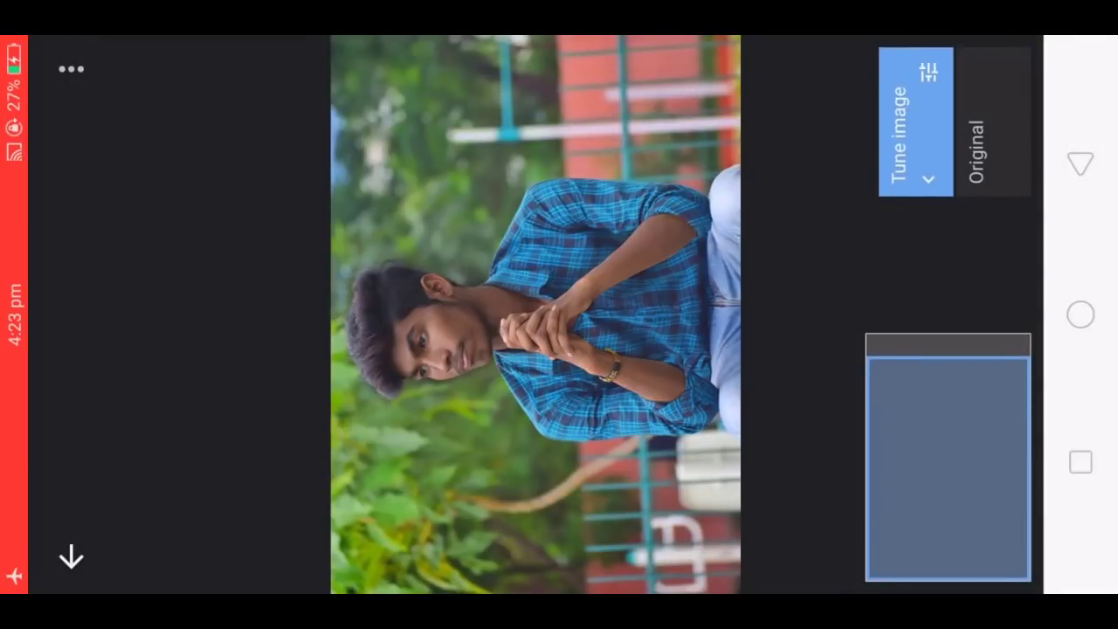
- Add a Selective control point on the face, resized, with lowered contrast
{"action": "left_click", "coordinate": [72, 556]}
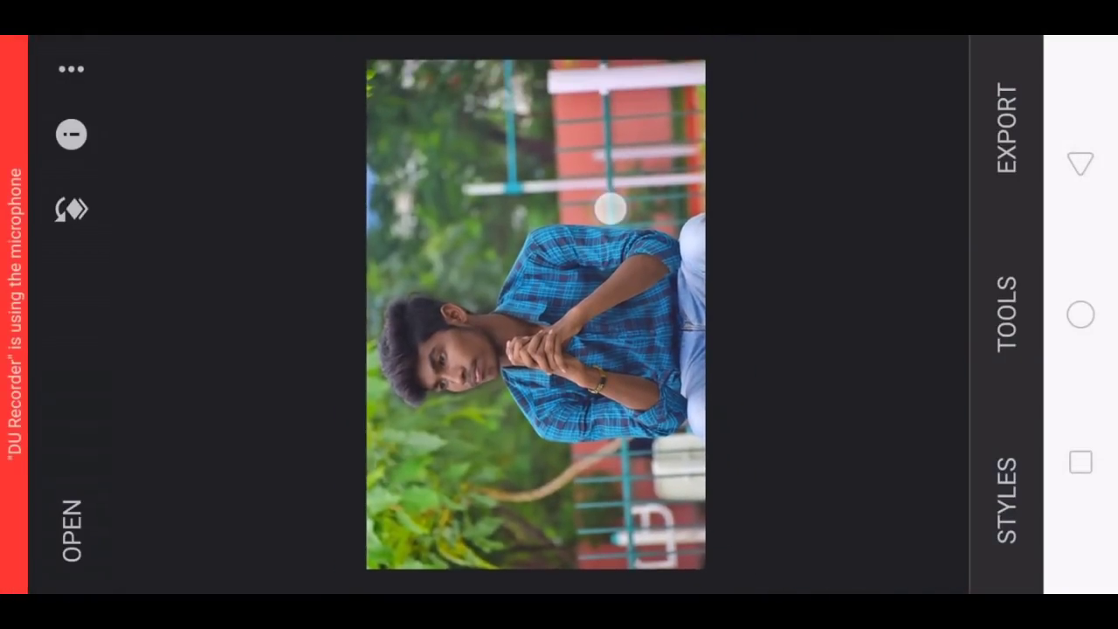
{"action": "left_click", "coordinate": [610, 207]}
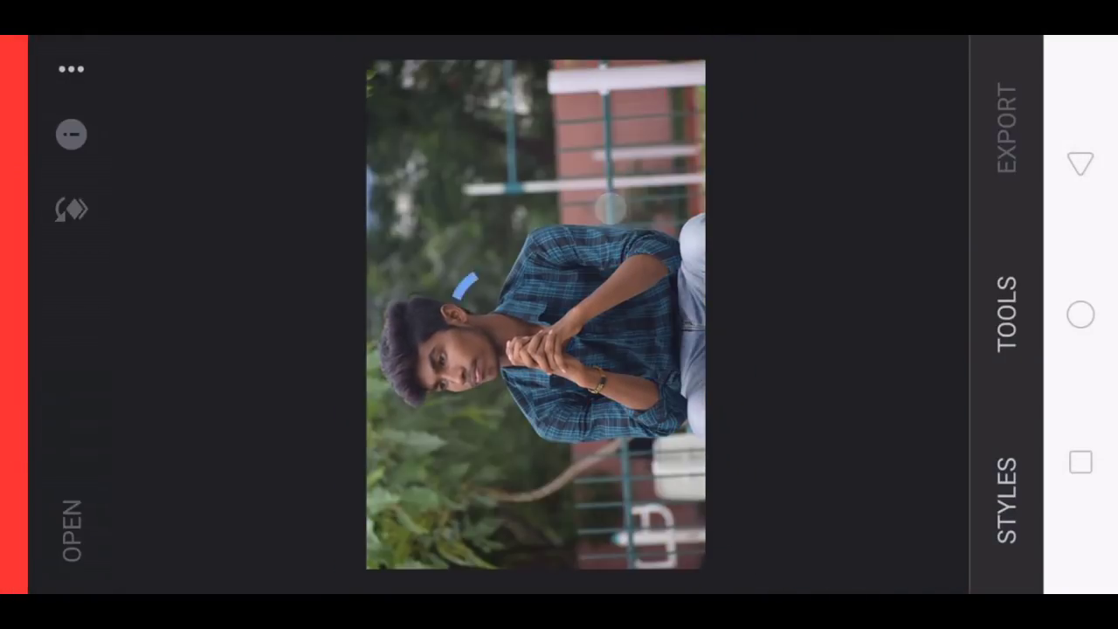
{"action": "left_click", "coordinate": [609, 208]}
{"action": "left_click", "coordinate": [1009, 277]}
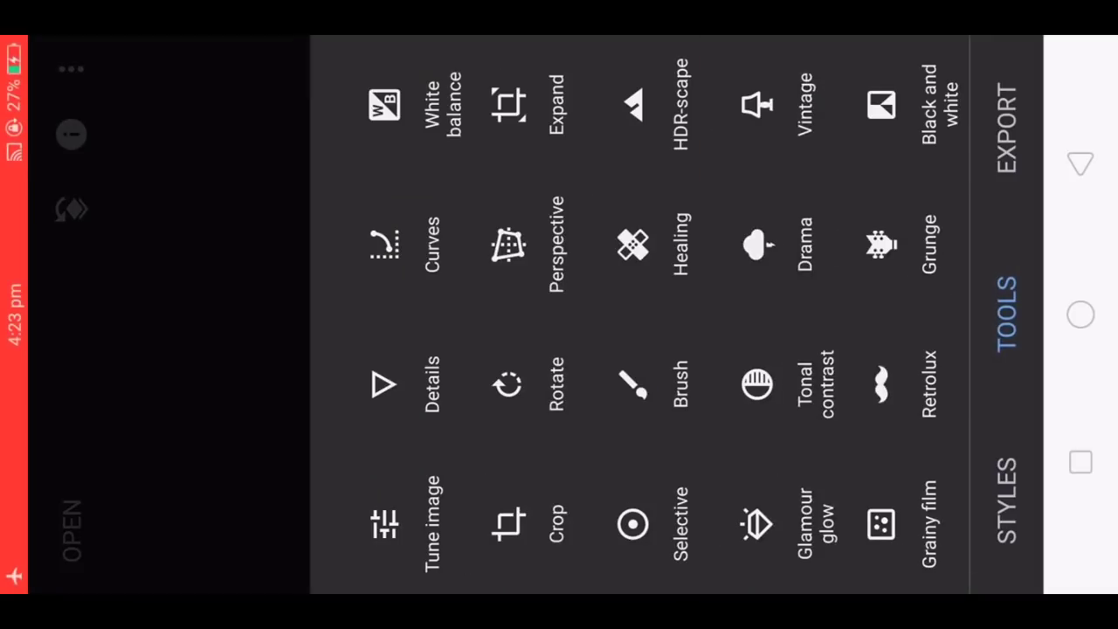
{"action": "left_click", "coordinate": [633, 524]}
{"action": "left_click", "coordinate": [434, 364]}
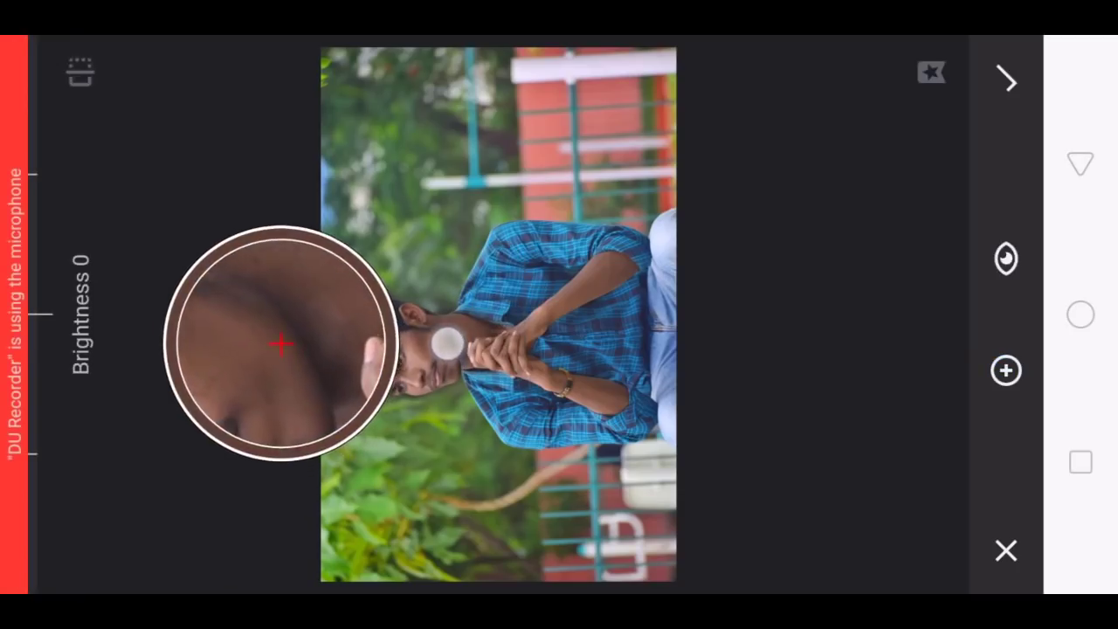
{"action": "mouse_move", "coordinate": [636, 234]}
{"action": "left_mouse_down"}
{"action": "mouse_move", "coordinate": [633, 223]}
{"action": "mouse_move", "coordinate": [655, 232]}
{"action": "mouse_move", "coordinate": [645, 248]}
{"action": "mouse_move", "coordinate": [622, 220]}
{"action": "left_mouse_up"}
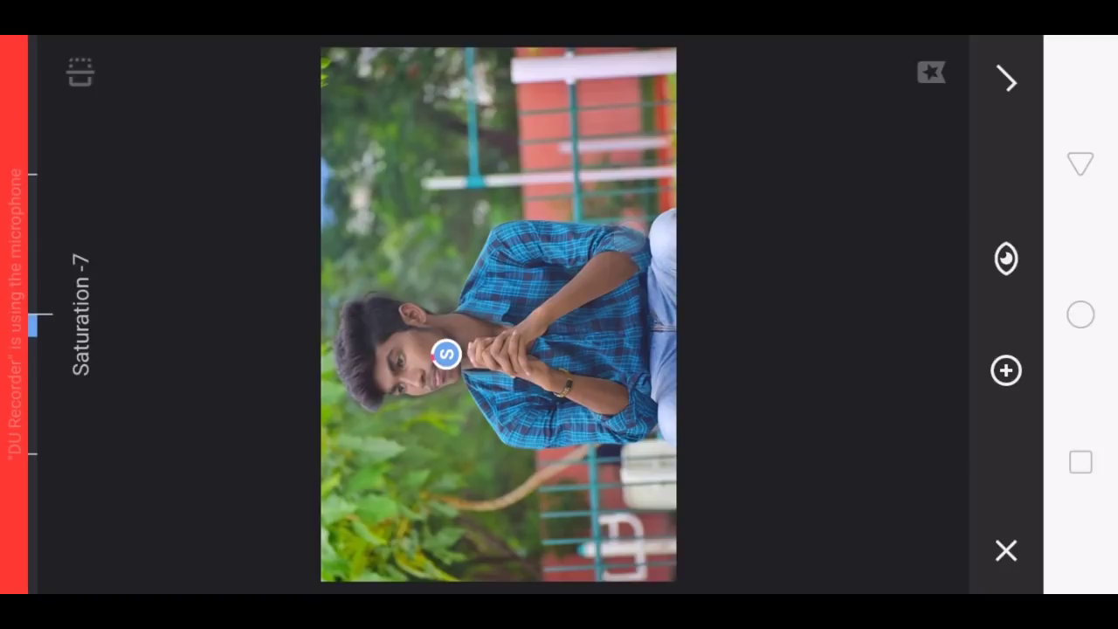
{"action": "left_click_drag", "start_coordinate": [623, 229], "coordinate": [645, 234]}
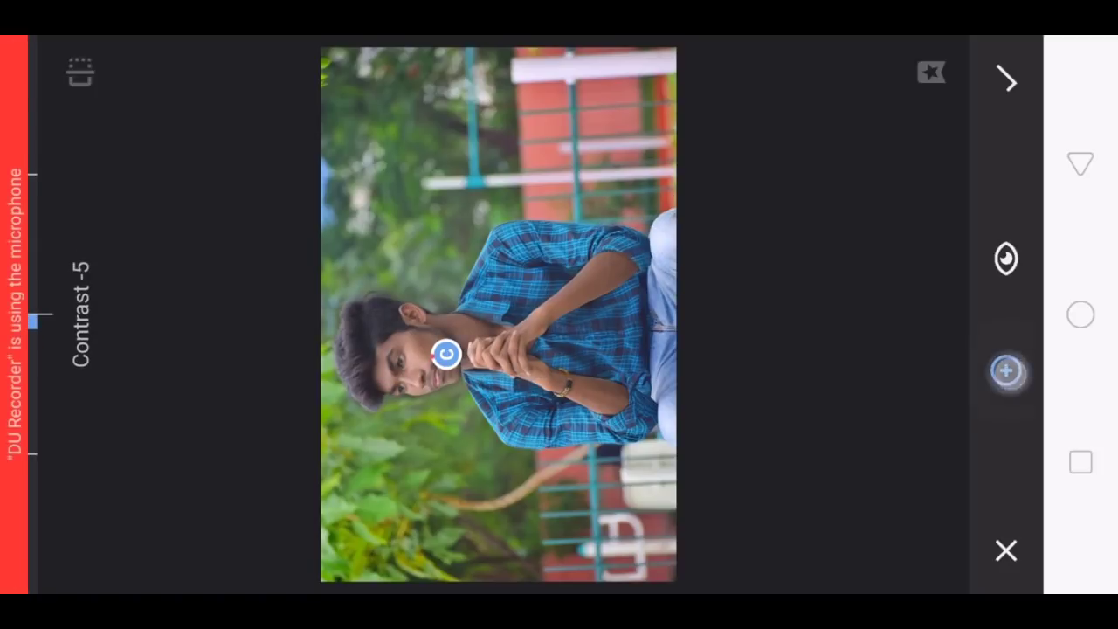
- Add a brightened arm point and an enlarged wrist point, then apply the Selective edits
{"action": "left_click_drag", "start_coordinate": [553, 270], "coordinate": [581, 289]}
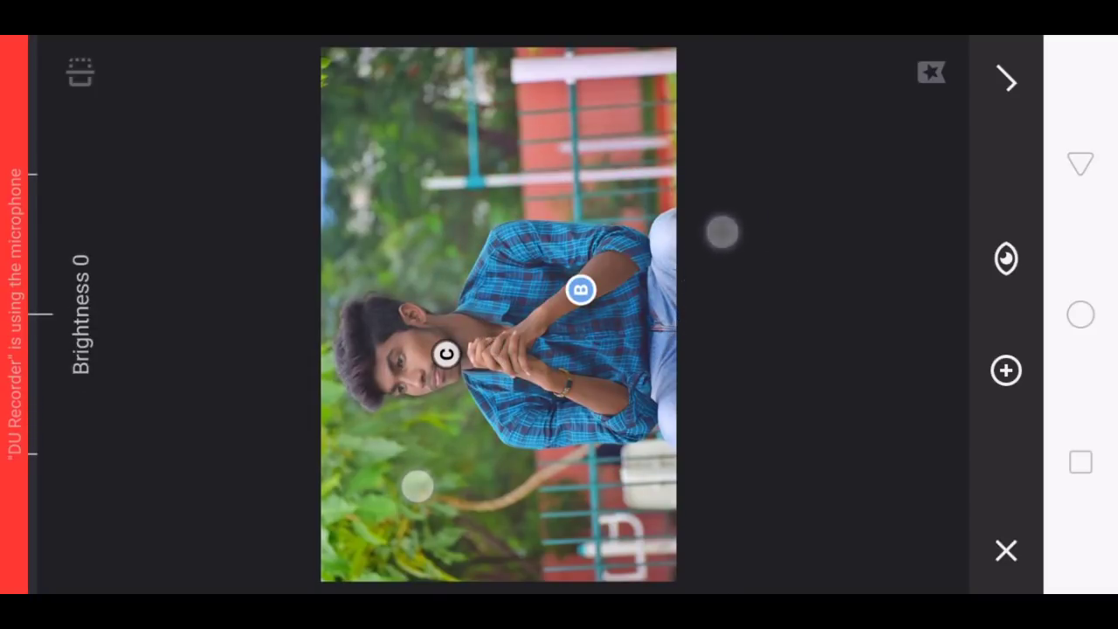
{"action": "left_click_drag", "start_coordinate": [721, 231], "coordinate": [747, 206]}
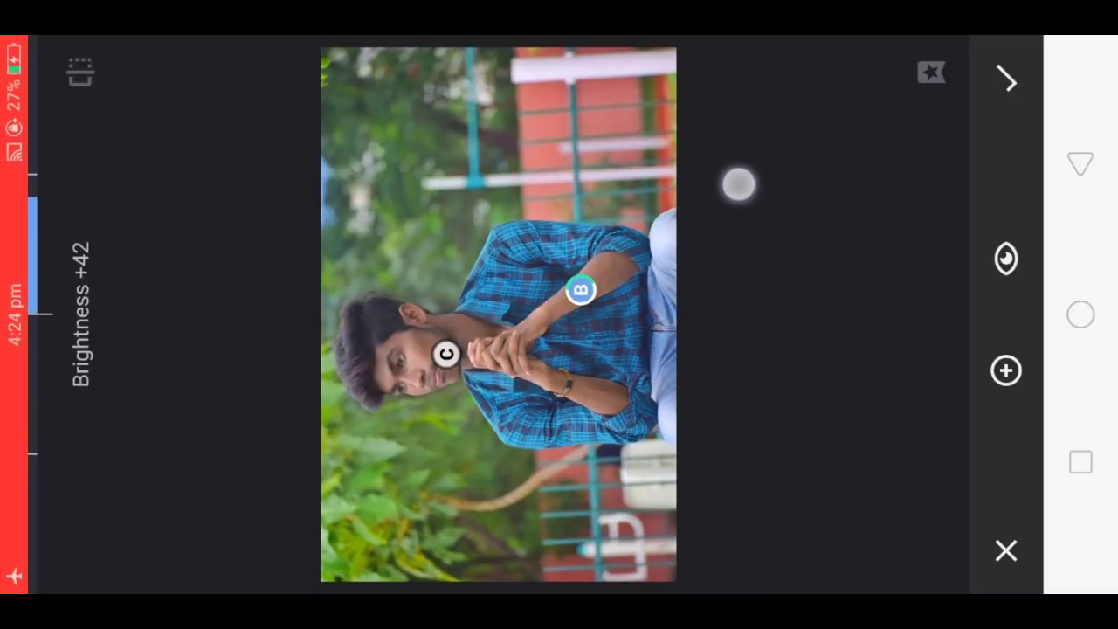
{"action": "left_click", "coordinate": [567, 382]}
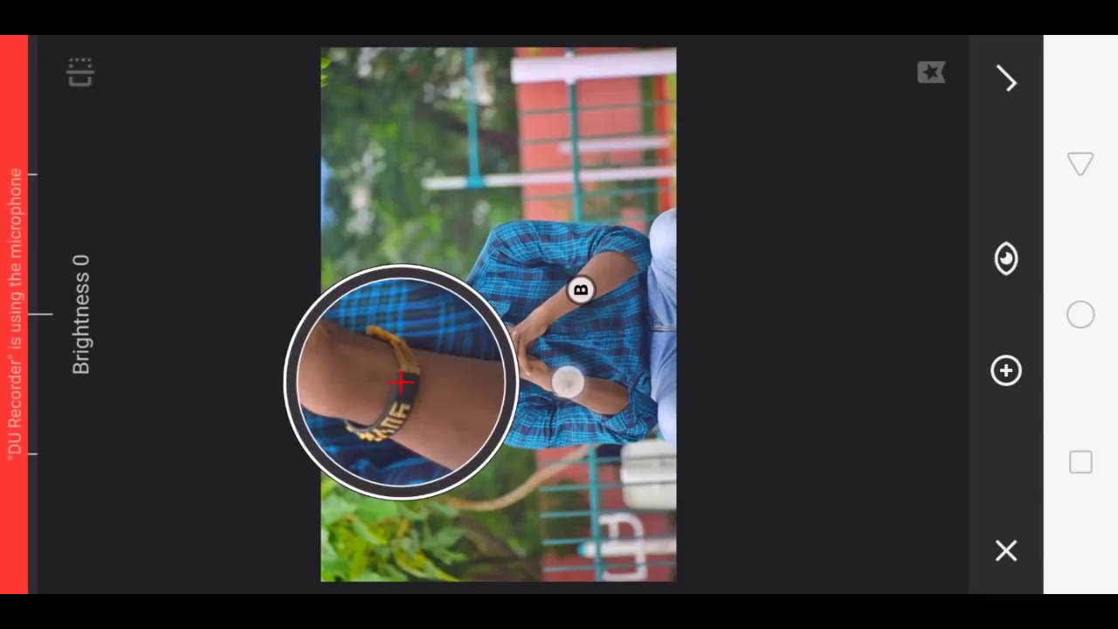
{"action": "mouse_move", "coordinate": [725, 271]}
{"action": "left_mouse_down"}
{"action": "mouse_move", "coordinate": [757, 252]}
{"action": "mouse_move", "coordinate": [759, 276]}
{"action": "mouse_move", "coordinate": [776, 270]}
{"action": "mouse_move", "coordinate": [766, 269]}
{"action": "left_mouse_up"}
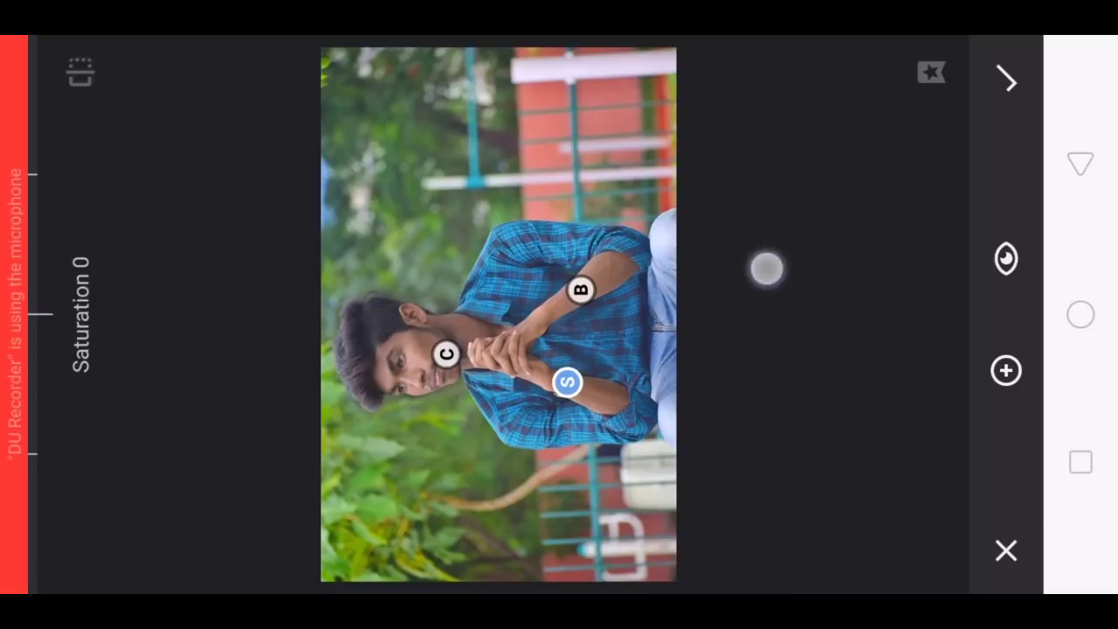
{"action": "left_click", "coordinate": [1006, 79]}
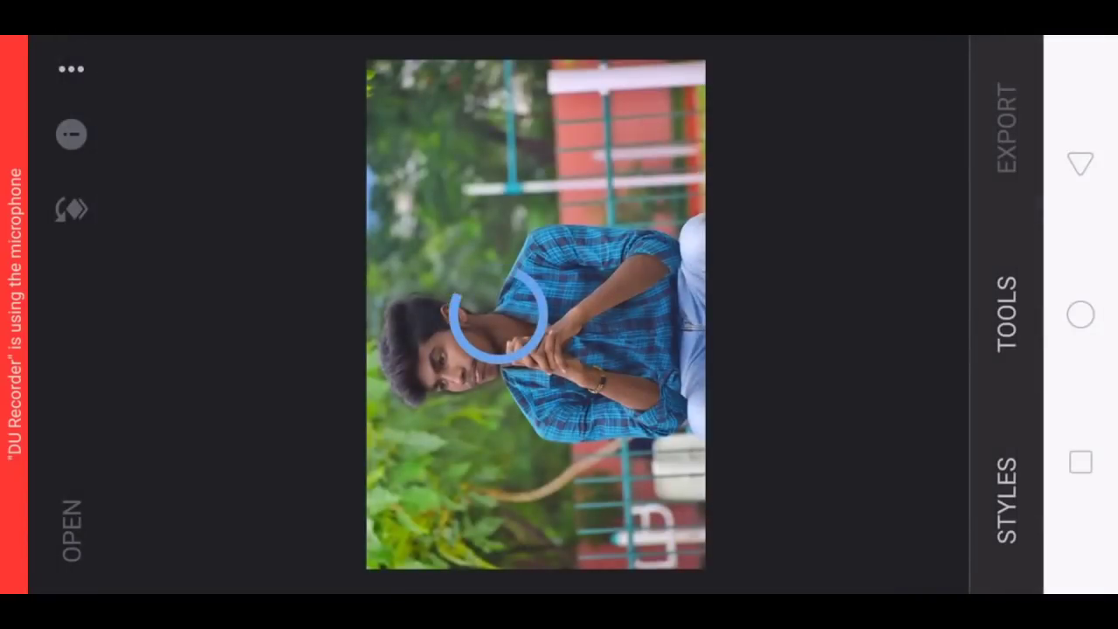
- Open the Selective edit's brush mask and briefly preview the painted mask
{"action": "left_click", "coordinate": [594, 174]}
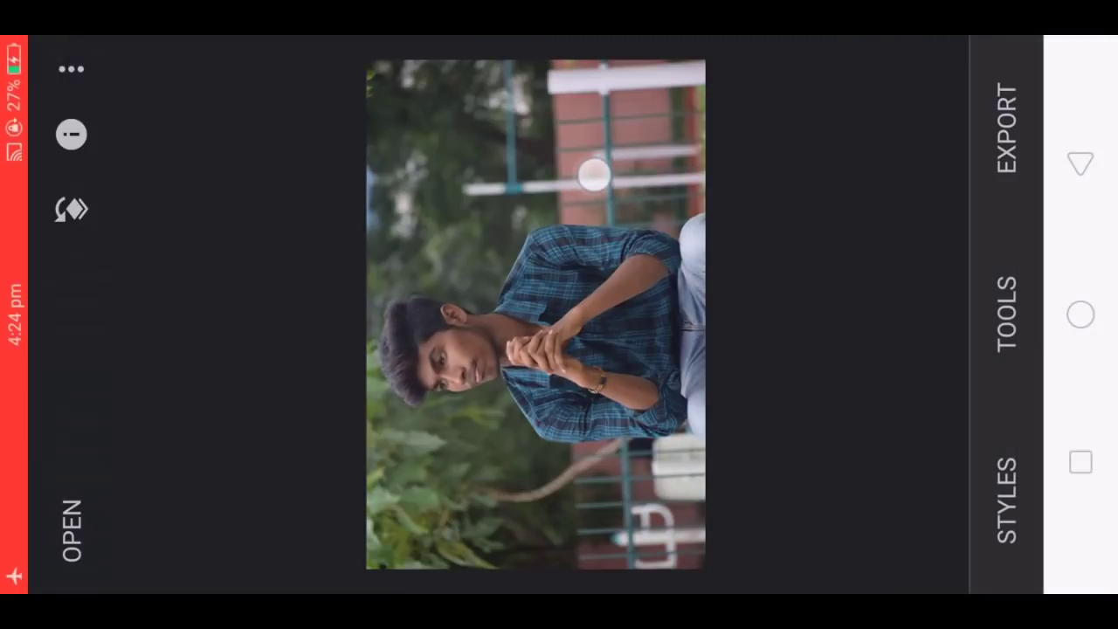
{"action": "left_click", "coordinate": [72, 208]}
{"action": "left_click", "coordinate": [887, 288]}
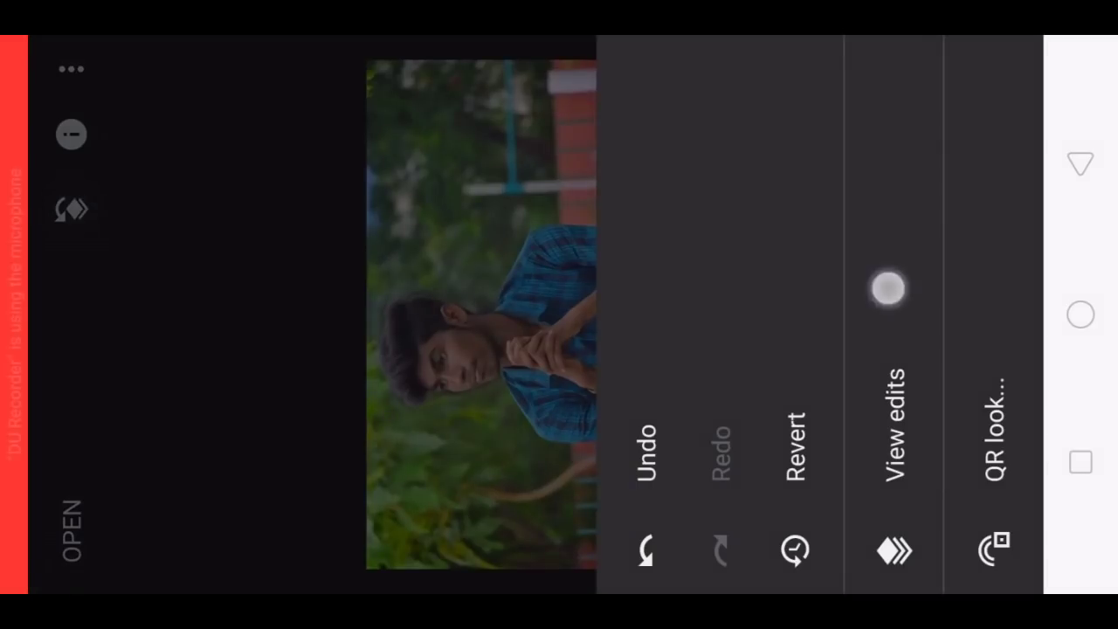
{"action": "left_click", "coordinate": [838, 114]}
{"action": "left_click", "coordinate": [830, 305]}
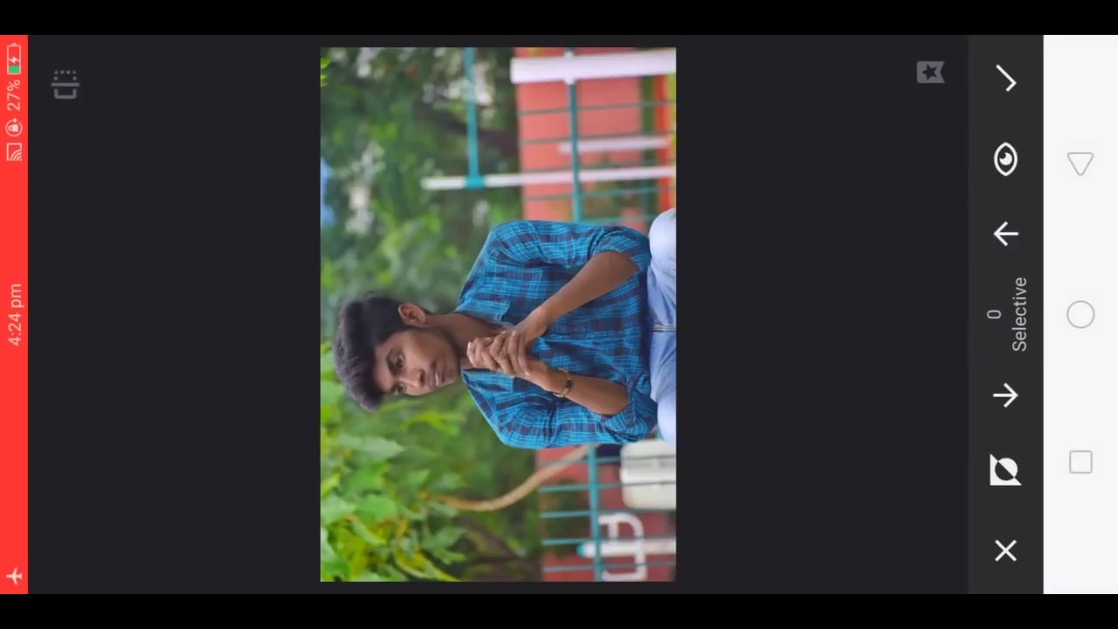
{"action": "left_click", "coordinate": [1005, 467]}
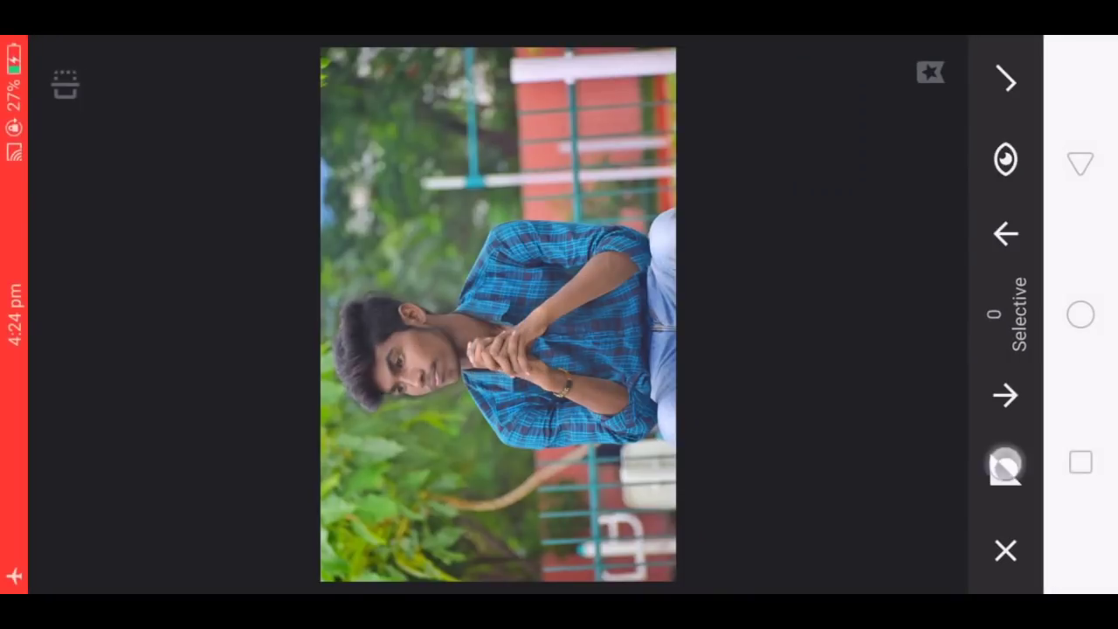
{"action": "left_click", "coordinate": [976, 465]}
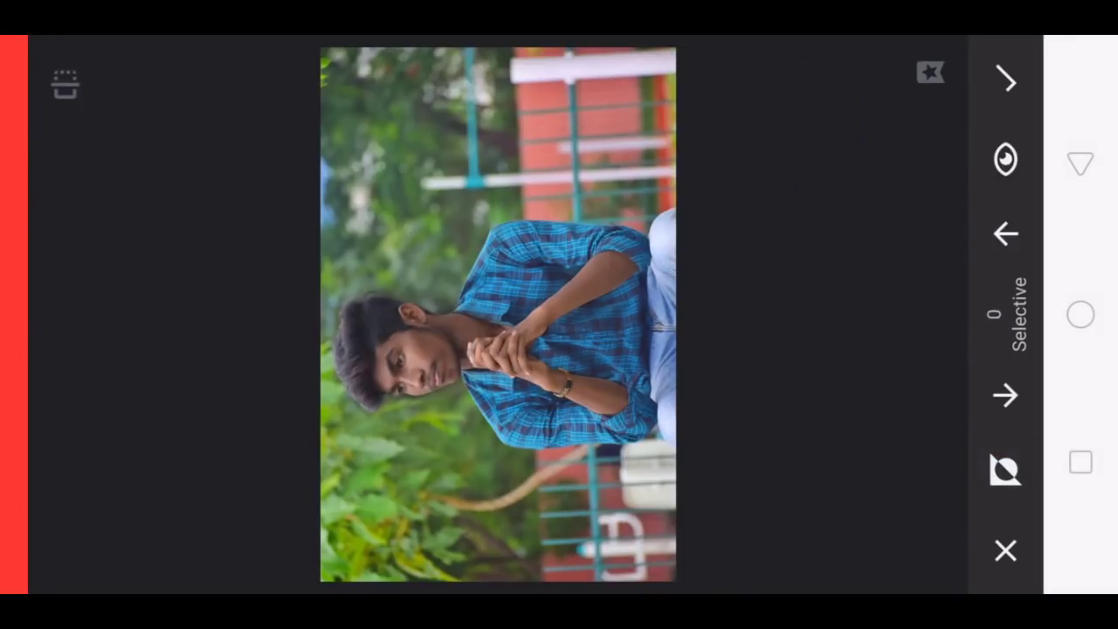
- Zoom in on the arm and paint the Selective adjustment over the upper arm skin at strength 100
{"action": "scroll", "coordinate": [524, 315], "scroll_direction": "up", "scroll_amount": 5}
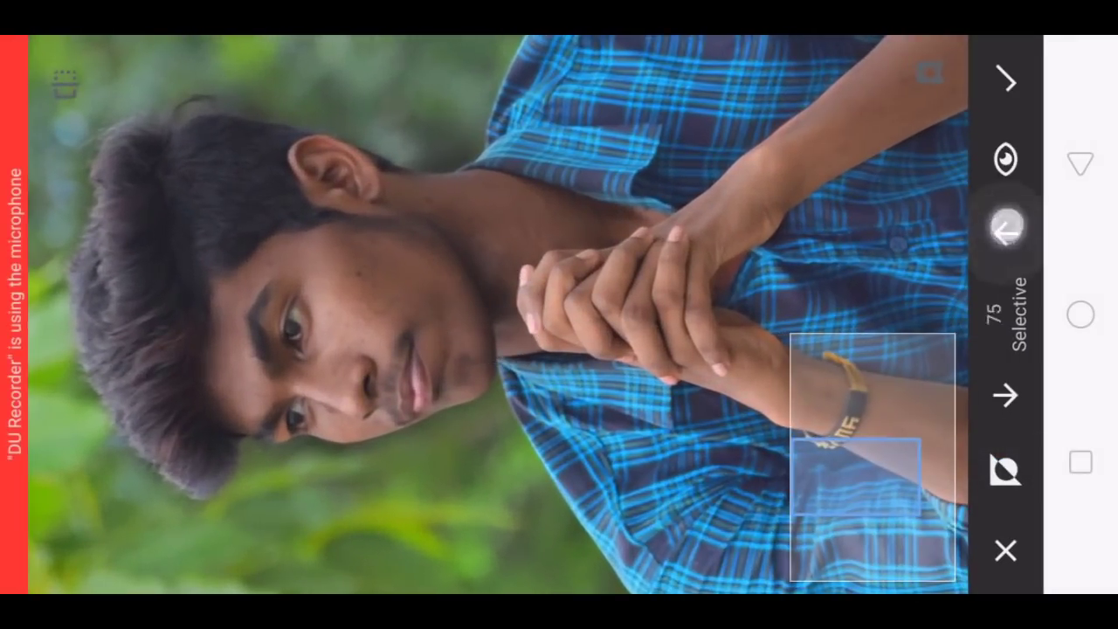
{"action": "scroll", "coordinate": [454, 314], "scroll_direction": "up", "scroll_amount": 3}
{"action": "scroll", "coordinate": [407, 329], "scroll_direction": "up", "scroll_amount": 3}
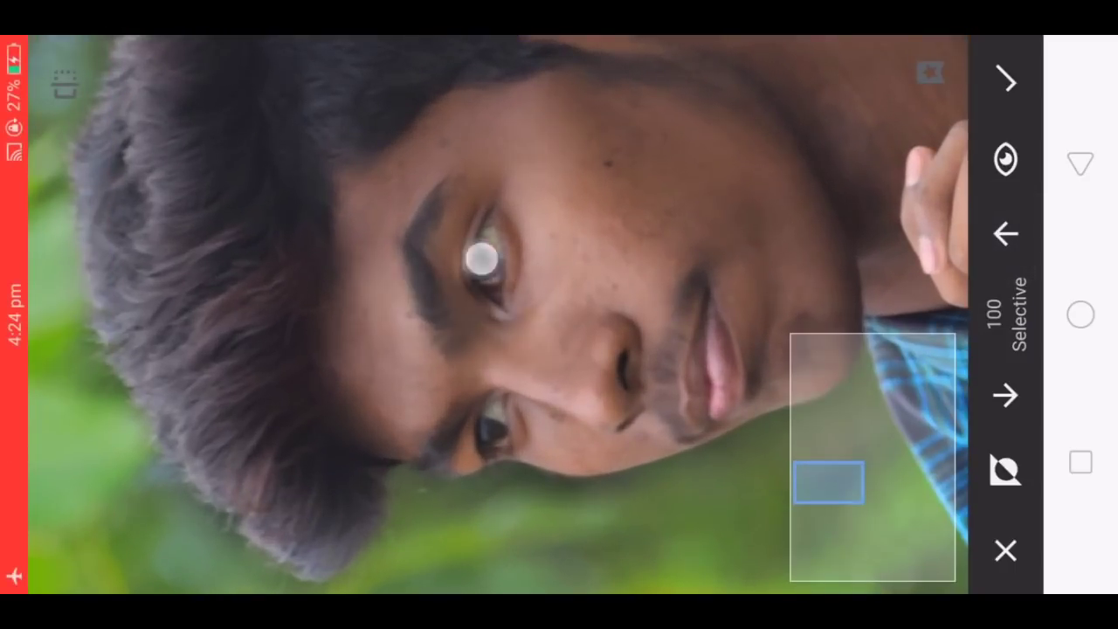
{"action": "mouse_move", "coordinate": [534, 382]}
{"action": "left_mouse_down"}
{"action": "mouse_move", "coordinate": [366, 342]}
{"action": "mouse_move", "coordinate": [568, 159]}
{"action": "mouse_move", "coordinate": [386, 369]}
{"action": "left_mouse_up"}
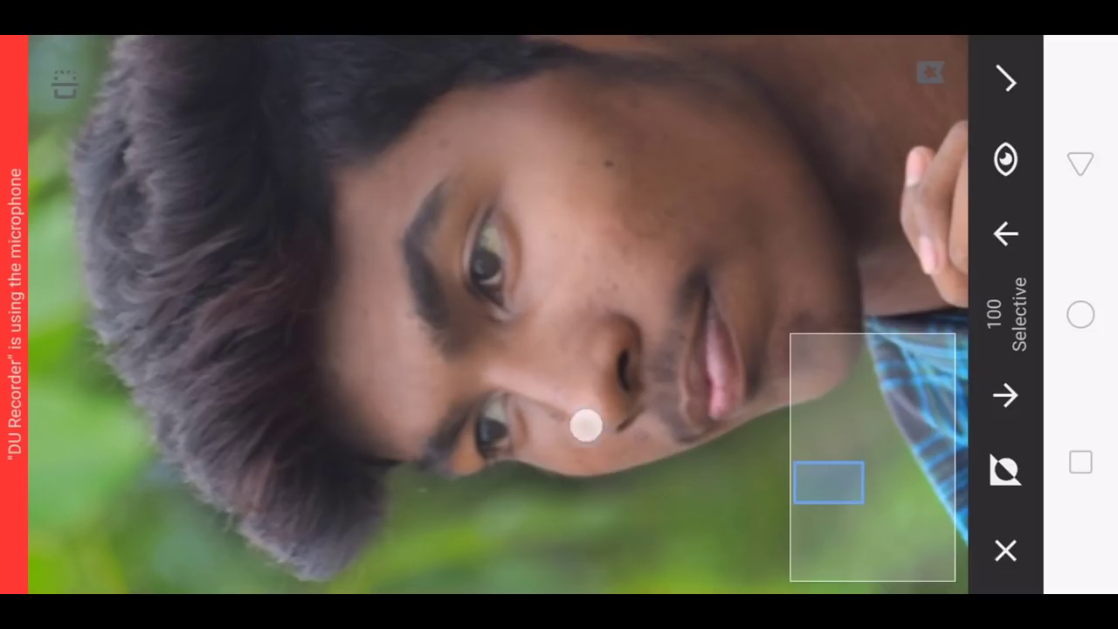
{"action": "mouse_move", "coordinate": [585, 426]}
{"action": "left_mouse_down"}
{"action": "mouse_move", "coordinate": [716, 369]}
{"action": "mouse_move", "coordinate": [606, 259]}
{"action": "left_mouse_up"}
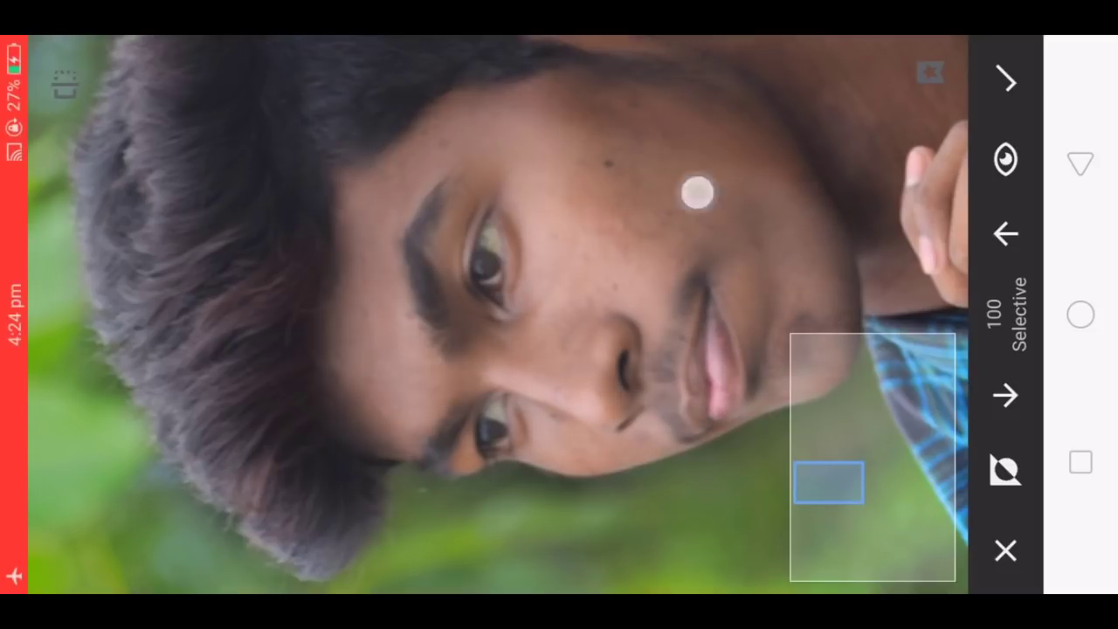
{"action": "scroll", "coordinate": [497, 311], "scroll_direction": "up", "scroll_amount": 5}
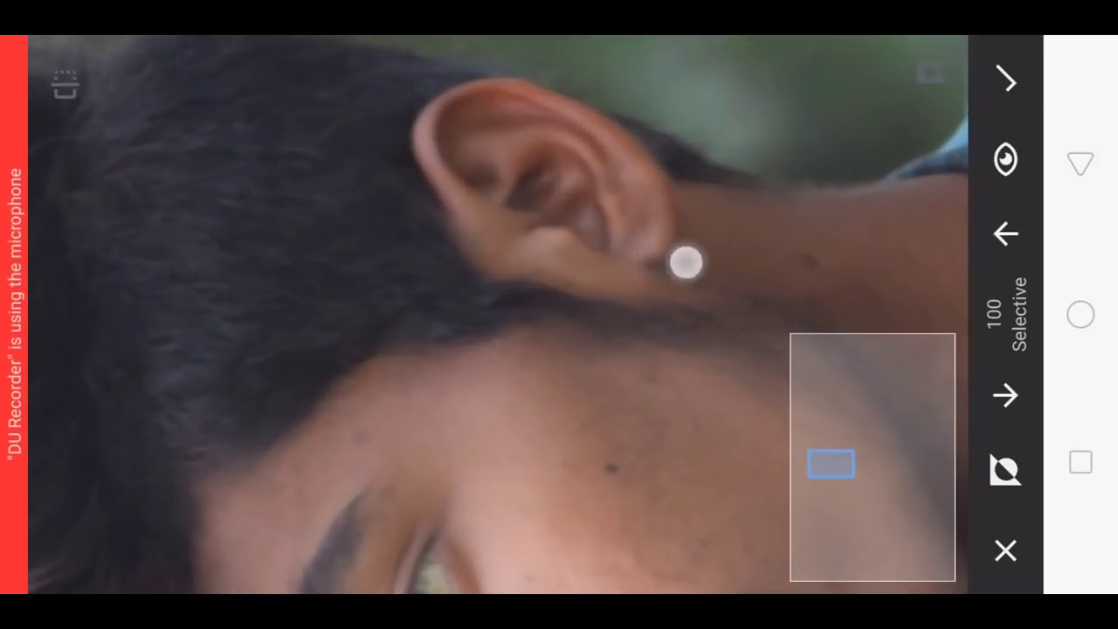
{"action": "scroll", "coordinate": [512, 262], "scroll_direction": "right", "scroll_amount": 5}
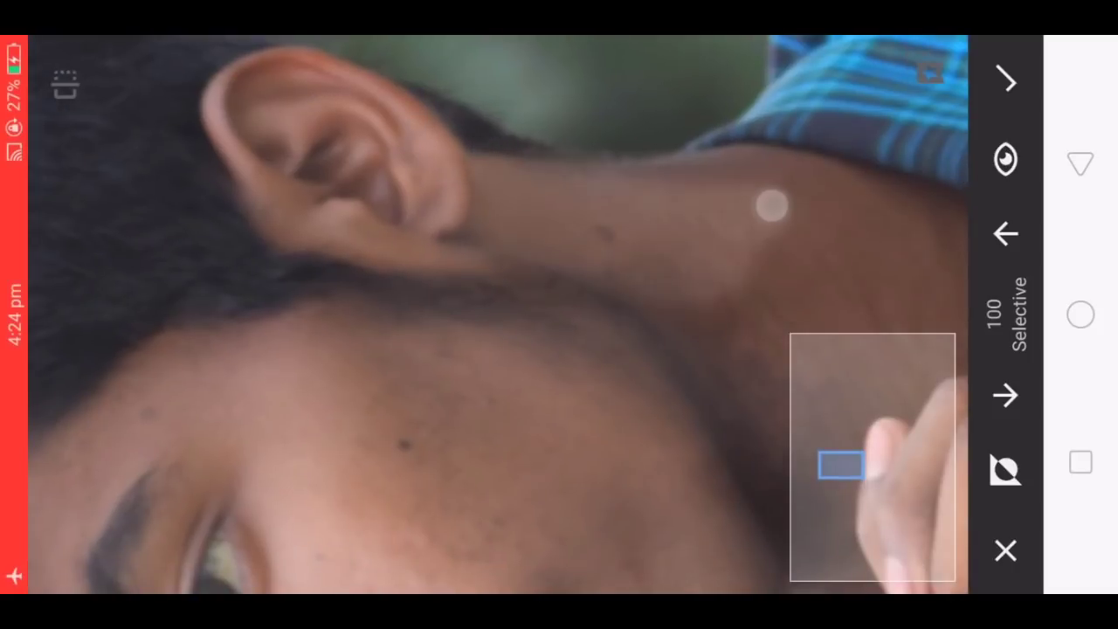
{"action": "mouse_move", "coordinate": [771, 206]}
{"action": "left_mouse_down"}
{"action": "mouse_move", "coordinate": [649, 215]}
{"action": "mouse_move", "coordinate": [624, 324]}
{"action": "mouse_move", "coordinate": [504, 396]}
{"action": "mouse_move", "coordinate": [602, 275]}
{"action": "mouse_move", "coordinate": [537, 414]}
{"action": "left_mouse_up"}
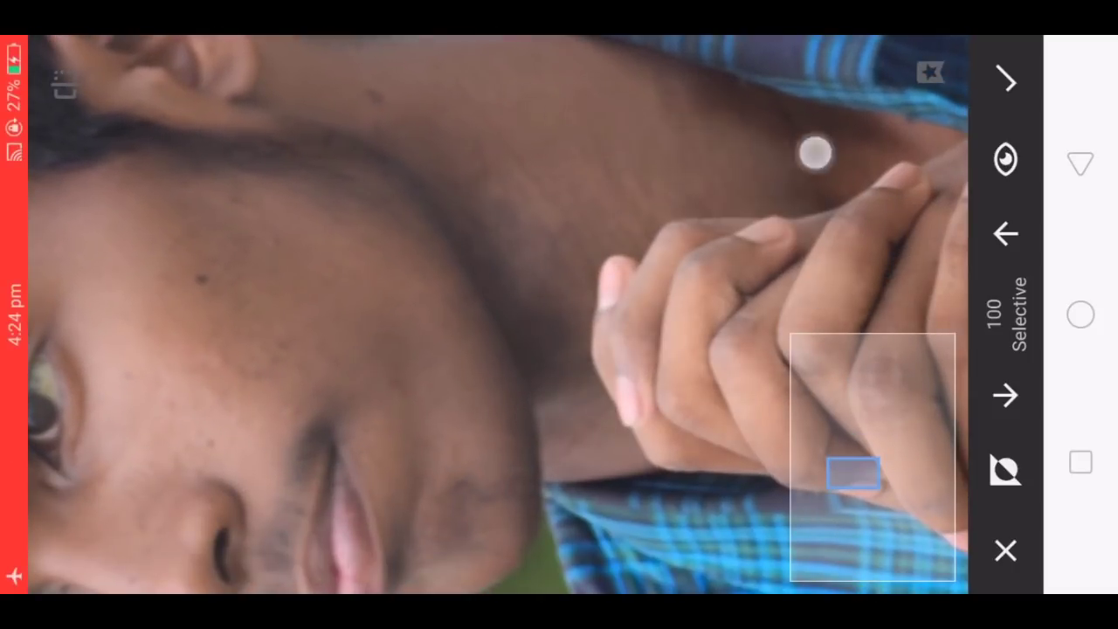
{"action": "left_click_drag", "start_coordinate": [815, 154], "coordinate": [599, 157]}
{"action": "mouse_move", "coordinate": [789, 180]}
{"action": "left_mouse_down"}
{"action": "mouse_move", "coordinate": [591, 192]}
{"action": "mouse_move", "coordinate": [501, 326]}
{"action": "left_mouse_up"}
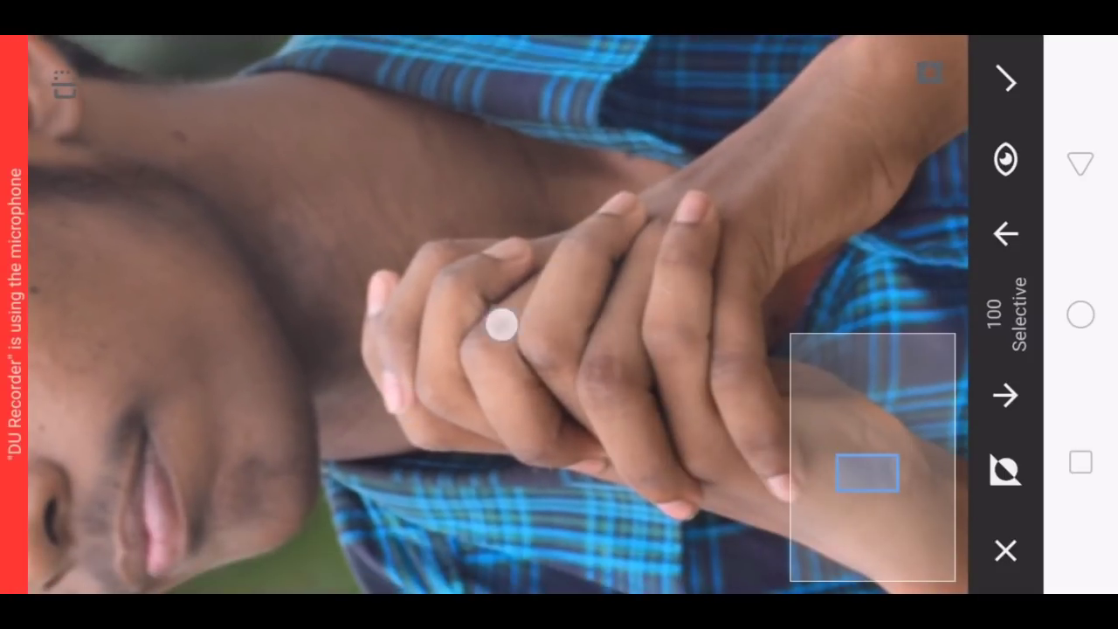
{"action": "mouse_move", "coordinate": [577, 267]}
{"action": "left_mouse_down"}
{"action": "mouse_move", "coordinate": [631, 267]}
{"action": "mouse_move", "coordinate": [658, 331]}
{"action": "left_mouse_up"}
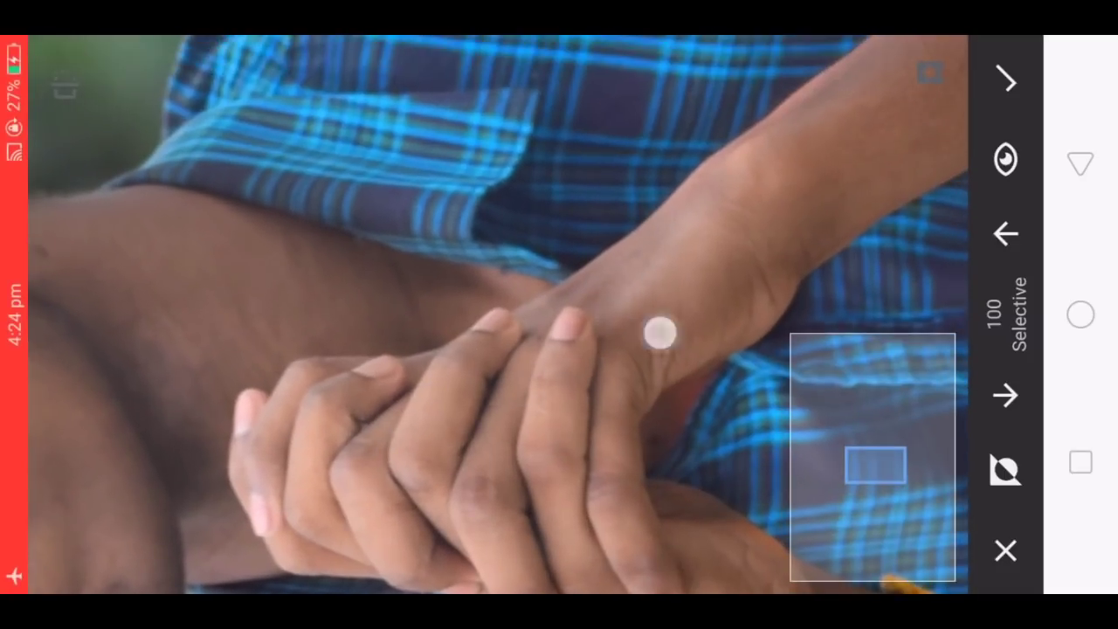
{"action": "mouse_move", "coordinate": [703, 244]}
{"action": "left_mouse_down"}
{"action": "mouse_move", "coordinate": [603, 221]}
{"action": "mouse_move", "coordinate": [581, 289]}
{"action": "mouse_move", "coordinate": [565, 301]}
{"action": "mouse_move", "coordinate": [611, 367]}
{"action": "mouse_move", "coordinate": [759, 265]}
{"action": "left_mouse_up"}
{"action": "mouse_move", "coordinate": [494, 329]}
{"action": "left_mouse_down"}
{"action": "mouse_move", "coordinate": [739, 169]}
{"action": "mouse_move", "coordinate": [681, 245]}
{"action": "mouse_move", "coordinate": [763, 290]}
{"action": "mouse_move", "coordinate": [816, 208]}
{"action": "mouse_move", "coordinate": [559, 350]}
{"action": "left_mouse_up"}
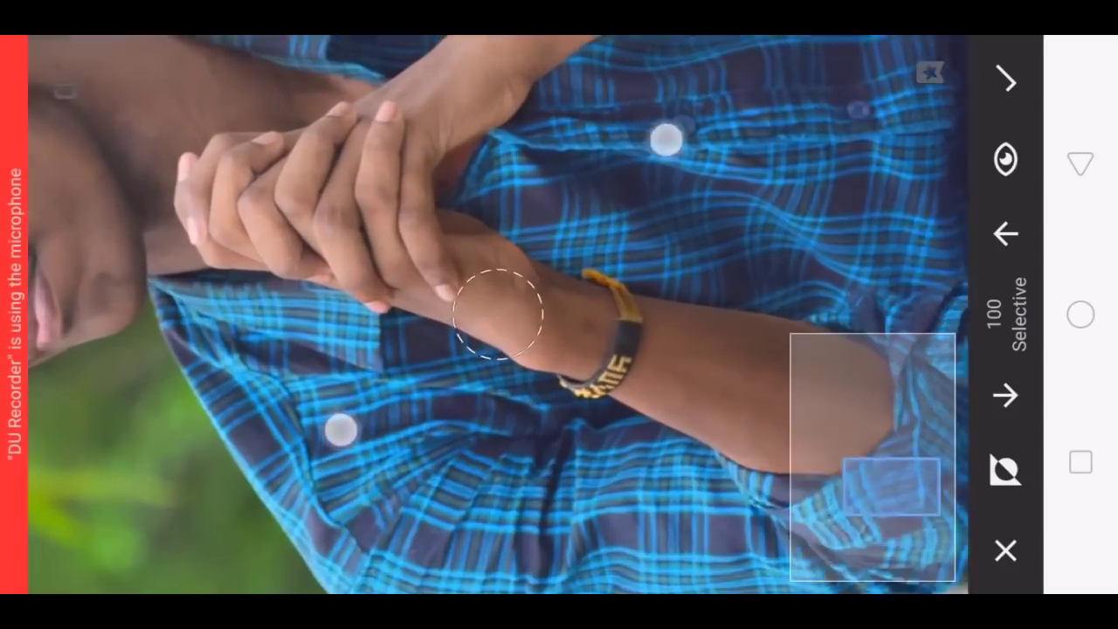
- Paint the Selective adjustment along the forearm near the clasped hands and bracelet
{"action": "left_click_drag", "start_coordinate": [340, 429], "coordinate": [338, 192]}
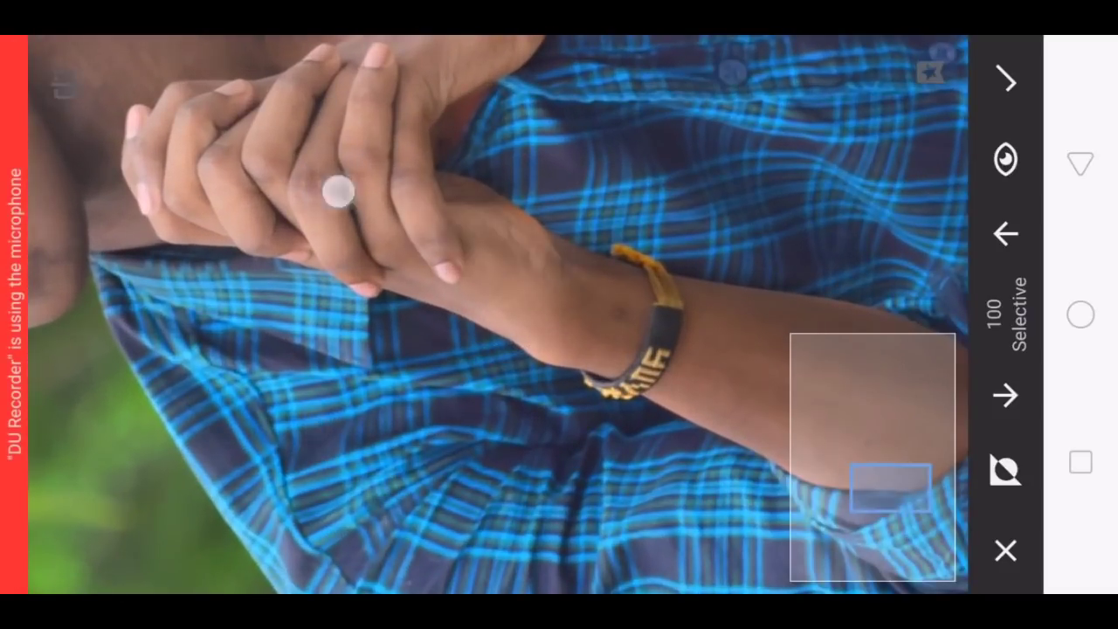
{"action": "scroll", "coordinate": [338, 192], "scroll_direction": "up", "scroll_amount": 2}
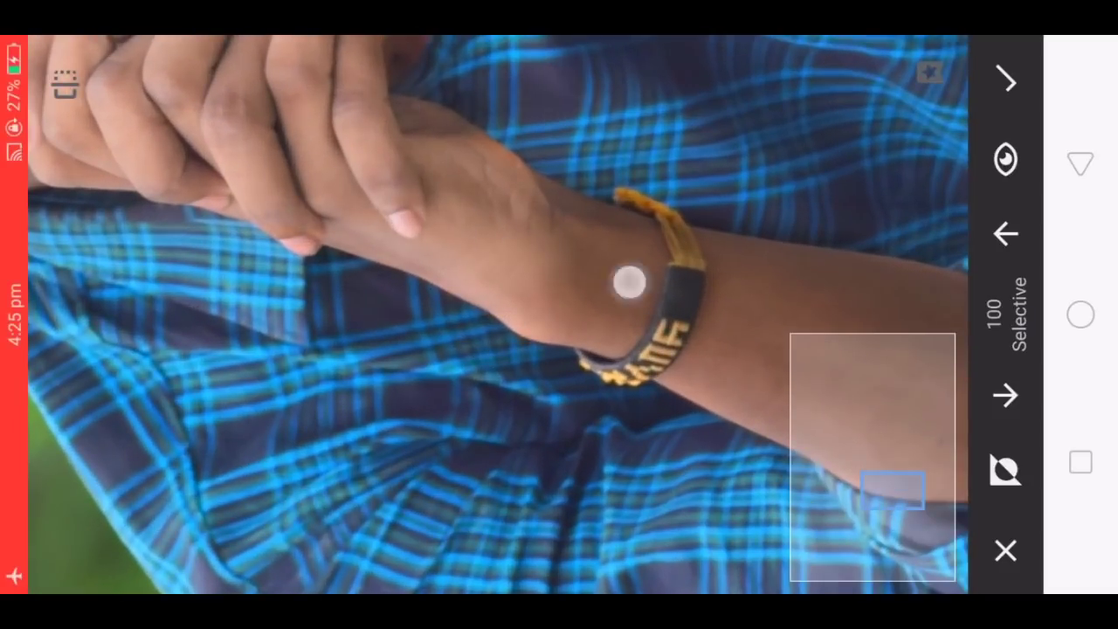
{"action": "left_click_drag", "start_coordinate": [630, 282], "coordinate": [795, 290]}
{"action": "left_click_drag", "start_coordinate": [751, 201], "coordinate": [515, 187]}
{"action": "mouse_move", "coordinate": [698, 267]}
{"action": "left_mouse_down"}
{"action": "mouse_move", "coordinate": [695, 363]}
{"action": "mouse_move", "coordinate": [654, 271]}
{"action": "mouse_move", "coordinate": [765, 352]}
{"action": "left_mouse_up"}
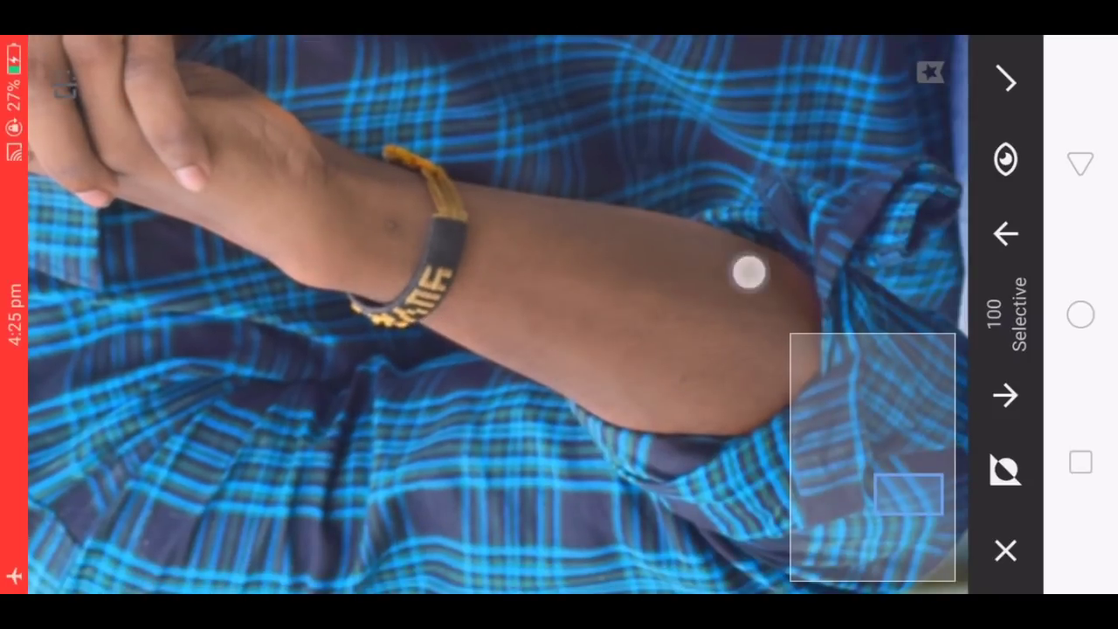
{"action": "scroll", "coordinate": [541, 327], "scroll_direction": "down", "scroll_amount": 5}
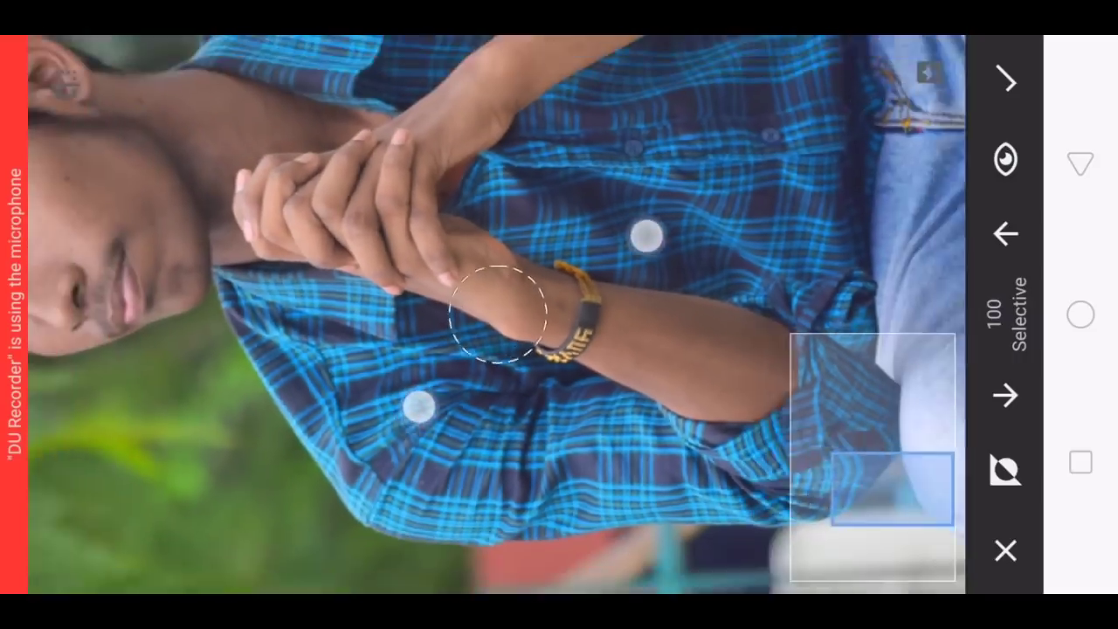
{"action": "scroll", "coordinate": [563, 314], "scroll_direction": "down", "scroll_amount": 3}
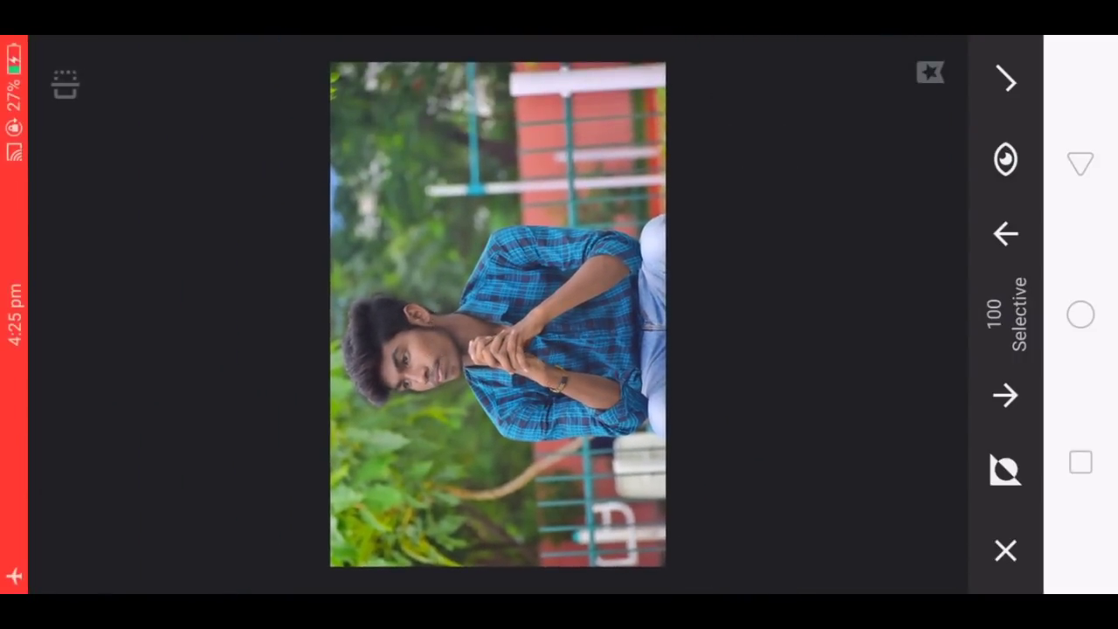
- Apply the painted Selective edit and compare the result with the original
{"action": "left_click", "coordinate": [1005, 79]}
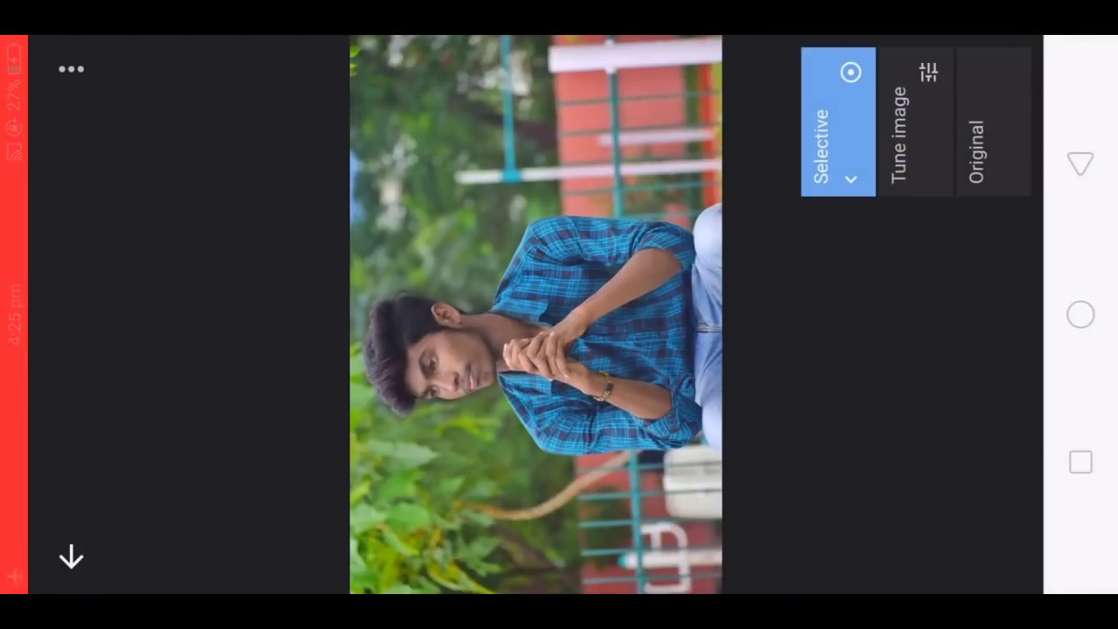
{"action": "left_click", "coordinate": [79, 550]}
{"action": "left_click", "coordinate": [599, 217]}
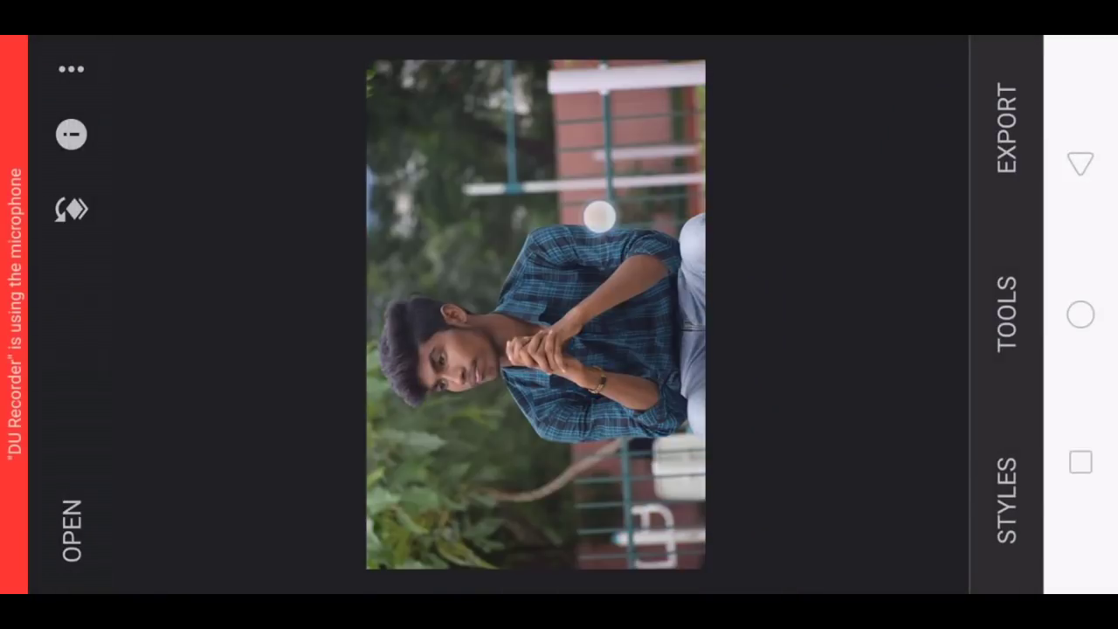
- Add a Lens Blur focused tightly on the clasped hands with transition 0
{"action": "left_click", "coordinate": [1006, 315]}
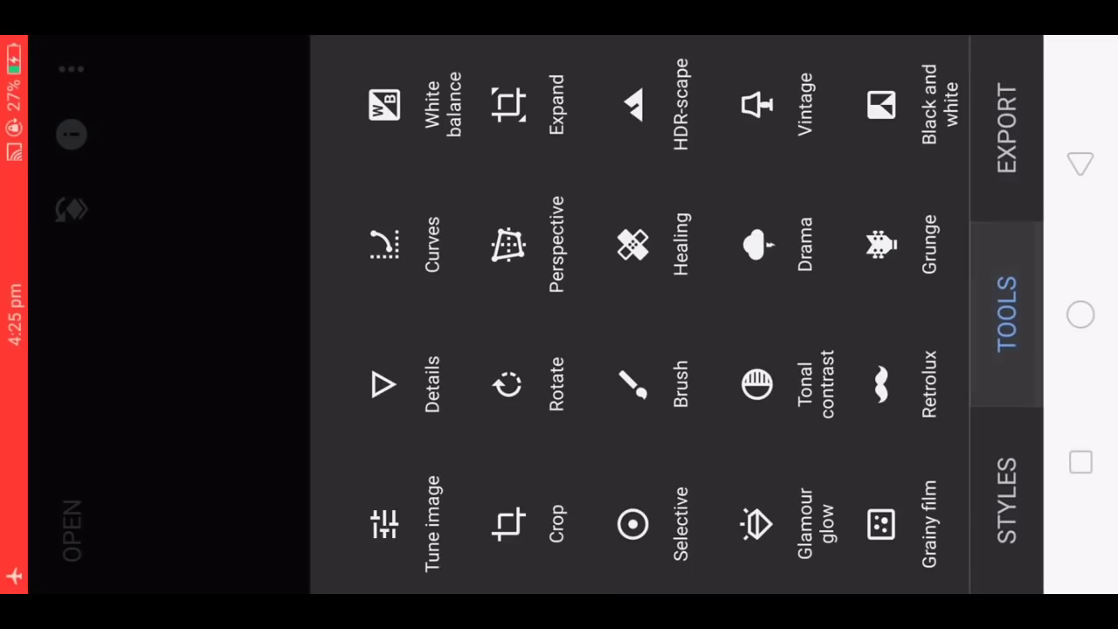
{"action": "left_click_drag", "start_coordinate": [681, 131], "coordinate": [428, 131]}
{"action": "left_click", "coordinate": [733, 105]}
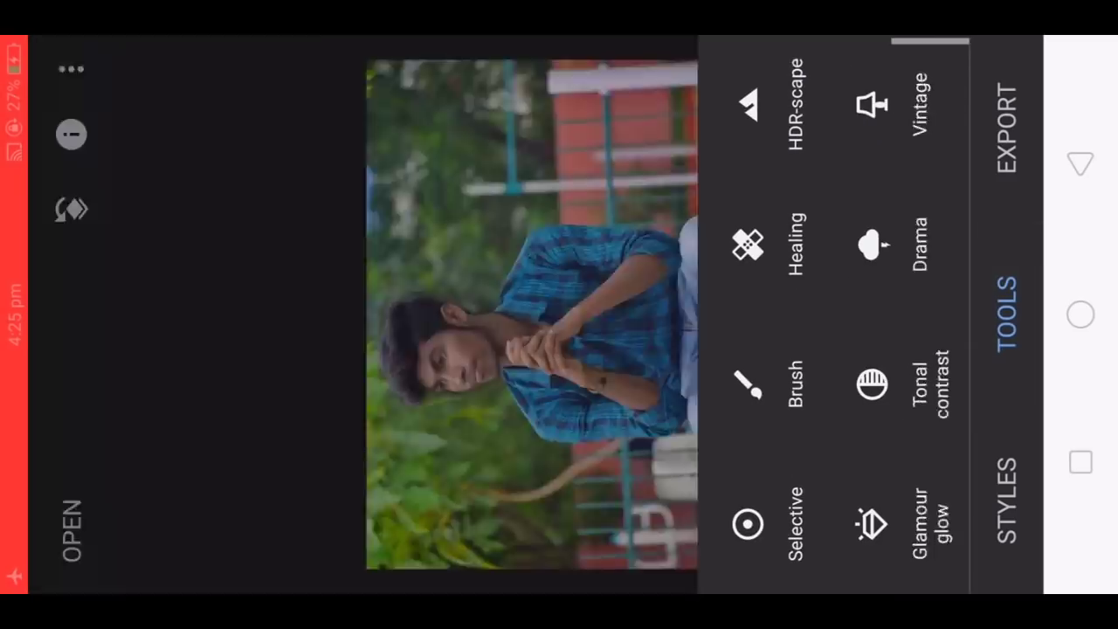
{"action": "left_click_drag", "start_coordinate": [401, 369], "coordinate": [554, 326]}
{"action": "left_click_drag", "start_coordinate": [463, 426], "coordinate": [506, 406]}
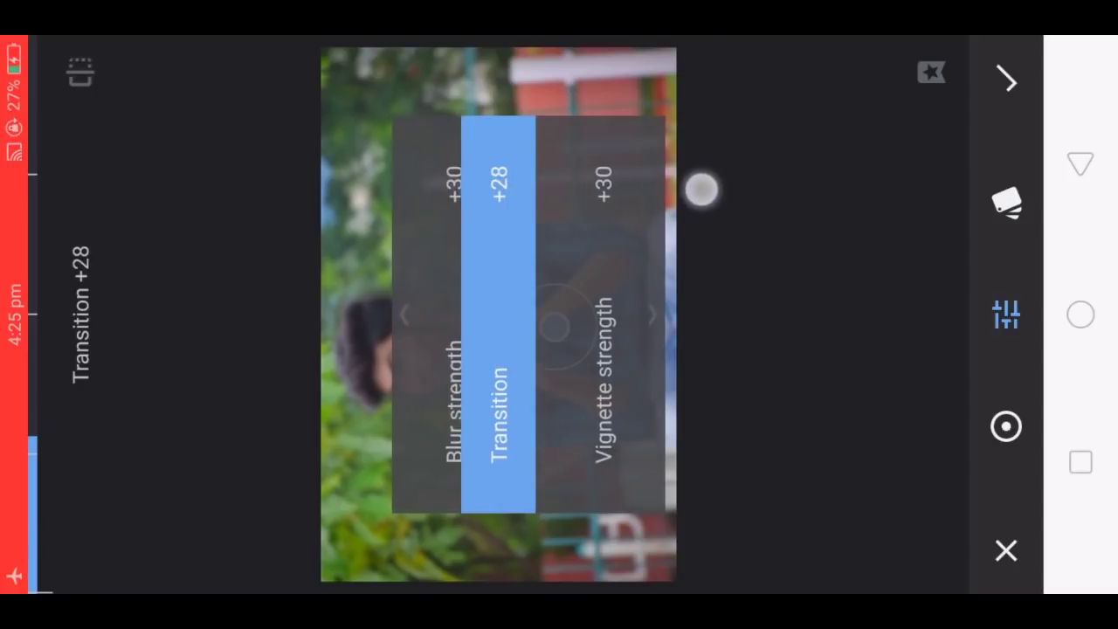
{"action": "left_click_drag", "start_coordinate": [707, 190], "coordinate": [689, 187]}
{"action": "left_click_drag", "start_coordinate": [764, 382], "coordinate": [769, 485]}
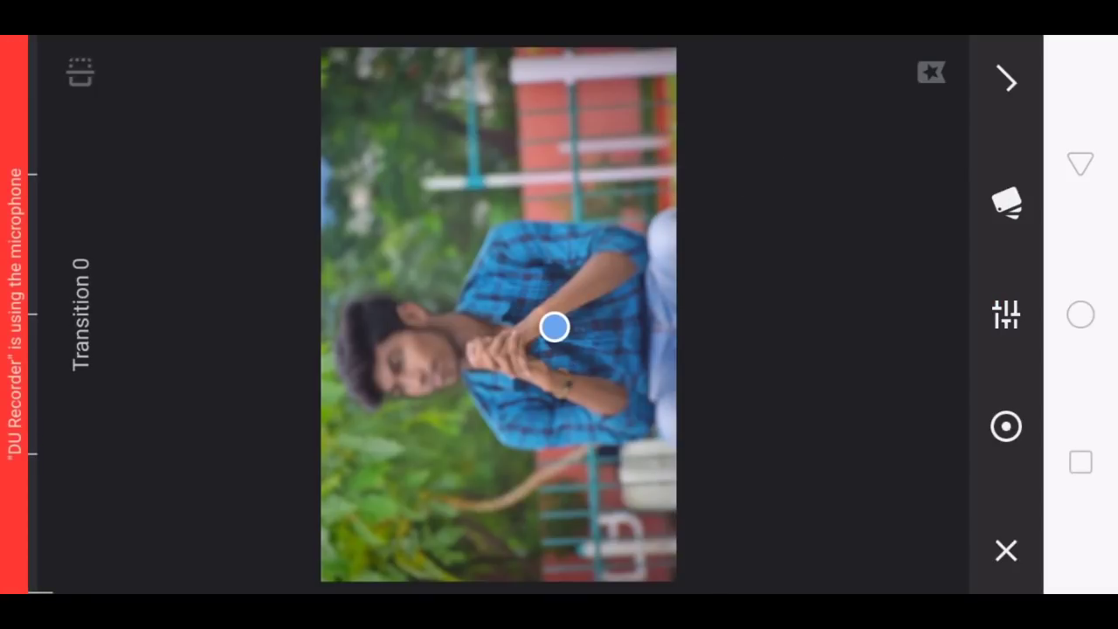
{"action": "left_click", "coordinate": [1006, 79]}
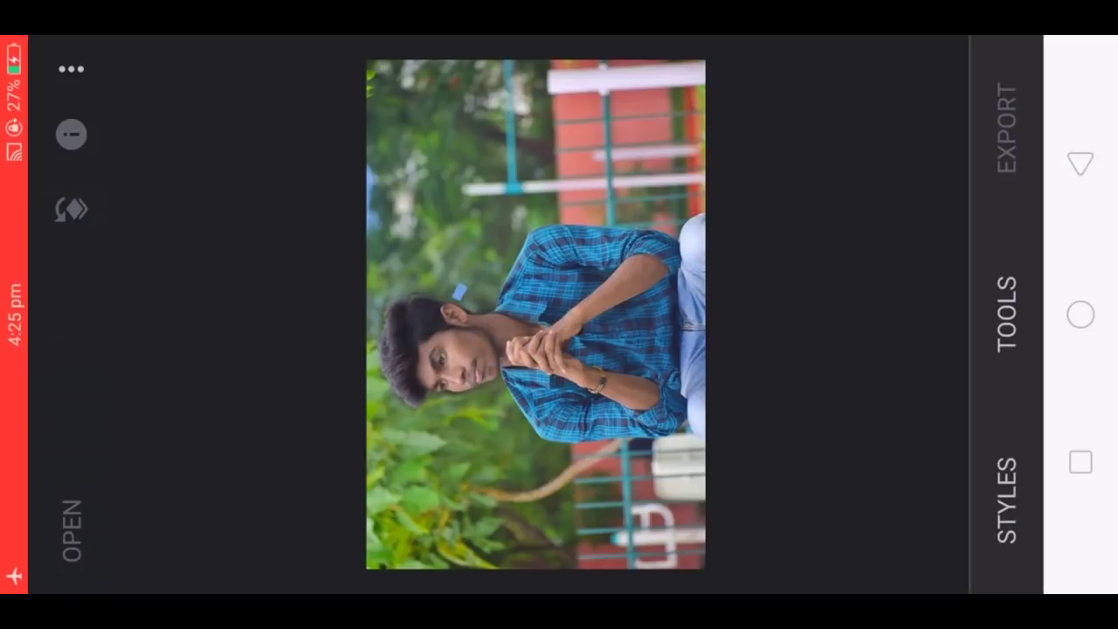
{"action": "left_click", "coordinate": [618, 185]}
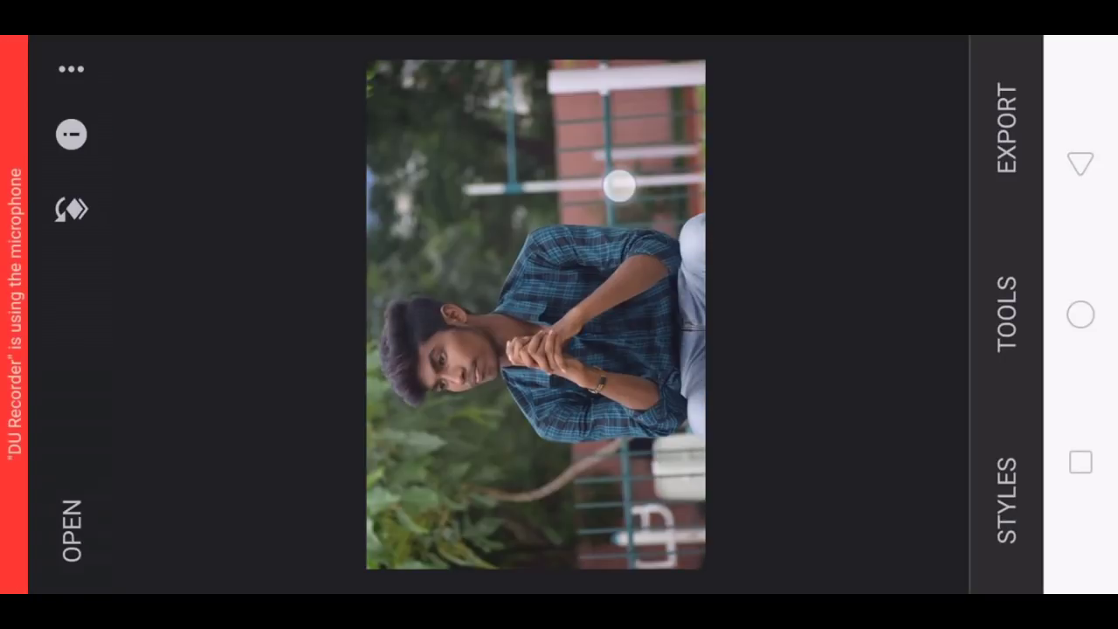
{"action": "left_click", "coordinate": [75, 201]}
- Open the Lens Blur stack brush and set its strength to 0 to erase blur
{"action": "left_click", "coordinate": [873, 300]}
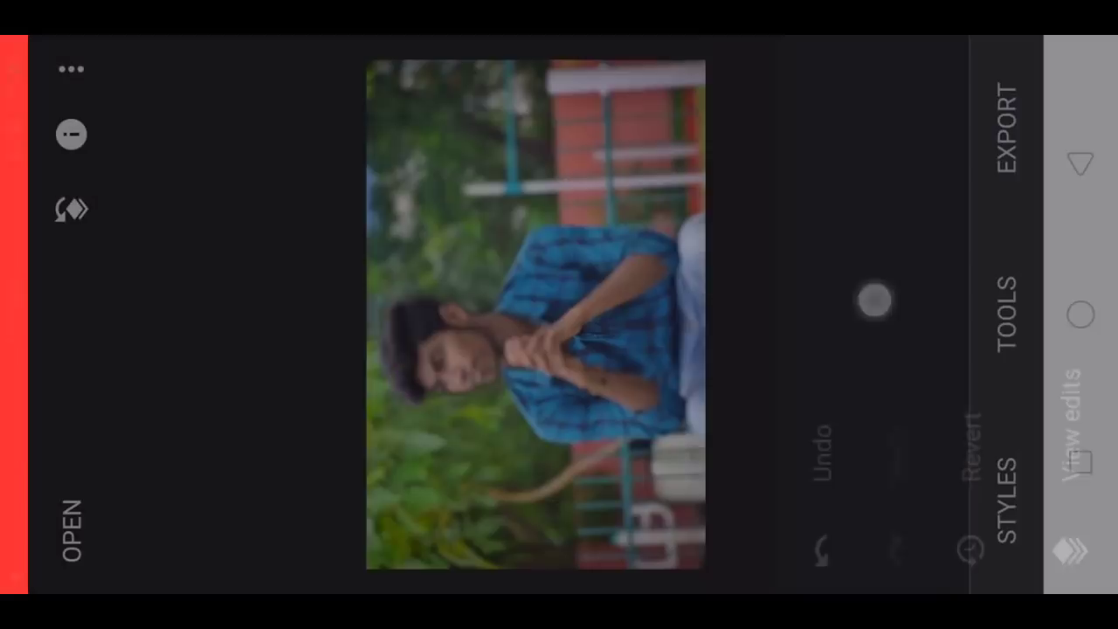
{"action": "left_click", "coordinate": [760, 122]}
{"action": "left_click", "coordinate": [760, 311]}
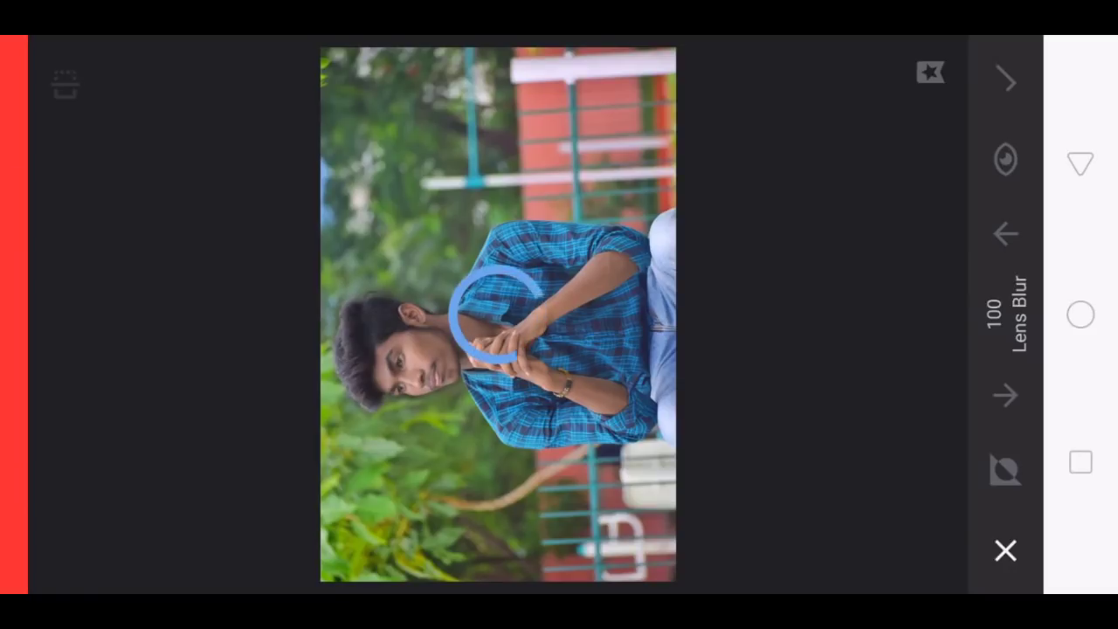
{"action": "left_click", "coordinate": [1004, 469]}
{"action": "left_click", "coordinate": [1004, 395]}
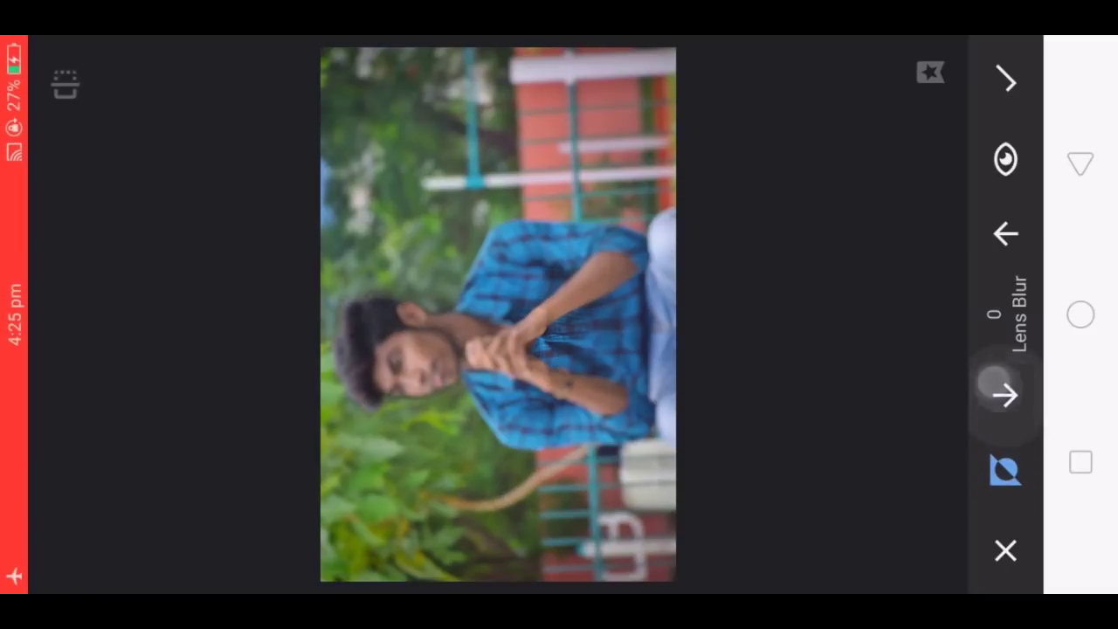
- Zoom in and brush the blur off the man's face, eyes, nose and mouth
{"action": "scroll", "coordinate": [498, 314], "scroll_direction": "up", "scroll_amount": 5}
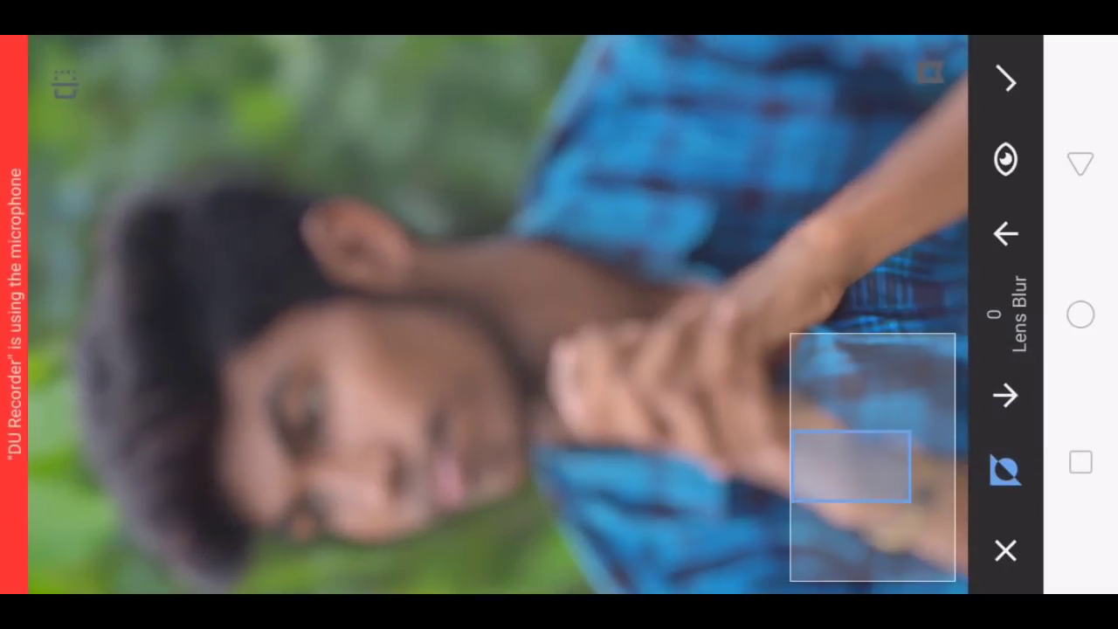
{"action": "scroll", "coordinate": [494, 317], "scroll_direction": "up", "scroll_amount": 5}
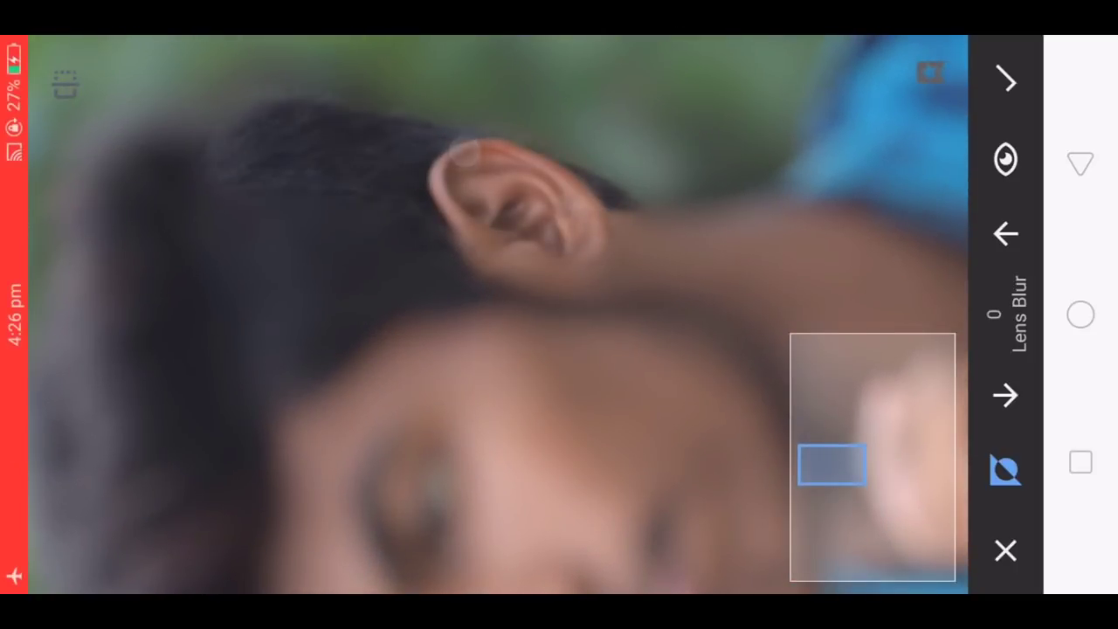
{"action": "scroll", "coordinate": [497, 315], "scroll_direction": "left", "scroll_amount": 3}
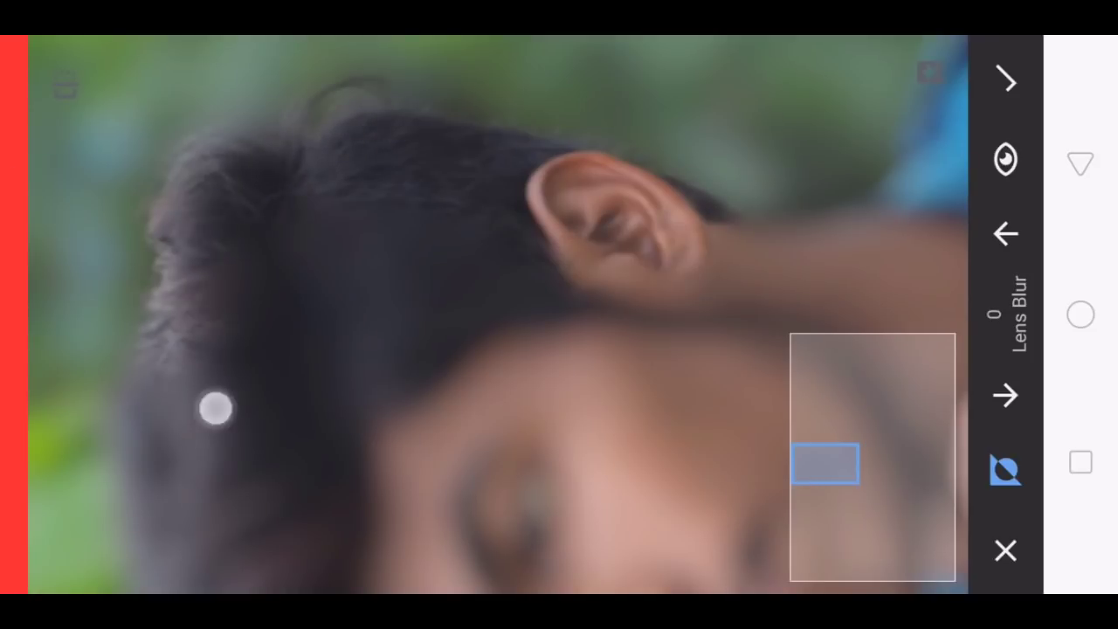
{"action": "scroll", "coordinate": [490, 274], "scroll_direction": "down", "scroll_amount": 3}
{"action": "scroll", "coordinate": [142, 358], "scroll_direction": "right", "scroll_amount": 2}
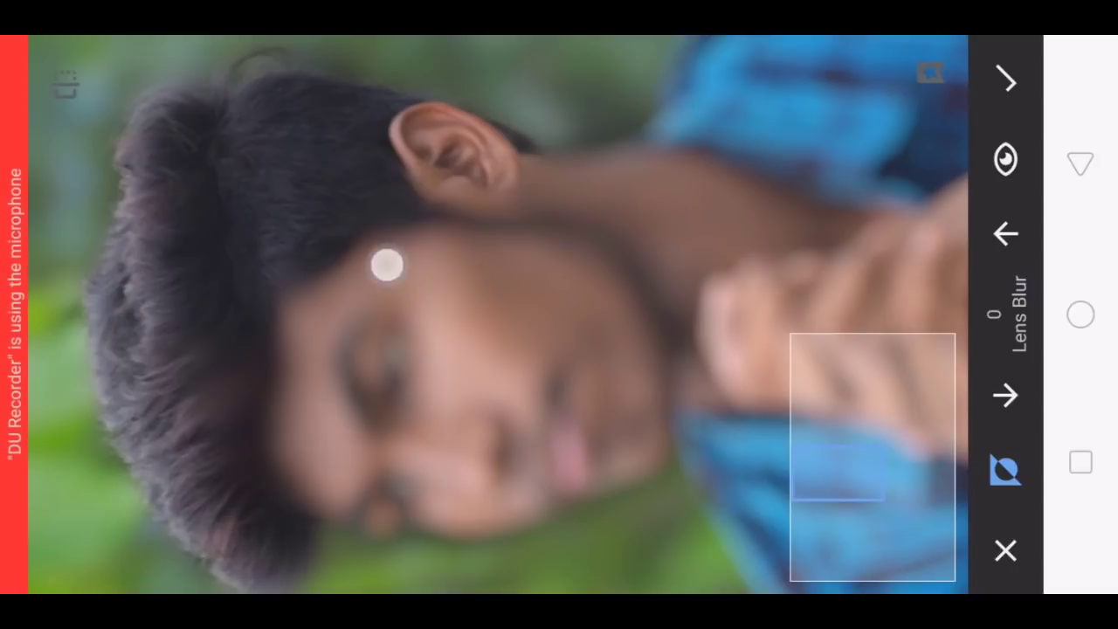
{"action": "left_click_drag", "start_coordinate": [387, 264], "coordinate": [387, 175]}
{"action": "mouse_move", "coordinate": [273, 382]}
{"action": "left_mouse_down"}
{"action": "mouse_move", "coordinate": [417, 400]}
{"action": "mouse_move", "coordinate": [357, 389]}
{"action": "left_mouse_up"}
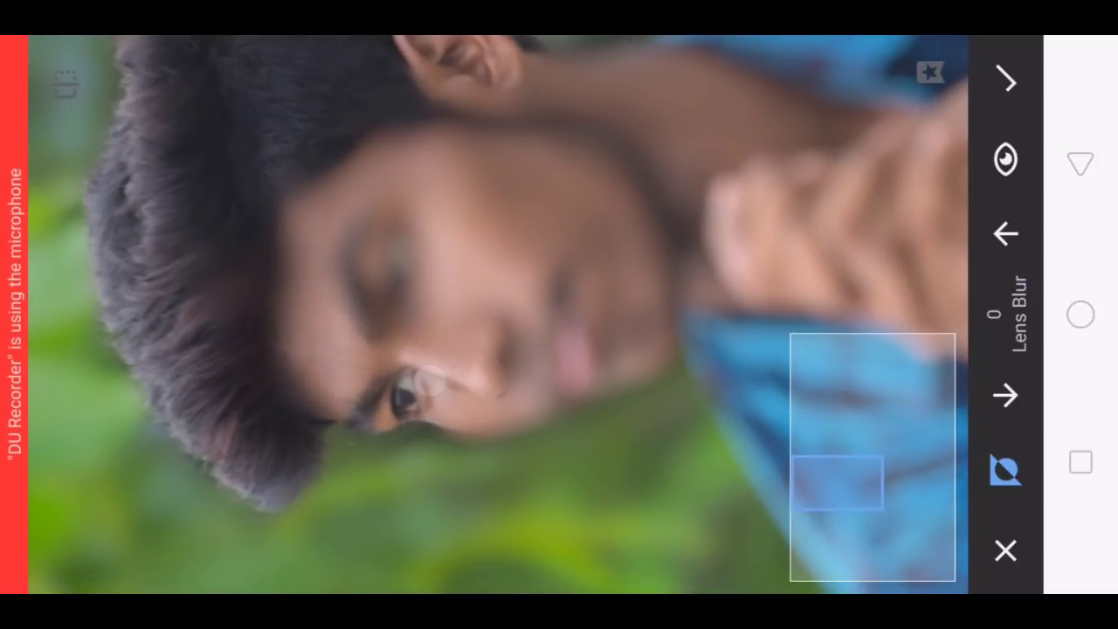
{"action": "mouse_move", "coordinate": [432, 379]}
{"action": "left_mouse_down"}
{"action": "mouse_move", "coordinate": [568, 379]}
{"action": "mouse_move", "coordinate": [644, 320]}
{"action": "mouse_move", "coordinate": [526, 313]}
{"action": "left_mouse_up"}
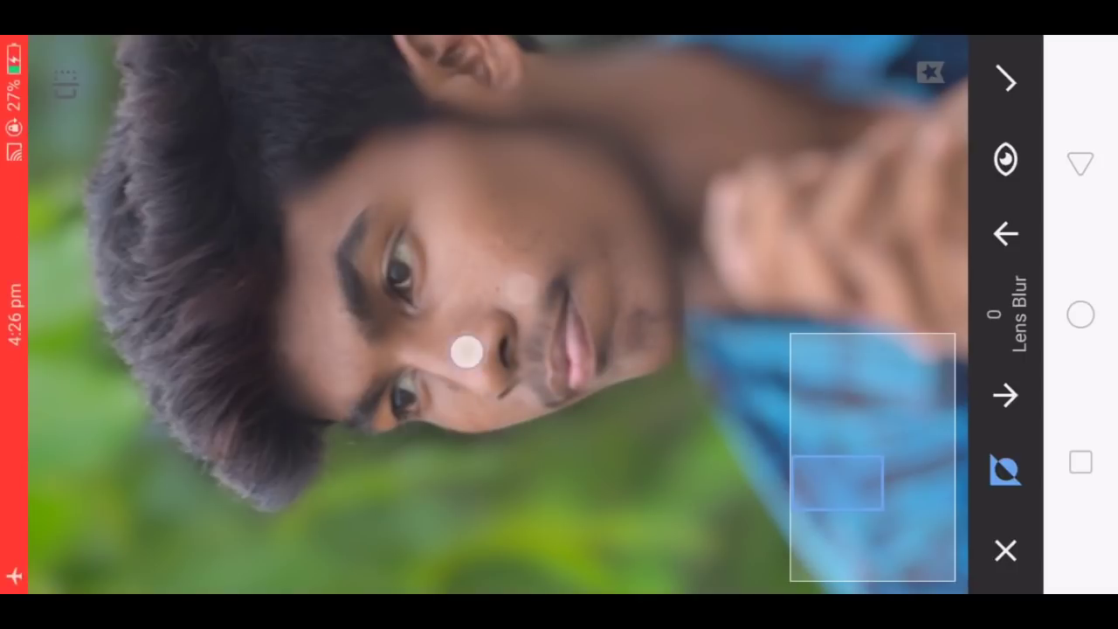
- Brush the blur off the hands, bracelet and nearby shirt
{"action": "scroll", "coordinate": [497, 311], "scroll_direction": "up", "scroll_amount": 3}
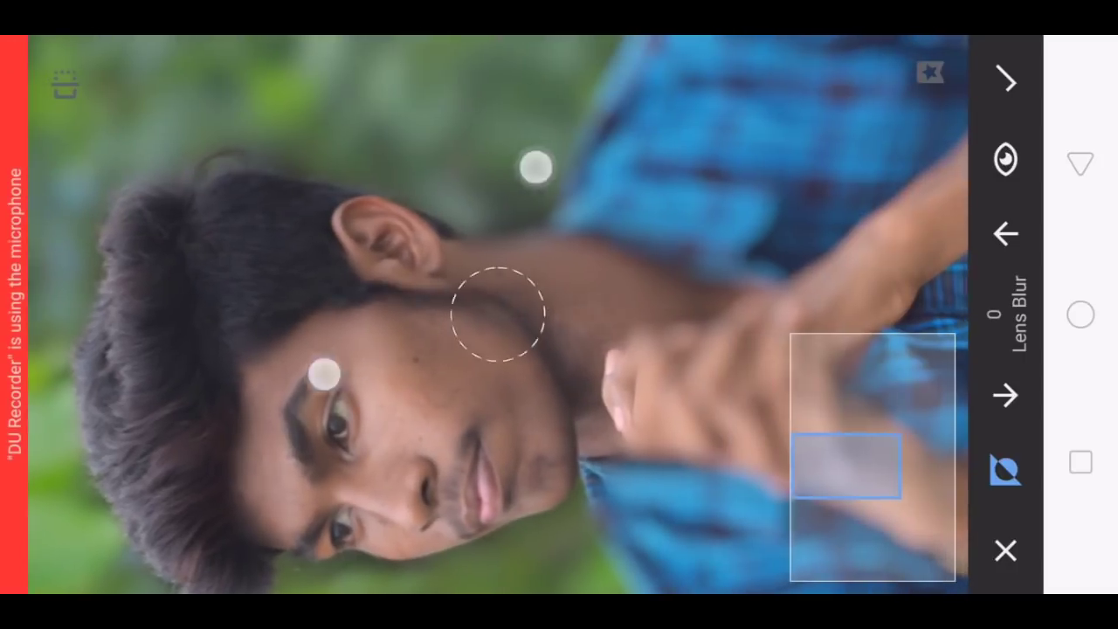
{"action": "scroll", "coordinate": [428, 270], "scroll_direction": "up", "scroll_amount": 3}
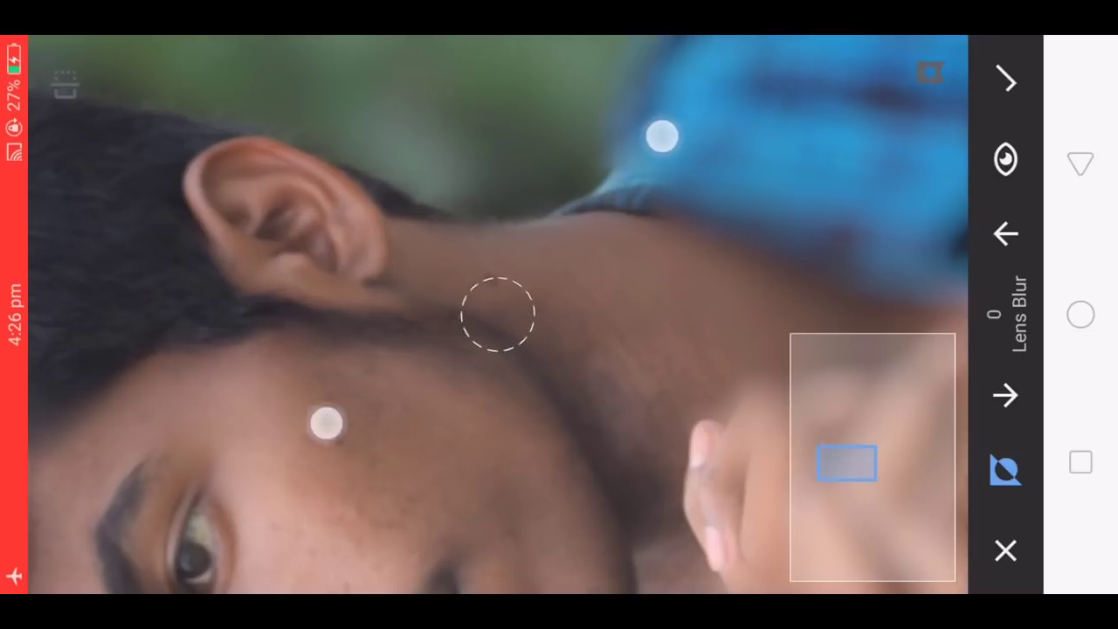
{"action": "scroll", "coordinate": [492, 280], "scroll_direction": "down", "scroll_amount": 3}
{"action": "scroll", "coordinate": [288, 170], "scroll_direction": "down", "scroll_amount": 2}
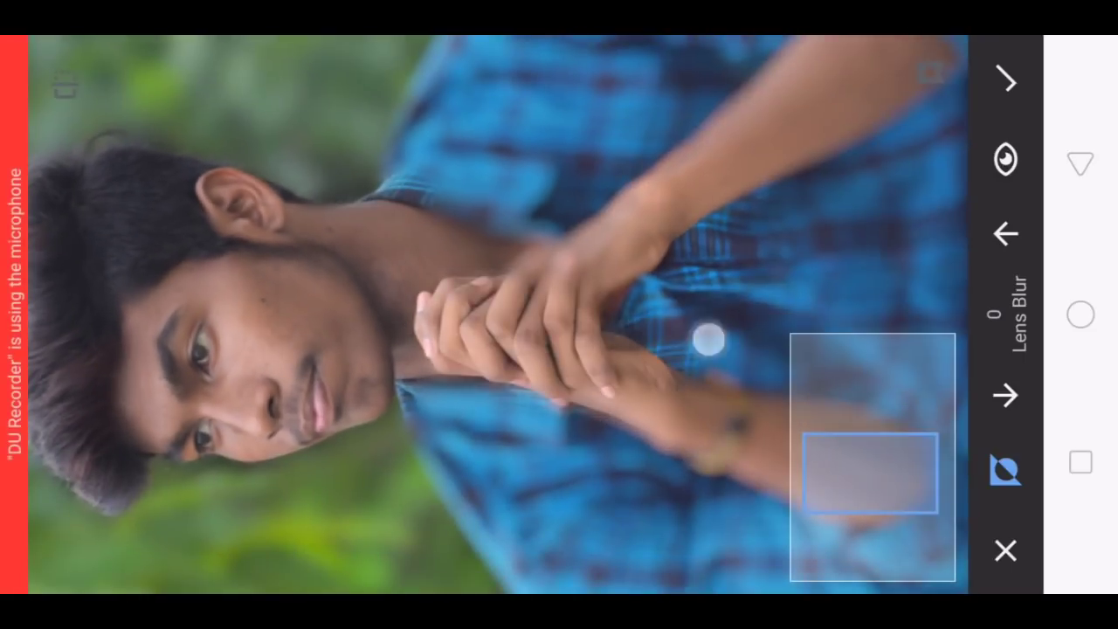
{"action": "left_click_drag", "start_coordinate": [709, 337], "coordinate": [524, 375]}
{"action": "scroll", "coordinate": [346, 172], "scroll_direction": "up", "scroll_amount": 3}
{"action": "scroll", "coordinate": [365, 267], "scroll_direction": "up", "scroll_amount": 2}
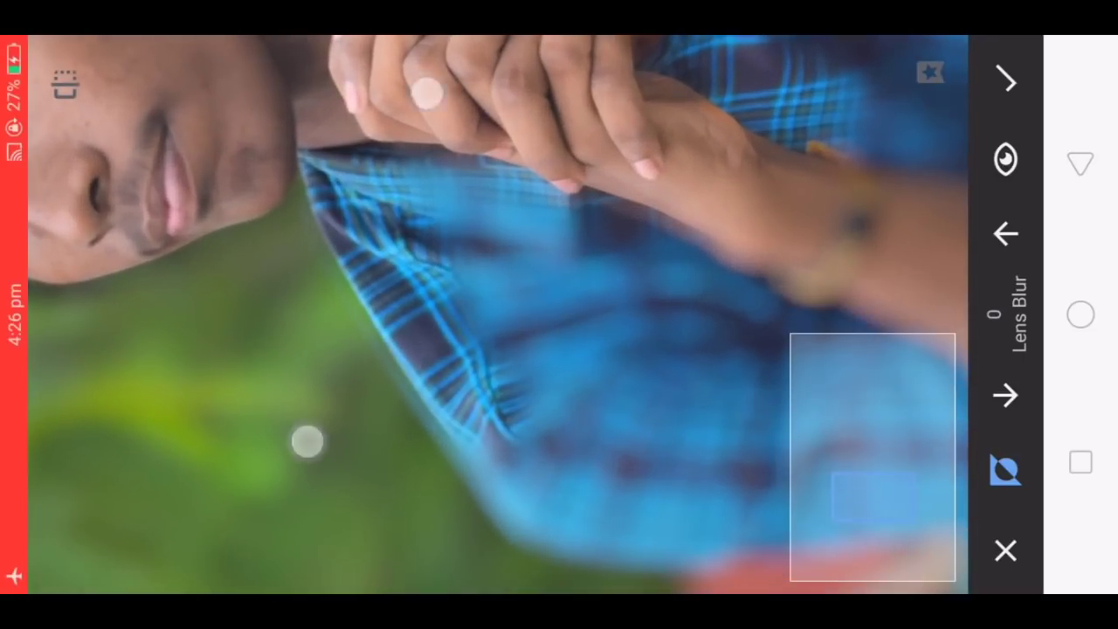
{"action": "scroll", "coordinate": [451, 365], "scroll_direction": "up", "scroll_amount": 2}
{"action": "scroll", "coordinate": [408, 349], "scroll_direction": "down", "scroll_amount": 2}
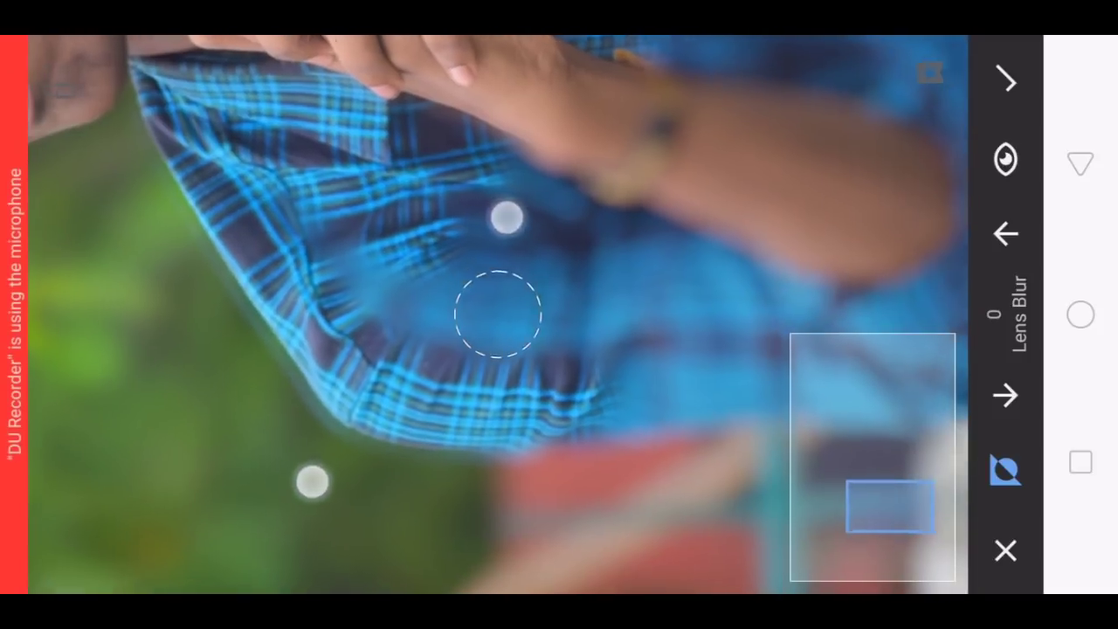
{"action": "left_click_drag", "start_coordinate": [542, 373], "coordinate": [736, 210]}
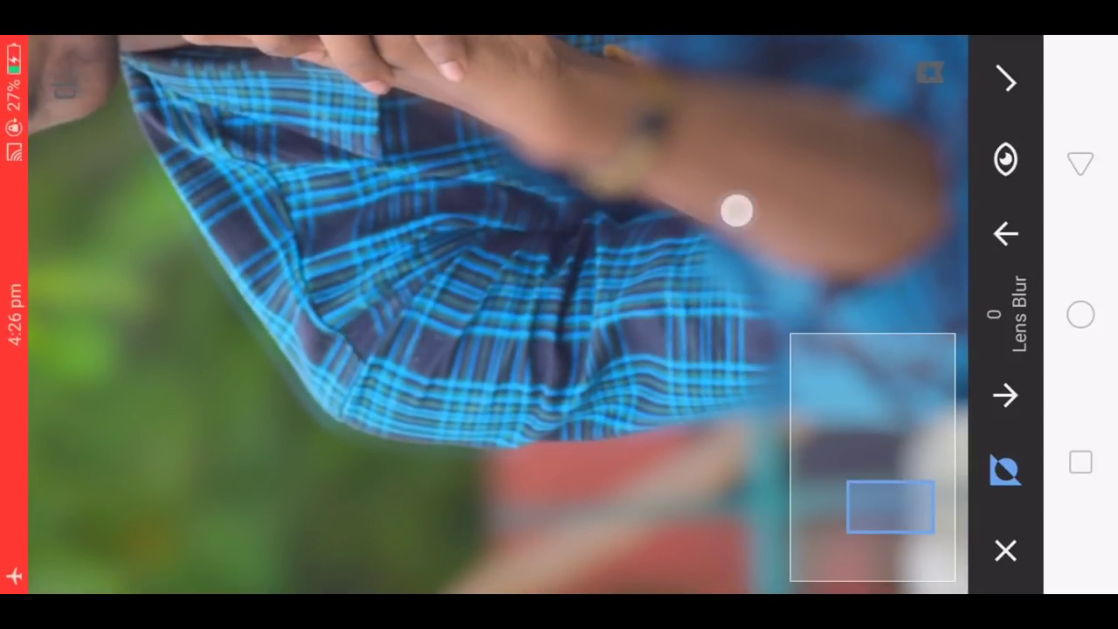
{"action": "scroll", "coordinate": [362, 306], "scroll_direction": "up", "scroll_amount": 2}
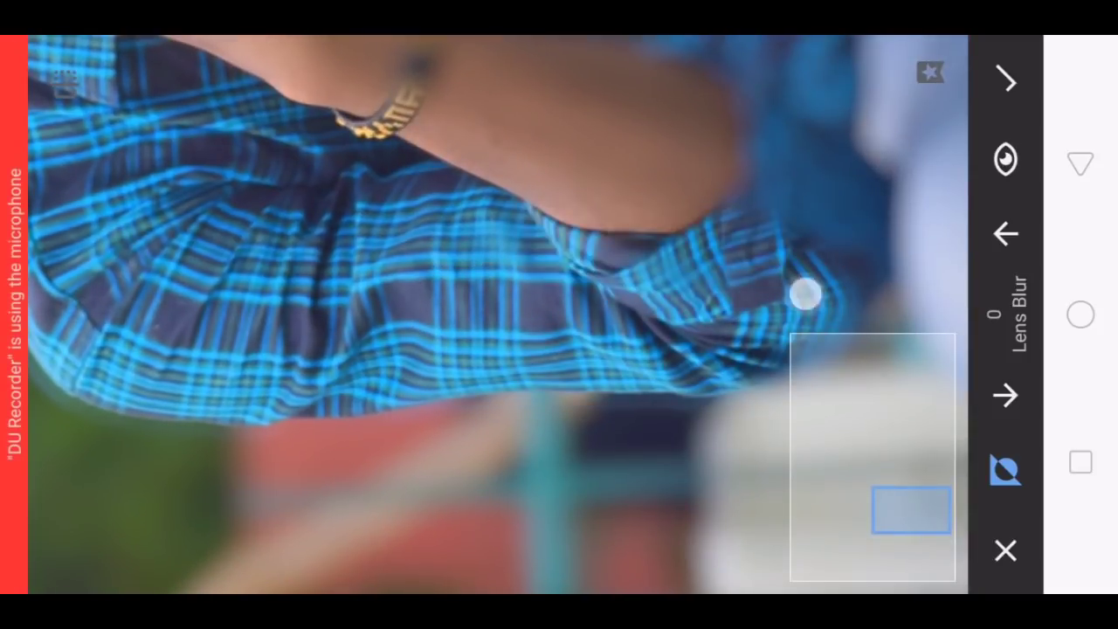
{"action": "scroll", "coordinate": [394, 328], "scroll_direction": "up", "scroll_amount": 2}
- Unblur the shirt-and-jeans edge and the plaid shirt, including its left side and collar
{"action": "mouse_move", "coordinate": [545, 226]}
{"action": "left_mouse_down"}
{"action": "mouse_move", "coordinate": [499, 294]}
{"action": "mouse_move", "coordinate": [324, 294]}
{"action": "left_mouse_up"}
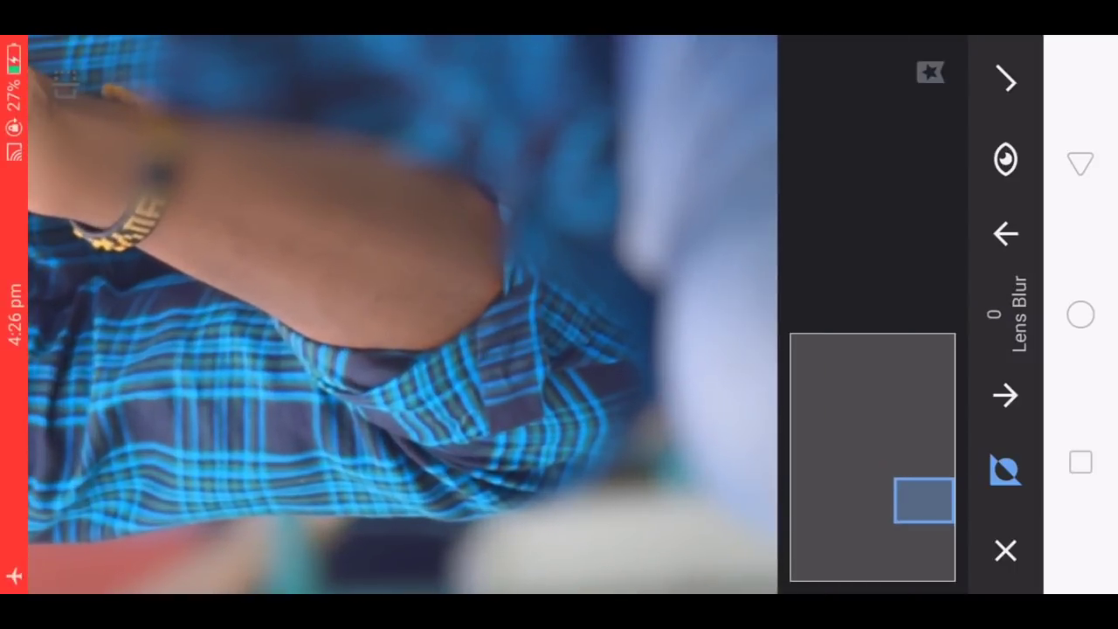
{"action": "mouse_move", "coordinate": [695, 432]}
{"action": "left_mouse_down"}
{"action": "mouse_move", "coordinate": [588, 304]}
{"action": "mouse_move", "coordinate": [634, 399]}
{"action": "left_mouse_up"}
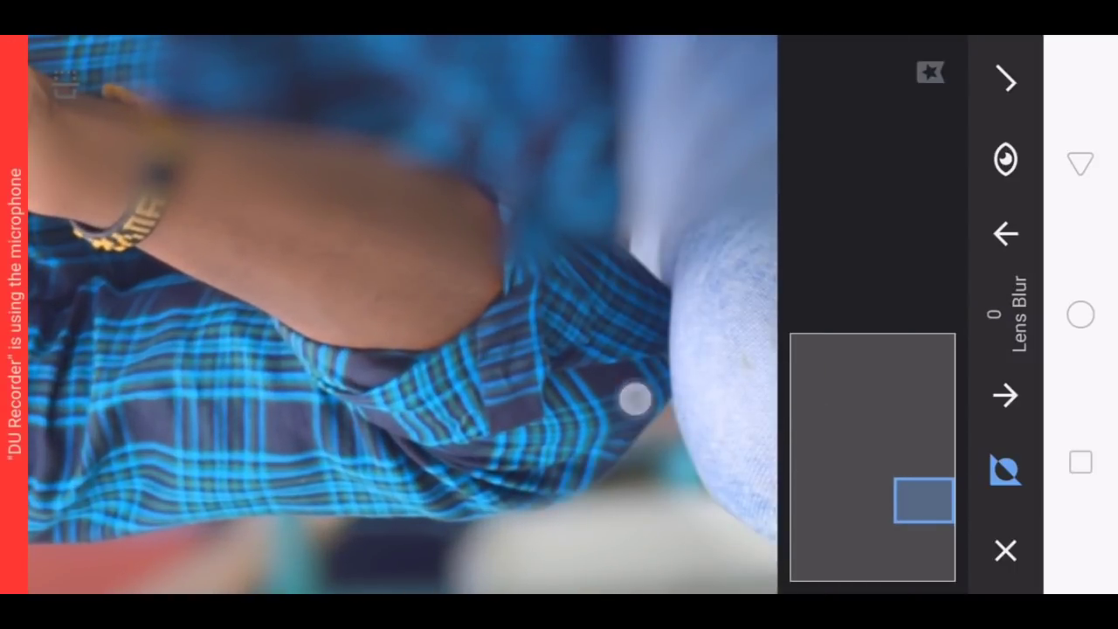
{"action": "scroll", "coordinate": [681, 237], "scroll_direction": "down", "scroll_amount": 3}
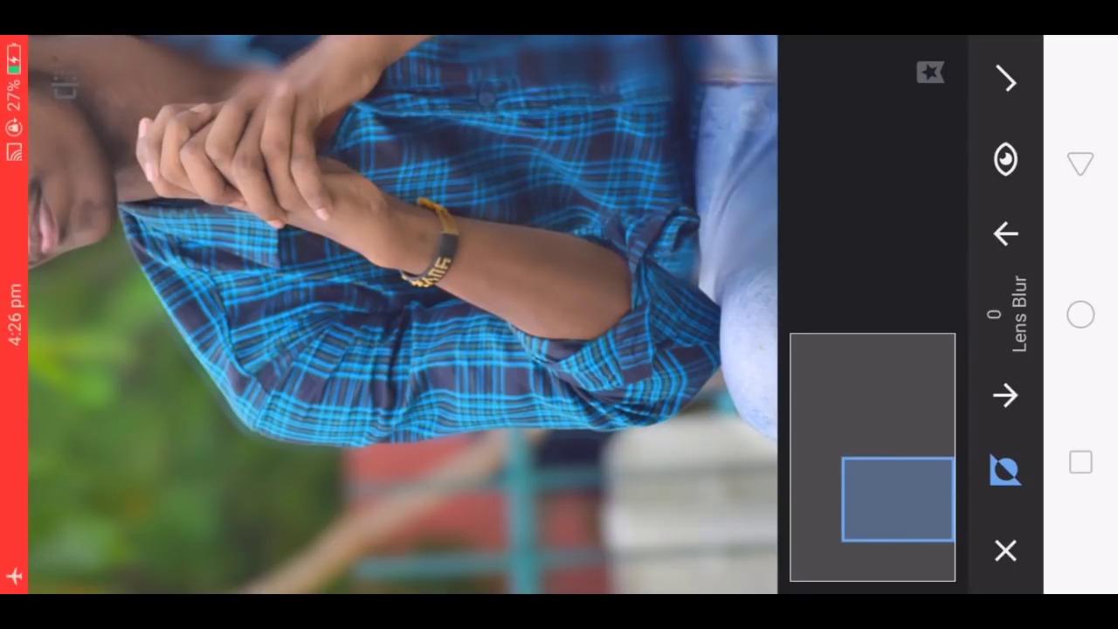
{"action": "scroll", "coordinate": [586, 230], "scroll_direction": "down", "scroll_amount": 1}
{"action": "left_click_drag", "start_coordinate": [625, 270], "coordinate": [484, 172]}
{"action": "scroll", "coordinate": [568, 356], "scroll_direction": "up", "scroll_amount": 2}
{"action": "scroll", "coordinate": [568, 356], "scroll_direction": "up", "scroll_amount": 3}
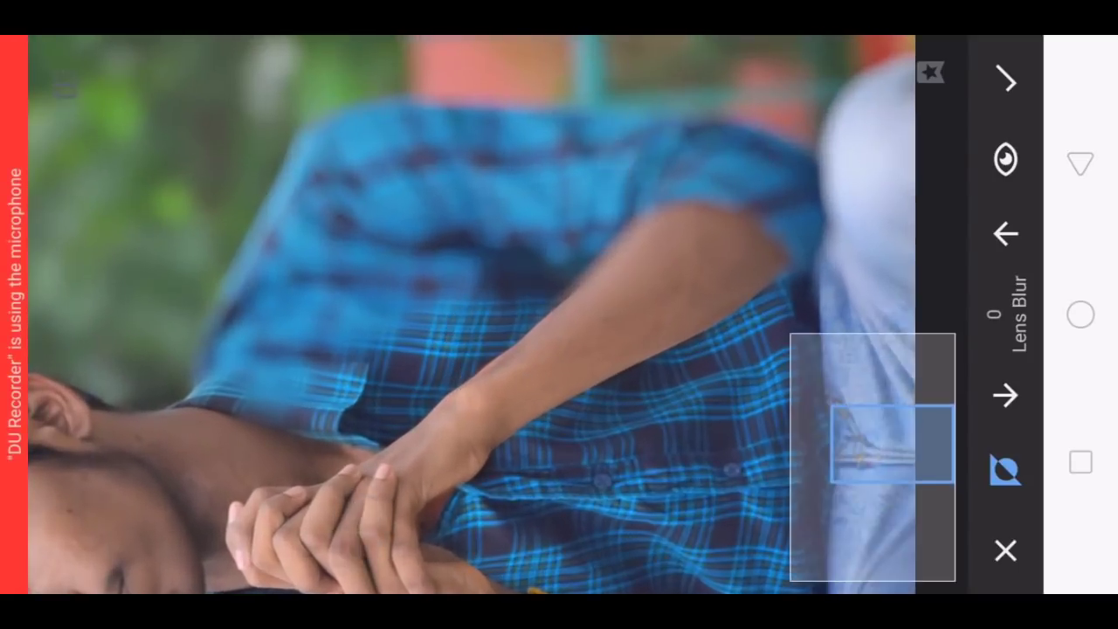
{"action": "scroll", "coordinate": [567, 355], "scroll_direction": "up", "scroll_amount": 2}
{"action": "mouse_move", "coordinate": [262, 437]}
{"action": "left_mouse_down"}
{"action": "mouse_move", "coordinate": [652, 156]}
{"action": "mouse_move", "coordinate": [741, 157]}
{"action": "left_mouse_up"}
{"action": "mouse_move", "coordinate": [358, 175]}
{"action": "left_mouse_down"}
{"action": "mouse_move", "coordinate": [429, 132]}
{"action": "mouse_move", "coordinate": [550, 302]}
{"action": "mouse_move", "coordinate": [374, 357]}
{"action": "mouse_move", "coordinate": [601, 352]}
{"action": "left_mouse_up"}
- Clear the blur from the arm and sleeve, then reset brush strength to 100
{"action": "scroll", "coordinate": [420, 335], "scroll_direction": "down", "scroll_amount": 3}
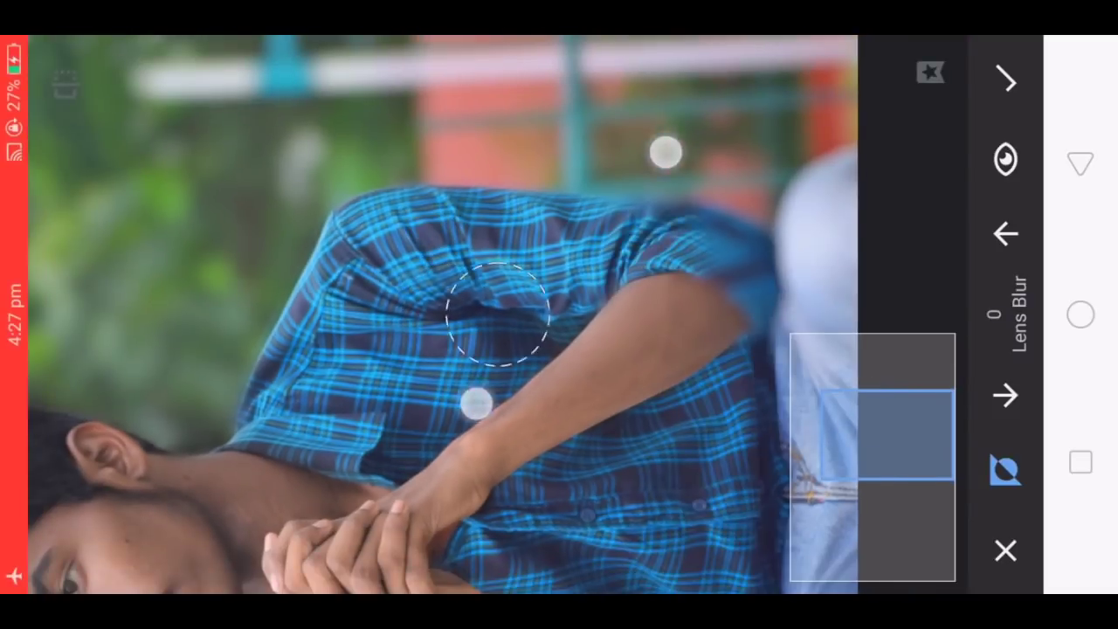
{"action": "scroll", "coordinate": [570, 276], "scroll_direction": "up", "scroll_amount": 3}
{"action": "scroll", "coordinate": [469, 336], "scroll_direction": "up", "scroll_amount": 2}
{"action": "mouse_move", "coordinate": [354, 456]}
{"action": "left_mouse_down"}
{"action": "mouse_move", "coordinate": [742, 419]}
{"action": "mouse_move", "coordinate": [826, 215]}
{"action": "left_mouse_up"}
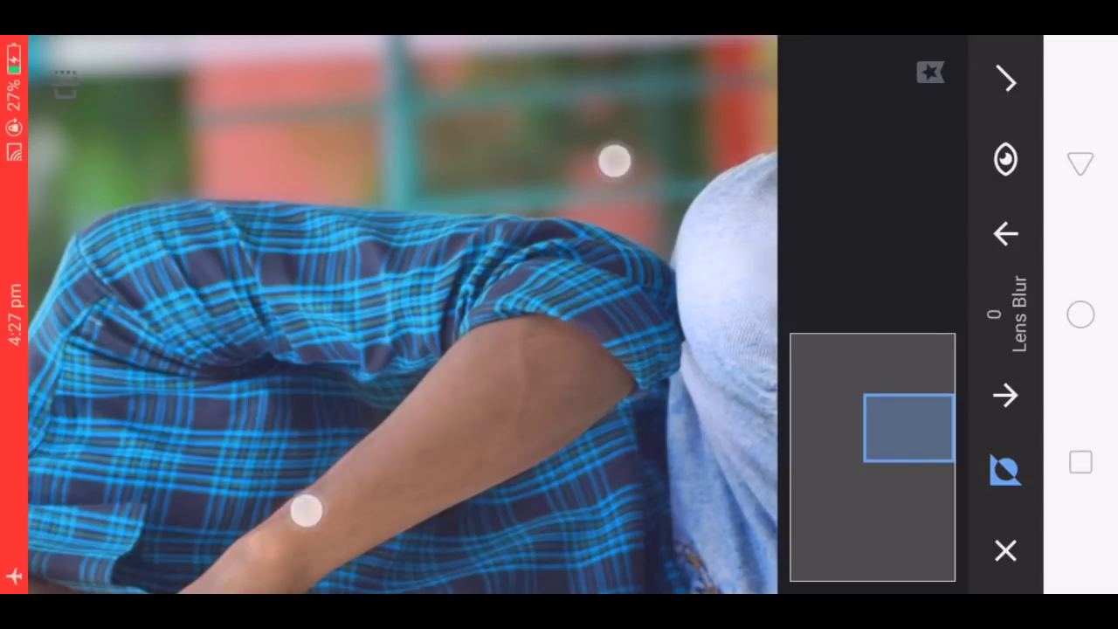
{"action": "scroll", "coordinate": [459, 334], "scroll_direction": "down", "scroll_amount": 5}
{"action": "scroll", "coordinate": [489, 350], "scroll_direction": "up", "scroll_amount": 3}
{"action": "left_click", "coordinate": [1005, 233]}
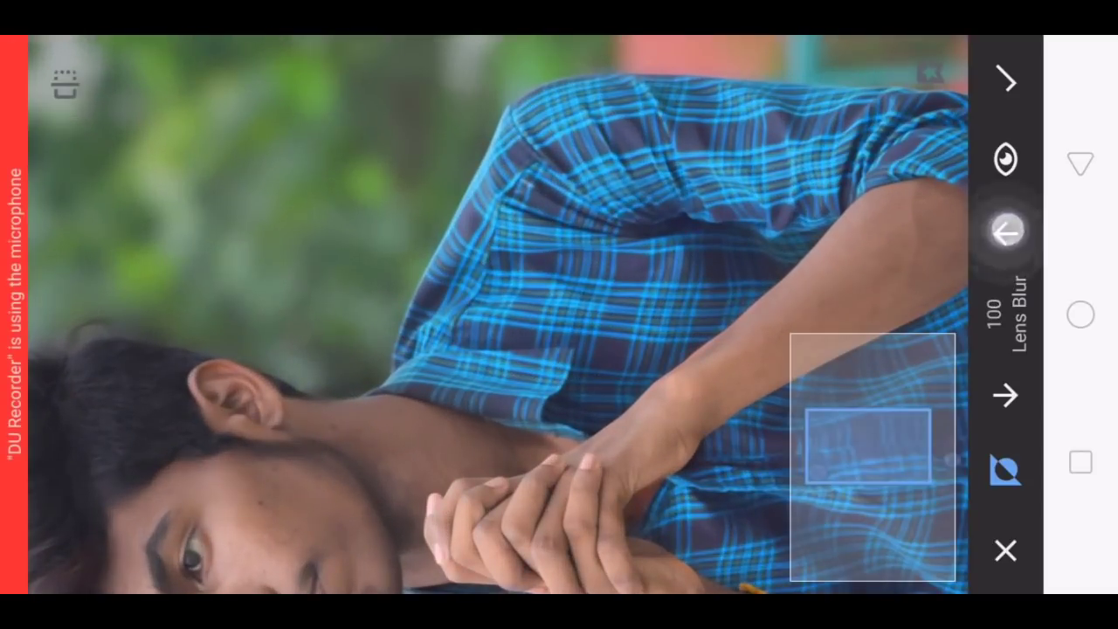
{"action": "scroll", "coordinate": [524, 367], "scroll_direction": "up", "scroll_amount": 3}
{"action": "scroll", "coordinate": [524, 288], "scroll_direction": "down", "scroll_amount": 5}
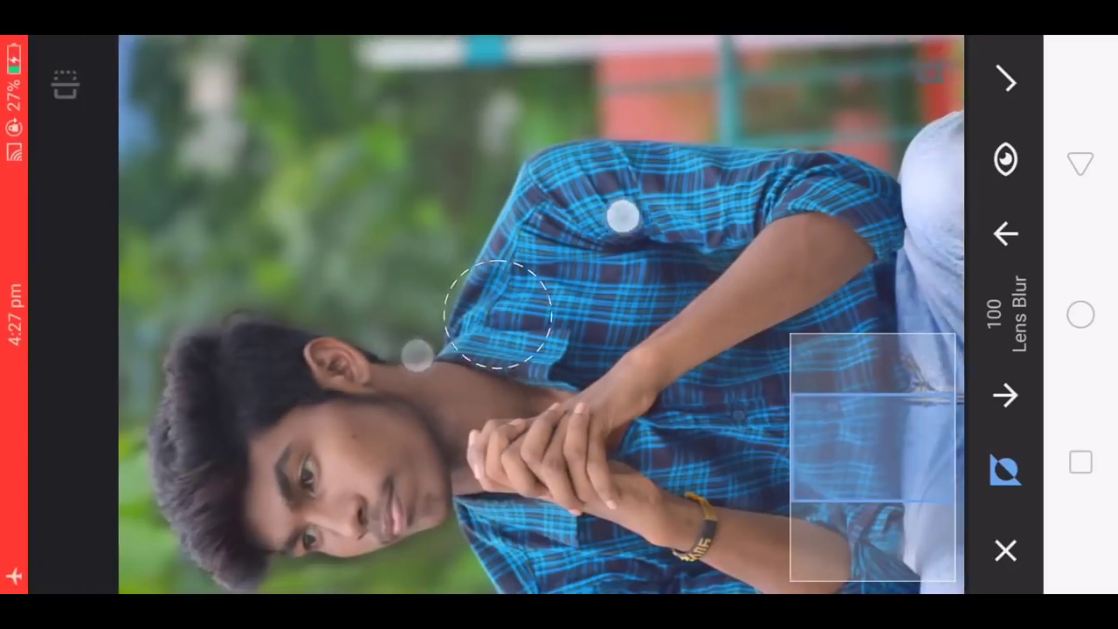
{"action": "scroll", "coordinate": [532, 297], "scroll_direction": "down", "scroll_amount": 3}
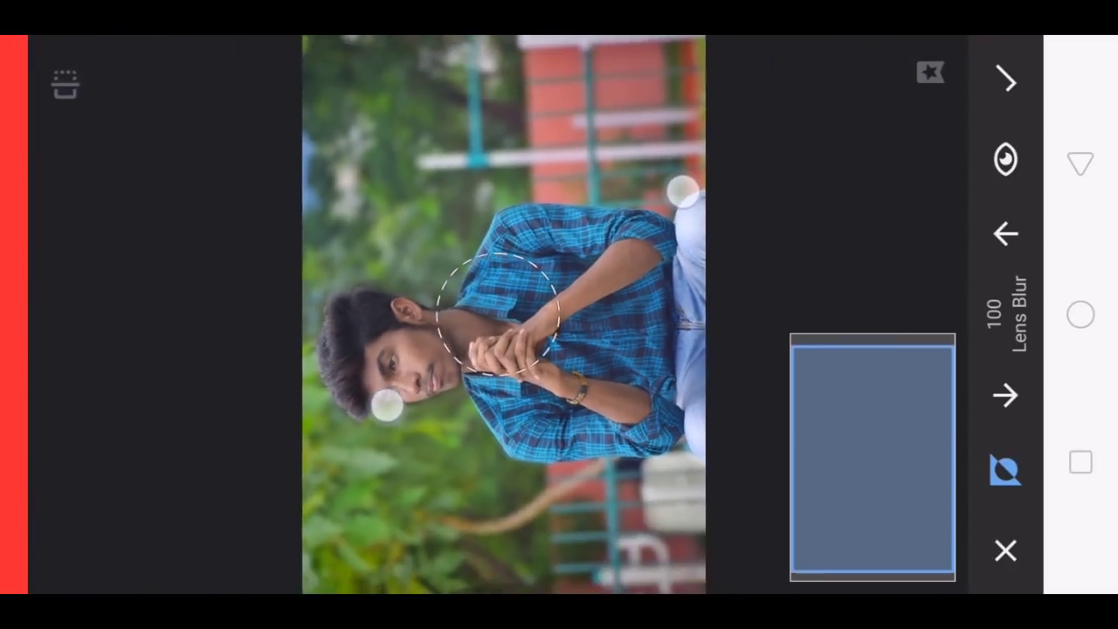
- Apply the brushed Lens Blur, close the edit list and export the photo to SketchBook
{"action": "left_click", "coordinate": [1005, 80]}
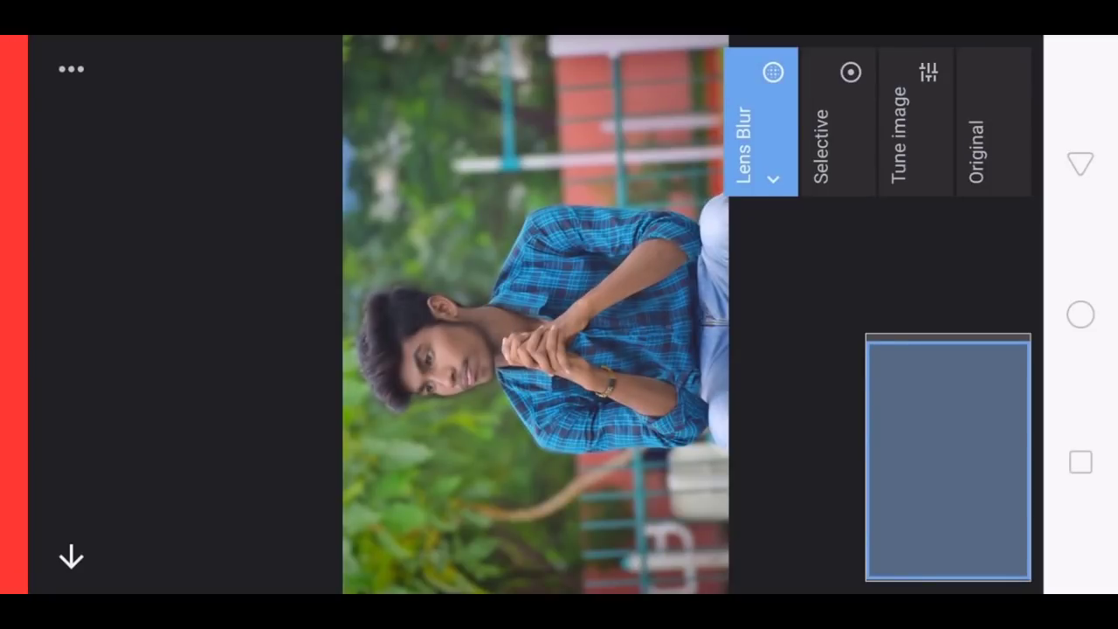
{"action": "left_click", "coordinate": [71, 556]}
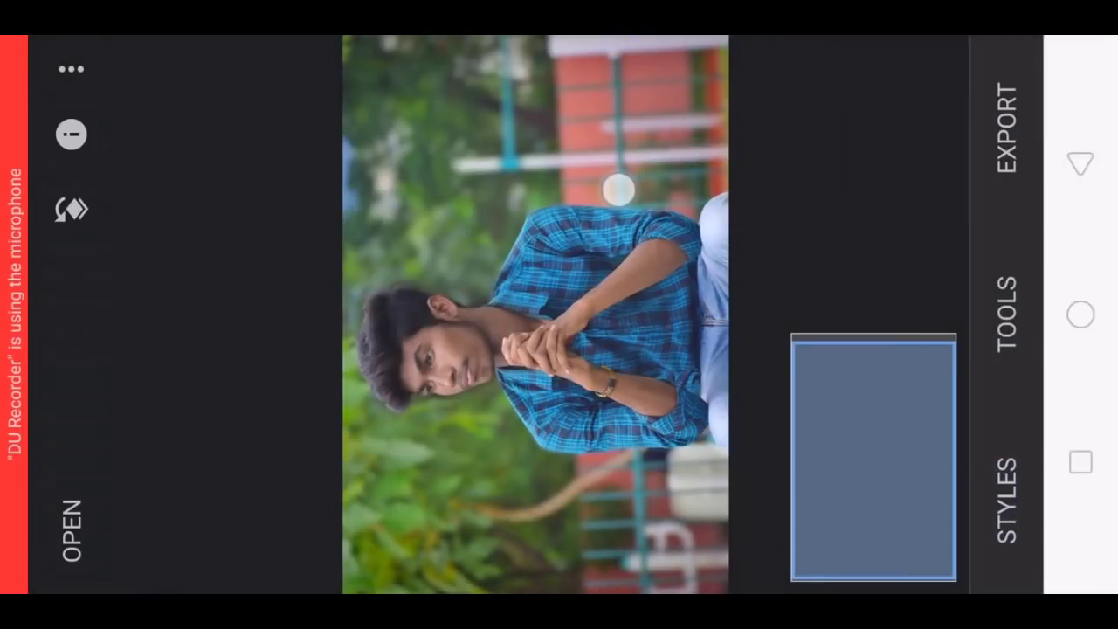
{"action": "left_click", "coordinate": [1003, 111]}
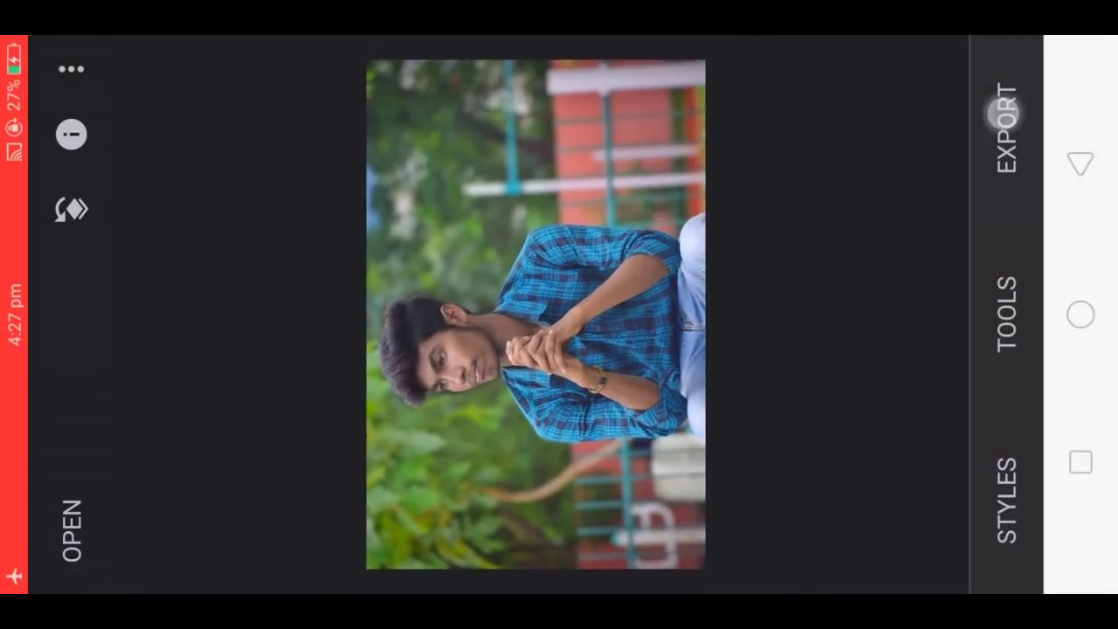
{"action": "left_click", "coordinate": [838, 446]}
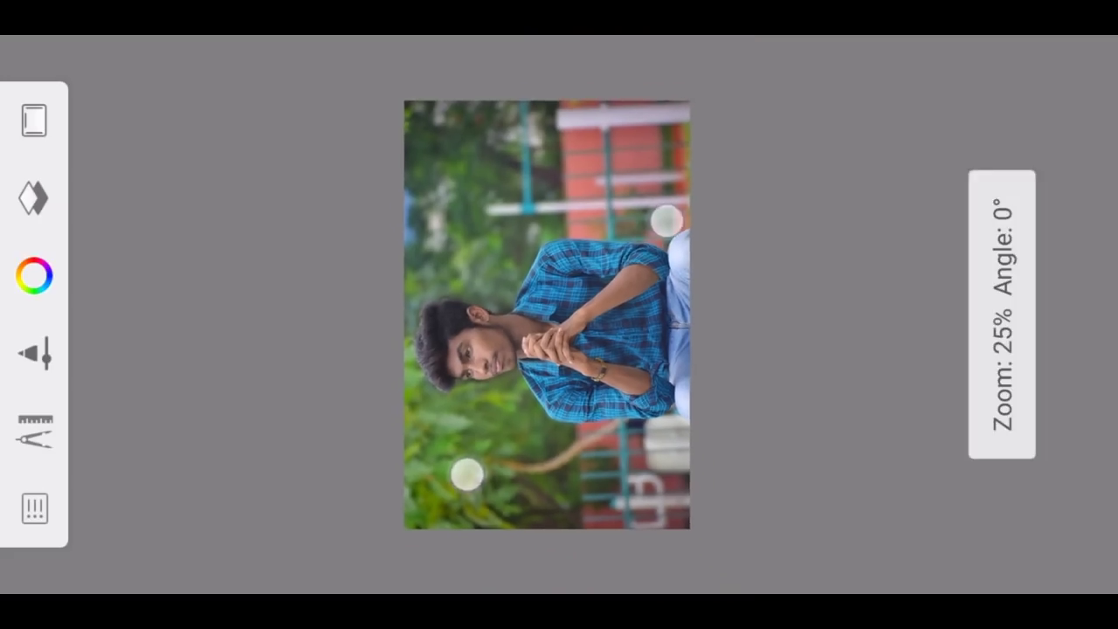
- Select the Smudge Round Bristle Brush with size about 20.7 and flow 4%
{"action": "left_click", "coordinate": [35, 353]}
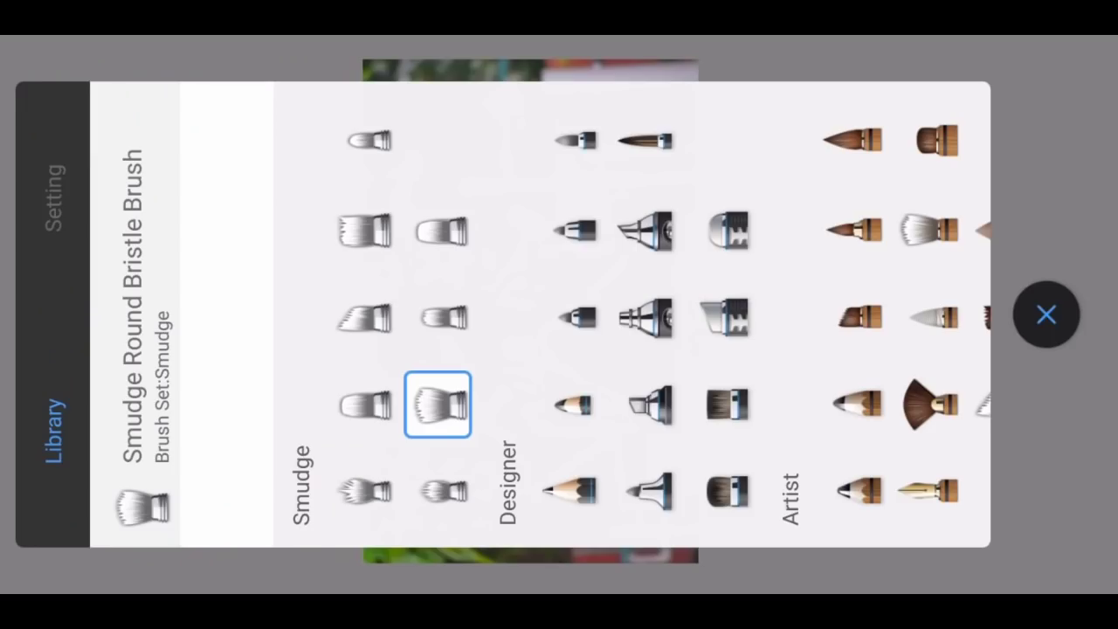
{"action": "left_click", "coordinate": [55, 197]}
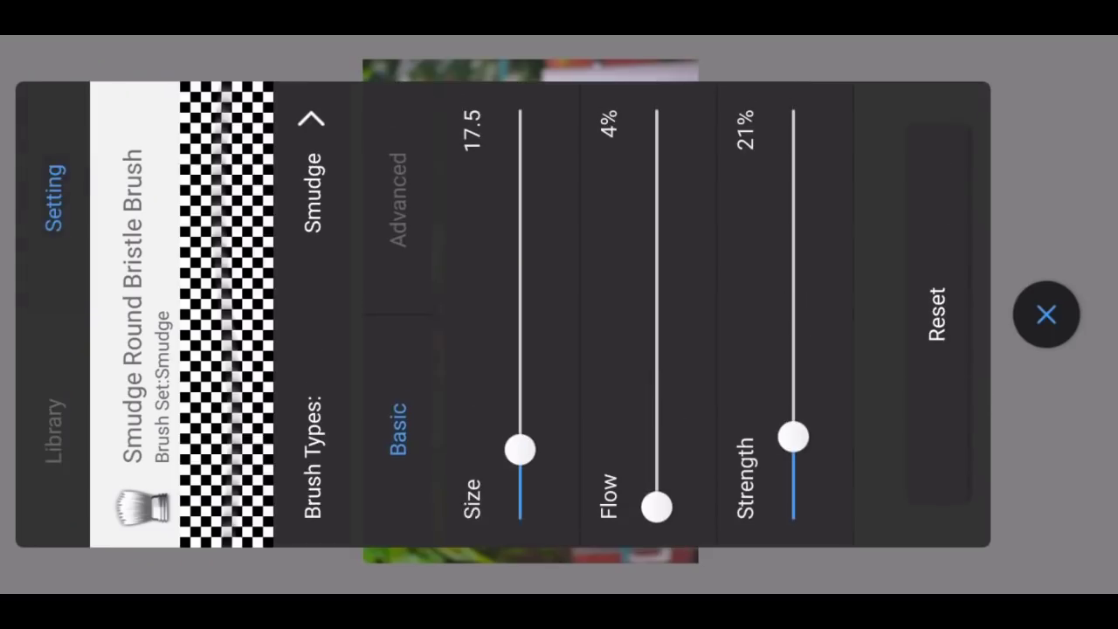
{"action": "left_click_drag", "start_coordinate": [535, 384], "coordinate": [595, 435]}
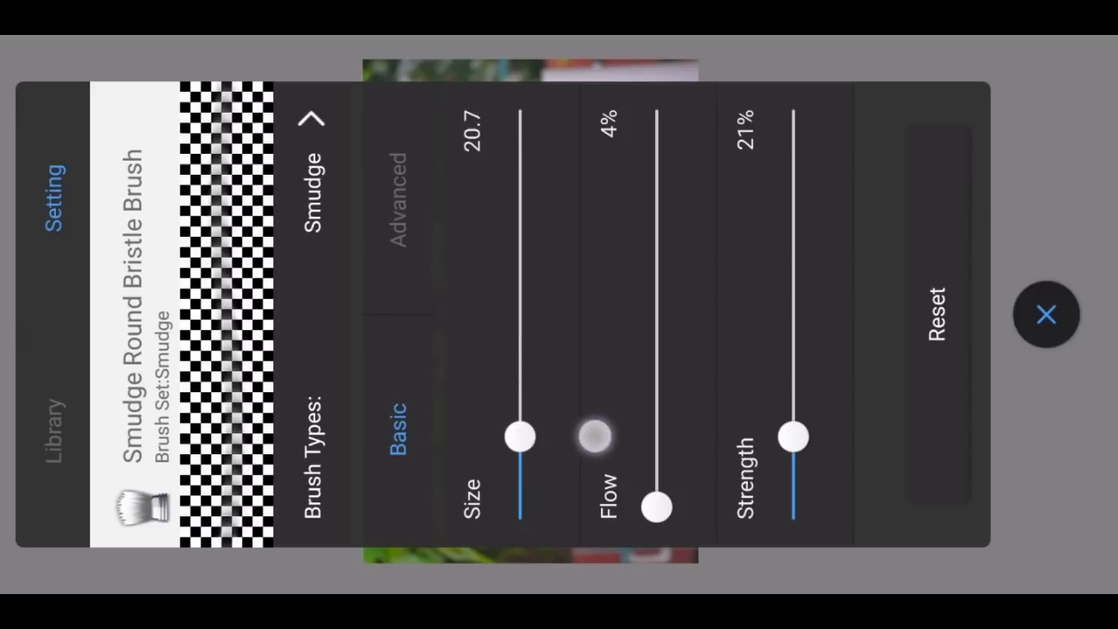
{"action": "left_click_drag", "start_coordinate": [676, 445], "coordinate": [722, 502]}
- Zoom in on the face and smudge the cheek skin smooth
{"action": "left_click", "coordinate": [1046, 314]}
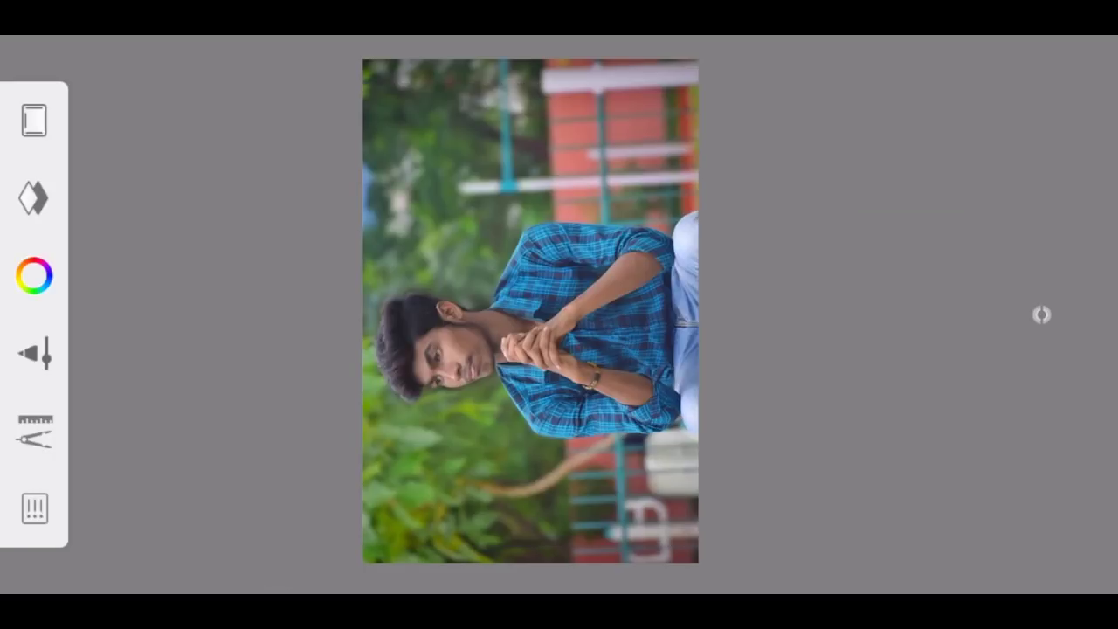
{"action": "mouse_move", "coordinate": [558, 233]}
{"action": "left_mouse_down"}
{"action": "mouse_move", "coordinate": [558, 264]}
{"action": "mouse_move", "coordinate": [579, 204]}
{"action": "mouse_move", "coordinate": [564, 244]}
{"action": "left_mouse_up"}
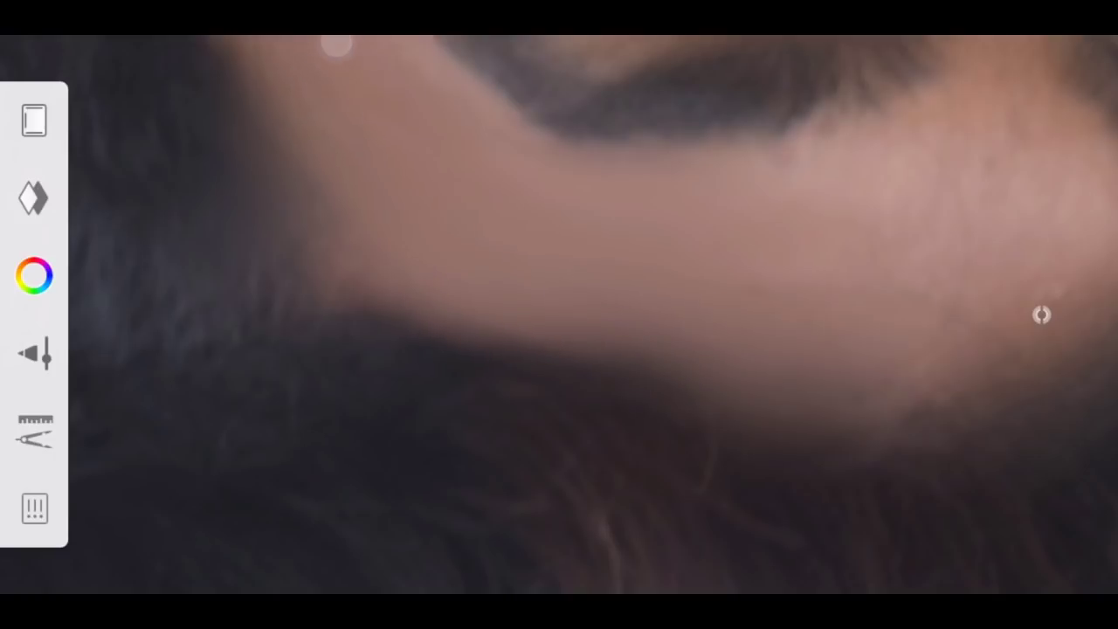
{"action": "mouse_move", "coordinate": [499, 230]}
{"action": "left_mouse_down"}
{"action": "mouse_move", "coordinate": [579, 239]}
{"action": "mouse_move", "coordinate": [791, 337]}
{"action": "mouse_move", "coordinate": [811, 252]}
{"action": "mouse_move", "coordinate": [702, 197]}
{"action": "left_mouse_up"}
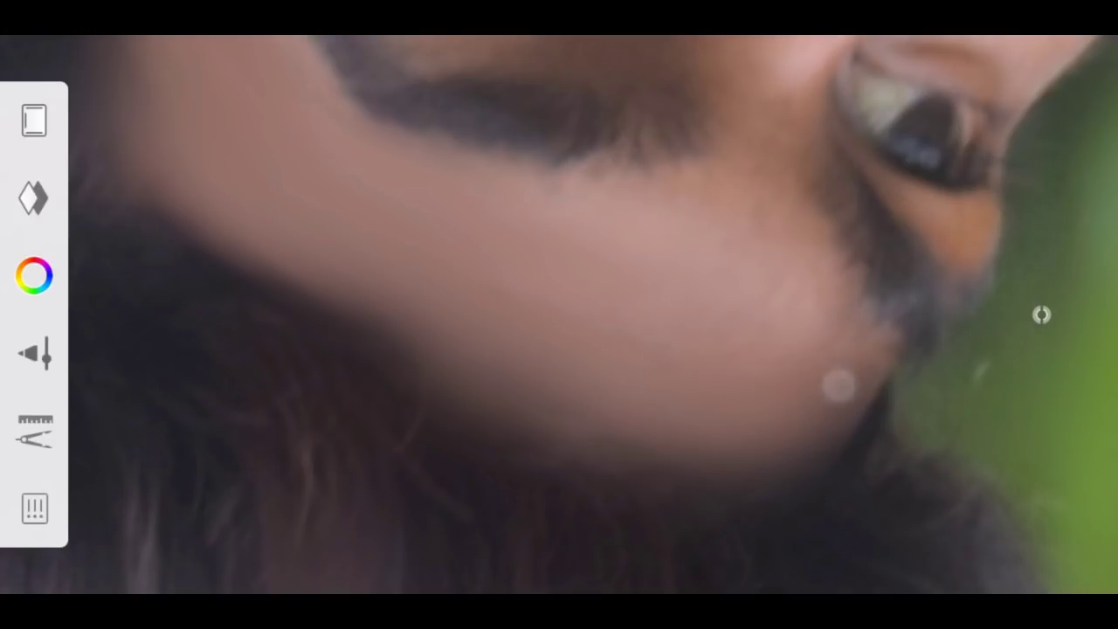
{"action": "mouse_move", "coordinate": [631, 216]}
{"action": "left_mouse_down"}
{"action": "mouse_move", "coordinate": [842, 335]}
{"action": "mouse_move", "coordinate": [666, 236]}
{"action": "mouse_move", "coordinate": [694, 254]}
{"action": "mouse_move", "coordinate": [723, 109]}
{"action": "mouse_move", "coordinate": [620, 290]}
{"action": "left_mouse_up"}
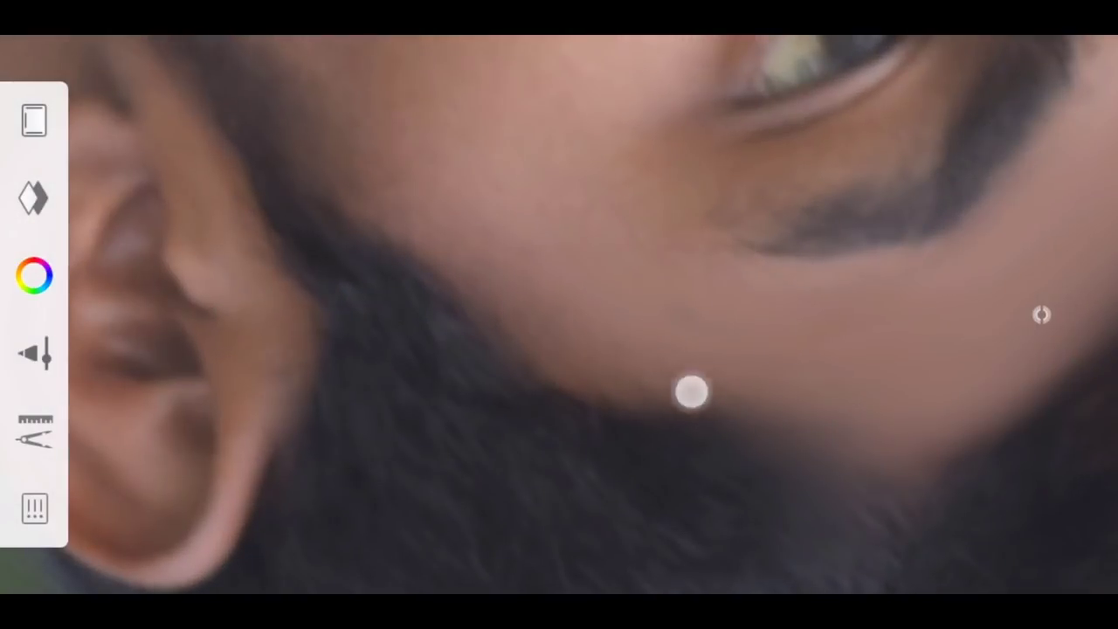
{"action": "mouse_move", "coordinate": [557, 141]}
{"action": "left_mouse_down"}
{"action": "mouse_move", "coordinate": [515, 180]}
{"action": "mouse_move", "coordinate": [530, 128]}
{"action": "mouse_move", "coordinate": [761, 229]}
{"action": "left_mouse_up"}
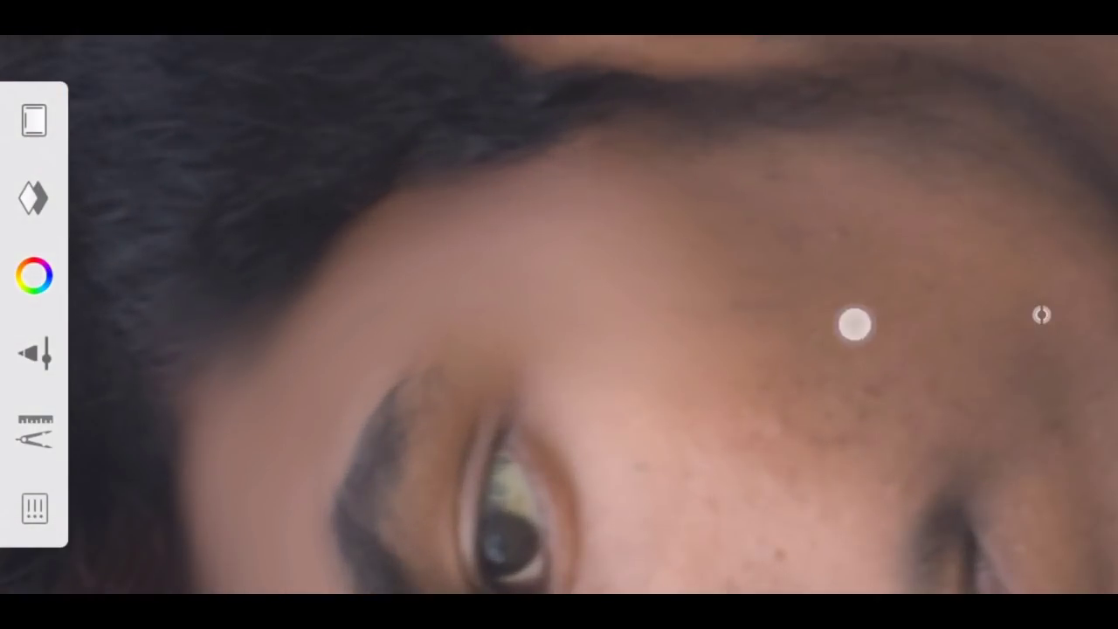
- Smudge the forehead, under-eye cheek and skin between the eyes
{"action": "left_click_drag", "start_coordinate": [892, 231], "coordinate": [731, 131]}
{"action": "mouse_move", "coordinate": [816, 197]}
{"action": "left_mouse_down"}
{"action": "mouse_move", "coordinate": [620, 157]}
{"action": "mouse_move", "coordinate": [687, 155]}
{"action": "mouse_move", "coordinate": [749, 297]}
{"action": "left_mouse_up"}
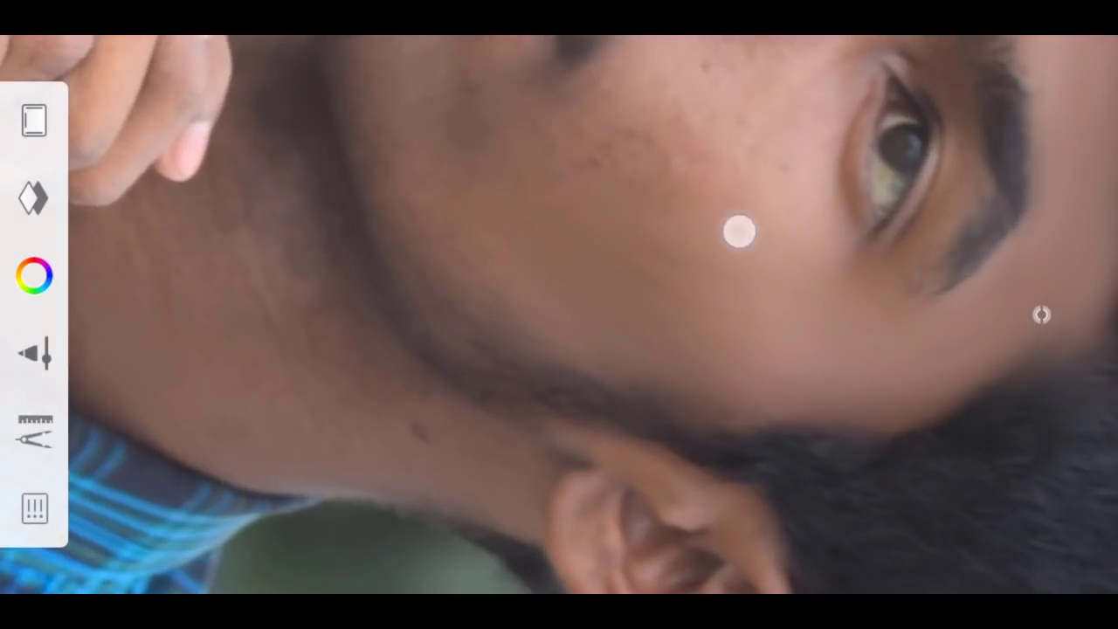
{"action": "mouse_move", "coordinate": [719, 161]}
{"action": "left_mouse_down"}
{"action": "mouse_move", "coordinate": [711, 87]}
{"action": "mouse_move", "coordinate": [656, 178]}
{"action": "left_mouse_up"}
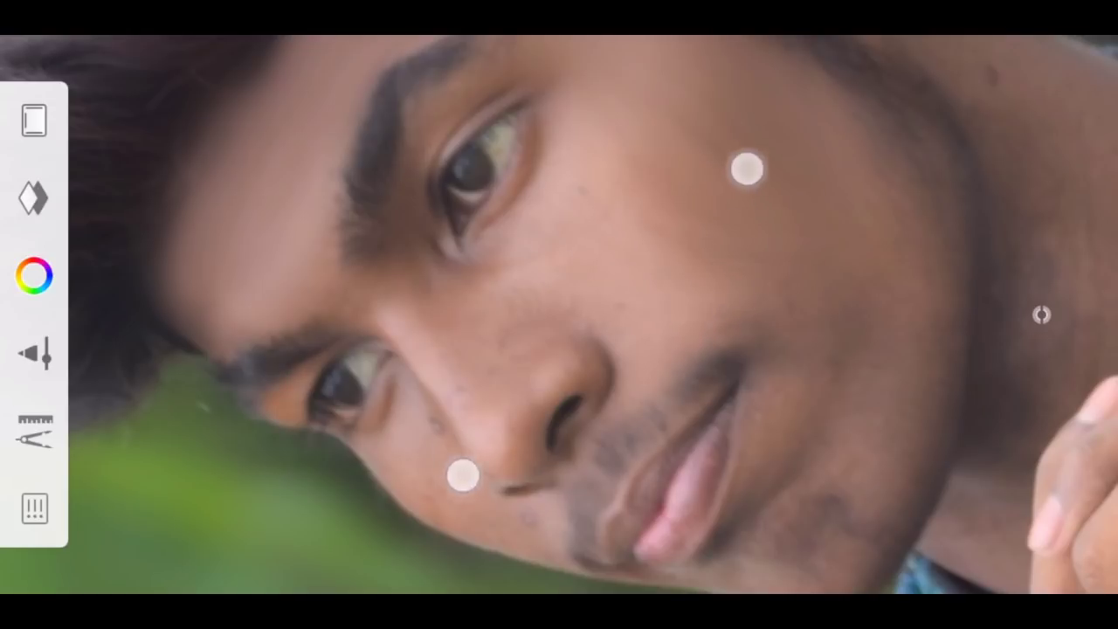
{"action": "left_click_drag", "start_coordinate": [747, 168], "coordinate": [703, 314]}
{"action": "mouse_move", "coordinate": [737, 202]}
{"action": "left_mouse_down"}
{"action": "mouse_move", "coordinate": [672, 180]}
{"action": "mouse_move", "coordinate": [650, 219]}
{"action": "left_mouse_up"}
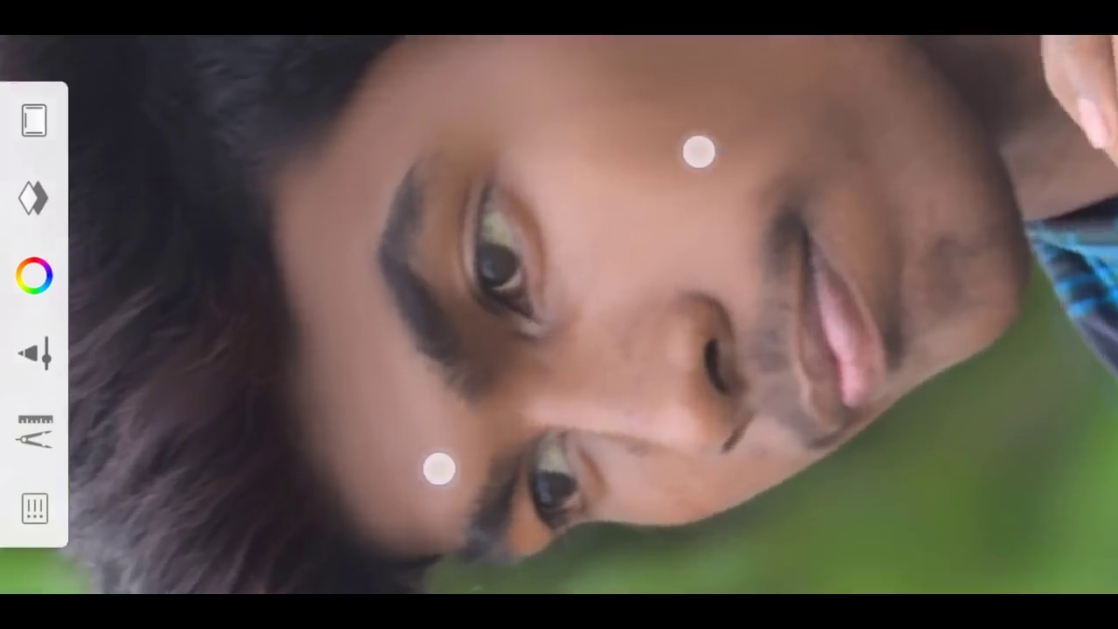
{"action": "mouse_move", "coordinate": [696, 149]}
{"action": "left_mouse_down"}
{"action": "mouse_move", "coordinate": [783, 155]}
{"action": "mouse_move", "coordinate": [750, 212]}
{"action": "left_mouse_up"}
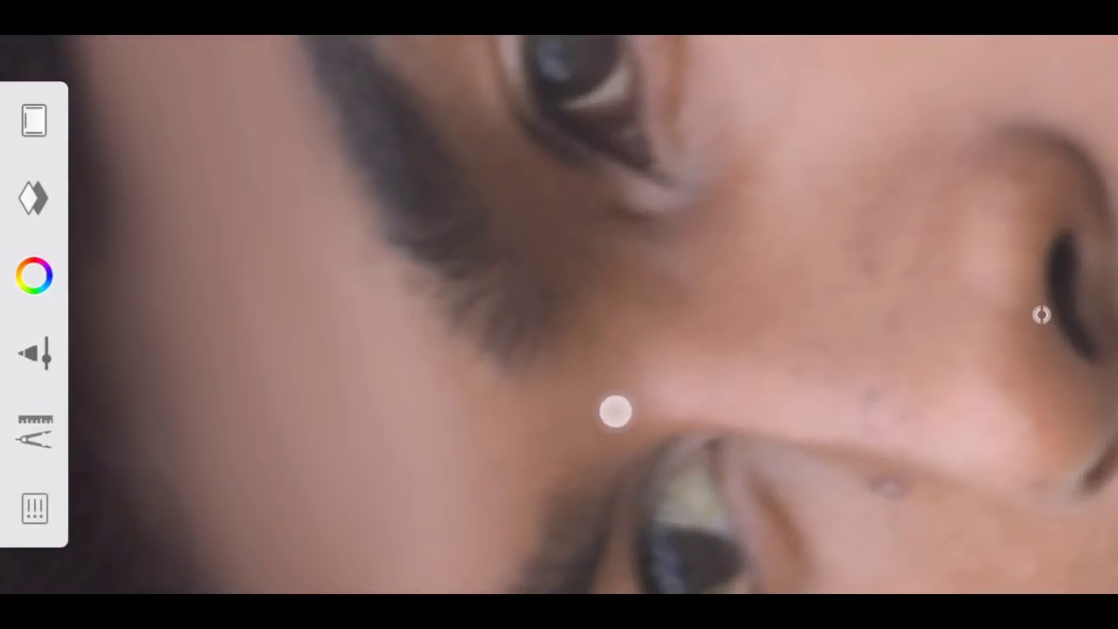
{"action": "mouse_move", "coordinate": [977, 382]}
{"action": "left_mouse_down"}
{"action": "mouse_move", "coordinate": [736, 219]}
{"action": "mouse_move", "coordinate": [761, 357]}
{"action": "left_mouse_up"}
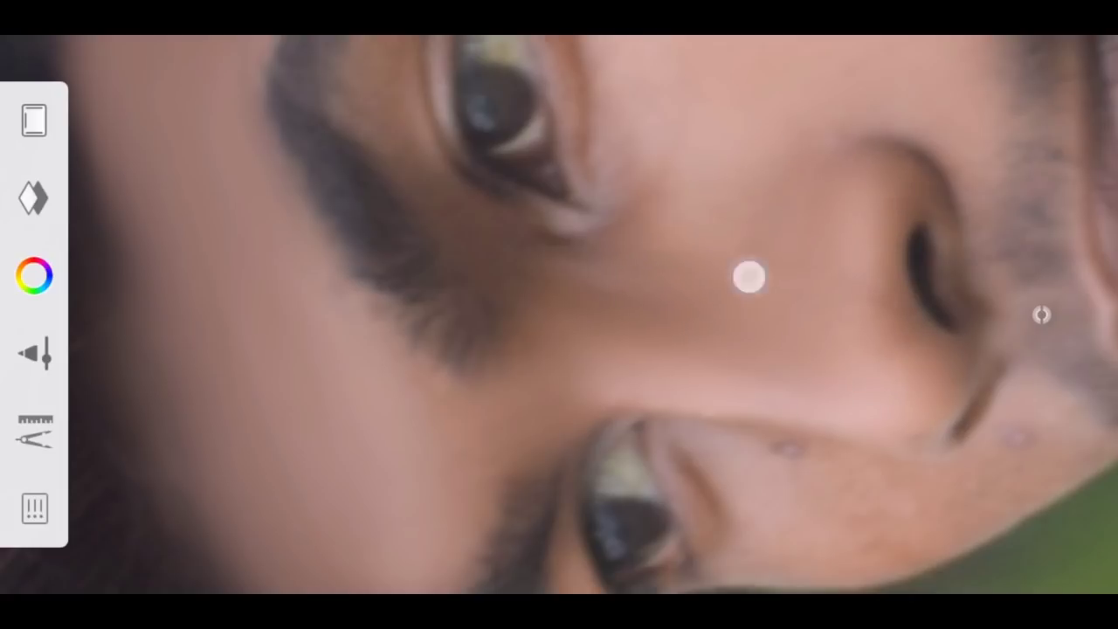
{"action": "mouse_move", "coordinate": [748, 278]}
{"action": "left_mouse_down"}
{"action": "mouse_move", "coordinate": [723, 131]}
{"action": "mouse_move", "coordinate": [824, 119]}
{"action": "mouse_move", "coordinate": [731, 192]}
{"action": "left_mouse_up"}
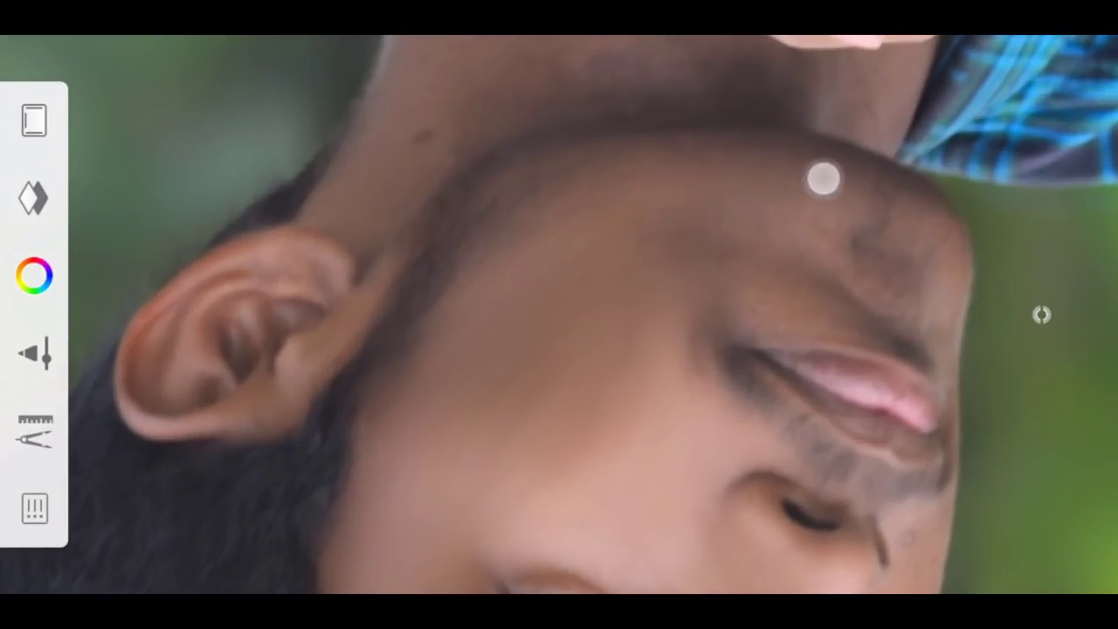
- Smudge the chin, the jawline near the ear and the skin around the mouth
{"action": "left_click_drag", "start_coordinate": [823, 179], "coordinate": [689, 236]}
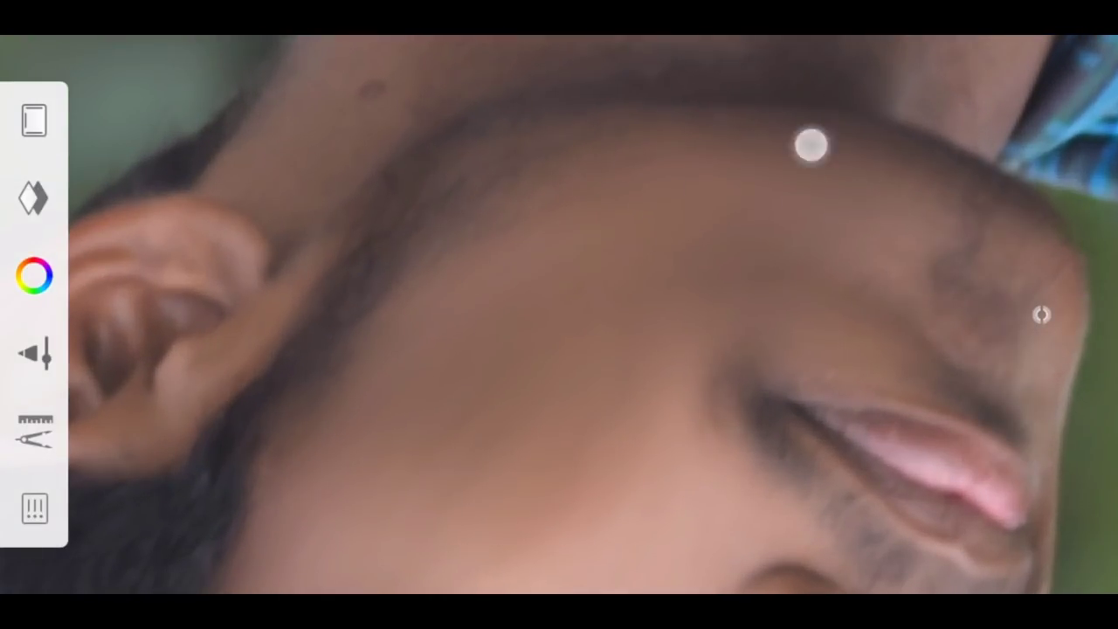
{"action": "left_click_drag", "start_coordinate": [810, 145], "coordinate": [716, 187]}
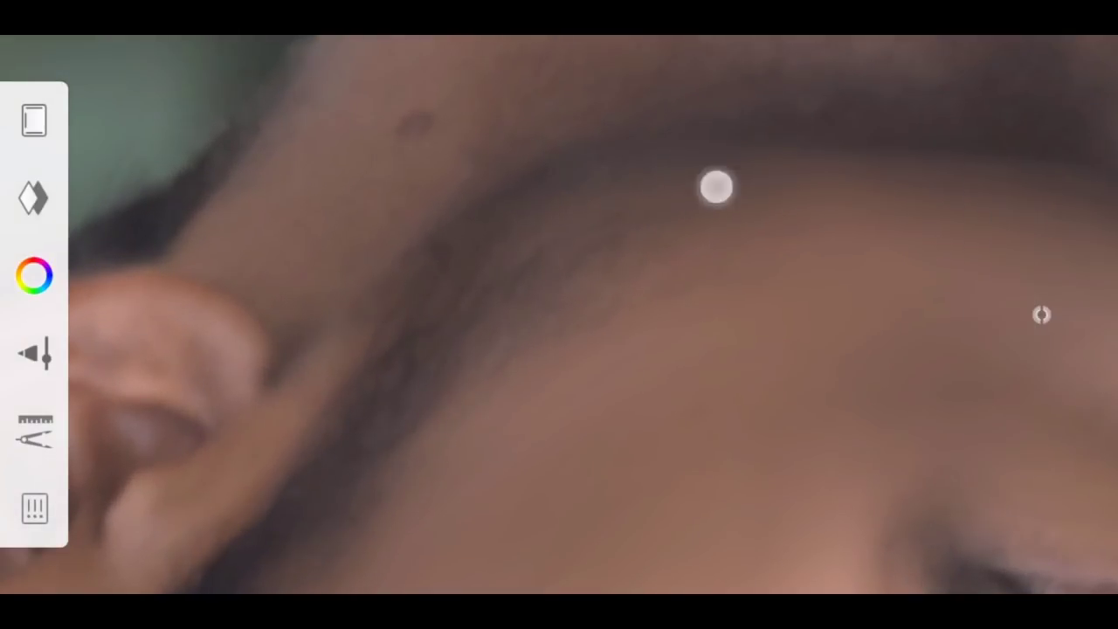
{"action": "mouse_move", "coordinate": [821, 186]}
{"action": "left_mouse_down"}
{"action": "mouse_move", "coordinate": [756, 192]}
{"action": "mouse_move", "coordinate": [879, 354]}
{"action": "mouse_move", "coordinate": [826, 250]}
{"action": "mouse_move", "coordinate": [664, 94]}
{"action": "mouse_move", "coordinate": [773, 175]}
{"action": "mouse_move", "coordinate": [774, 287]}
{"action": "left_mouse_up"}
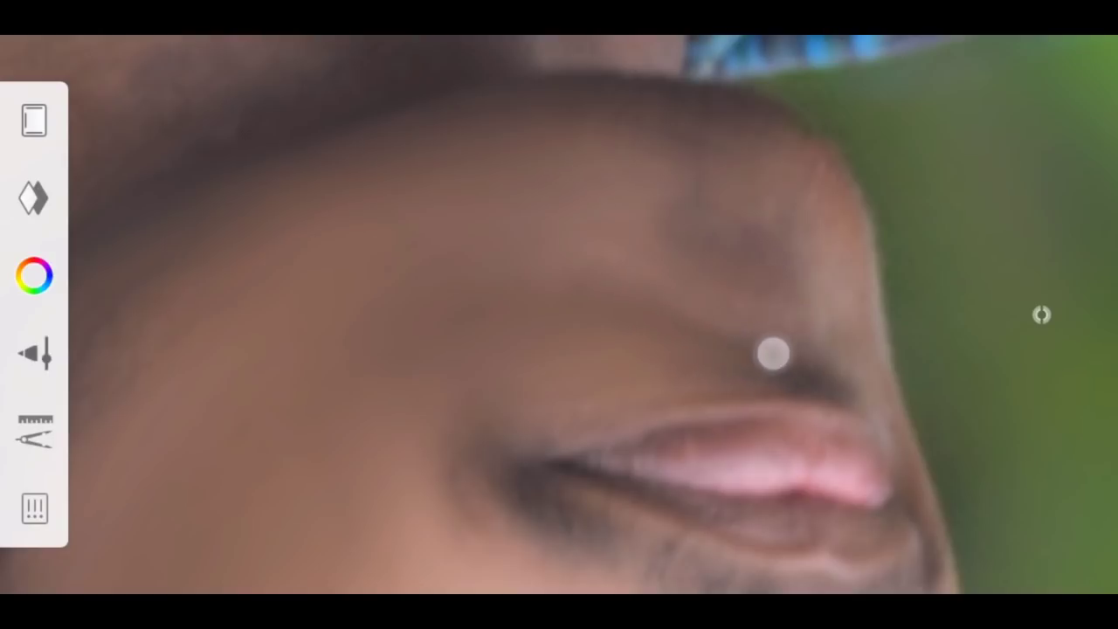
{"action": "mouse_move", "coordinate": [697, 127]}
{"action": "left_mouse_down"}
{"action": "mouse_move", "coordinate": [753, 180]}
{"action": "mouse_move", "coordinate": [725, 70]}
{"action": "mouse_move", "coordinate": [679, 119]}
{"action": "mouse_move", "coordinate": [712, 125]}
{"action": "left_mouse_up"}
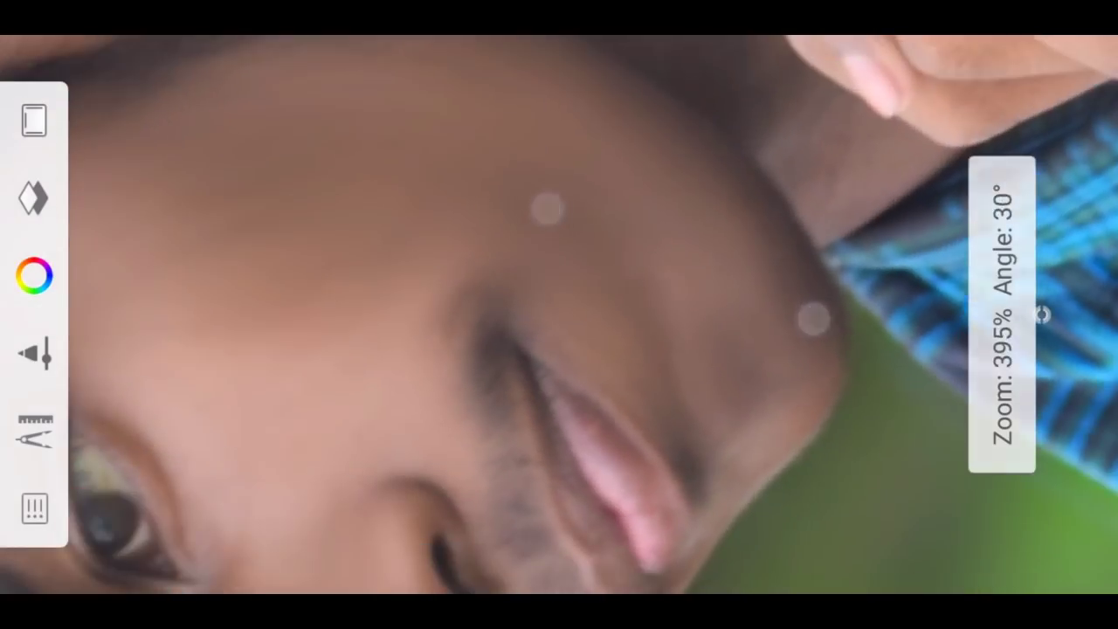
{"action": "mouse_move", "coordinate": [544, 207]}
{"action": "left_mouse_down"}
{"action": "mouse_move", "coordinate": [569, 230]}
{"action": "mouse_move", "coordinate": [690, 242]}
{"action": "mouse_move", "coordinate": [636, 334]}
{"action": "left_mouse_up"}
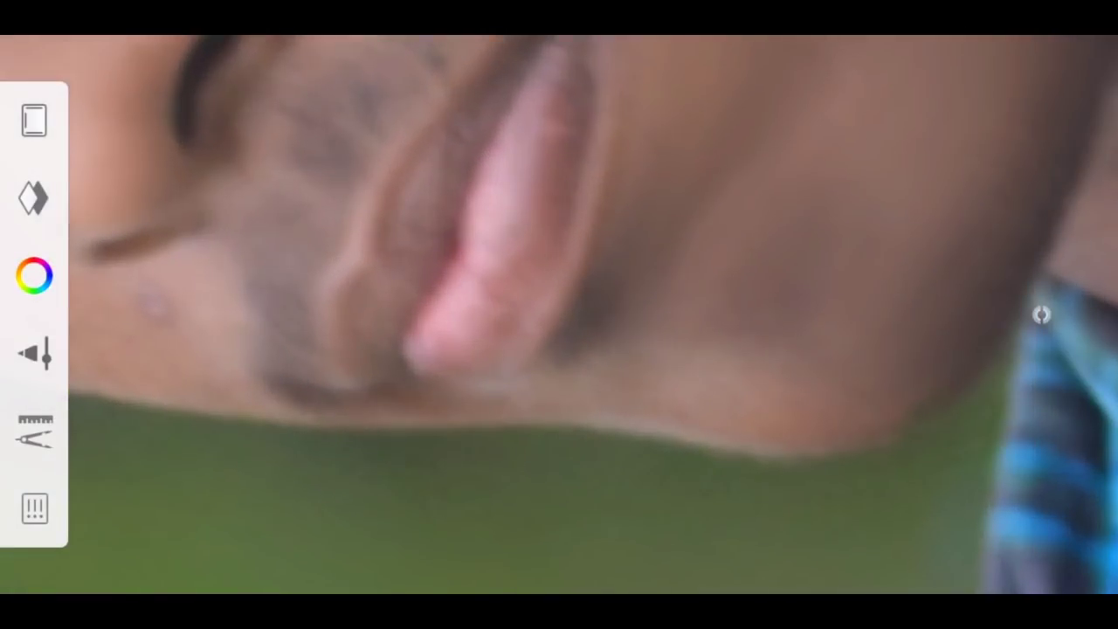
{"action": "mouse_move", "coordinate": [894, 274]}
{"action": "left_mouse_down"}
{"action": "mouse_move", "coordinate": [658, 294]}
{"action": "mouse_move", "coordinate": [759, 184]}
{"action": "left_mouse_up"}
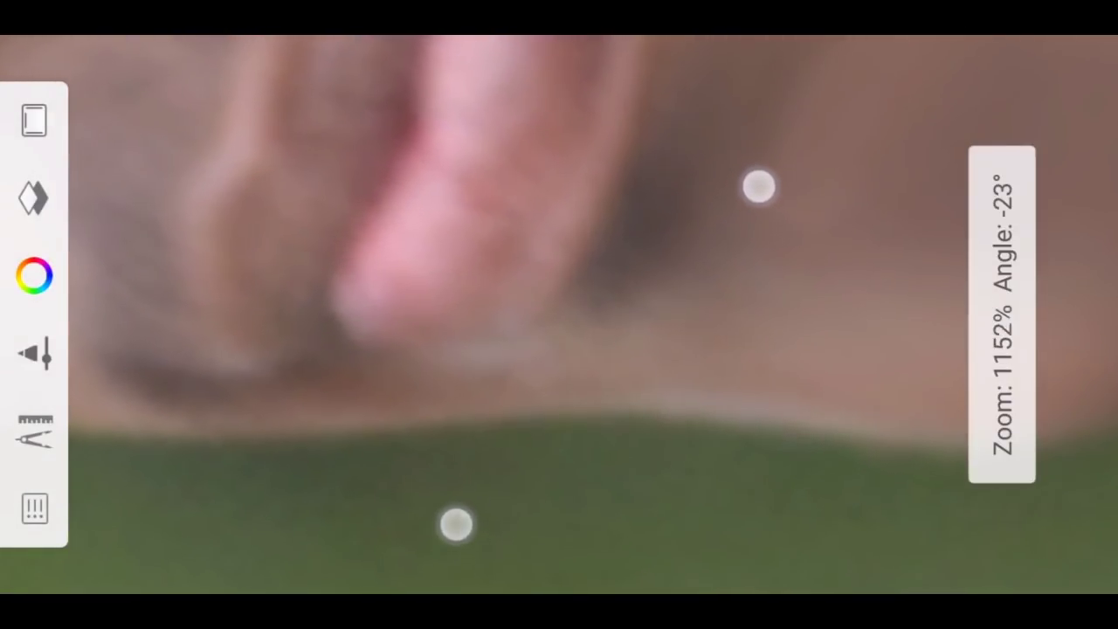
- Shrink the smudge brush to about 7.5 and smooth along the lower lip edge
{"action": "left_click", "coordinate": [1041, 314]}
{"action": "left_click_drag", "start_coordinate": [520, 438], "coordinate": [530, 486]}
{"action": "left_click", "coordinate": [1046, 314]}
{"action": "mouse_move", "coordinate": [596, 274]}
{"action": "left_mouse_down"}
{"action": "mouse_move", "coordinate": [527, 332]}
{"action": "mouse_move", "coordinate": [659, 350]}
{"action": "left_mouse_up"}
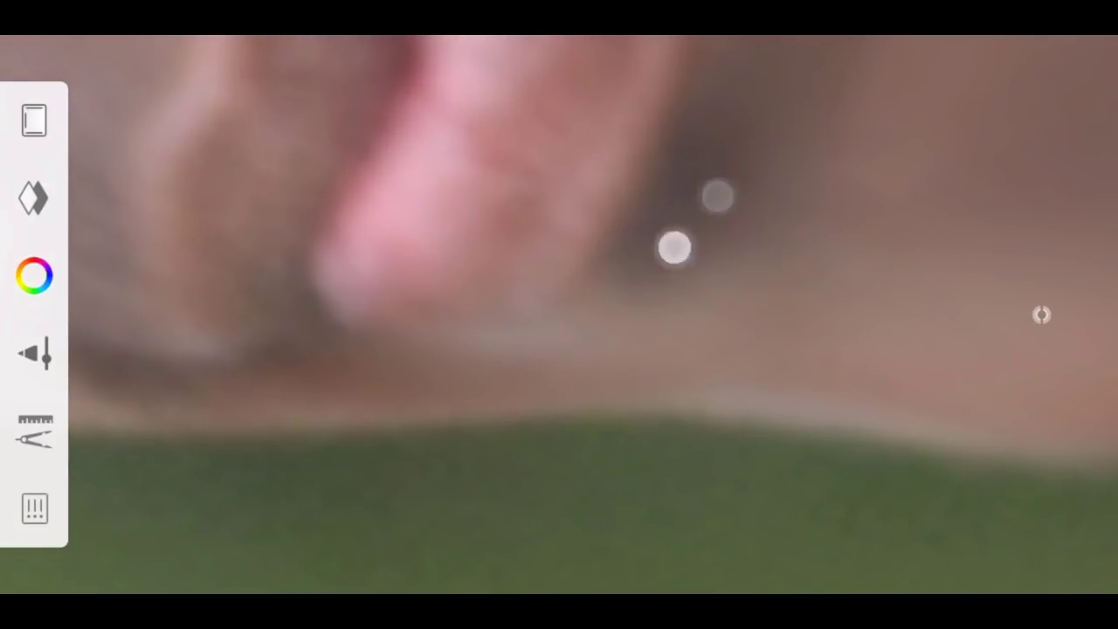
{"action": "mouse_move", "coordinate": [881, 369]}
{"action": "left_mouse_down"}
{"action": "mouse_move", "coordinate": [555, 418]}
{"action": "mouse_move", "coordinate": [611, 349]}
{"action": "left_mouse_up"}
- Set the smudge brush to about 10.7 and smooth the lips and skin beside the nose
{"action": "left_click", "coordinate": [1046, 314]}
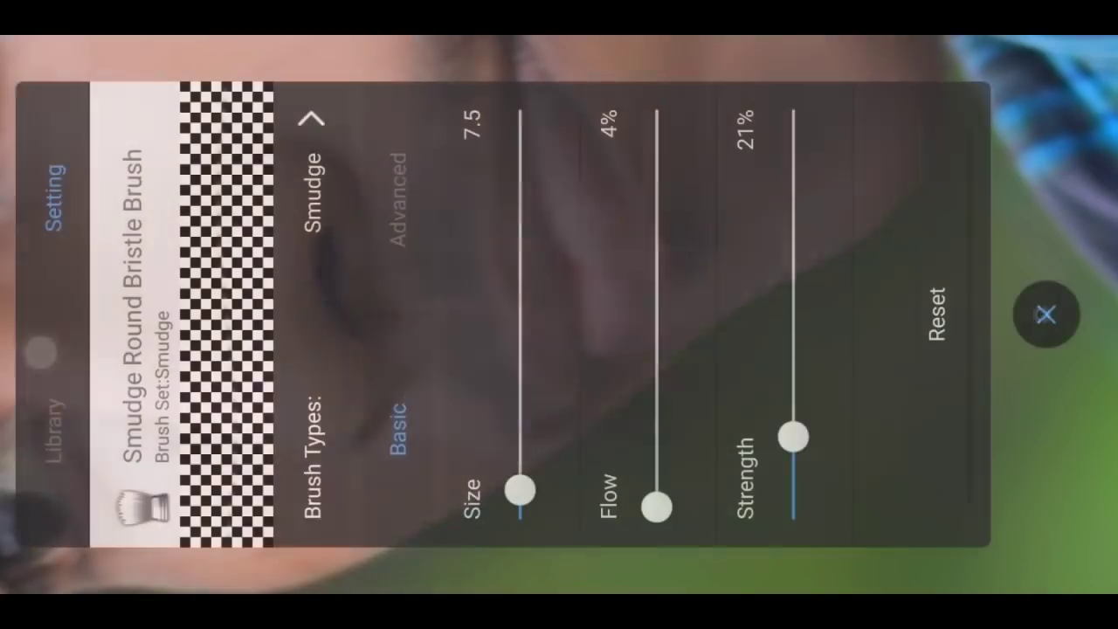
{"action": "left_click", "coordinate": [524, 487]}
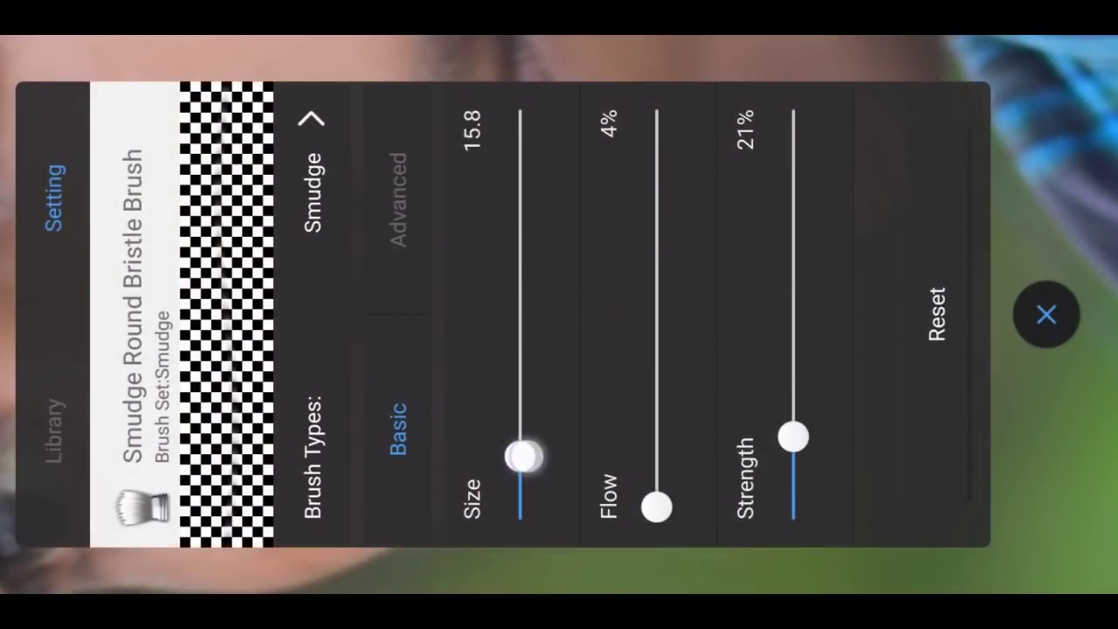
{"action": "left_click_drag", "start_coordinate": [523, 455], "coordinate": [520, 474]}
{"action": "left_click", "coordinate": [1046, 315]}
{"action": "left_click_drag", "start_coordinate": [379, 442], "coordinate": [466, 520]}
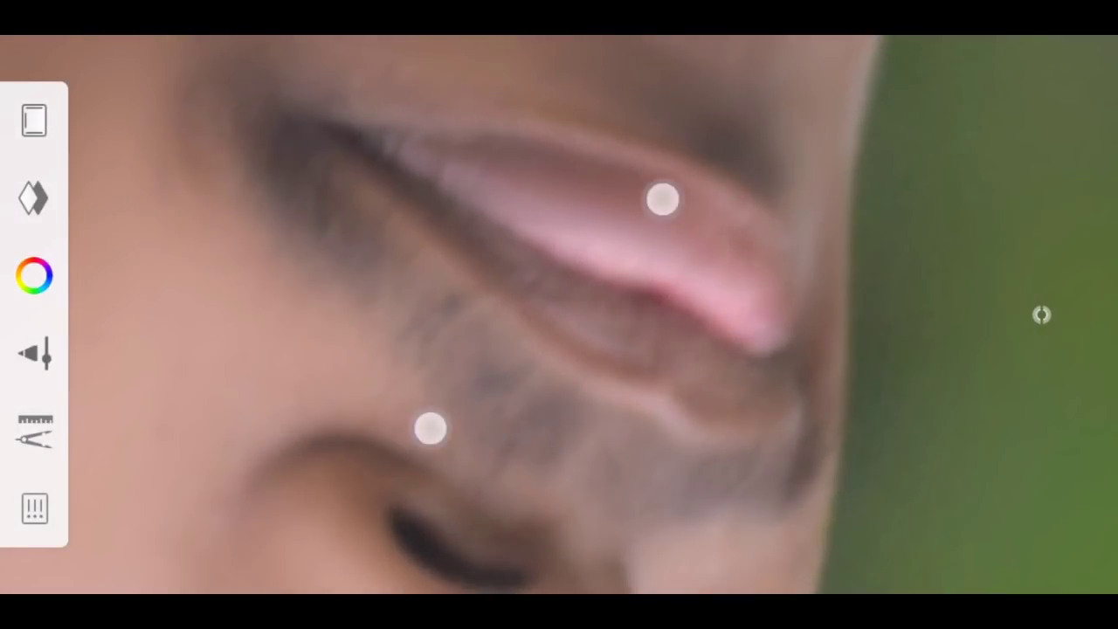
{"action": "left_click_drag", "start_coordinate": [673, 221], "coordinate": [618, 283]}
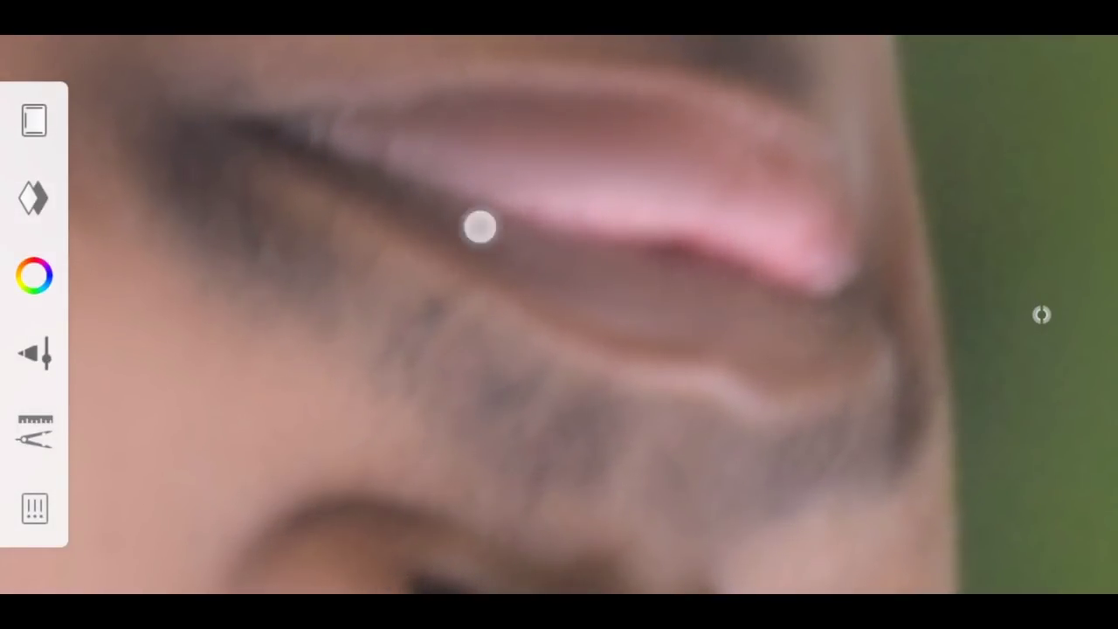
{"action": "left_click_drag", "start_coordinate": [480, 227], "coordinate": [446, 252]}
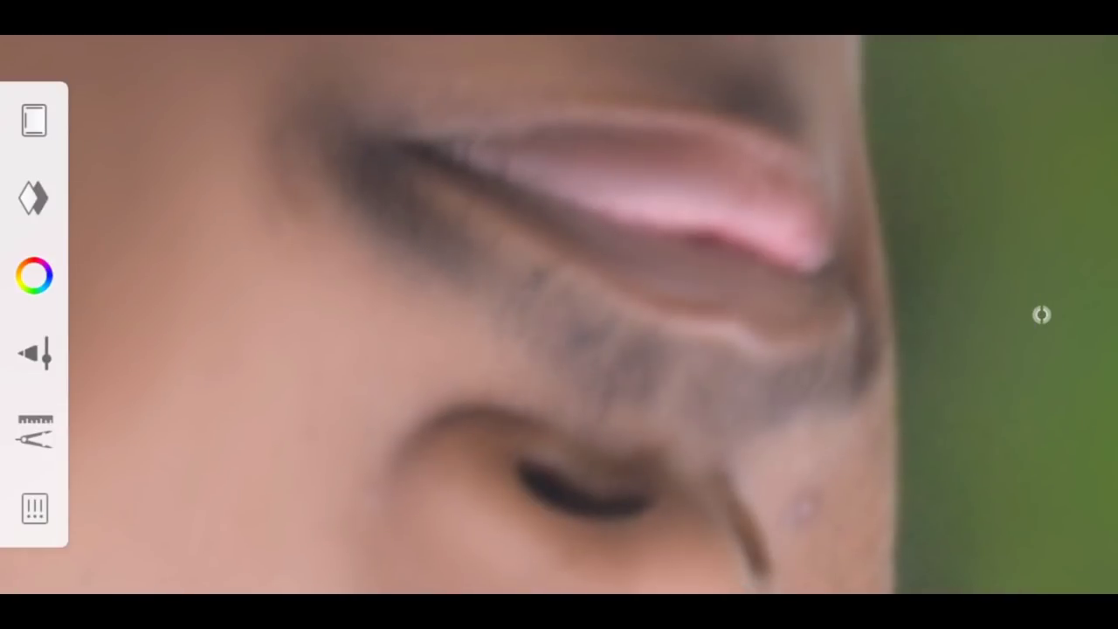
{"action": "left_click_drag", "start_coordinate": [376, 434], "coordinate": [627, 421]}
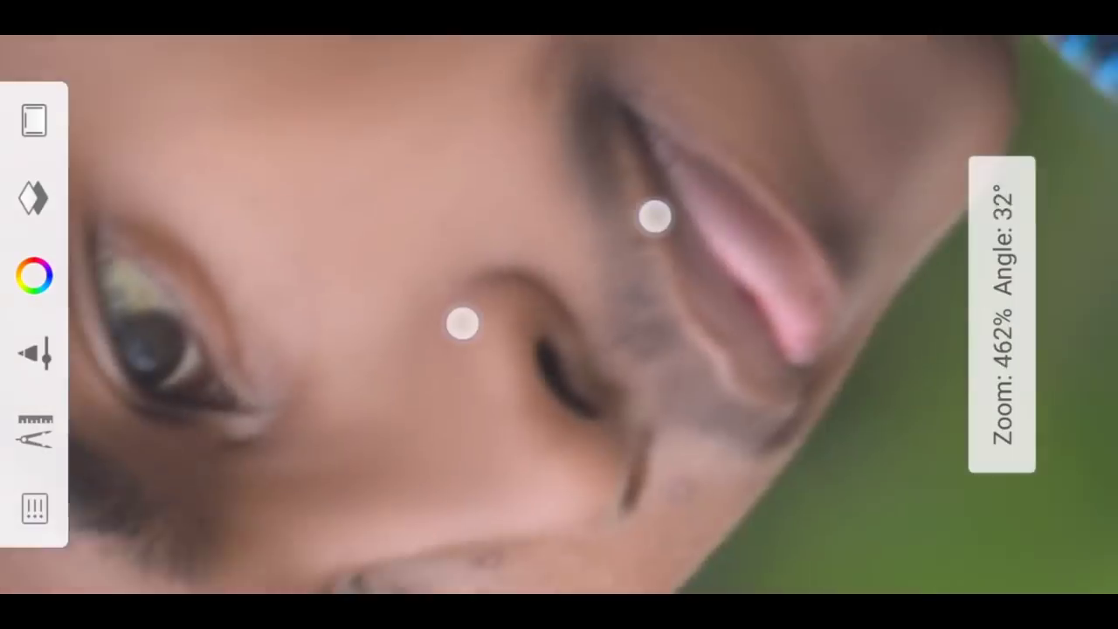
{"action": "mouse_move", "coordinate": [462, 323]}
{"action": "left_mouse_down"}
{"action": "mouse_move", "coordinate": [462, 474]}
{"action": "mouse_move", "coordinate": [521, 429]}
{"action": "mouse_move", "coordinate": [526, 445]}
{"action": "left_mouse_up"}
- Smudge the cheek beside the nose and the chin area
{"action": "left_click", "coordinate": [1041, 314]}
{"action": "left_click", "coordinate": [1046, 314]}
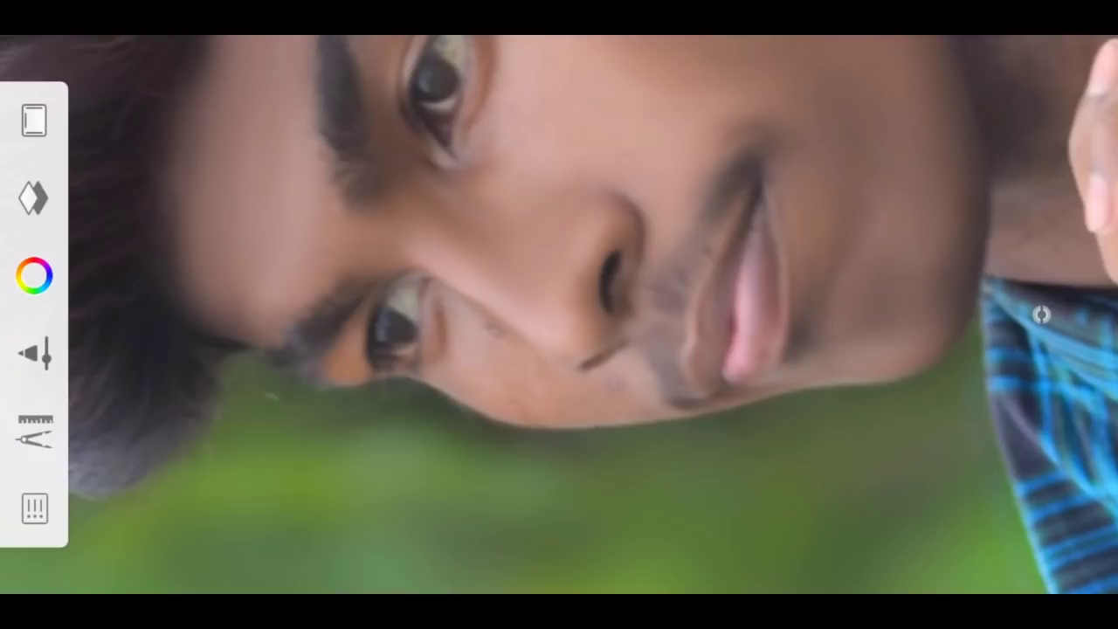
{"action": "left_click_drag", "start_coordinate": [361, 529], "coordinate": [524, 271]}
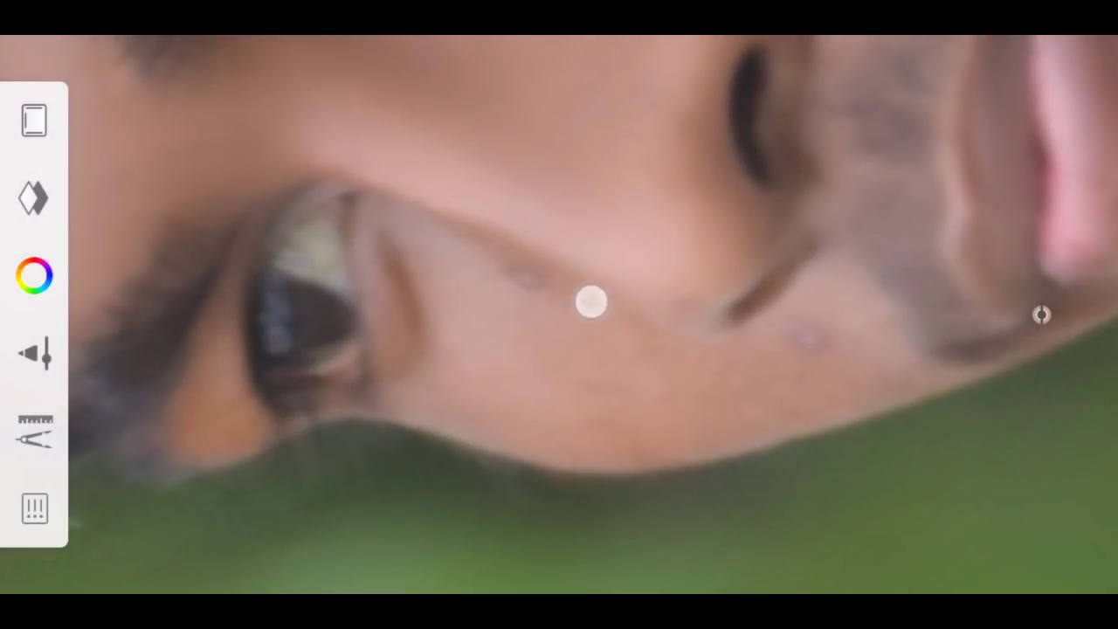
{"action": "left_click", "coordinate": [32, 352]}
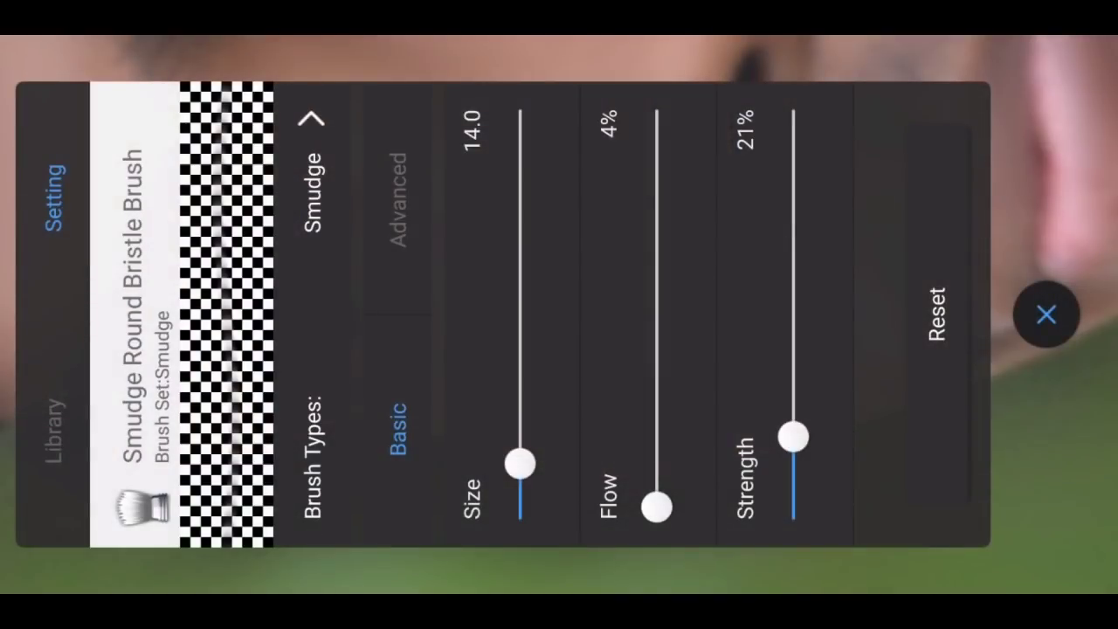
{"action": "left_click", "coordinate": [417, 569]}
{"action": "left_click_drag", "start_coordinate": [320, 541], "coordinate": [606, 469]}
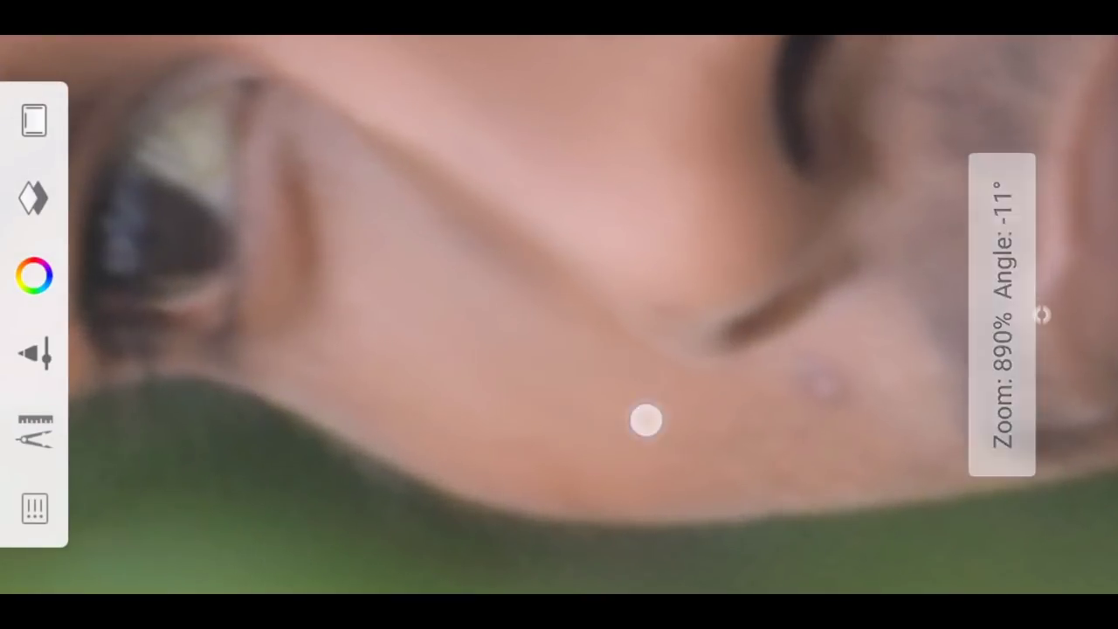
{"action": "left_click_drag", "start_coordinate": [309, 506], "coordinate": [700, 425]}
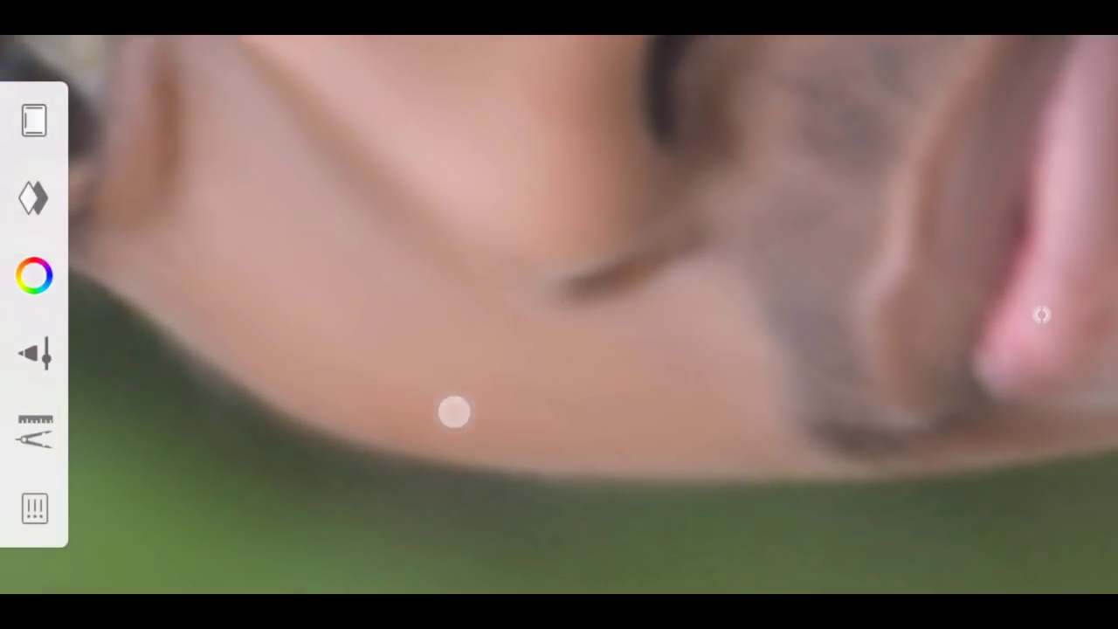
{"action": "mouse_move", "coordinate": [453, 412]}
{"action": "left_mouse_down"}
{"action": "mouse_move", "coordinate": [515, 407]}
{"action": "mouse_move", "coordinate": [521, 470]}
{"action": "left_mouse_up"}
{"action": "left_click", "coordinate": [31, 353]}
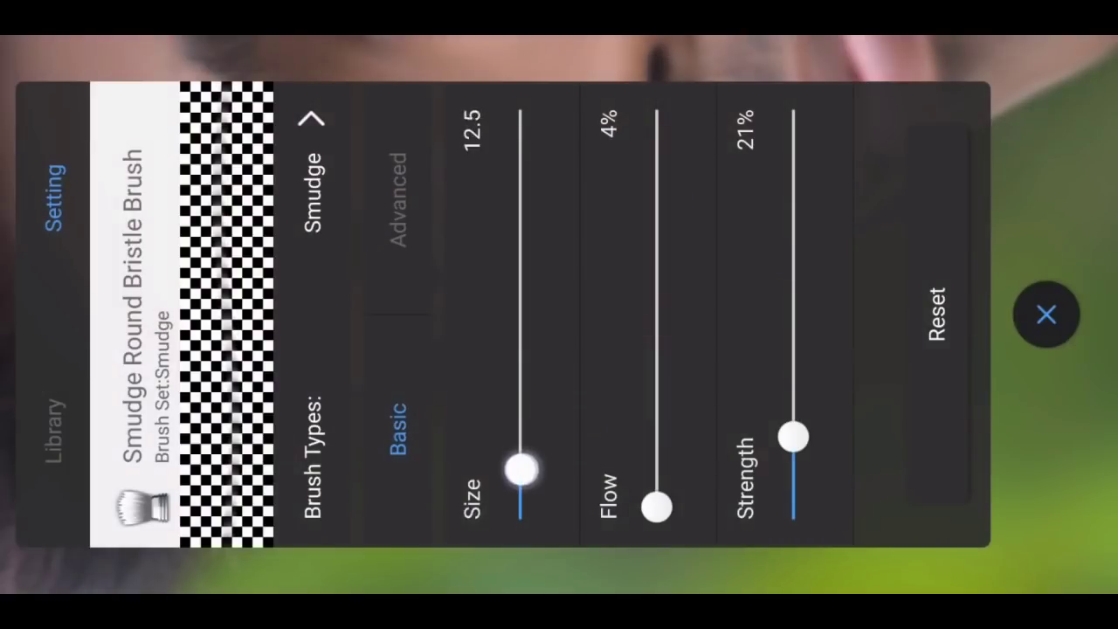
- Smudge the eyebrow, eye surroundings and cheek skin at close zoom
{"action": "left_click", "coordinate": [1046, 314]}
{"action": "mouse_move", "coordinate": [529, 219]}
{"action": "left_mouse_down"}
{"action": "mouse_move", "coordinate": [584, 284]}
{"action": "mouse_move", "coordinate": [717, 172]}
{"action": "mouse_move", "coordinate": [496, 352]}
{"action": "left_mouse_up"}
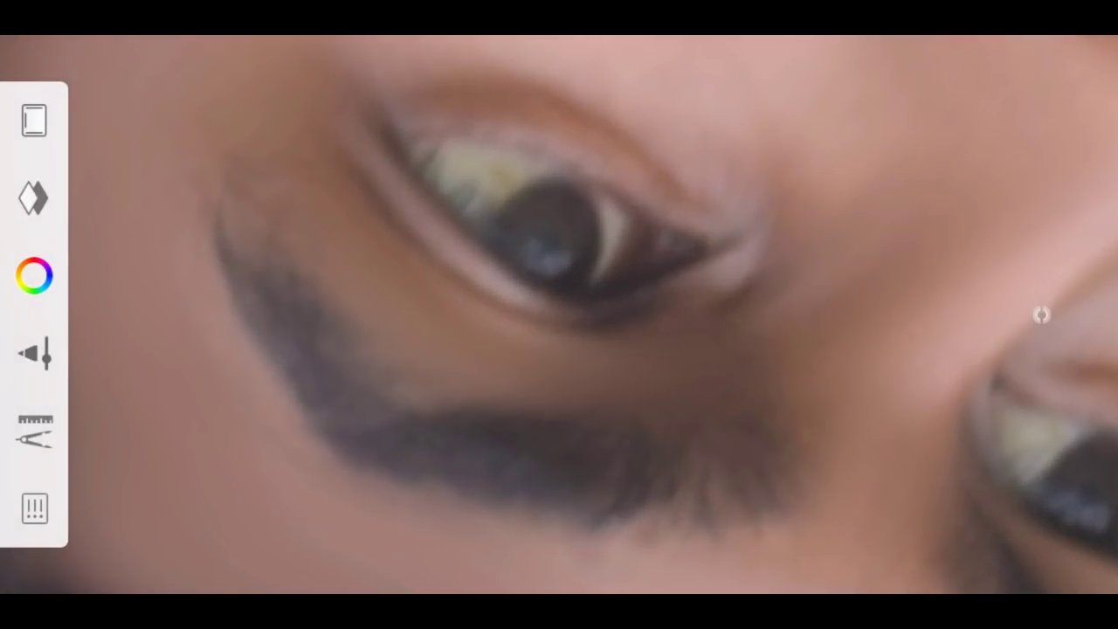
{"action": "left_click_drag", "start_coordinate": [261, 291], "coordinate": [526, 458]}
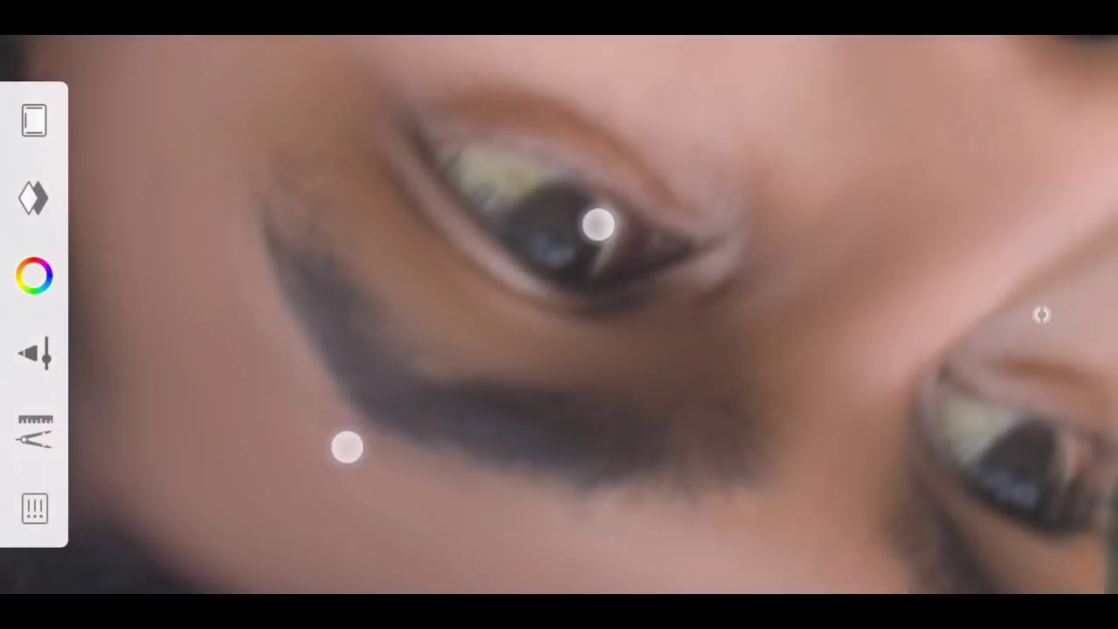
{"action": "left_click_drag", "start_coordinate": [745, 493], "coordinate": [506, 393]}
{"action": "left_click_drag", "start_coordinate": [346, 186], "coordinate": [533, 179]}
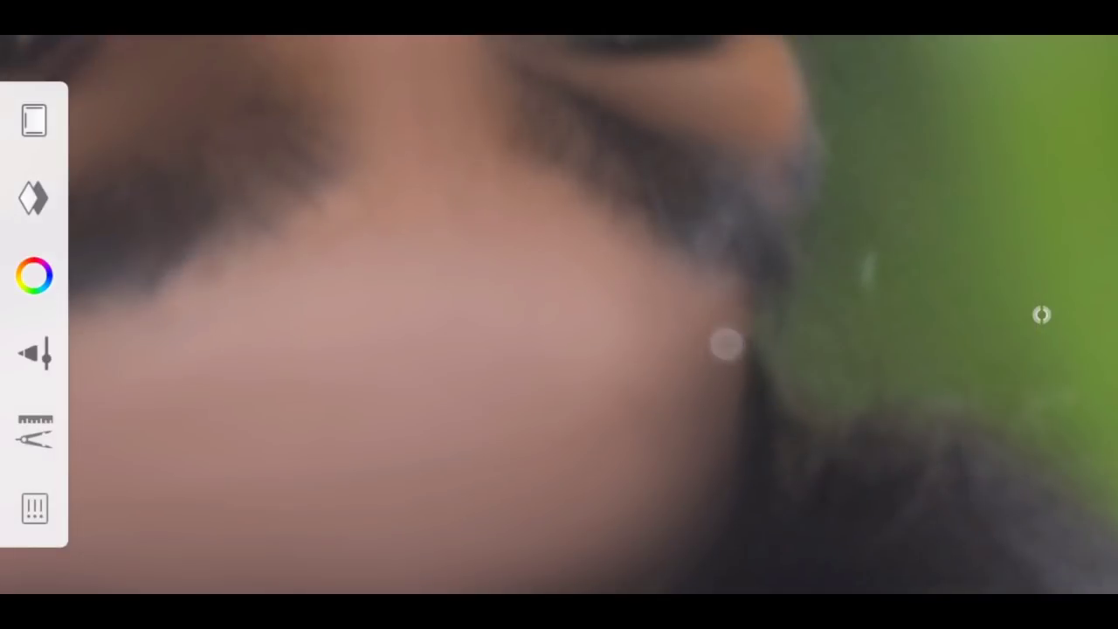
{"action": "left_click_drag", "start_coordinate": [725, 343], "coordinate": [503, 216]}
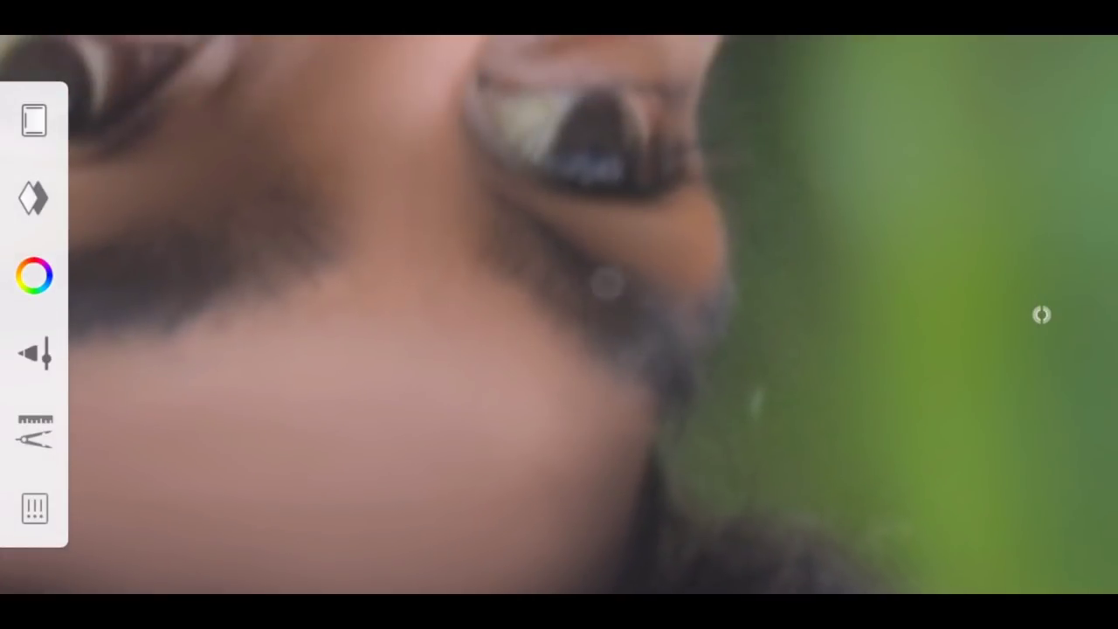
{"action": "left_click_drag", "start_coordinate": [606, 282], "coordinate": [257, 512]}
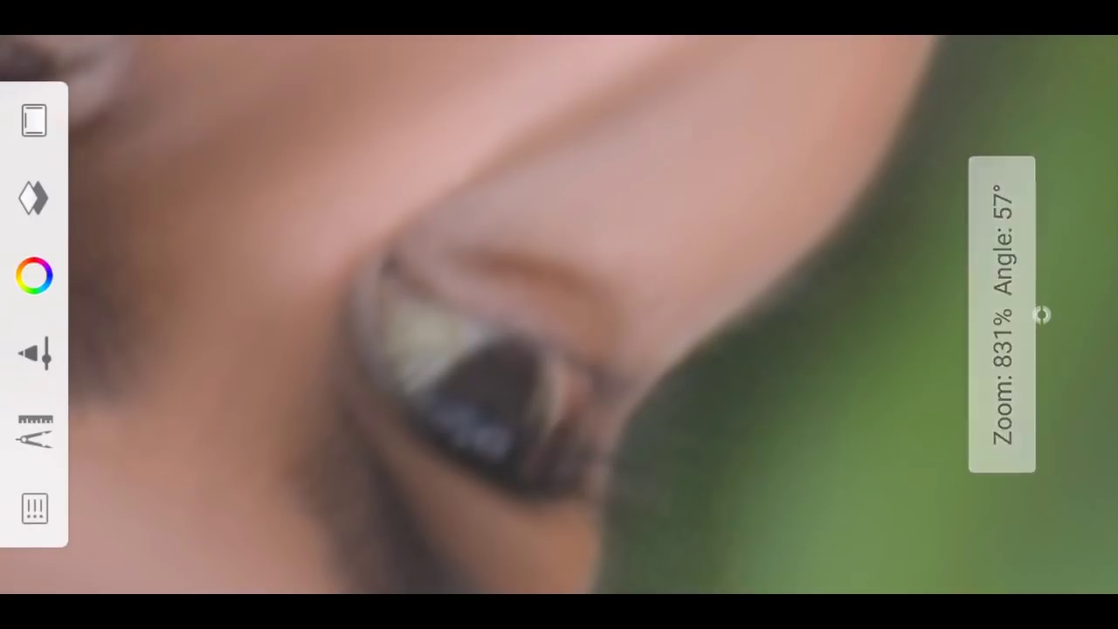
{"action": "left_click_drag", "start_coordinate": [632, 311], "coordinate": [603, 232]}
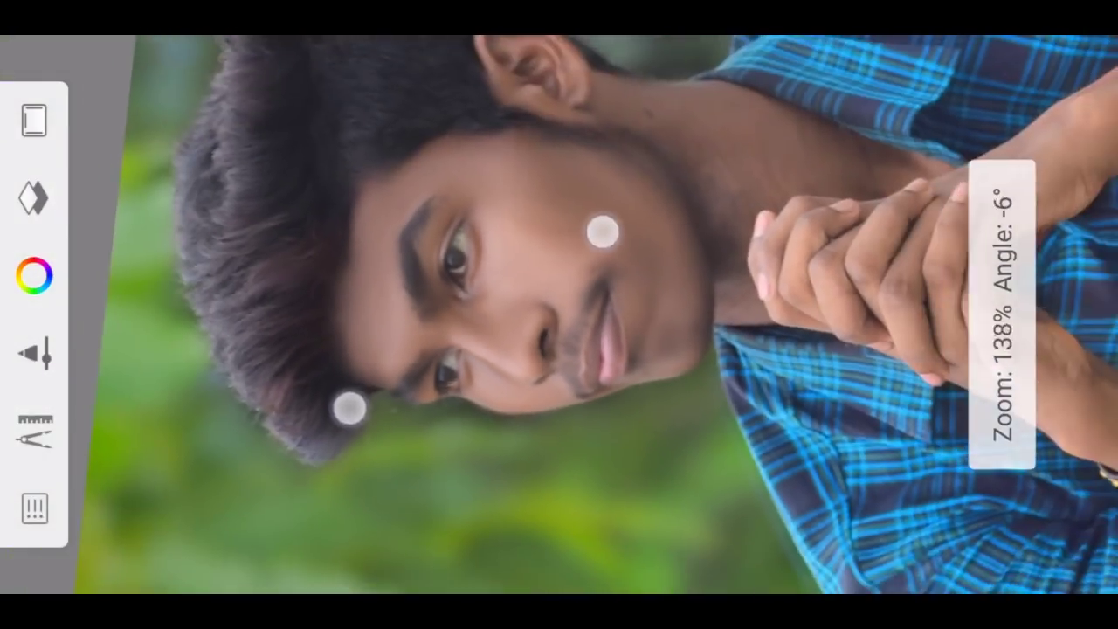
- Zoom in and smudge the skin on the ear
{"action": "left_click_drag", "start_coordinate": [603, 231], "coordinate": [629, 108]}
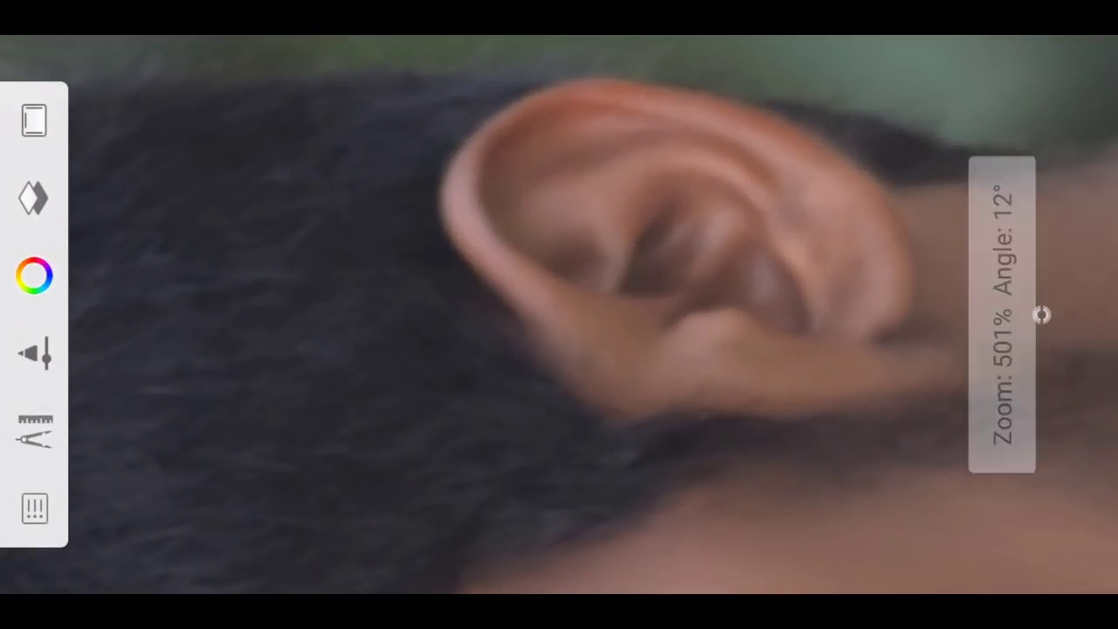
{"action": "left_click", "coordinate": [34, 354]}
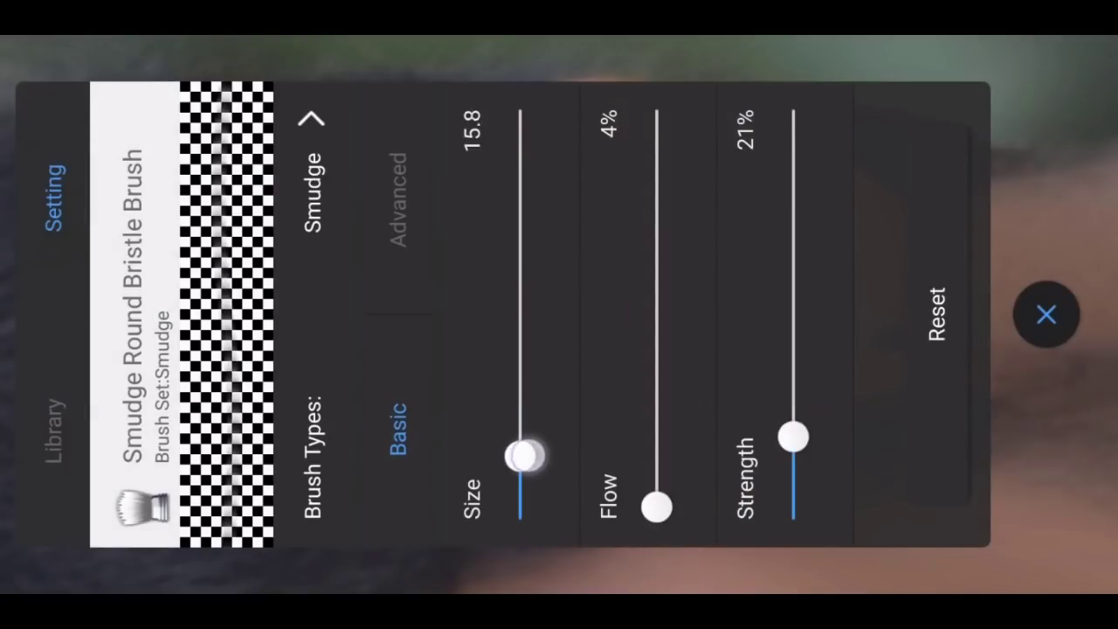
{"action": "left_click", "coordinate": [1046, 315]}
{"action": "left_click_drag", "start_coordinate": [696, 165], "coordinate": [587, 224]}
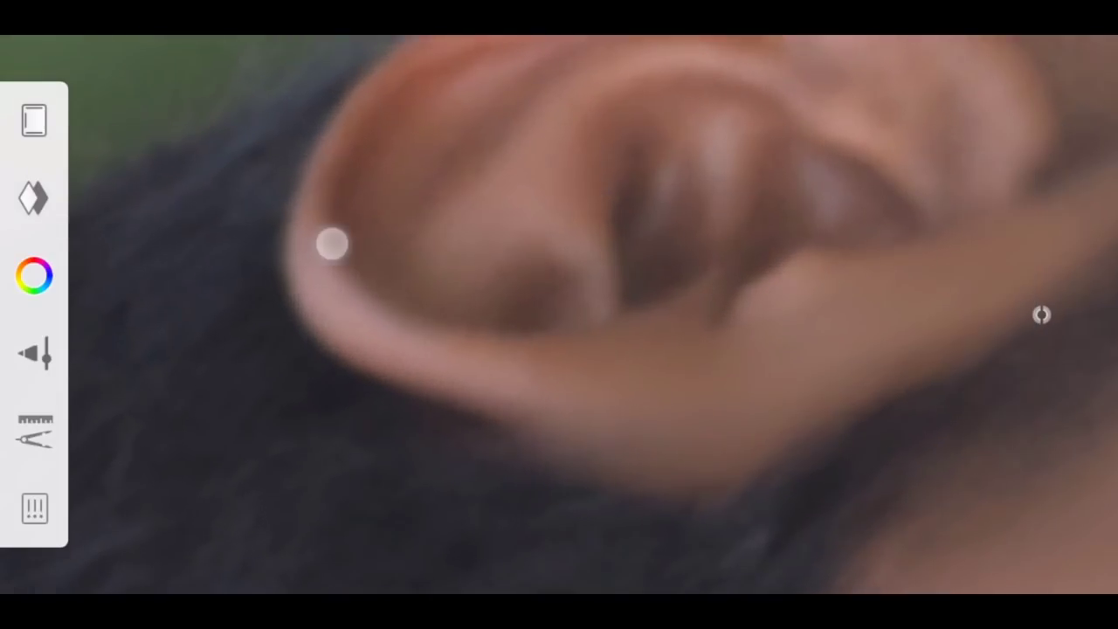
{"action": "mouse_move", "coordinate": [587, 223]}
{"action": "left_mouse_down"}
{"action": "mouse_move", "coordinate": [508, 282]}
{"action": "mouse_move", "coordinate": [491, 200]}
{"action": "left_mouse_up"}
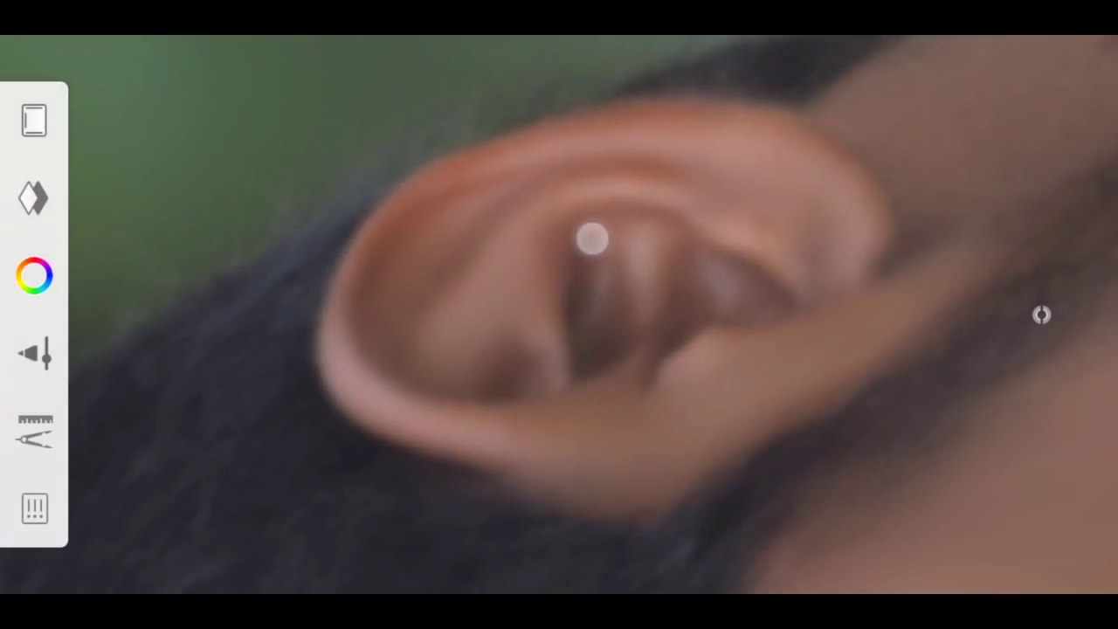
{"action": "left_click_drag", "start_coordinate": [750, 299], "coordinate": [751, 212]}
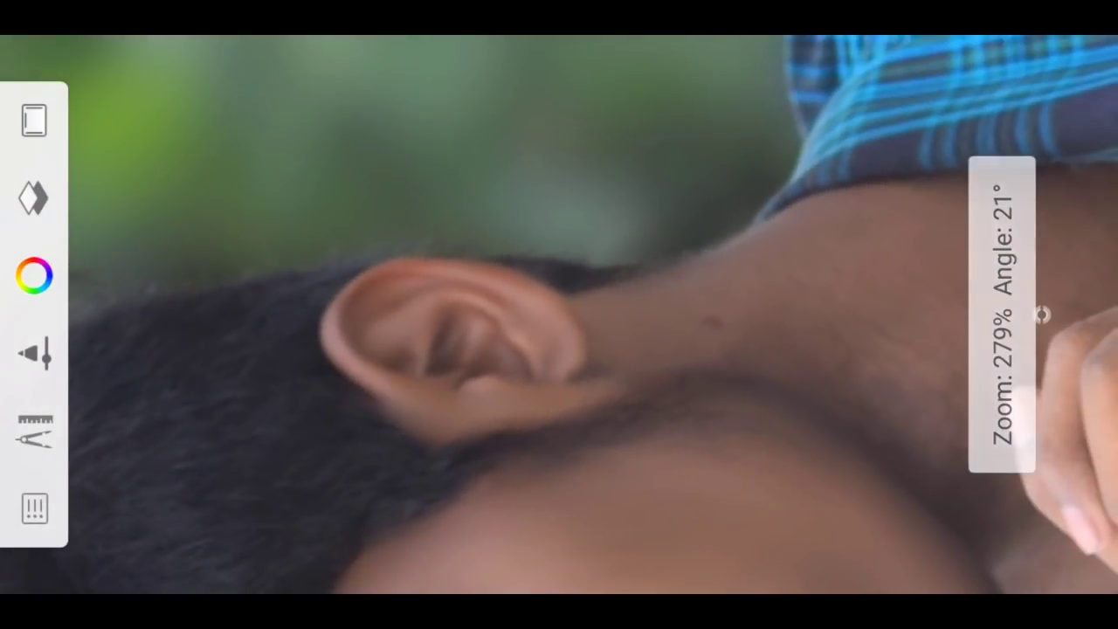
- Enlarge the smudge brush to 27.6 and smooth the neck's dark spot and skin
{"action": "left_click", "coordinate": [35, 354]}
{"action": "left_click_drag", "start_coordinate": [526, 432], "coordinate": [521, 404]}
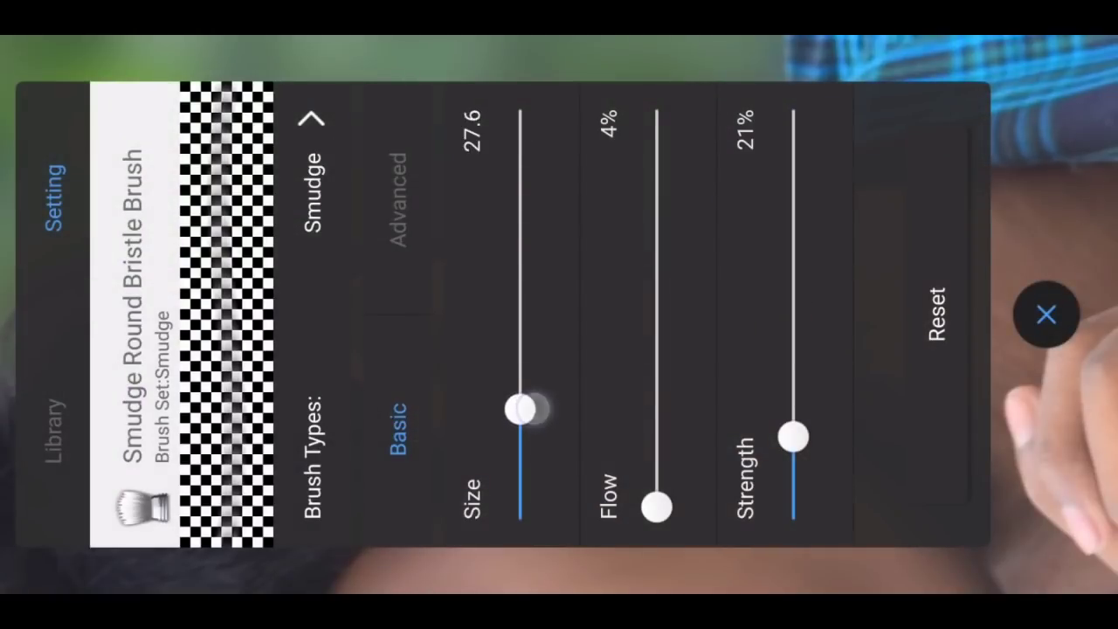
{"action": "left_click", "coordinate": [1046, 314]}
{"action": "left_click_drag", "start_coordinate": [464, 492], "coordinate": [279, 542]}
{"action": "left_click_drag", "start_coordinate": [702, 278], "coordinate": [633, 329]}
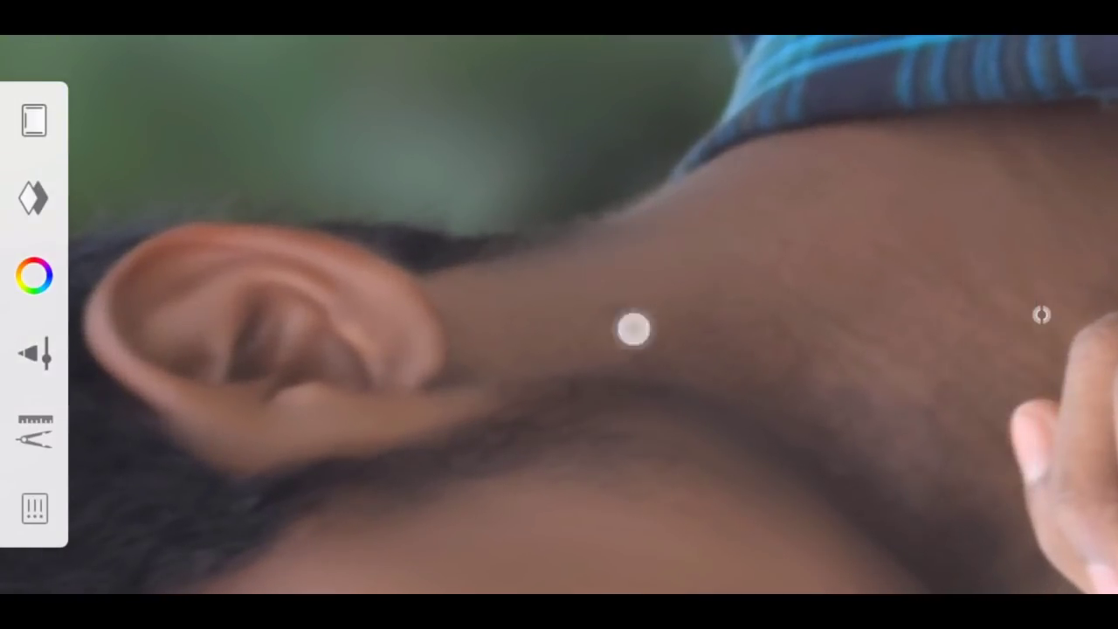
{"action": "left_click_drag", "start_coordinate": [703, 216], "coordinate": [609, 183]}
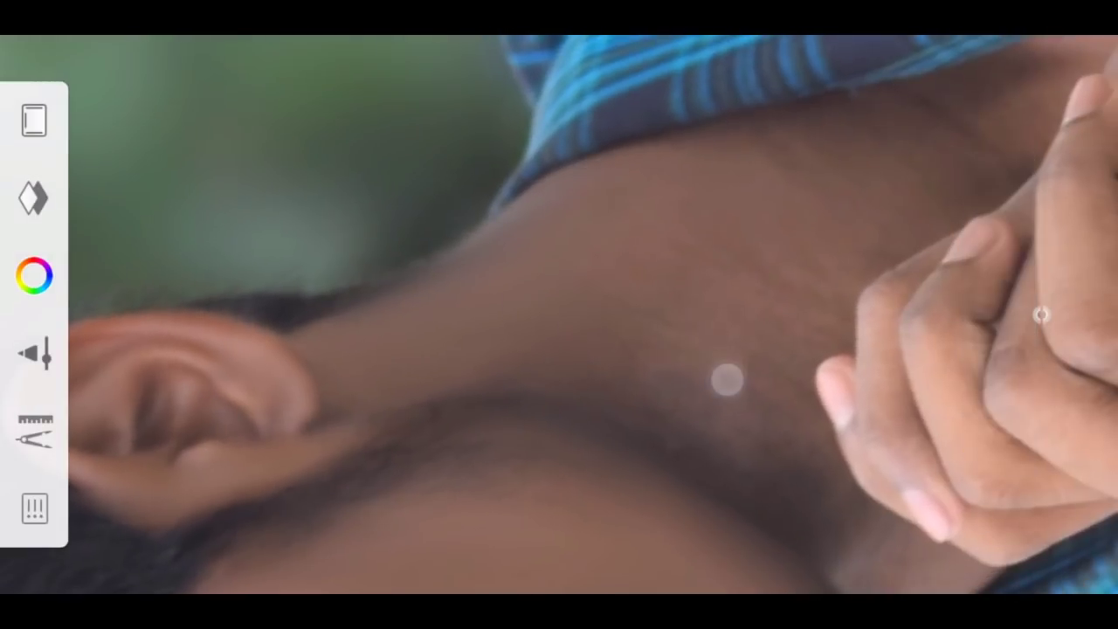
{"action": "mouse_move", "coordinate": [726, 379]}
{"action": "left_mouse_down"}
{"action": "mouse_move", "coordinate": [612, 339]}
{"action": "mouse_move", "coordinate": [664, 212]}
{"action": "left_mouse_up"}
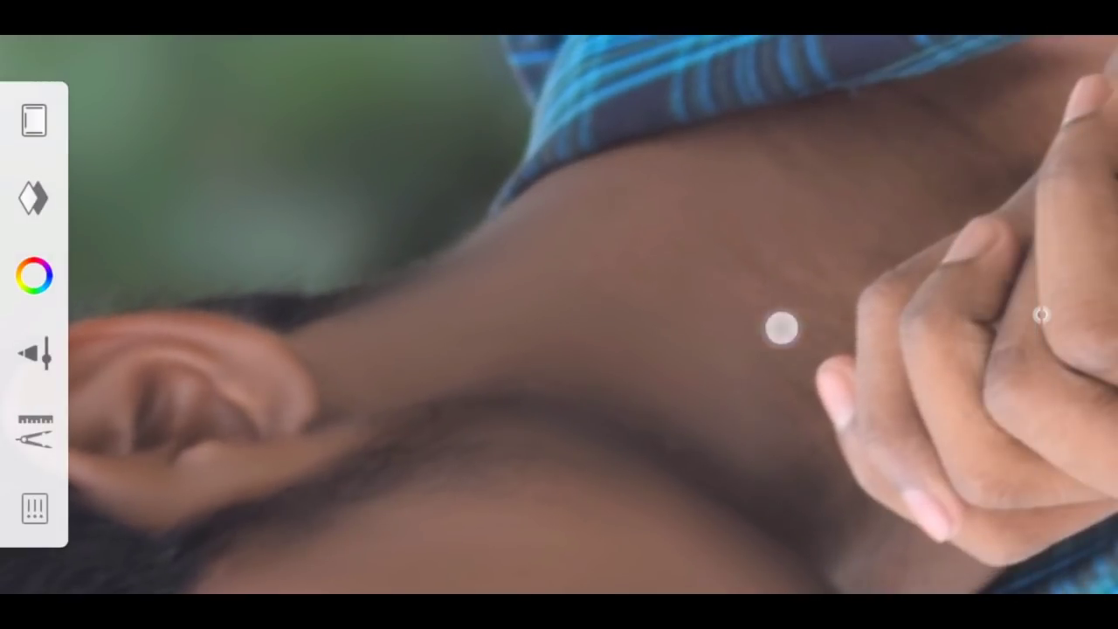
{"action": "mouse_move", "coordinate": [537, 227]}
{"action": "left_mouse_down"}
{"action": "mouse_move", "coordinate": [816, 154]}
{"action": "mouse_move", "coordinate": [584, 152]}
{"action": "left_mouse_up"}
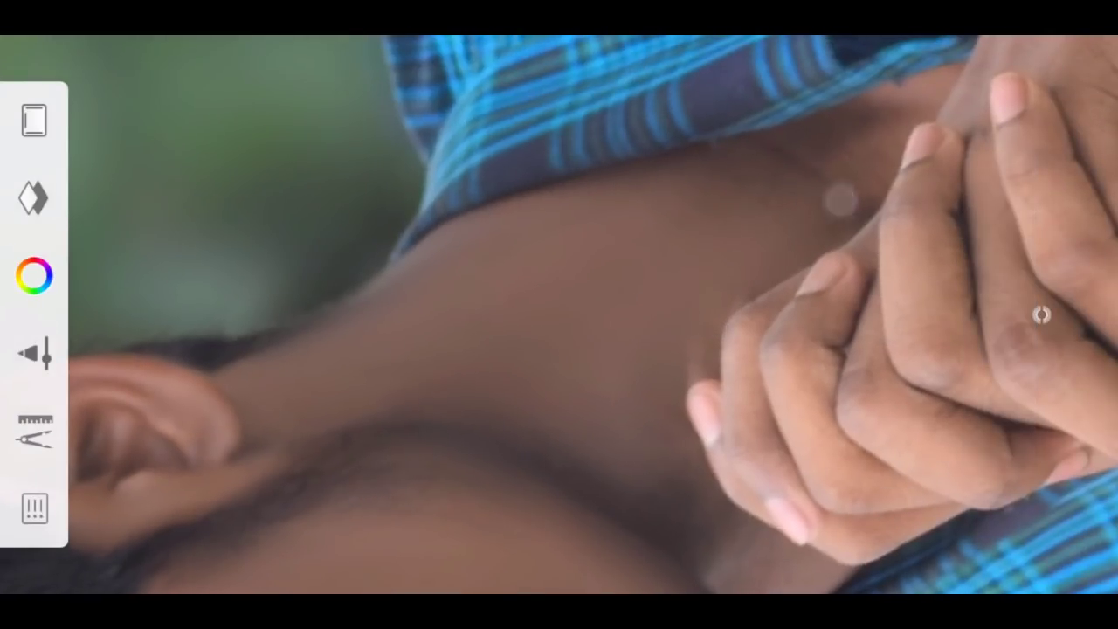
- Smooth the skin beside the fingers, along the fingernail and below the clasped hands
{"action": "left_click_drag", "start_coordinate": [765, 240], "coordinate": [605, 397]}
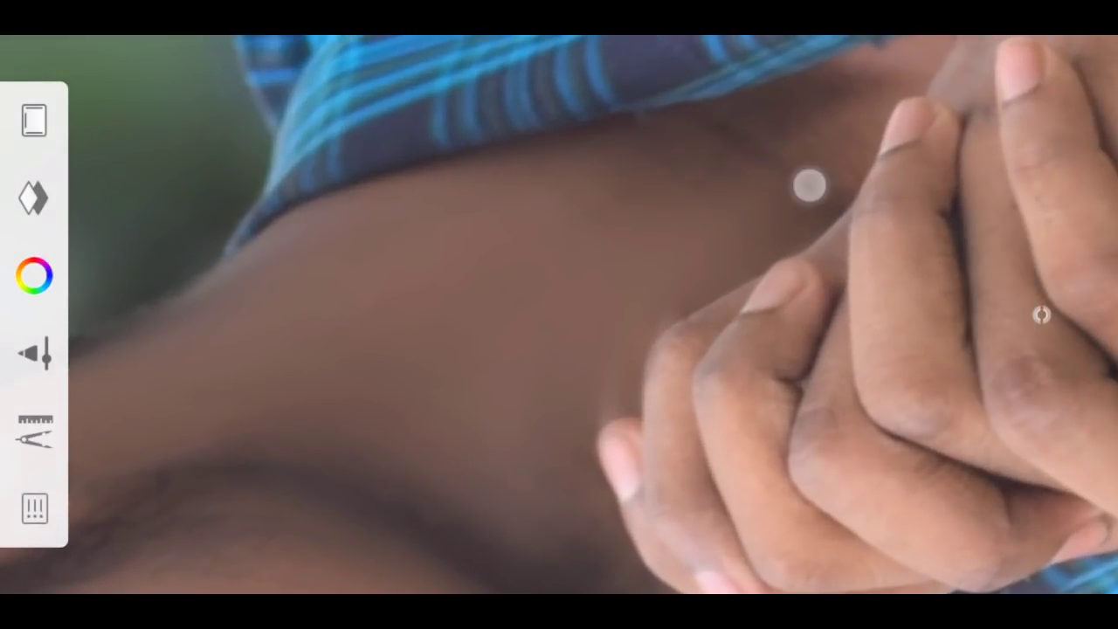
{"action": "left_click_drag", "start_coordinate": [828, 94], "coordinate": [801, 185]}
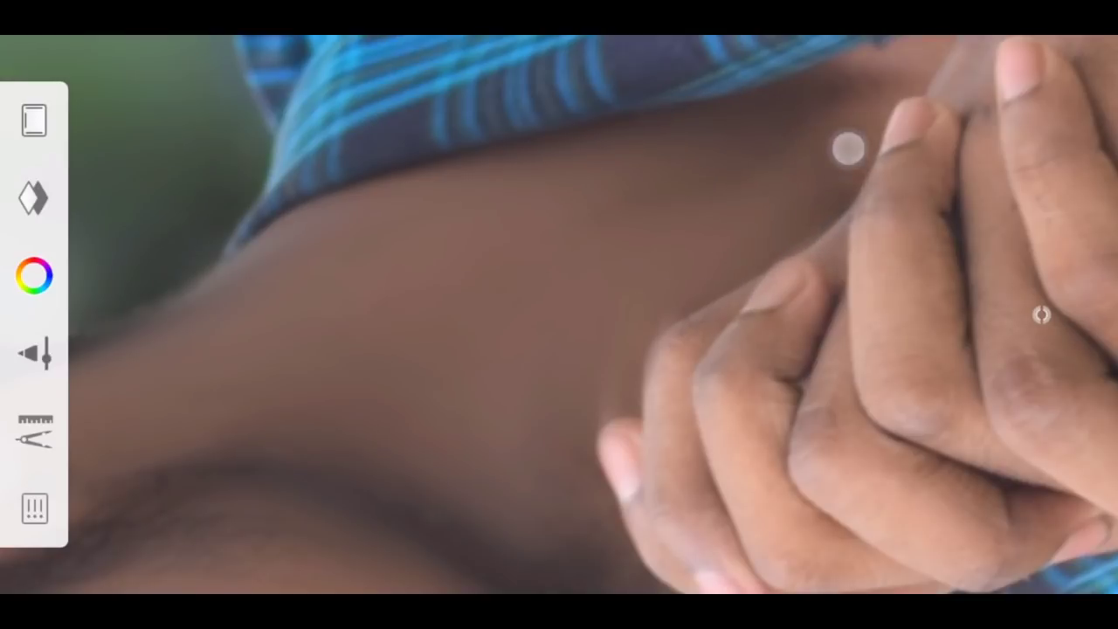
{"action": "left_click_drag", "start_coordinate": [848, 148], "coordinate": [761, 82]}
{"action": "left_click_drag", "start_coordinate": [774, 192], "coordinate": [681, 289]}
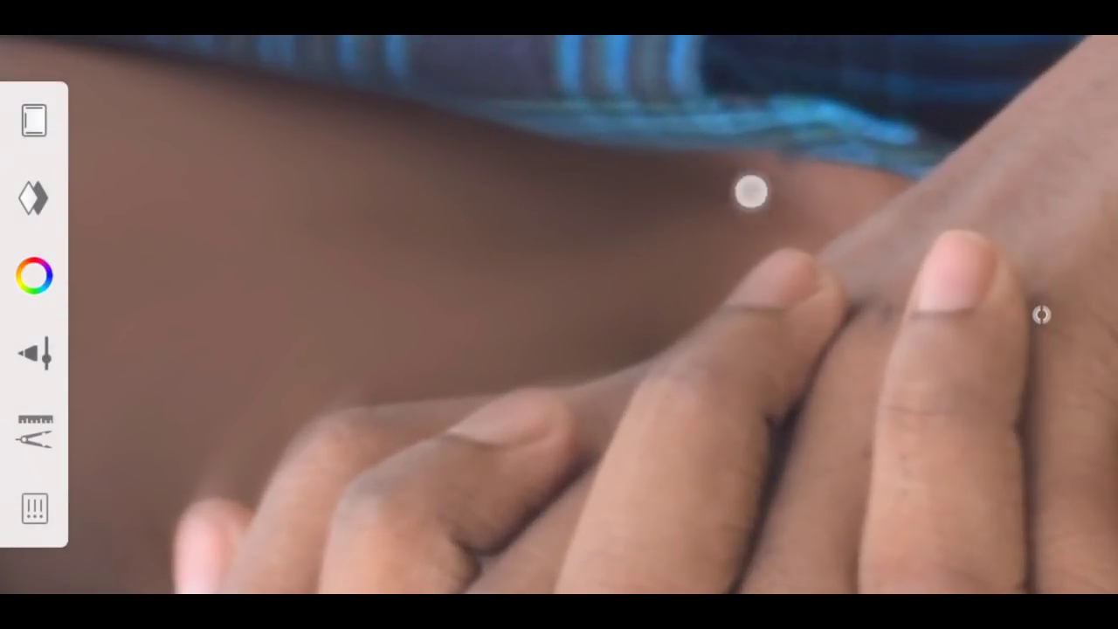
{"action": "left_click_drag", "start_coordinate": [750, 192], "coordinate": [637, 103]}
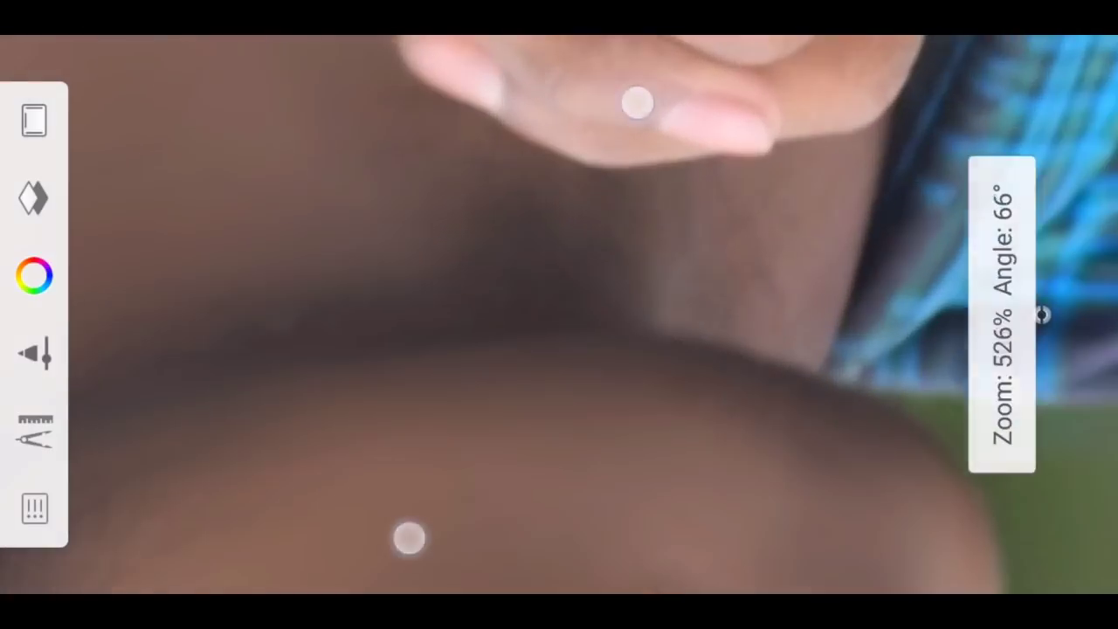
{"action": "left_click", "coordinate": [668, 240]}
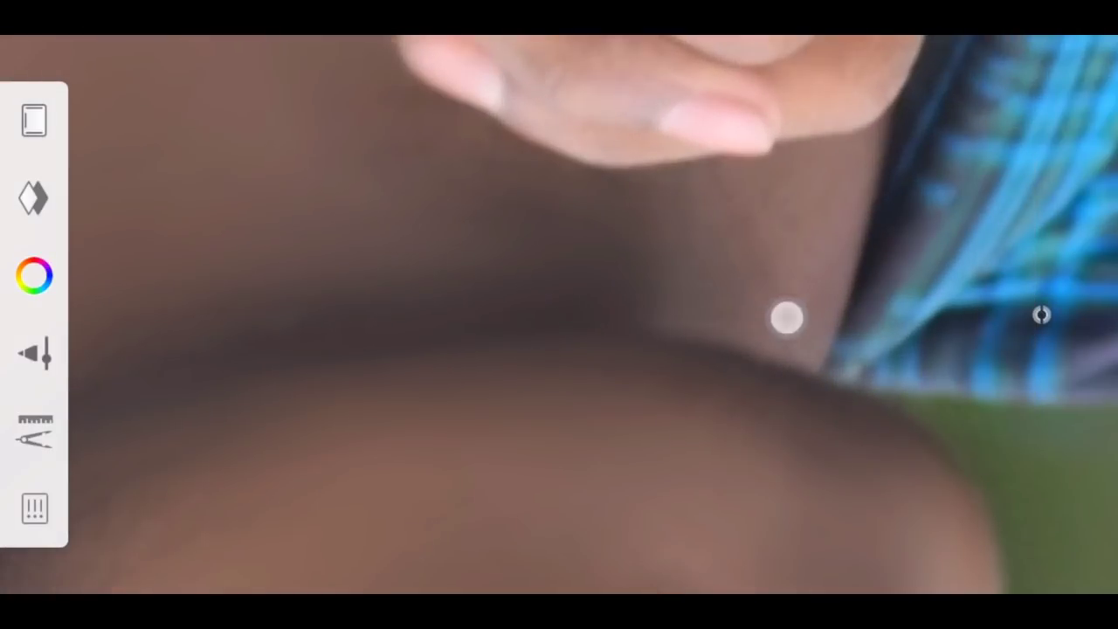
{"action": "mouse_move", "coordinate": [785, 318]}
{"action": "left_mouse_down"}
{"action": "mouse_move", "coordinate": [813, 268]}
{"action": "mouse_move", "coordinate": [710, 259]}
{"action": "left_mouse_up"}
{"action": "left_click_drag", "start_coordinate": [743, 214], "coordinate": [290, 279]}
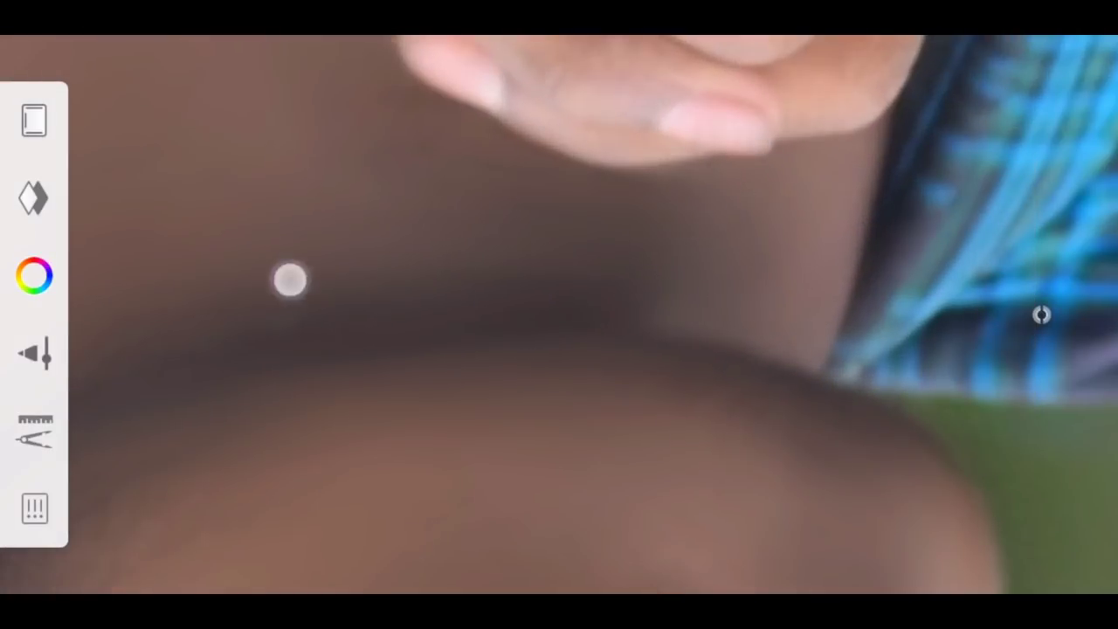
{"action": "left_click_drag", "start_coordinate": [692, 268], "coordinate": [599, 185]}
{"action": "mouse_move", "coordinate": [831, 197]}
{"action": "left_mouse_down"}
{"action": "mouse_move", "coordinate": [611, 155]}
{"action": "mouse_move", "coordinate": [683, 130]}
{"action": "mouse_move", "coordinate": [479, 272]}
{"action": "left_mouse_up"}
{"action": "left_click_drag", "start_coordinate": [743, 166], "coordinate": [628, 218]}
- Reduce the Smudge brush size in its brush settings
{"action": "left_click", "coordinate": [34, 354]}
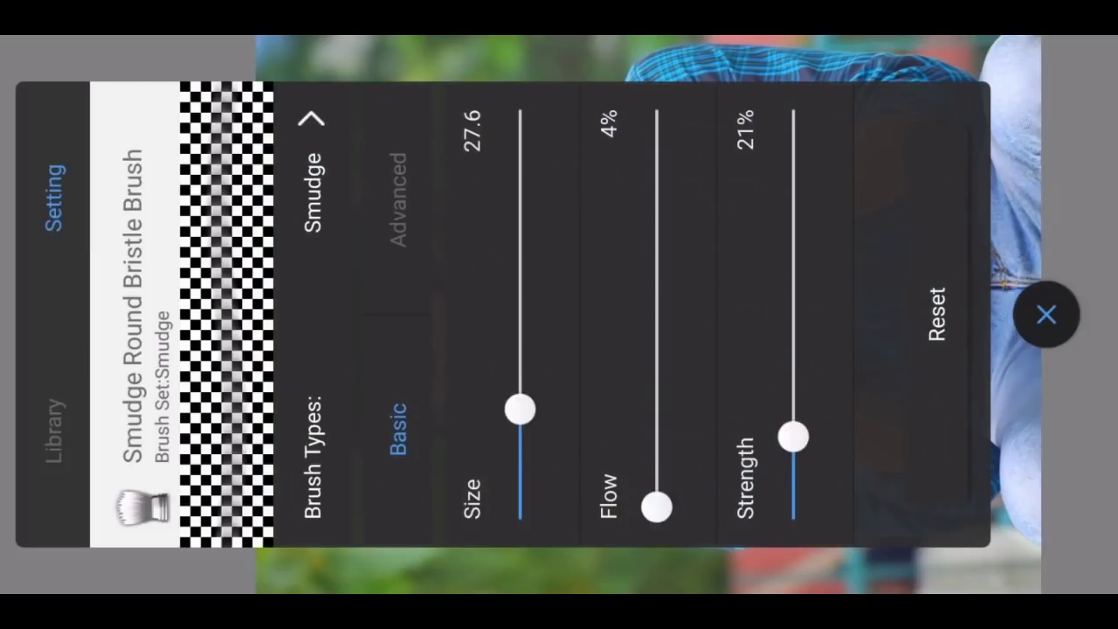
{"action": "left_click_drag", "start_coordinate": [520, 429], "coordinate": [521, 440]}
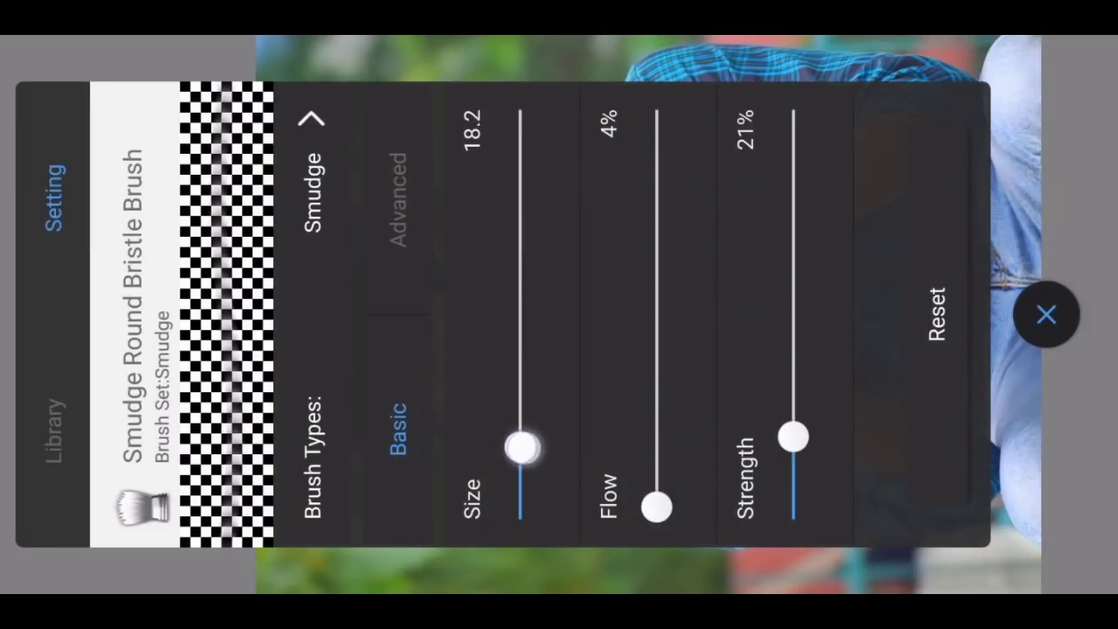
{"action": "left_click", "coordinate": [1046, 315]}
- Zoom in on the clasped hands and smudge the finger skin
{"action": "mouse_move", "coordinate": [392, 389]}
{"action": "left_mouse_down"}
{"action": "mouse_move", "coordinate": [267, 516]}
{"action": "mouse_move", "coordinate": [433, 415]}
{"action": "left_mouse_up"}
{"action": "mouse_move", "coordinate": [477, 344]}
{"action": "left_mouse_down"}
{"action": "mouse_move", "coordinate": [472, 254]}
{"action": "mouse_move", "coordinate": [280, 78]}
{"action": "left_mouse_up"}
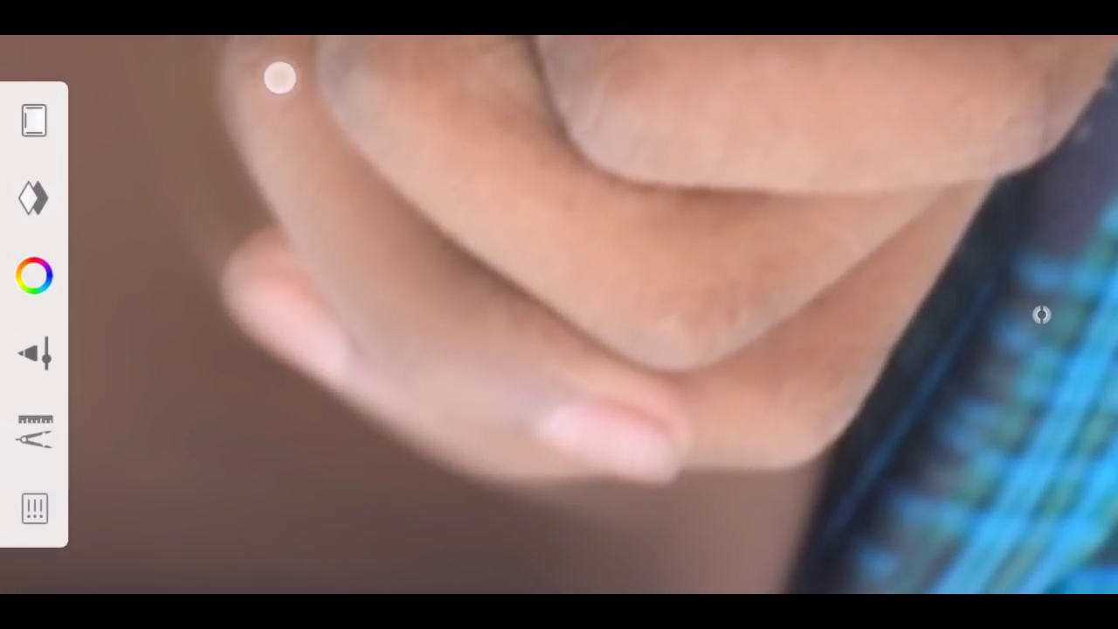
{"action": "left_click_drag", "start_coordinate": [837, 238], "coordinate": [660, 239]}
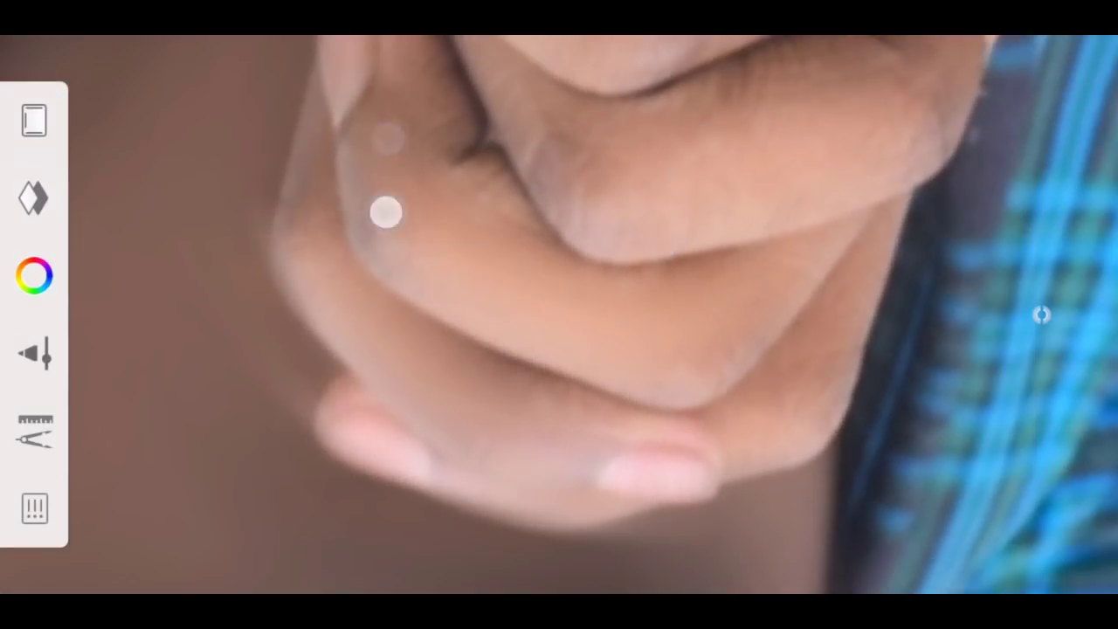
{"action": "mouse_move", "coordinate": [673, 197]}
{"action": "left_mouse_down"}
{"action": "mouse_move", "coordinate": [719, 160]}
{"action": "mouse_move", "coordinate": [781, 384]}
{"action": "left_mouse_up"}
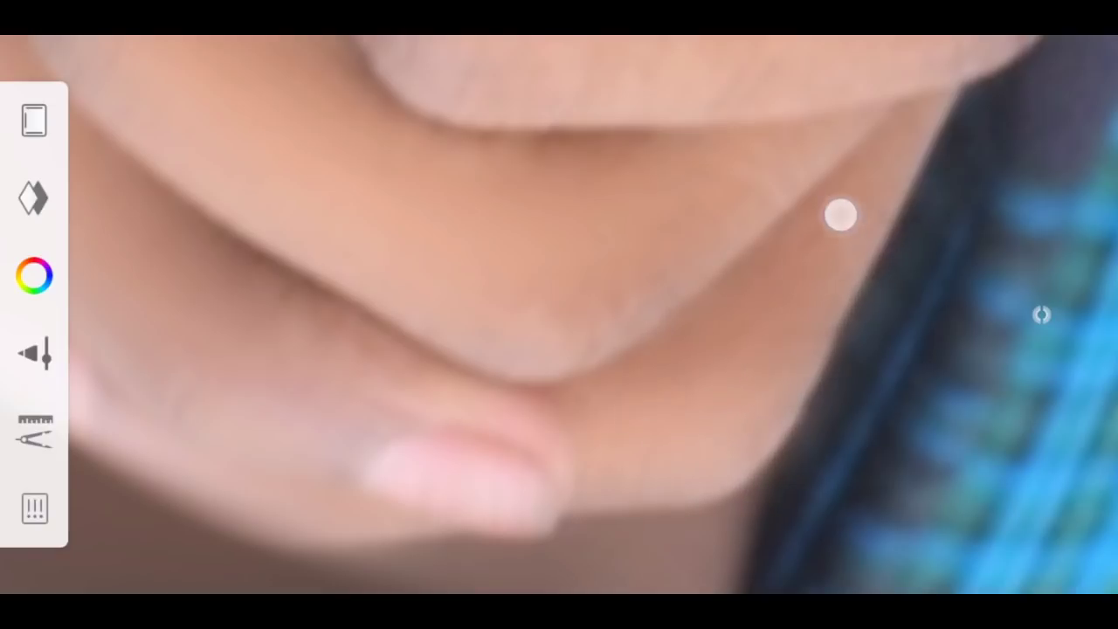
{"action": "left_click_drag", "start_coordinate": [841, 215], "coordinate": [606, 250]}
{"action": "mouse_move", "coordinate": [382, 411]}
{"action": "left_mouse_down"}
{"action": "mouse_move", "coordinate": [433, 419]}
{"action": "mouse_move", "coordinate": [556, 294]}
{"action": "left_mouse_up"}
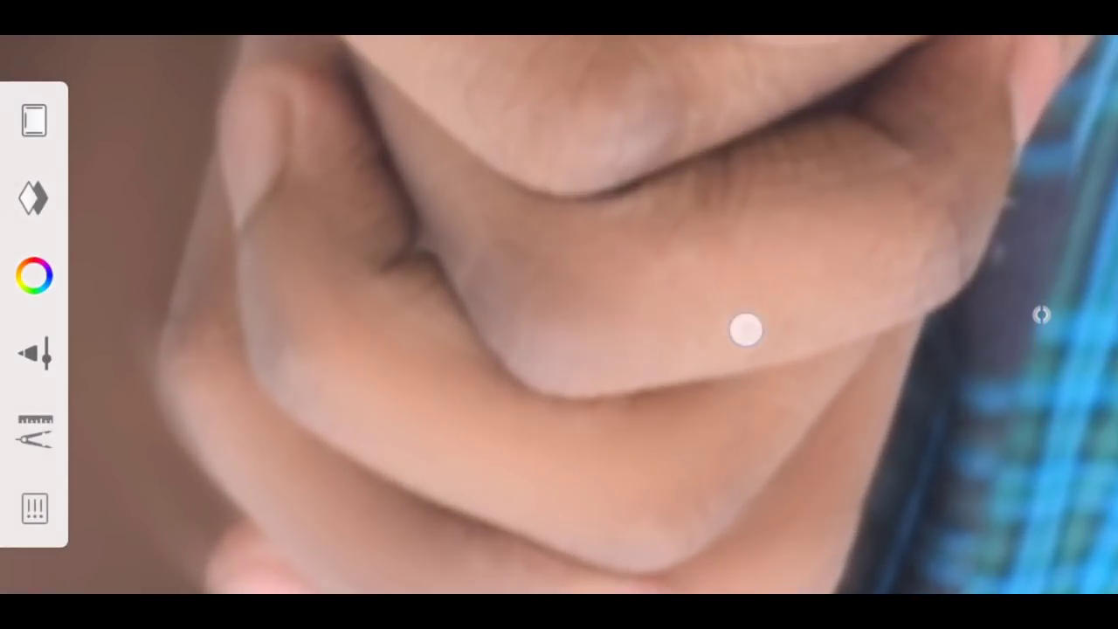
{"action": "left_click_drag", "start_coordinate": [541, 220], "coordinate": [587, 319]}
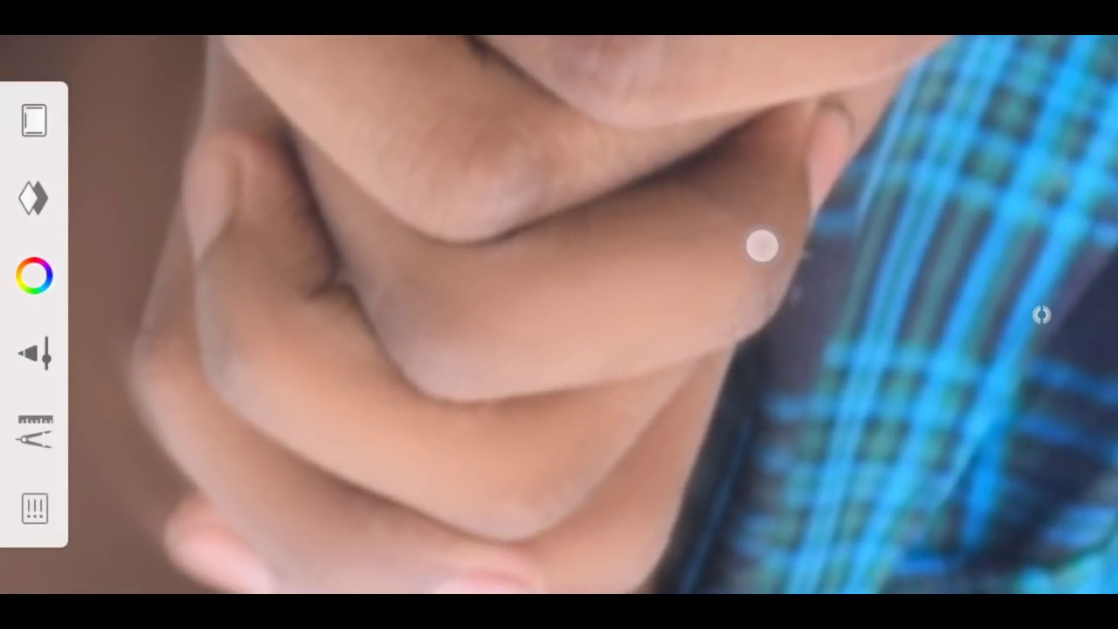
- Rotate the view around the clasped fingers and smudge them smooth
{"action": "mouse_move", "coordinate": [762, 247]}
{"action": "left_mouse_down"}
{"action": "mouse_move", "coordinate": [646, 166]}
{"action": "mouse_move", "coordinate": [597, 315]}
{"action": "left_mouse_up"}
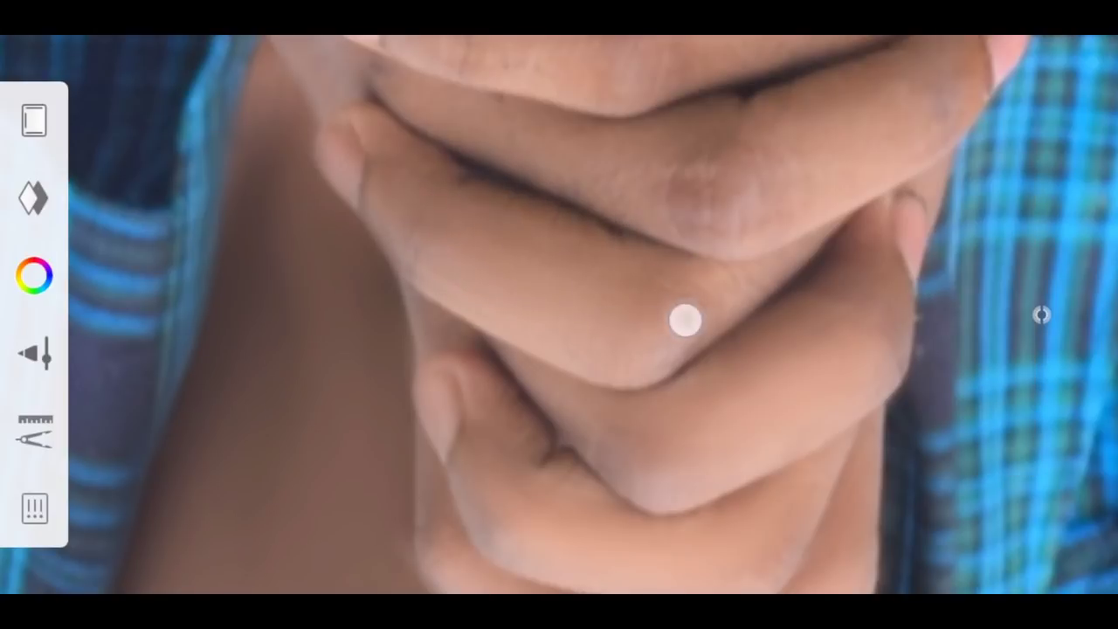
{"action": "mouse_move", "coordinate": [390, 165]}
{"action": "left_mouse_down"}
{"action": "mouse_move", "coordinate": [608, 187]}
{"action": "mouse_move", "coordinate": [639, 310]}
{"action": "left_mouse_up"}
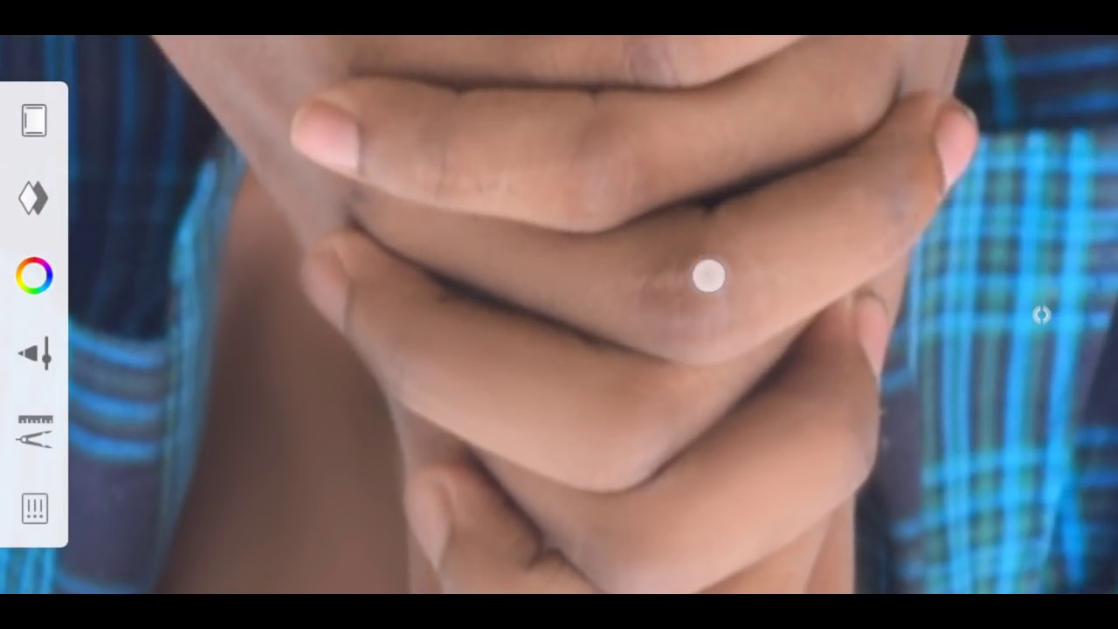
{"action": "mouse_move", "coordinate": [873, 154]}
{"action": "left_mouse_down"}
{"action": "mouse_move", "coordinate": [606, 138]}
{"action": "mouse_move", "coordinate": [642, 248]}
{"action": "left_mouse_up"}
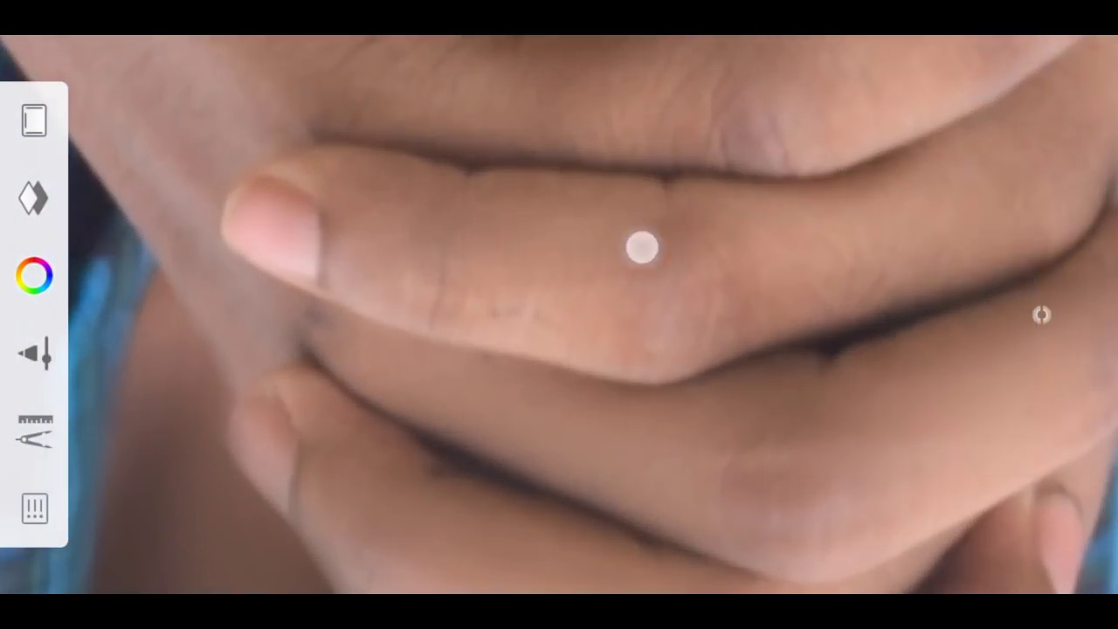
{"action": "mouse_move", "coordinate": [738, 303]}
{"action": "left_mouse_down"}
{"action": "mouse_move", "coordinate": [567, 232]}
{"action": "mouse_move", "coordinate": [757, 251]}
{"action": "left_mouse_up"}
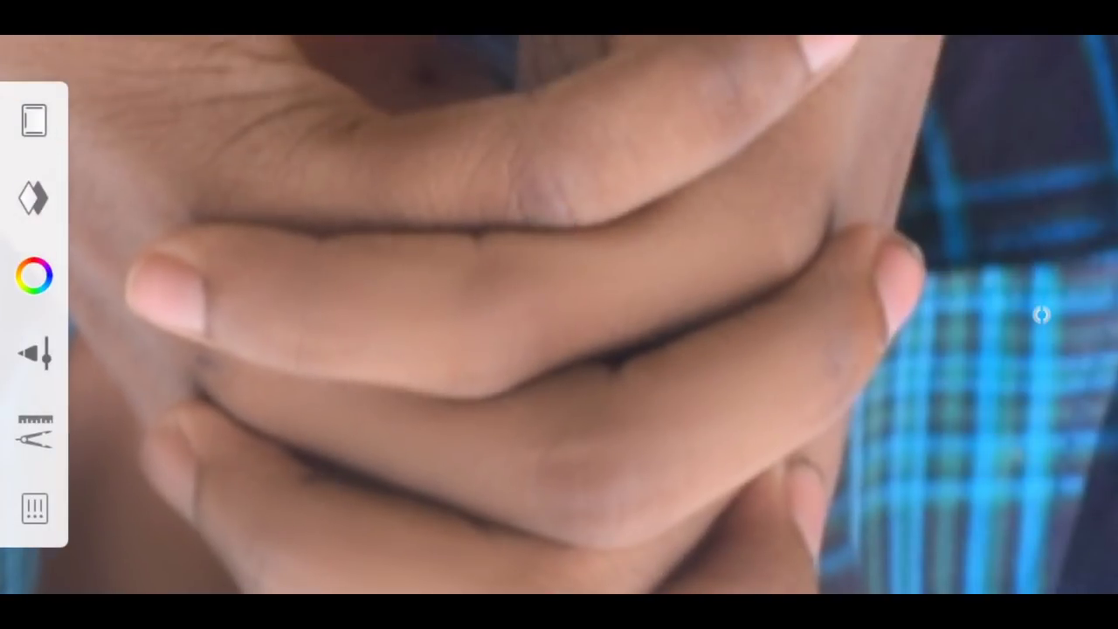
{"action": "left_click_drag", "start_coordinate": [559, 314], "coordinate": [749, 99]}
{"action": "mouse_move", "coordinate": [867, 264]}
{"action": "left_mouse_down"}
{"action": "mouse_move", "coordinate": [699, 262]}
{"action": "mouse_move", "coordinate": [611, 169]}
{"action": "mouse_move", "coordinate": [700, 305]}
{"action": "mouse_move", "coordinate": [486, 189]}
{"action": "mouse_move", "coordinate": [544, 160]}
{"action": "left_mouse_up"}
{"action": "mouse_move", "coordinate": [411, 416]}
{"action": "left_mouse_down"}
{"action": "mouse_move", "coordinate": [513, 395]}
{"action": "mouse_move", "coordinate": [681, 236]}
{"action": "left_mouse_up"}
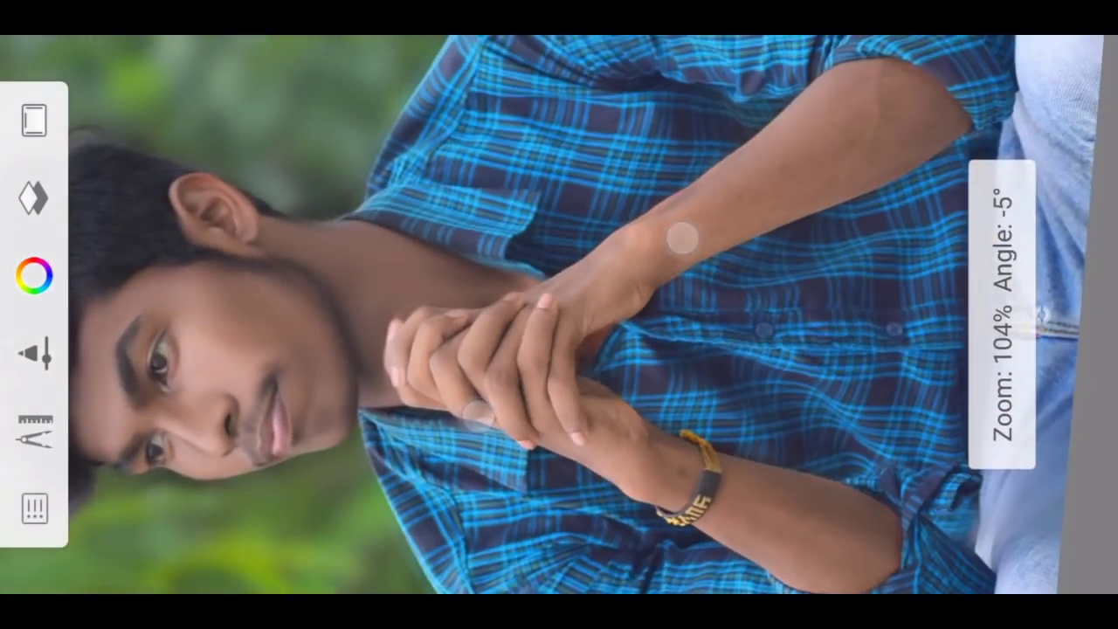
- Set the Smudge brush size to 26.7 and smudge the wrist and forearm
{"action": "left_click", "coordinate": [35, 354]}
{"action": "left_click_drag", "start_coordinate": [531, 411], "coordinate": [536, 413]}
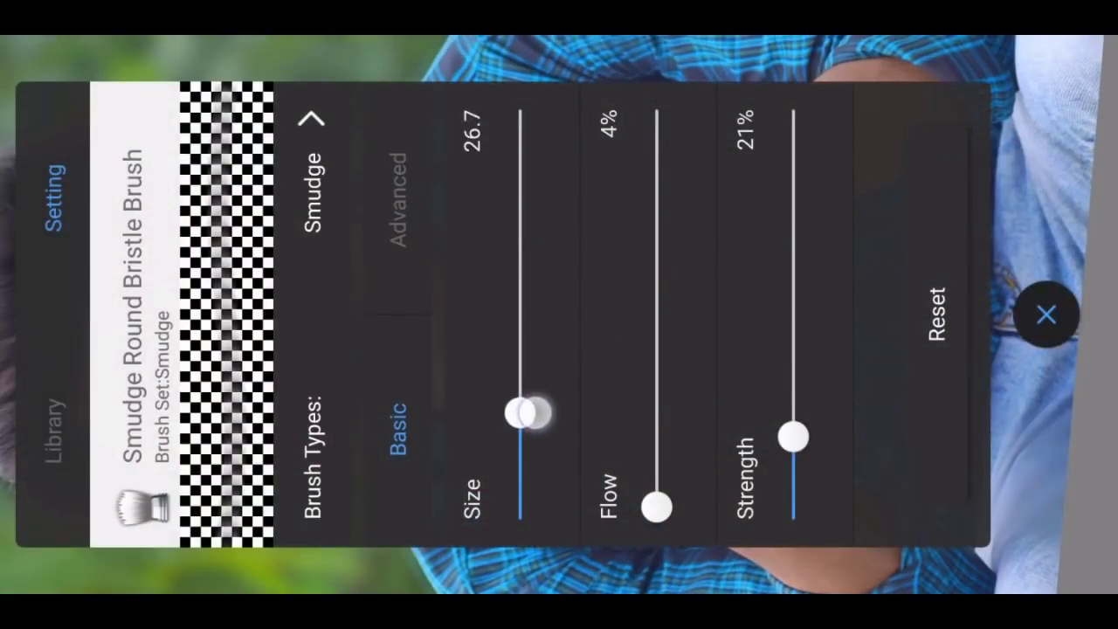
{"action": "left_click", "coordinate": [1046, 314]}
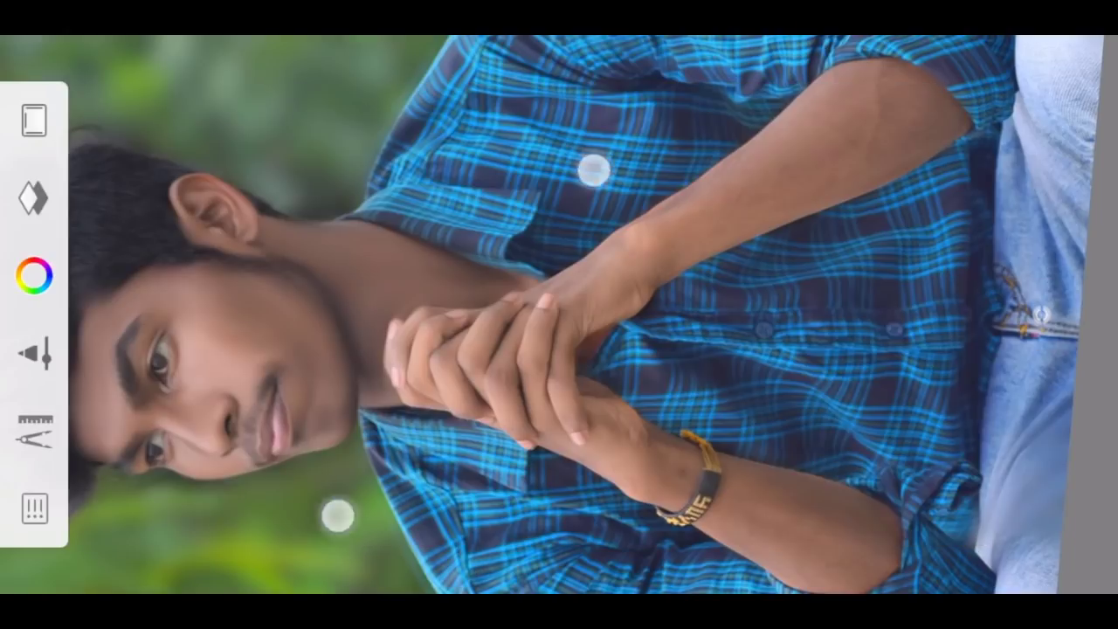
{"action": "left_click_drag", "start_coordinate": [591, 169], "coordinate": [1041, 314]}
{"action": "left_click_drag", "start_coordinate": [564, 157], "coordinate": [495, 231]}
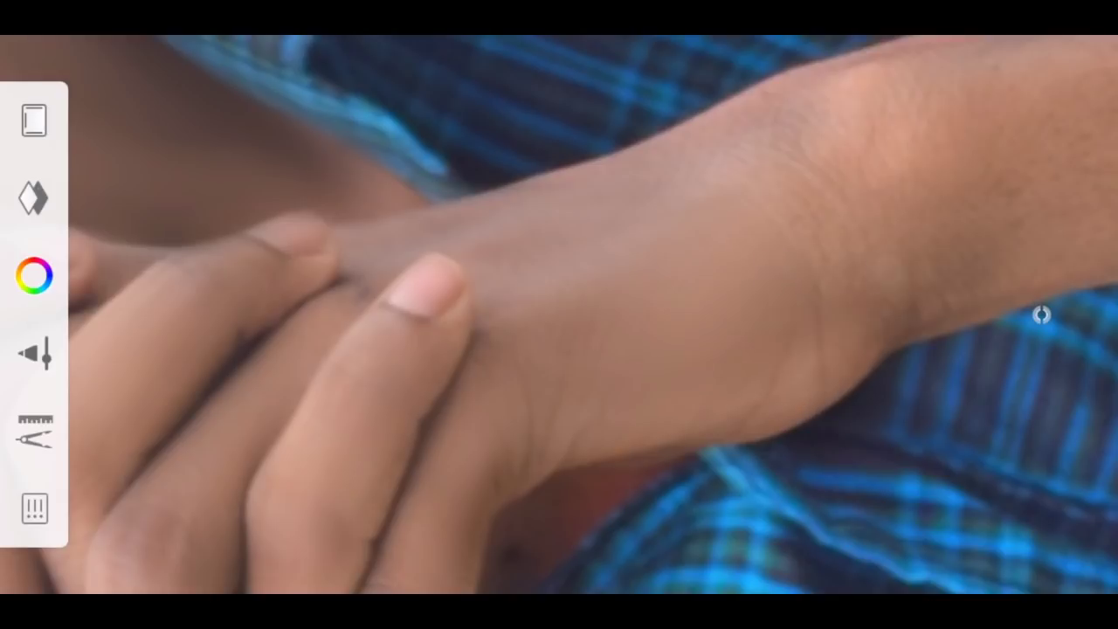
{"action": "left_click_drag", "start_coordinate": [713, 162], "coordinate": [764, 178]}
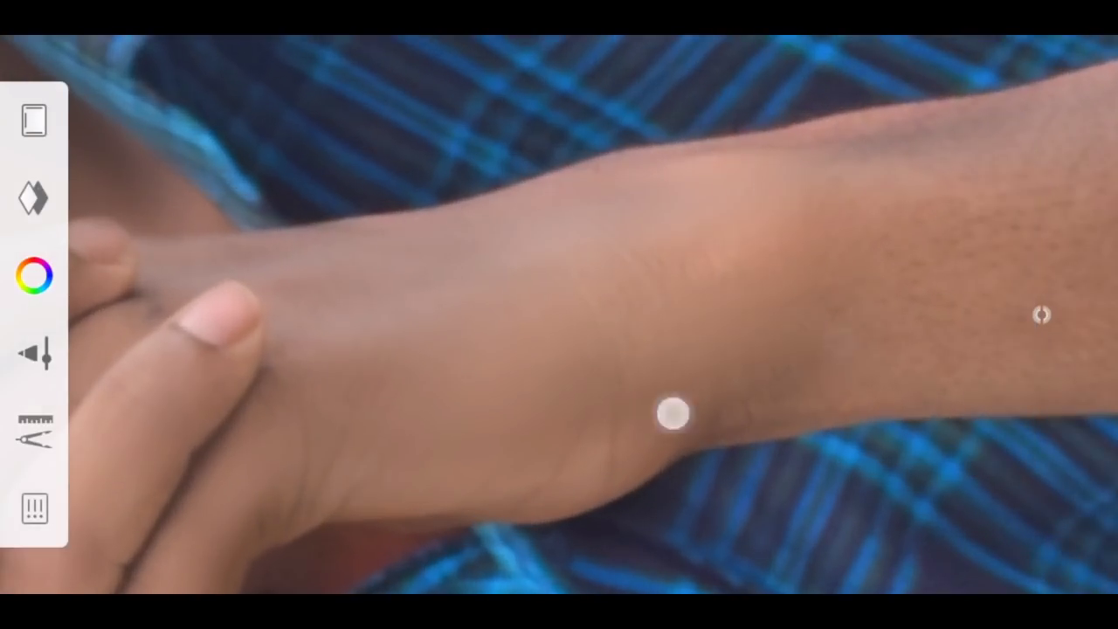
- Smudge the forearm toward the elbow and the upper arm under the sleeve
{"action": "left_click_drag", "start_coordinate": [673, 413], "coordinate": [899, 319]}
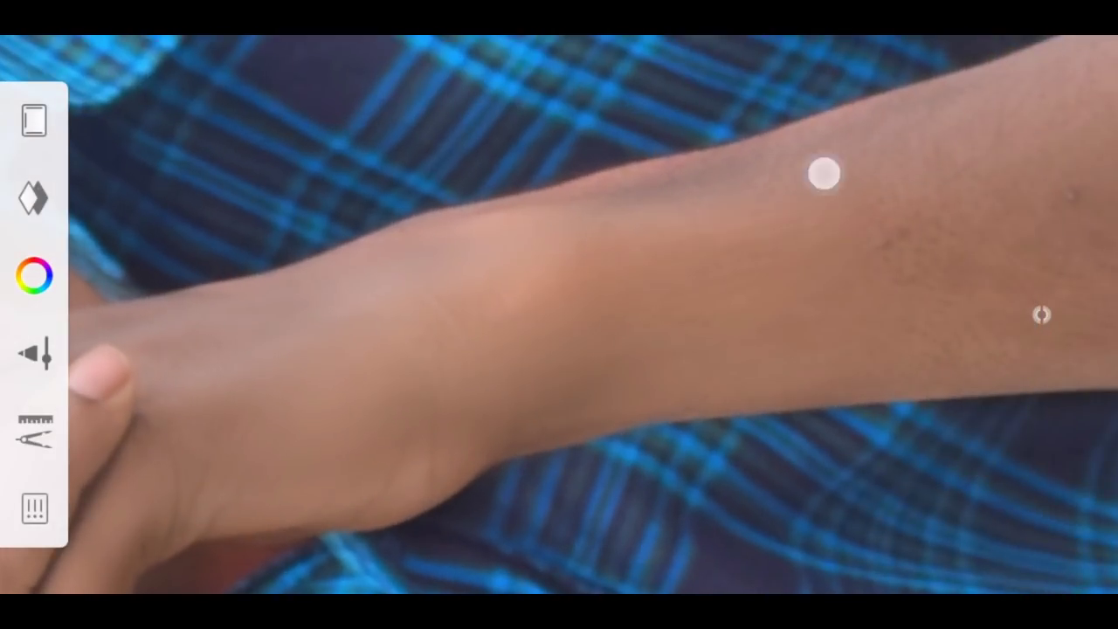
{"action": "left_click_drag", "start_coordinate": [833, 160], "coordinate": [823, 295]}
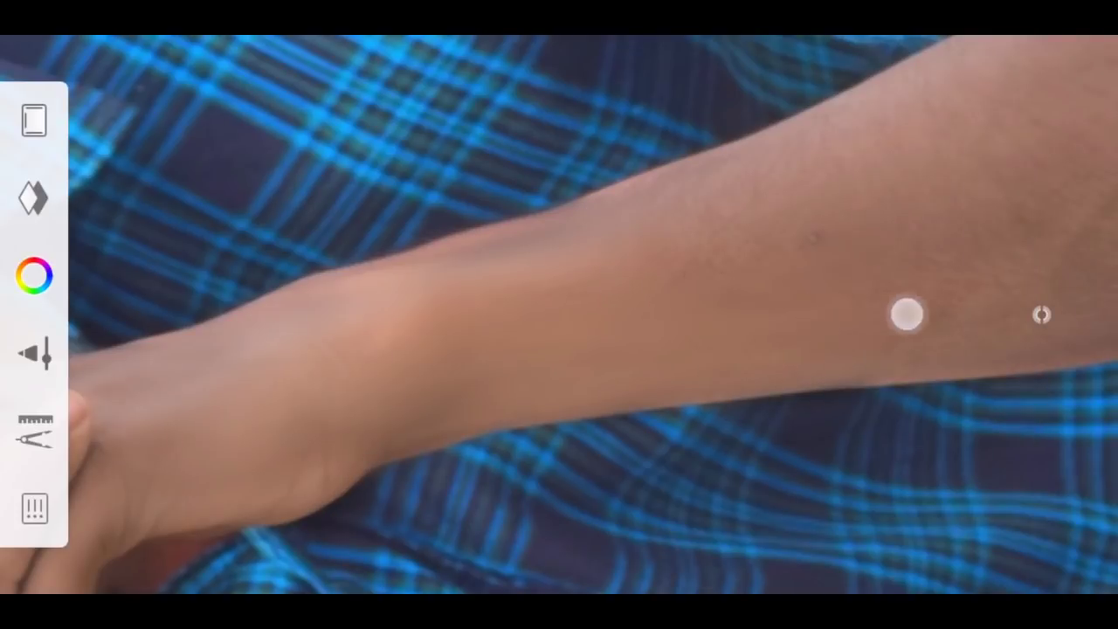
{"action": "left_click_drag", "start_coordinate": [942, 116], "coordinate": [853, 274]}
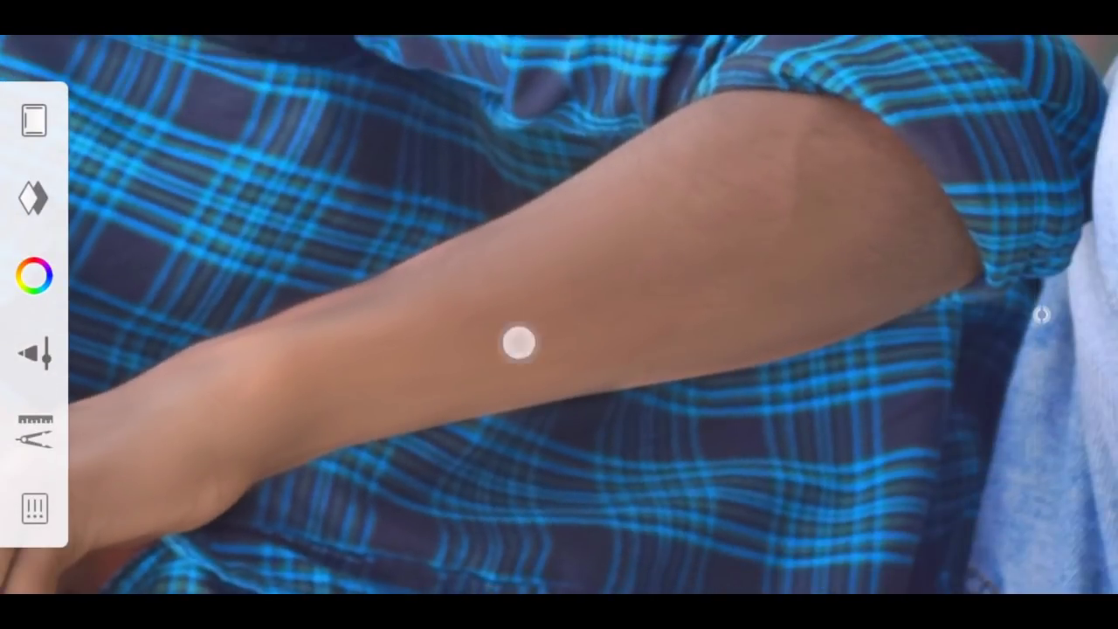
{"action": "left_click_drag", "start_coordinate": [809, 169], "coordinate": [661, 154]}
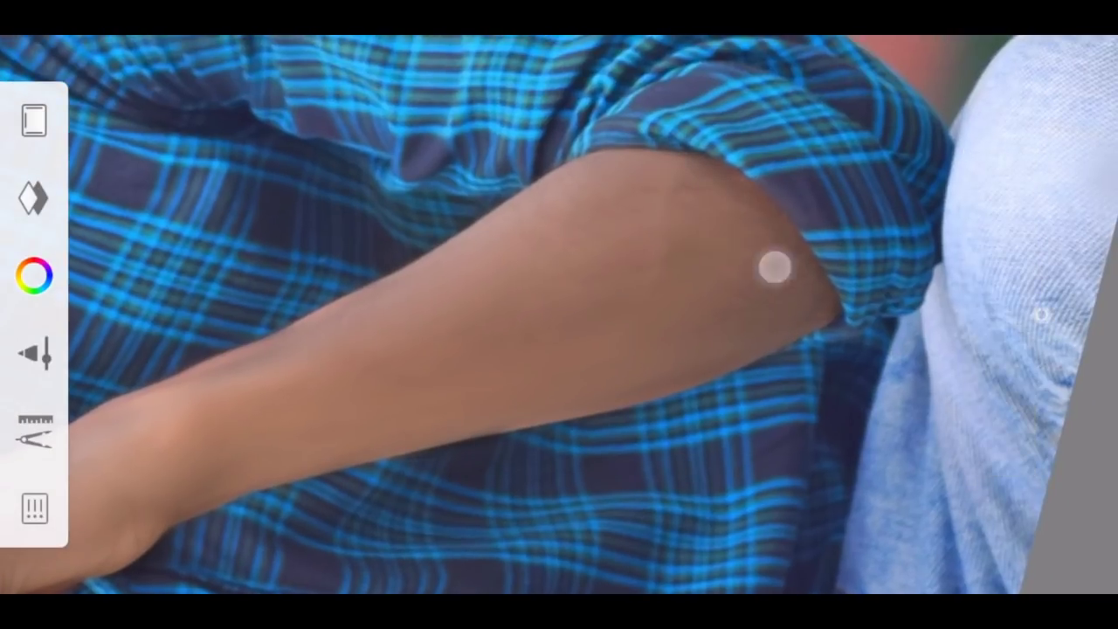
{"action": "left_click_drag", "start_coordinate": [774, 264], "coordinate": [579, 215]}
{"action": "left_click_drag", "start_coordinate": [559, 311], "coordinate": [394, 527]}
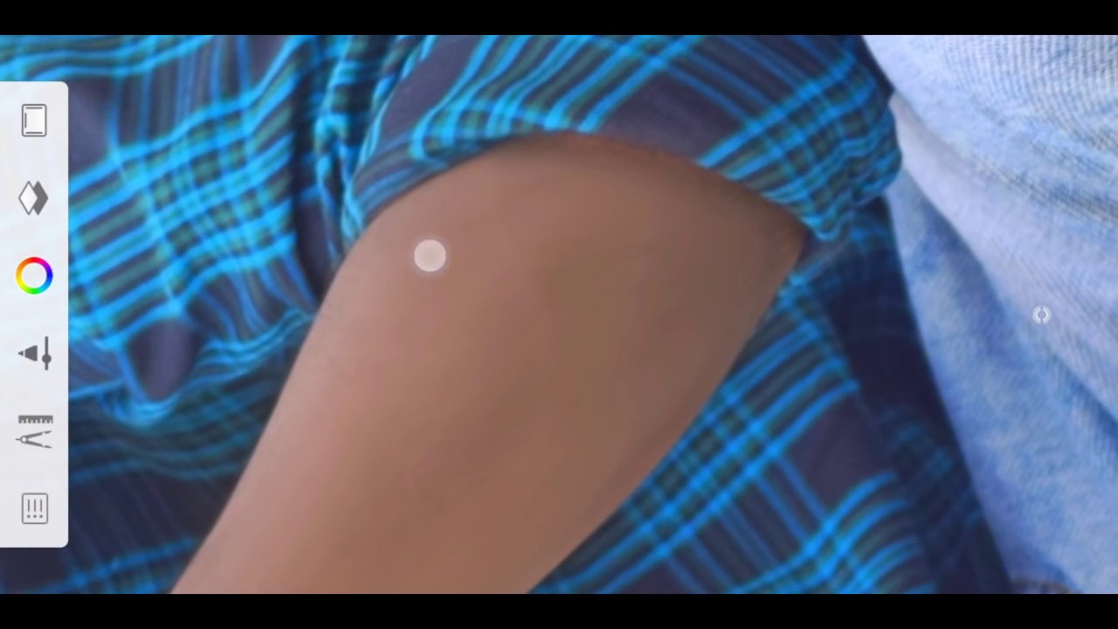
{"action": "mouse_move", "coordinate": [404, 442]}
{"action": "left_mouse_down"}
{"action": "mouse_move", "coordinate": [450, 423]}
{"action": "mouse_move", "coordinate": [531, 355]}
{"action": "mouse_move", "coordinate": [342, 553]}
{"action": "mouse_move", "coordinate": [399, 532]}
{"action": "left_mouse_up"}
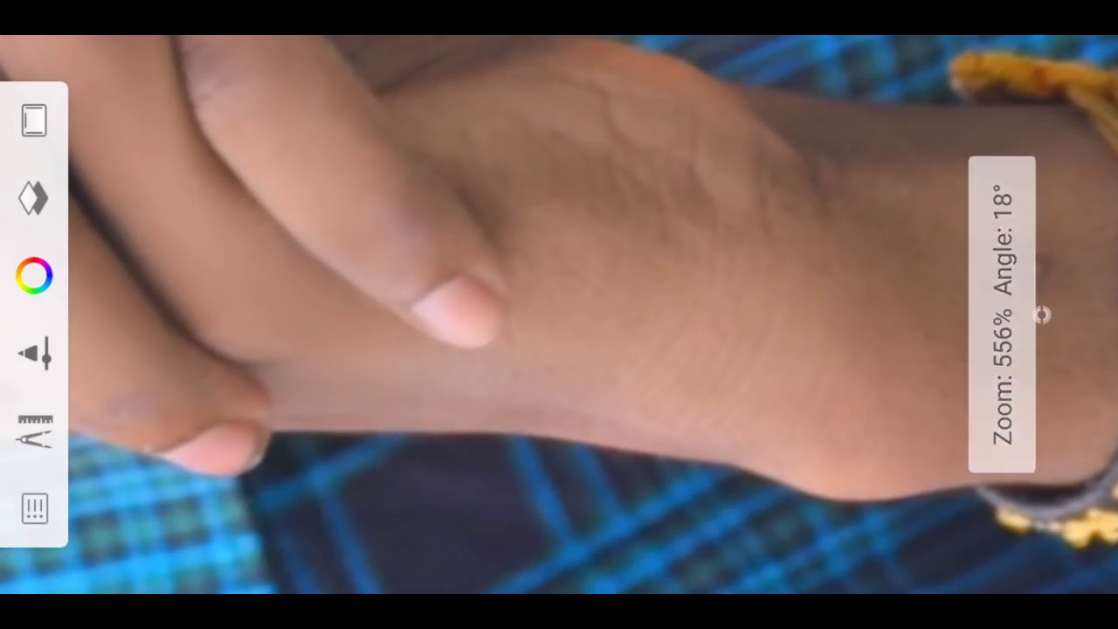
- Smudge the wrist beside the bracelet and along the forearm to the elbow
{"action": "left_click_drag", "start_coordinate": [753, 334], "coordinate": [605, 219]}
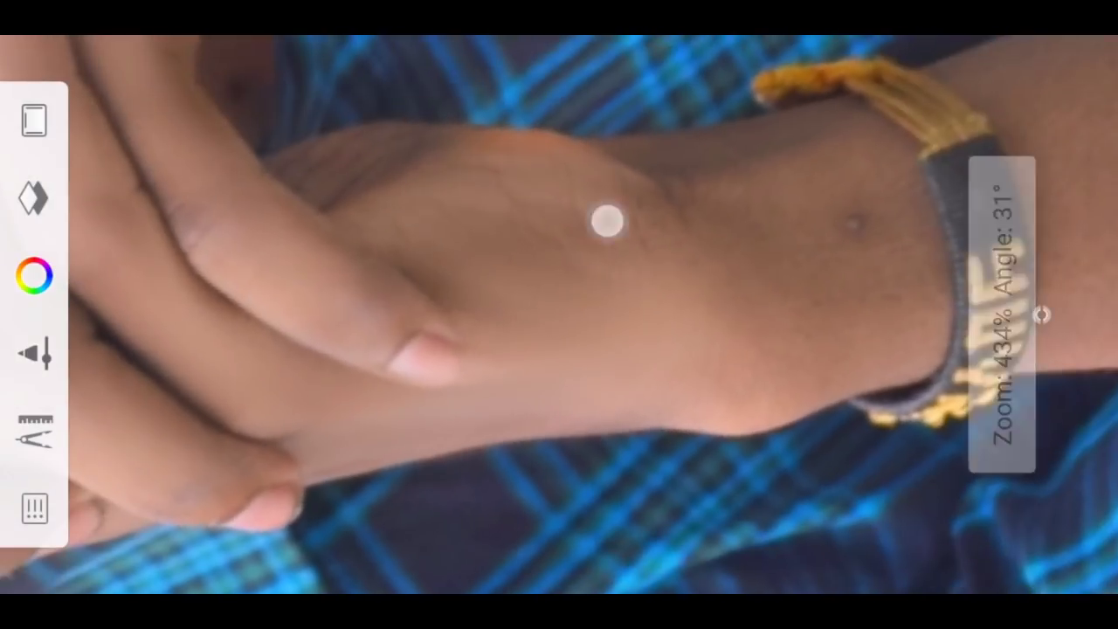
{"action": "mouse_move", "coordinate": [705, 288]}
{"action": "left_mouse_down"}
{"action": "mouse_move", "coordinate": [687, 222]}
{"action": "mouse_move", "coordinate": [761, 367]}
{"action": "left_mouse_up"}
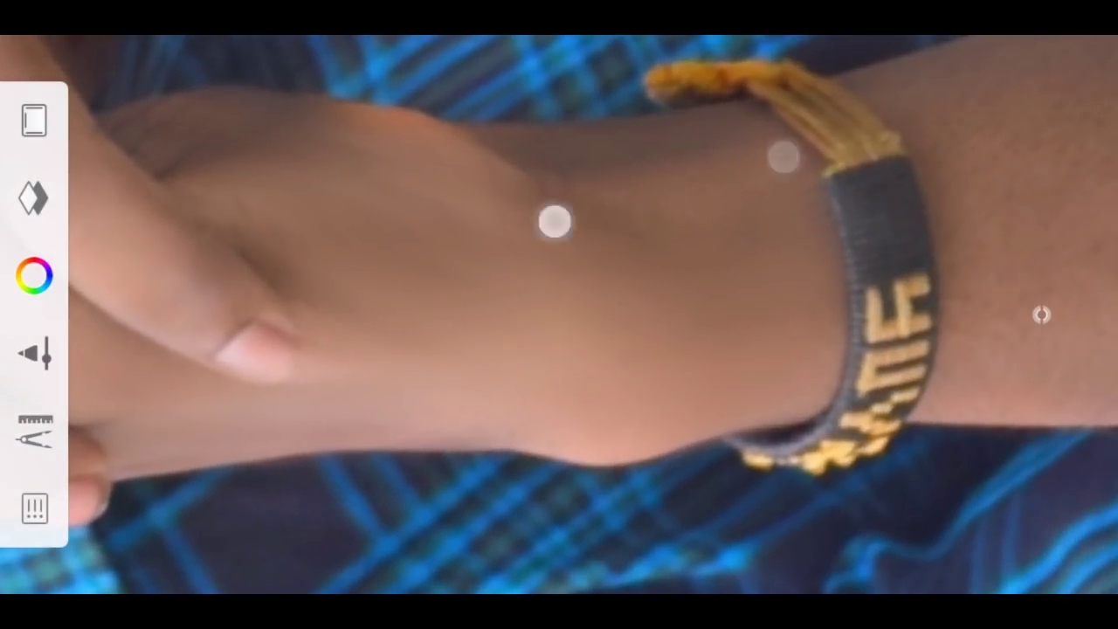
{"action": "mouse_move", "coordinate": [532, 436]}
{"action": "left_mouse_down"}
{"action": "mouse_move", "coordinate": [352, 474]}
{"action": "mouse_move", "coordinate": [787, 358]}
{"action": "left_mouse_up"}
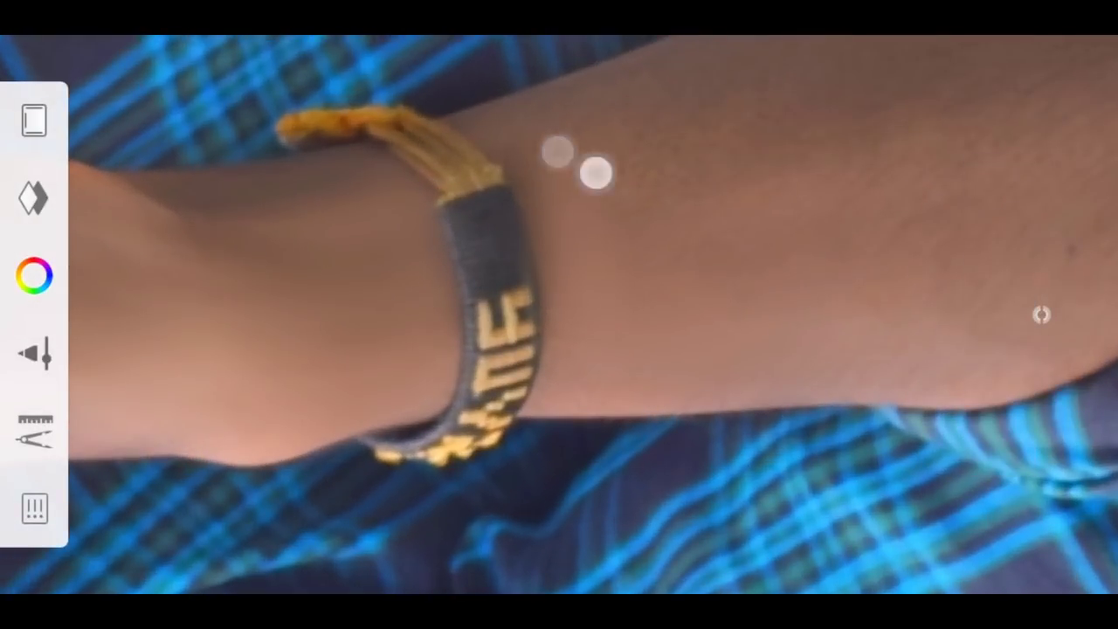
{"action": "mouse_move", "coordinate": [677, 87]}
{"action": "left_mouse_down"}
{"action": "mouse_move", "coordinate": [589, 180]}
{"action": "mouse_move", "coordinate": [766, 302]}
{"action": "left_mouse_up"}
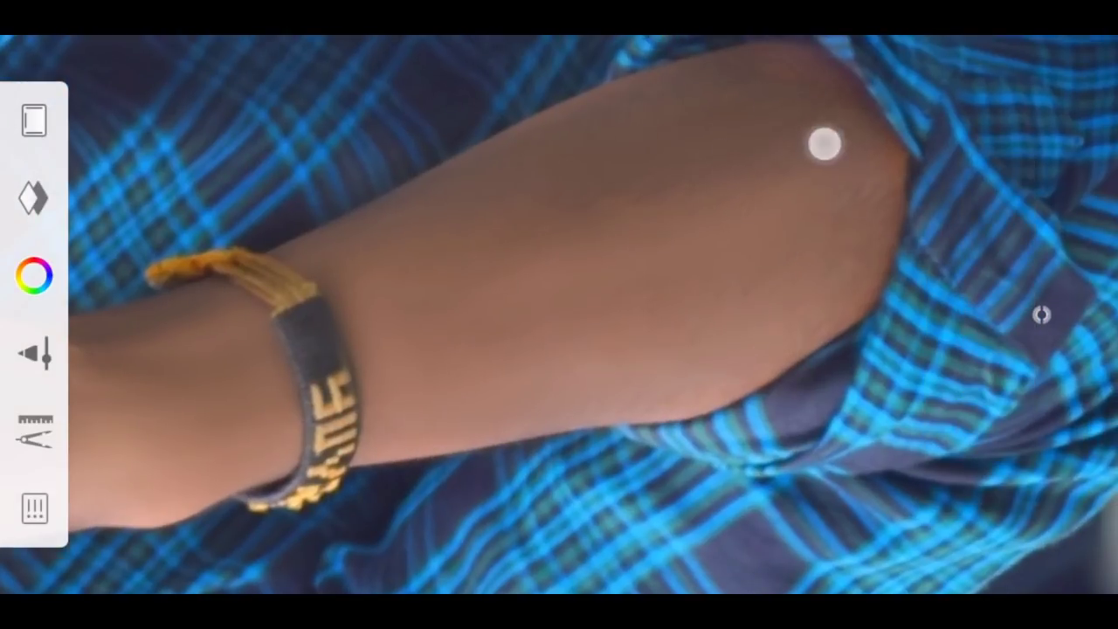
{"action": "left_click_drag", "start_coordinate": [825, 144], "coordinate": [614, 362]}
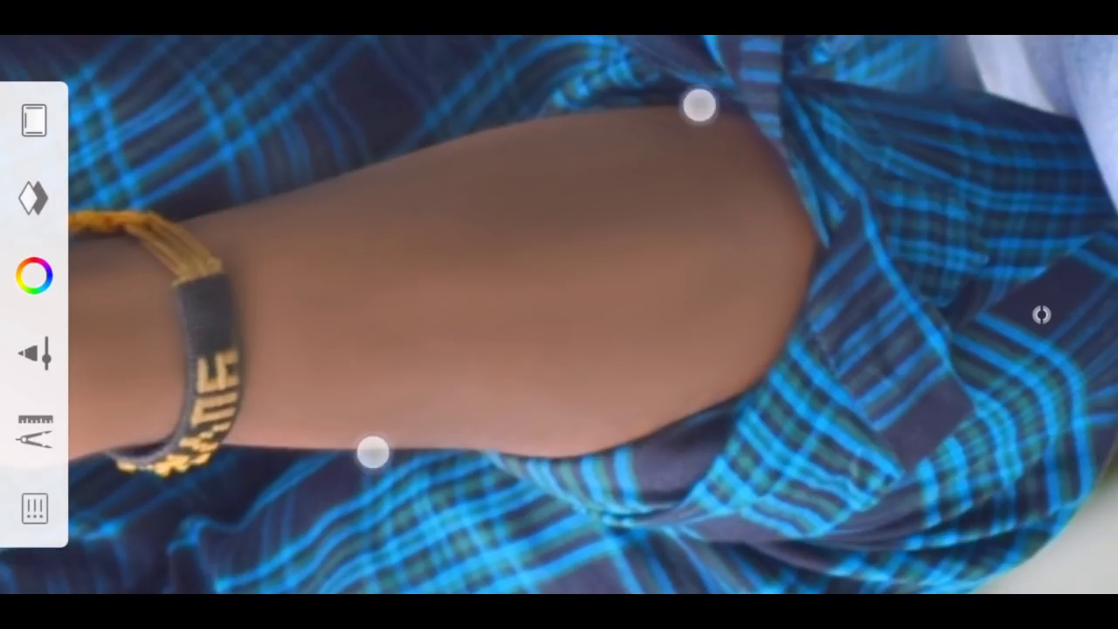
{"action": "mouse_move", "coordinate": [698, 105]}
{"action": "left_mouse_down"}
{"action": "mouse_move", "coordinate": [666, 214]}
{"action": "mouse_move", "coordinate": [662, 152]}
{"action": "left_mouse_up"}
- Straighten the canvas to level and save the current sketch from the Gallery
{"action": "scroll", "coordinate": [377, 485], "scroll_direction": "down", "scroll_amount": 3}
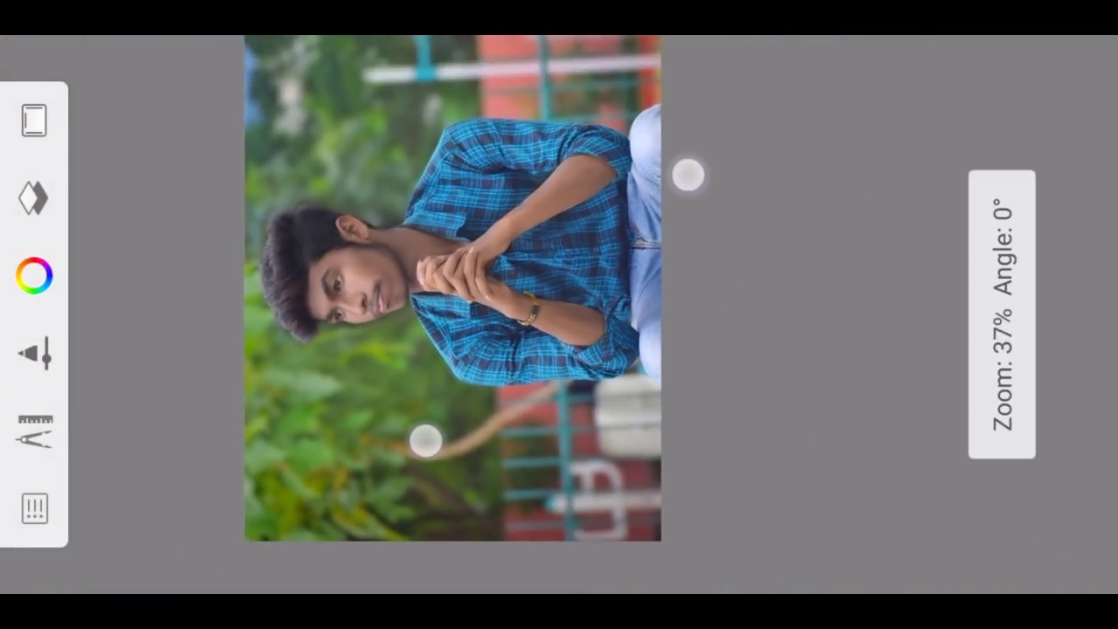
{"action": "scroll", "coordinate": [424, 439], "scroll_direction": "down", "scroll_amount": 1}
{"action": "scroll", "coordinate": [407, 464], "scroll_direction": "down", "scroll_amount": 1}
{"action": "scroll", "coordinate": [429, 474], "scroll_direction": "down", "scroll_amount": 1}
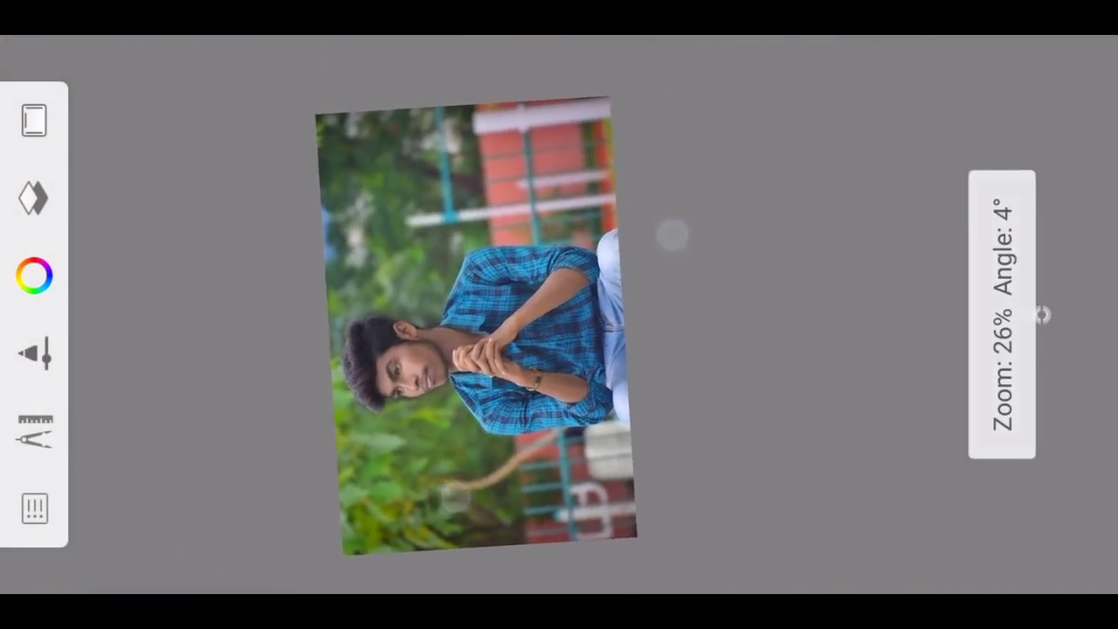
{"action": "left_click_drag", "start_coordinate": [676, 234], "coordinate": [708, 184]}
{"action": "left_click", "coordinate": [35, 509]}
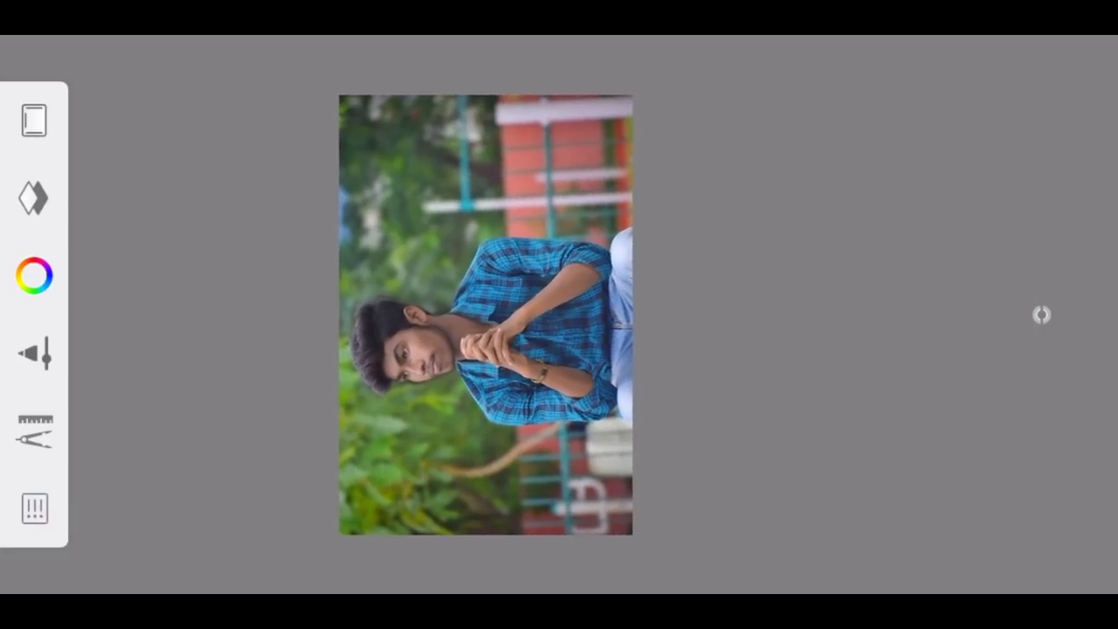
{"action": "left_click", "coordinate": [476, 218]}
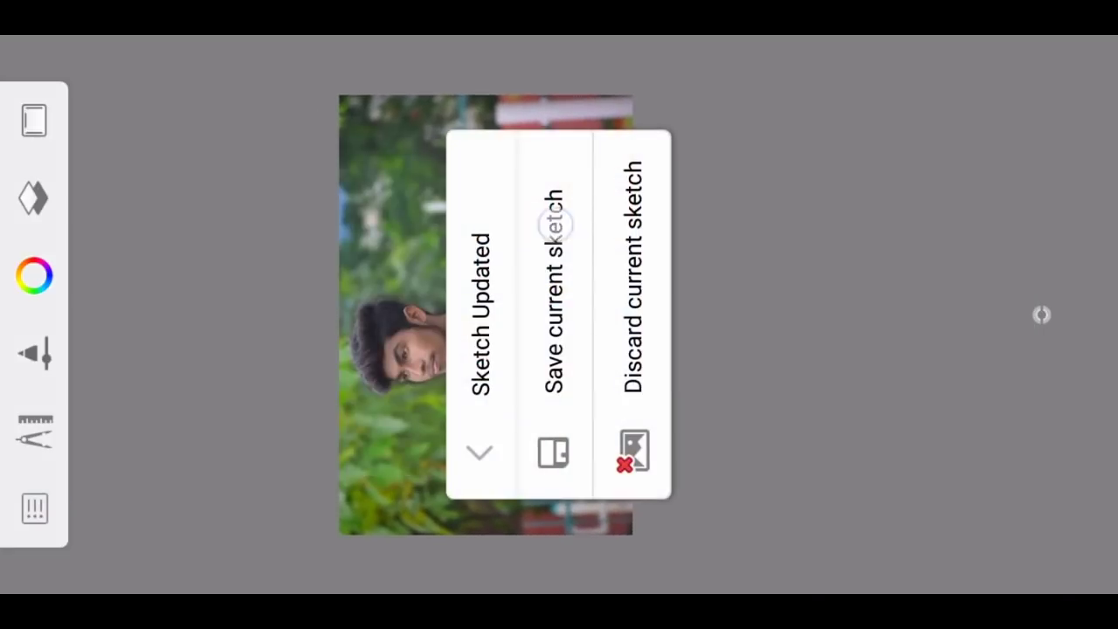
{"action": "left_click", "coordinate": [554, 224]}
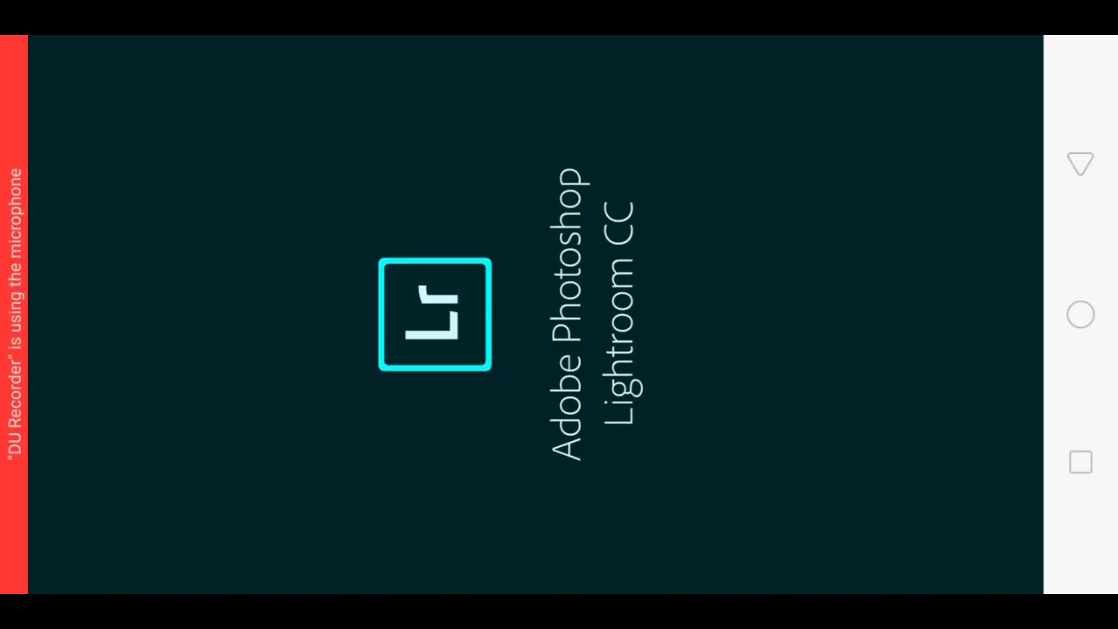
- In the Light panel, raise Whites to 62 and start darkening Shadows
{"action": "scroll", "coordinate": [512, 314], "scroll_direction": "up", "scroll_amount": 3}
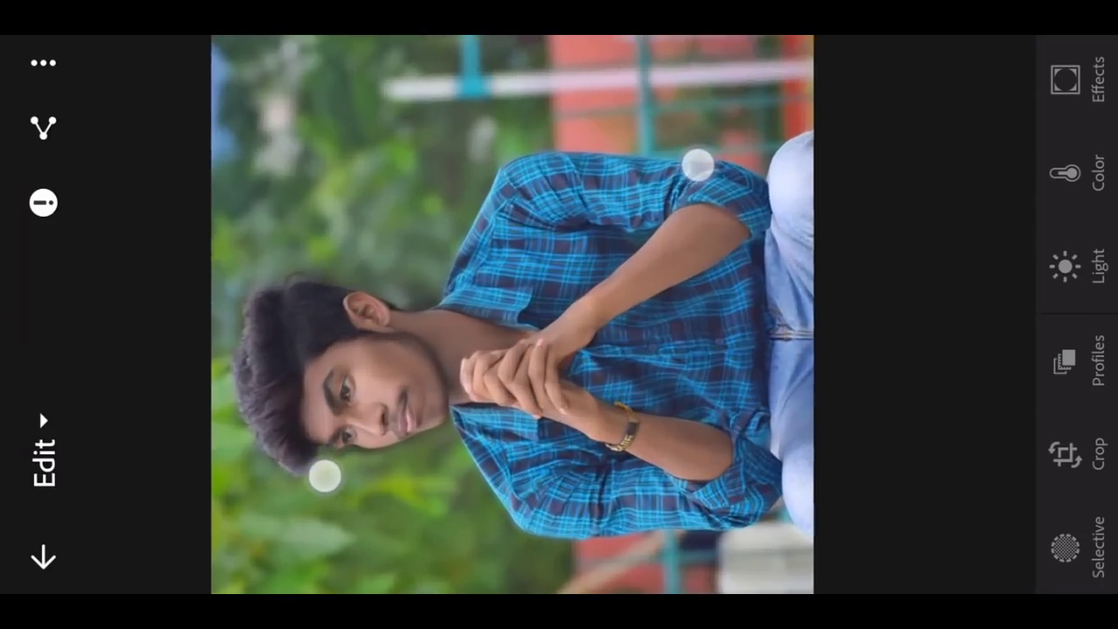
{"action": "scroll", "coordinate": [512, 314], "scroll_direction": "down", "scroll_amount": 3}
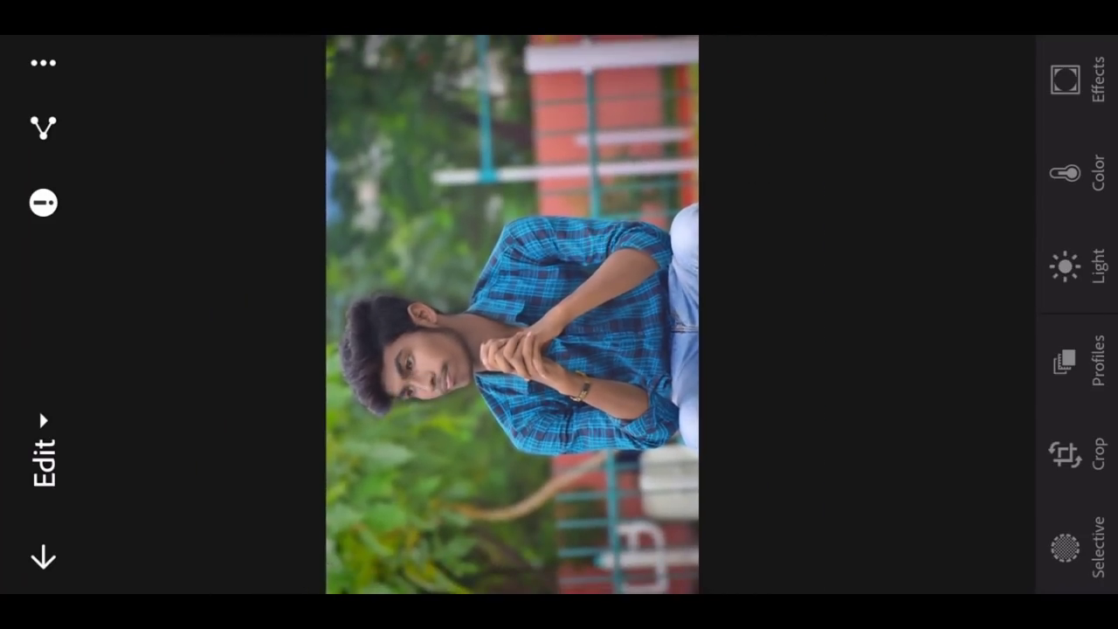
{"action": "left_click", "coordinate": [1064, 265]}
{"action": "left_click_drag", "start_coordinate": [957, 180], "coordinate": [602, 174]}
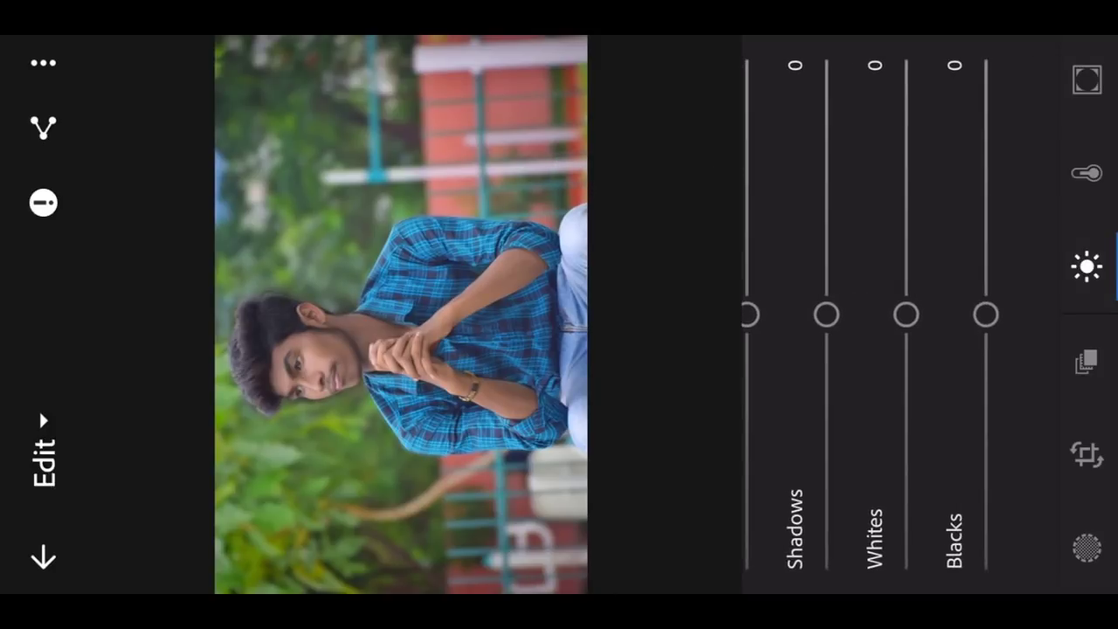
{"action": "mouse_move", "coordinate": [913, 294]}
{"action": "left_mouse_down"}
{"action": "mouse_move", "coordinate": [961, 175]}
{"action": "mouse_move", "coordinate": [964, 159]}
{"action": "mouse_move", "coordinate": [943, 158]}
{"action": "mouse_move", "coordinate": [957, 146]}
{"action": "left_mouse_up"}
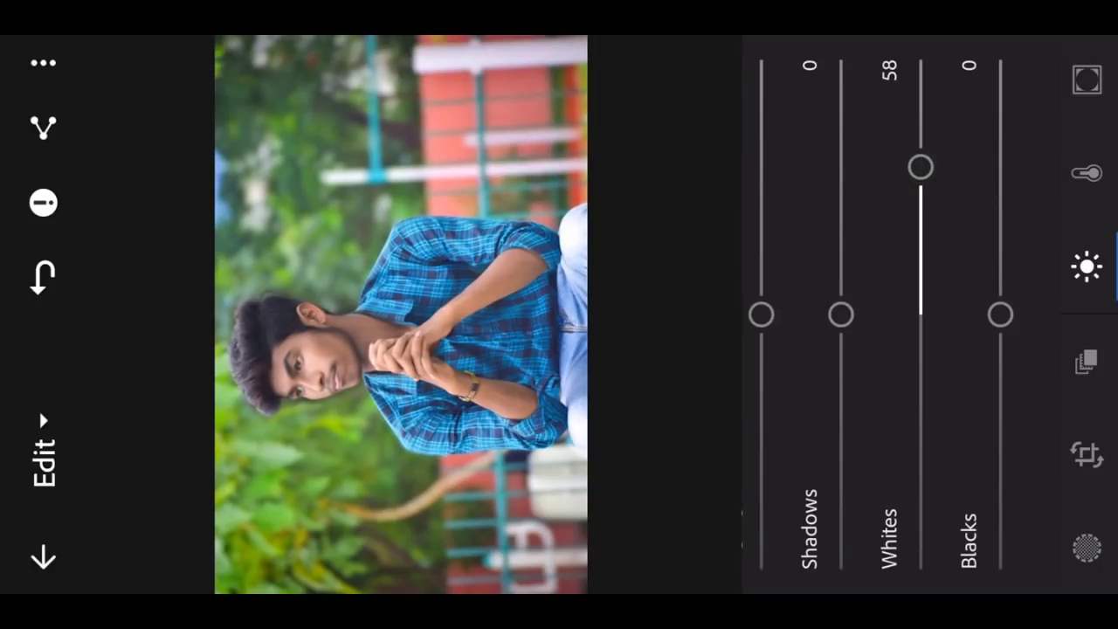
{"action": "mouse_move", "coordinate": [841, 313]}
{"action": "left_mouse_down"}
{"action": "mouse_move", "coordinate": [887, 153]}
{"action": "mouse_move", "coordinate": [841, 189]}
{"action": "mouse_move", "coordinate": [841, 209]}
{"action": "mouse_move", "coordinate": [888, 461]}
{"action": "mouse_move", "coordinate": [905, 422]}
{"action": "mouse_move", "coordinate": [914, 446]}
{"action": "left_mouse_up"}
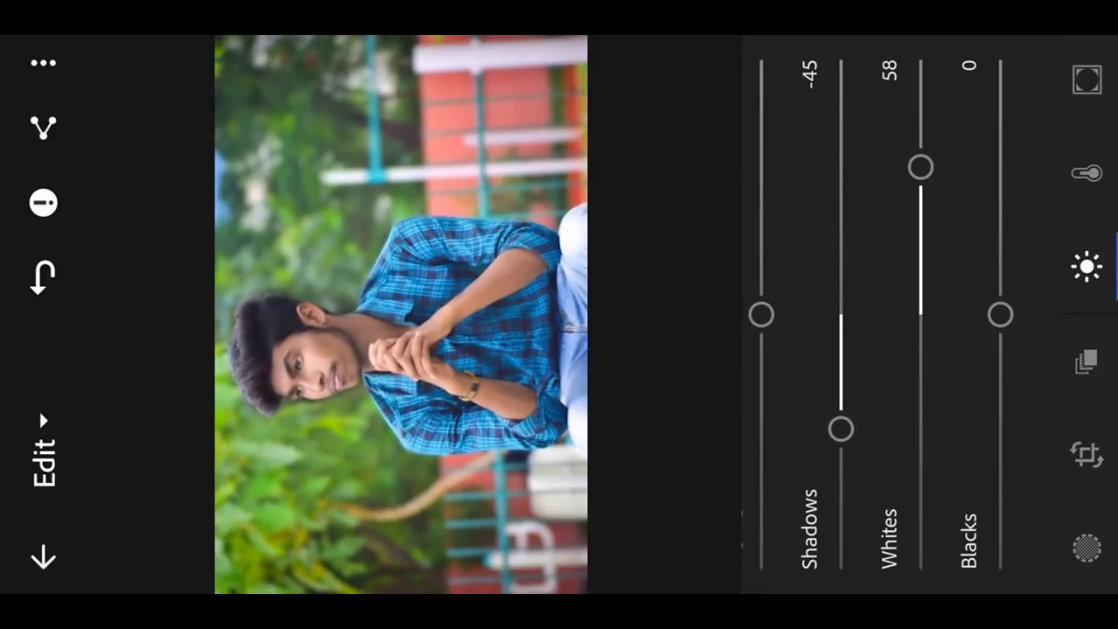
- Pull Highlights all the way down to -100
{"action": "left_click_drag", "start_coordinate": [840, 428], "coordinate": [853, 477]}
{"action": "left_click_drag", "start_coordinate": [858, 262], "coordinate": [1016, 270]}
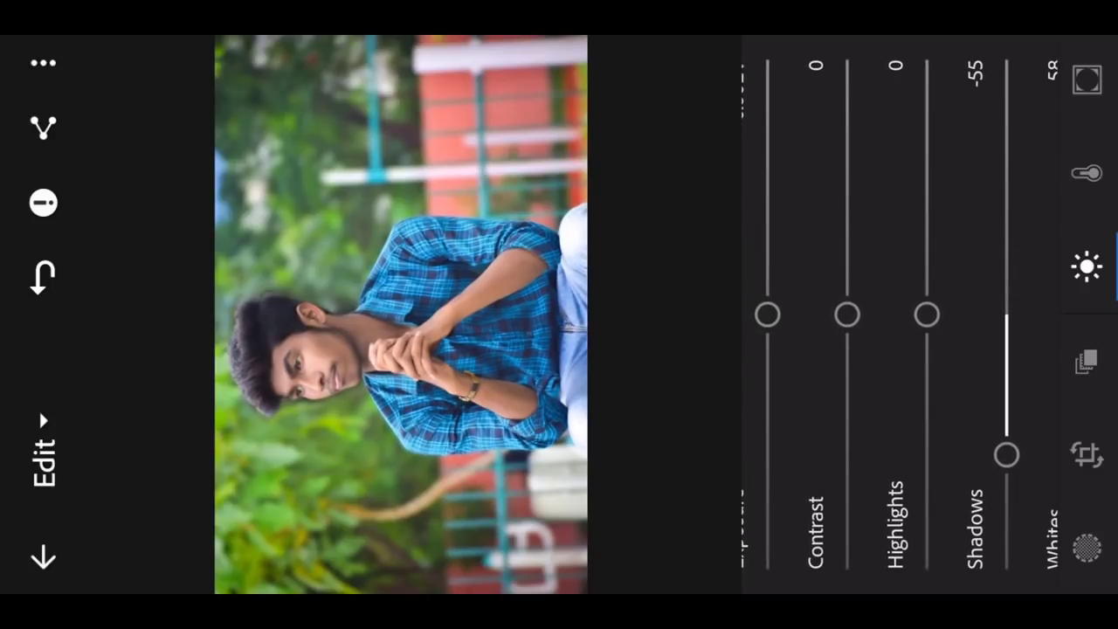
{"action": "mouse_move", "coordinate": [926, 314]}
{"action": "left_mouse_down"}
{"action": "mouse_move", "coordinate": [974, 574]}
{"action": "mouse_move", "coordinate": [926, 569]}
{"action": "left_mouse_up"}
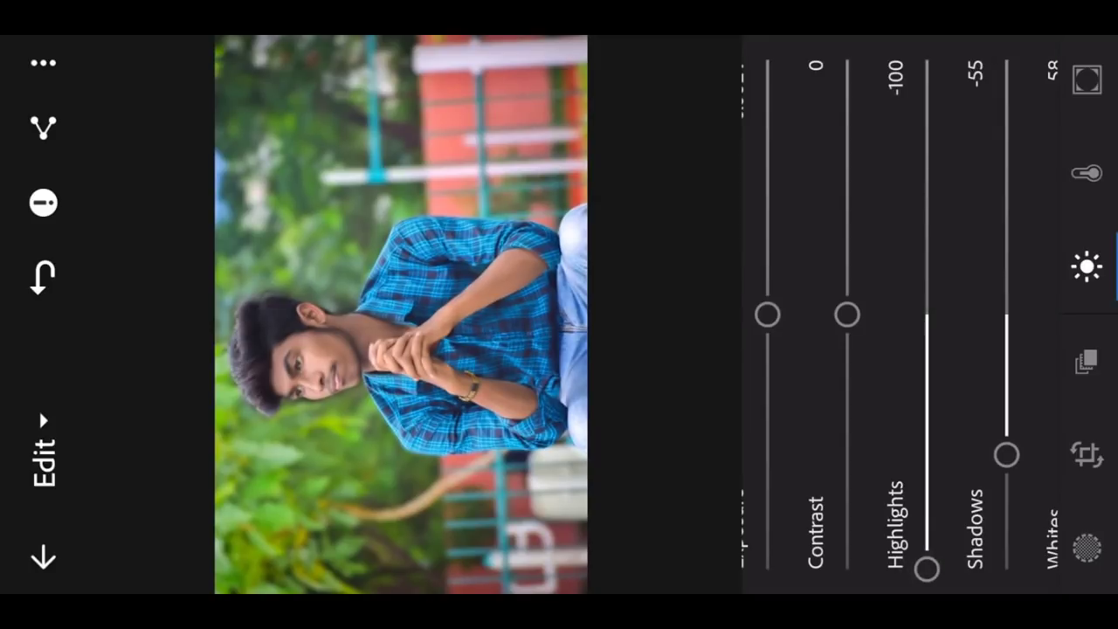
{"action": "left_click_drag", "start_coordinate": [926, 195], "coordinate": [798, 195]}
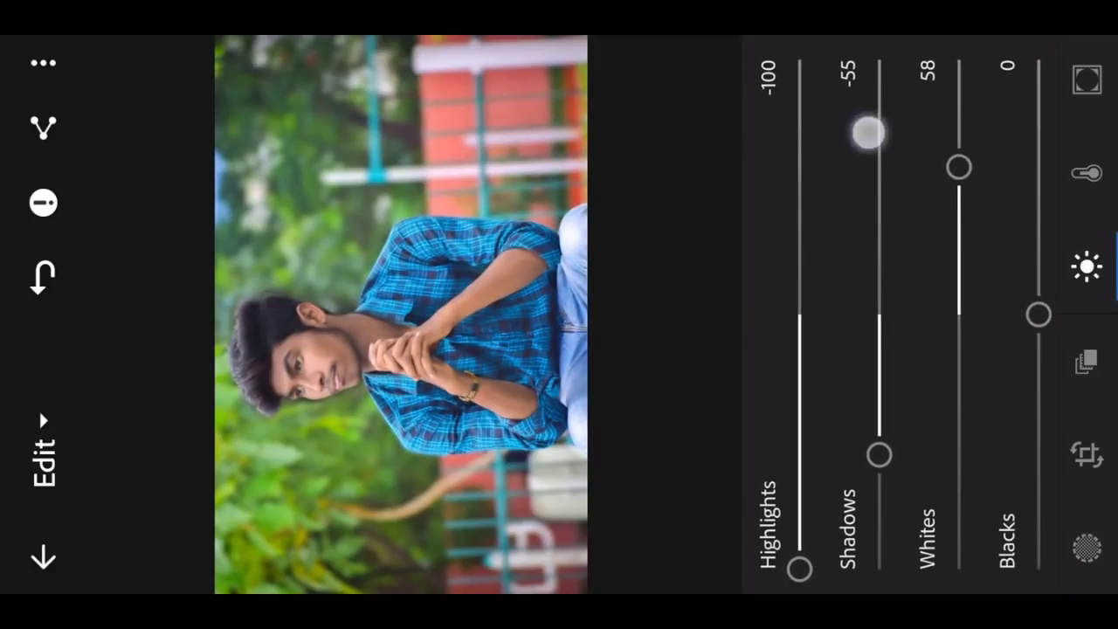
{"action": "left_click_drag", "start_coordinate": [868, 130], "coordinate": [804, 105]}
{"action": "mouse_move", "coordinate": [924, 152]}
{"action": "left_mouse_down"}
{"action": "mouse_move", "coordinate": [929, 137]}
{"action": "mouse_move", "coordinate": [956, 155]}
{"action": "mouse_move", "coordinate": [986, 213]}
{"action": "left_mouse_up"}
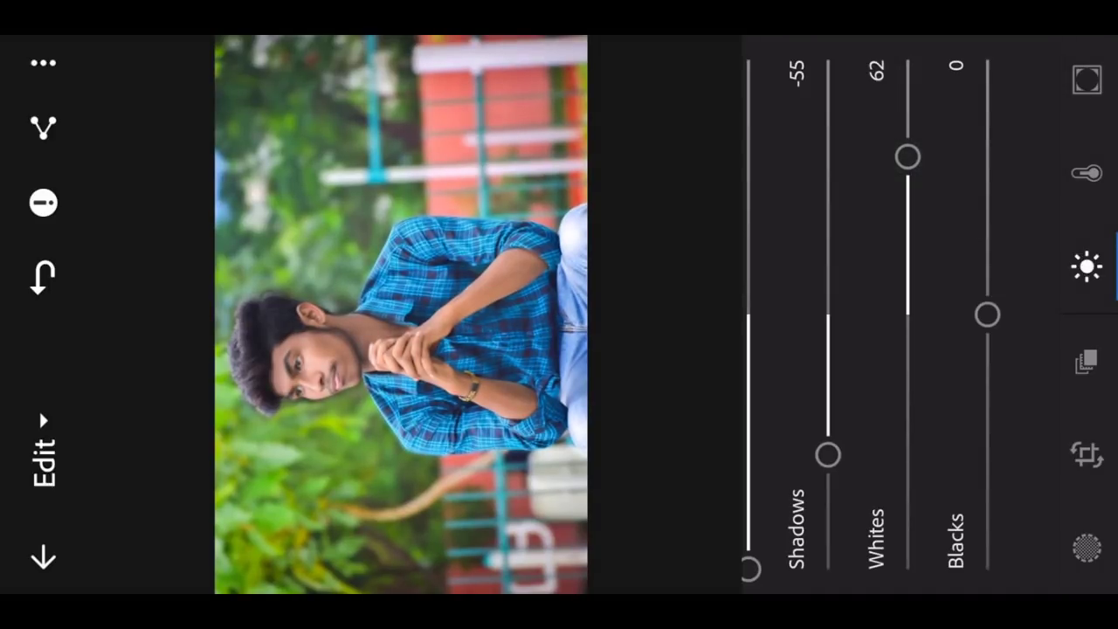
- Lower Shadows to about -51 and compare the edit with the original
{"action": "mouse_move", "coordinate": [852, 444]}
{"action": "left_mouse_down"}
{"action": "mouse_move", "coordinate": [859, 416]}
{"action": "mouse_move", "coordinate": [894, 472]}
{"action": "left_mouse_up"}
{"action": "mouse_move", "coordinate": [828, 444]}
{"action": "left_mouse_down"}
{"action": "mouse_move", "coordinate": [827, 471]}
{"action": "mouse_move", "coordinate": [876, 445]}
{"action": "mouse_move", "coordinate": [883, 455]}
{"action": "mouse_move", "coordinate": [899, 434]}
{"action": "left_mouse_up"}
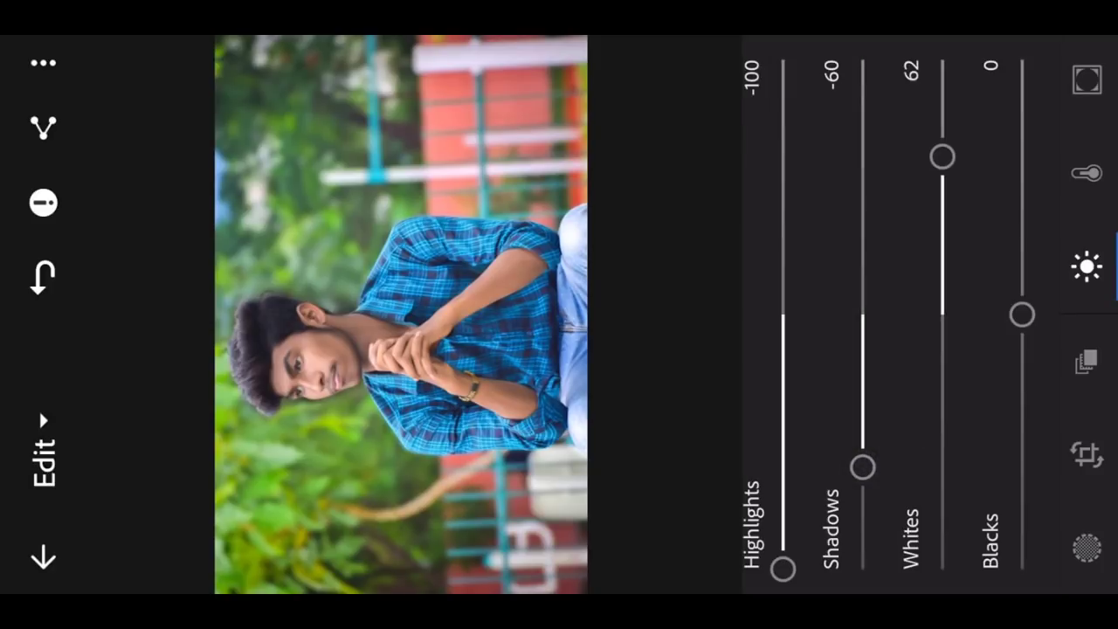
{"action": "mouse_move", "coordinate": [861, 470]}
{"action": "left_mouse_down"}
{"action": "mouse_move", "coordinate": [914, 425]}
{"action": "mouse_move", "coordinate": [911, 437]}
{"action": "mouse_move", "coordinate": [935, 440]}
{"action": "mouse_move", "coordinate": [955, 466]}
{"action": "left_mouse_up"}
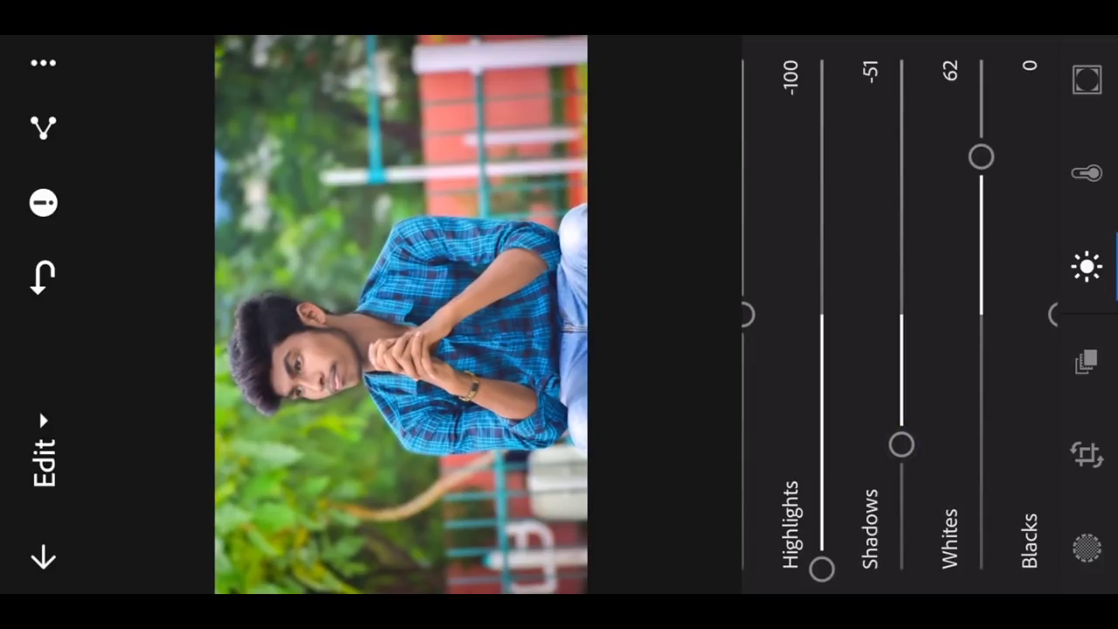
{"action": "left_click_drag", "start_coordinate": [494, 179], "coordinate": [494, 179]}
{"action": "left_click", "coordinate": [1086, 173]}
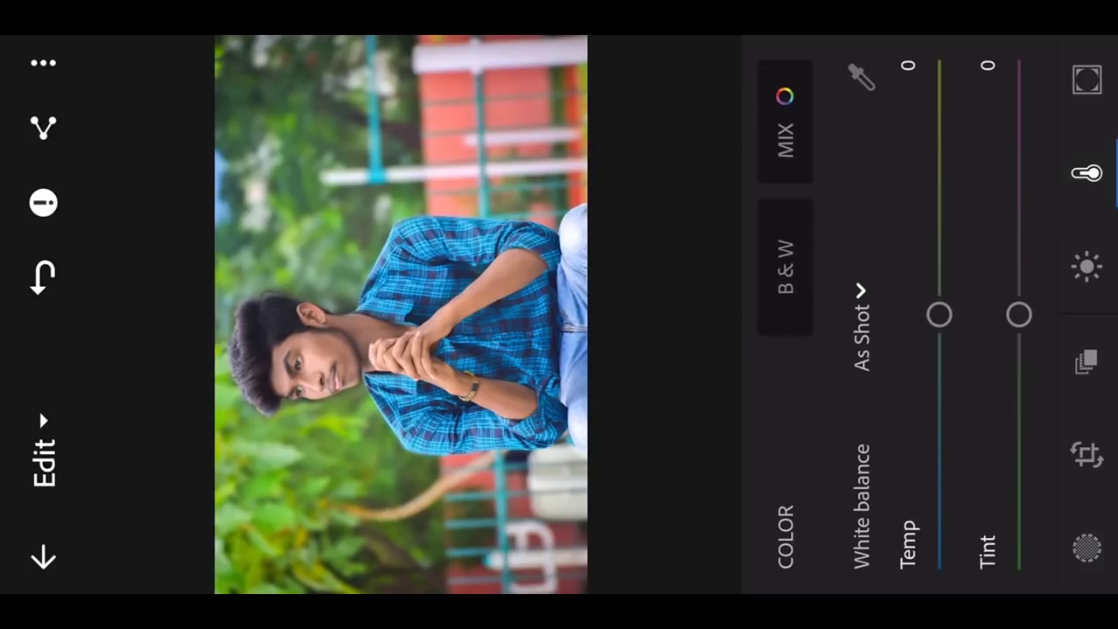
- In Color Mix, brighten the oranges and shift yellows toward orange at saturation 100
{"action": "left_click", "coordinate": [780, 111]}
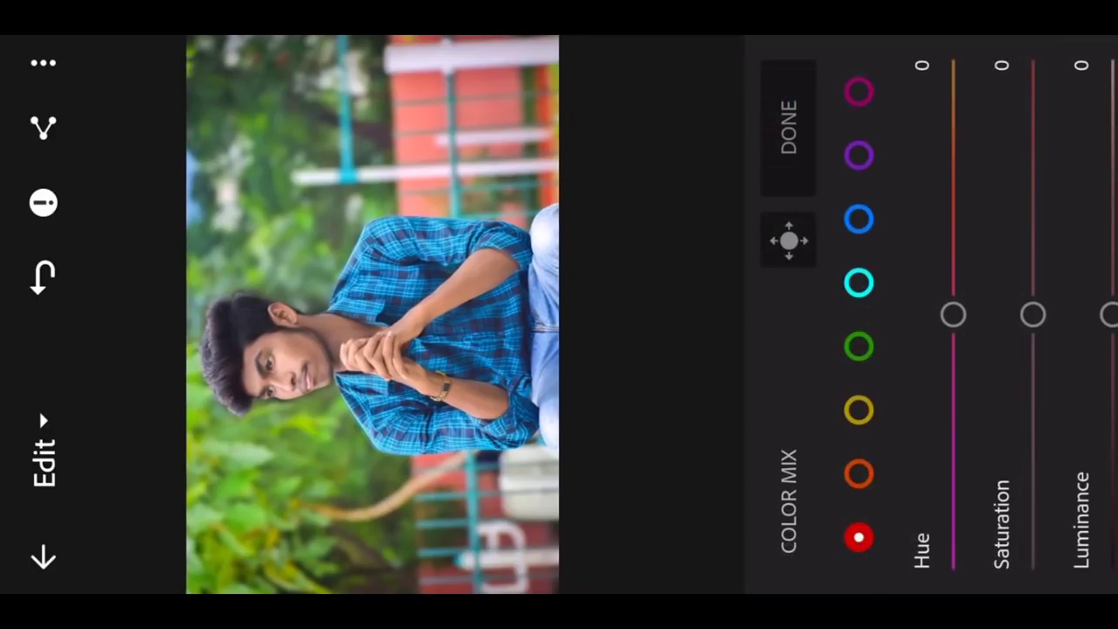
{"action": "left_click", "coordinate": [858, 474]}
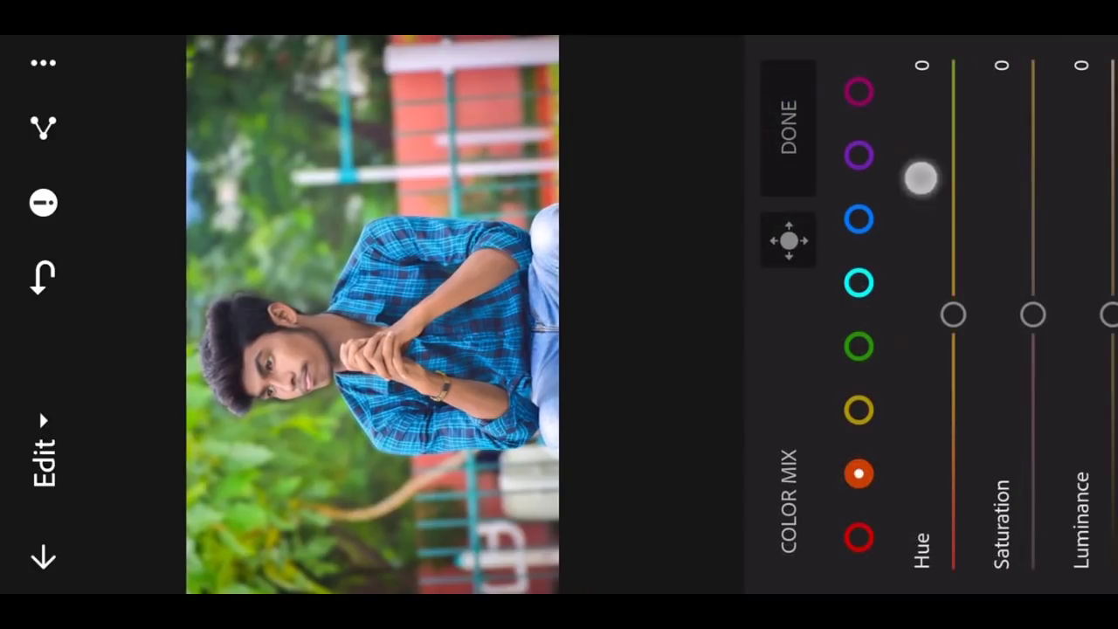
{"action": "left_click_drag", "start_coordinate": [921, 178], "coordinate": [866, 178]}
{"action": "left_click_drag", "start_coordinate": [1058, 314], "coordinate": [1083, 217]}
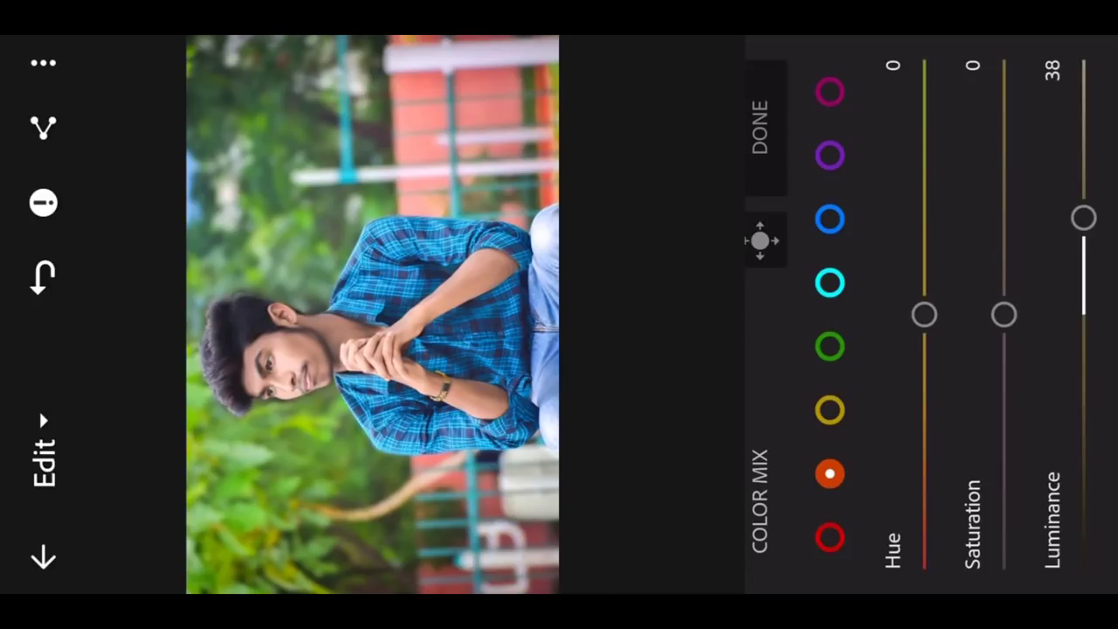
{"action": "left_click", "coordinate": [829, 409]}
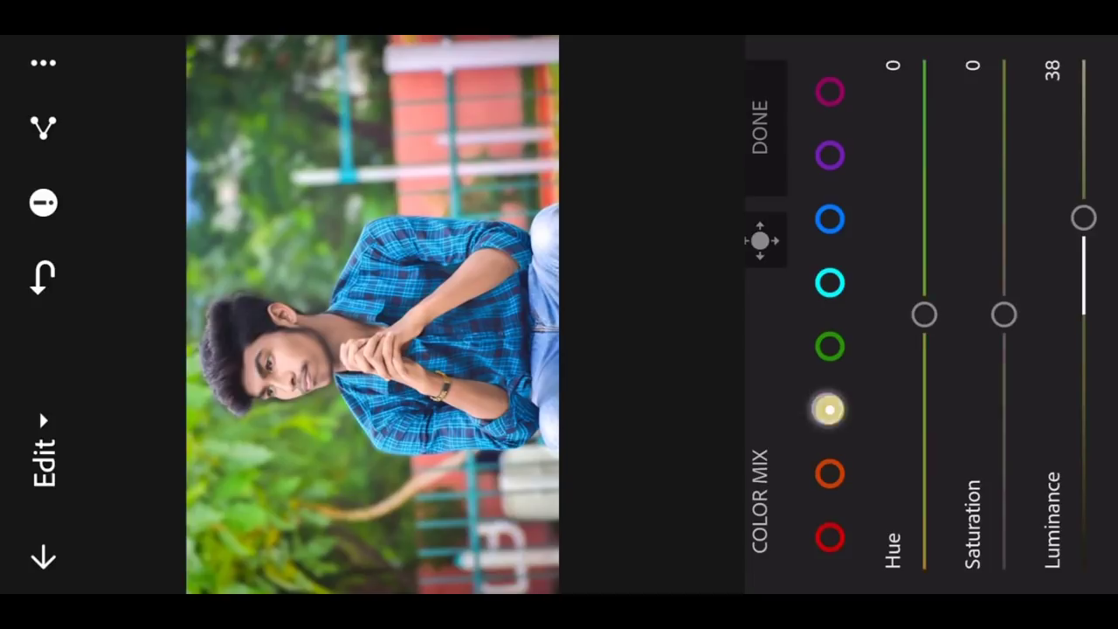
{"action": "left_click_drag", "start_coordinate": [923, 314], "coordinate": [924, 566]}
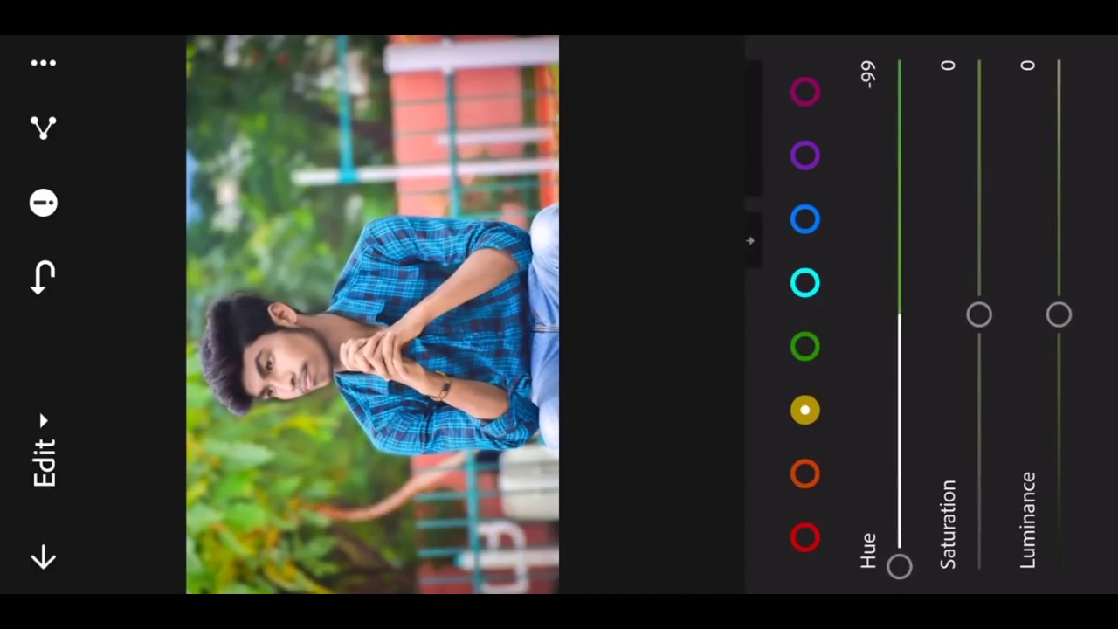
{"action": "left_click", "coordinate": [974, 314]}
{"action": "left_click_drag", "start_coordinate": [973, 314], "coordinate": [1004, 60]}
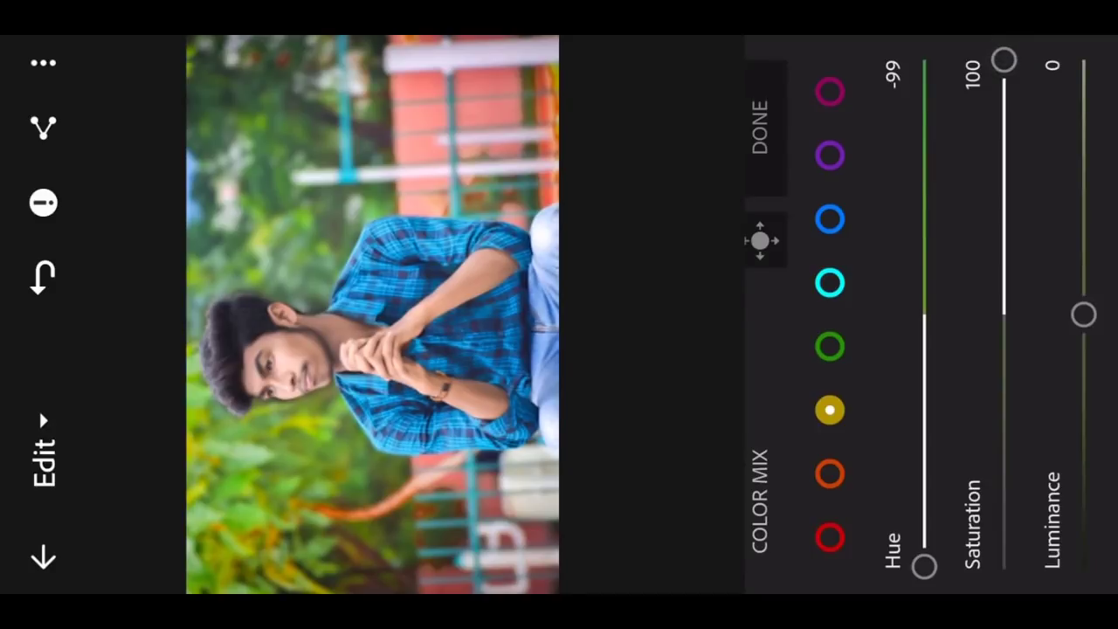
- Set green Hue to -98 and Saturation to -100, turning greens grey
{"action": "left_click", "coordinate": [829, 346]}
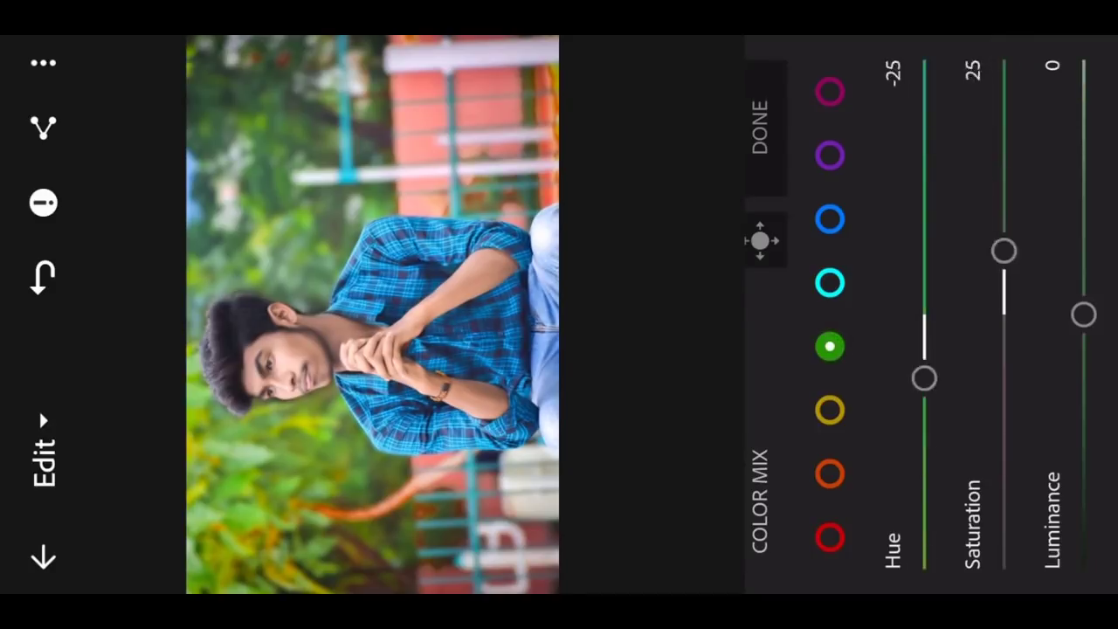
{"action": "left_click_drag", "start_coordinate": [923, 314], "coordinate": [924, 563]}
{"action": "left_click_drag", "start_coordinate": [1003, 315], "coordinate": [1003, 567]}
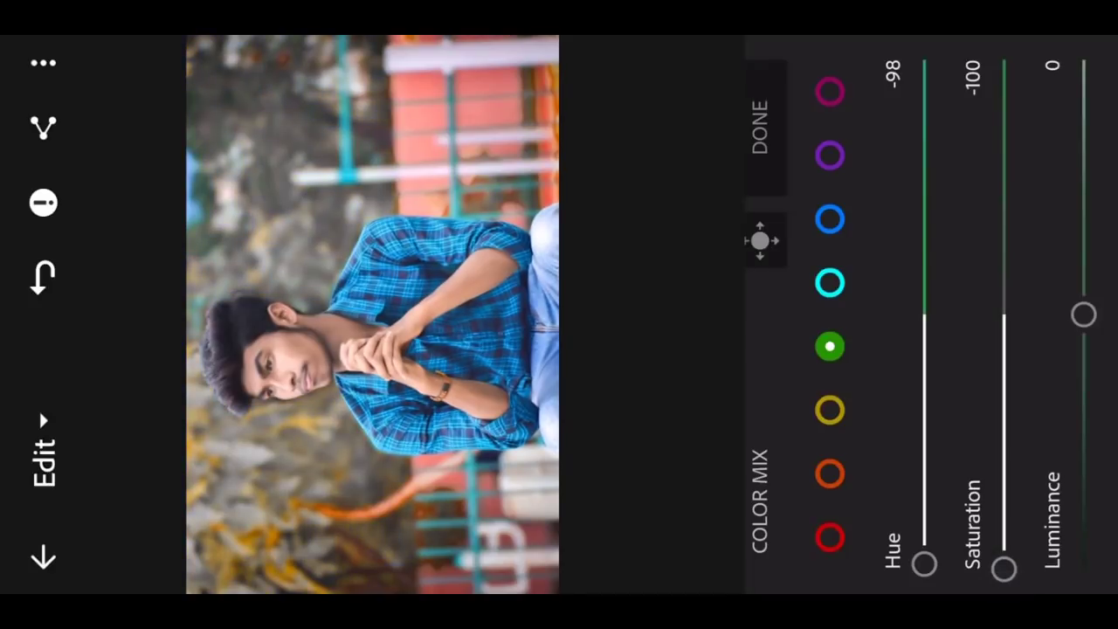
{"action": "left_click", "coordinate": [503, 191]}
- Boost cyan saturation to 94 and blue saturation to 53
{"action": "left_click", "coordinate": [830, 282]}
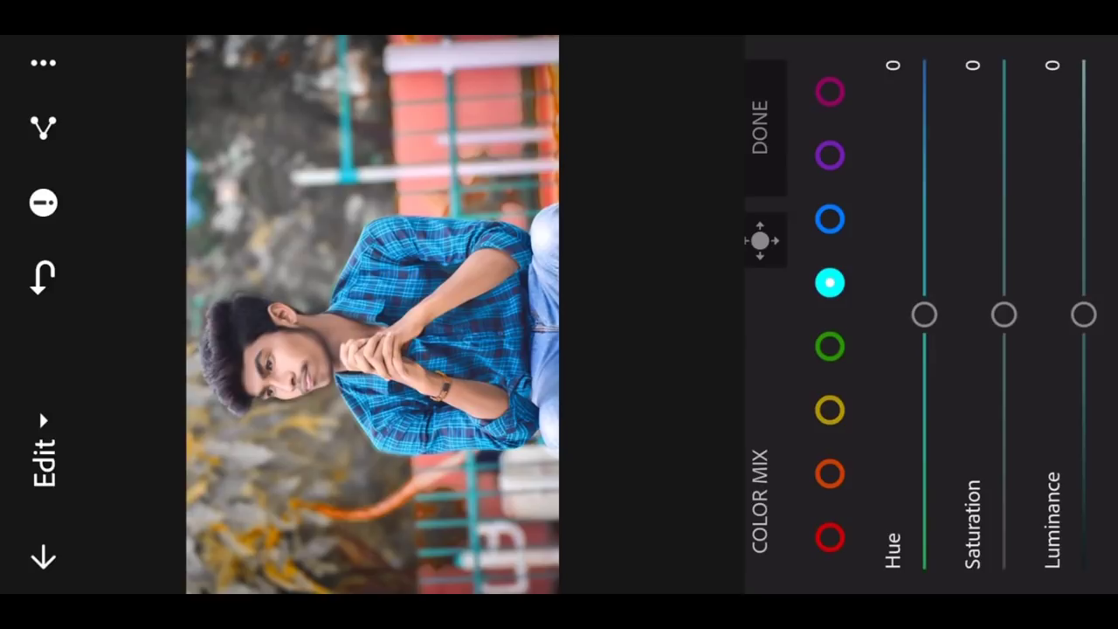
{"action": "mouse_move", "coordinate": [1004, 315]}
{"action": "left_mouse_down"}
{"action": "mouse_move", "coordinate": [1028, 94]}
{"action": "mouse_move", "coordinate": [1004, 75]}
{"action": "left_mouse_up"}
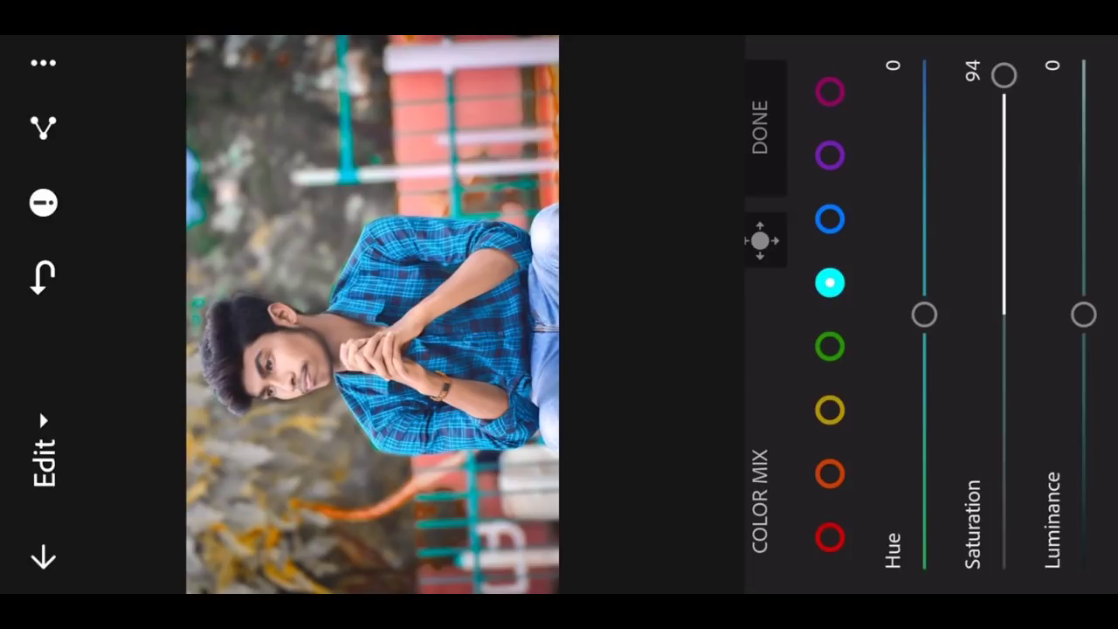
{"action": "left_click", "coordinate": [829, 218]}
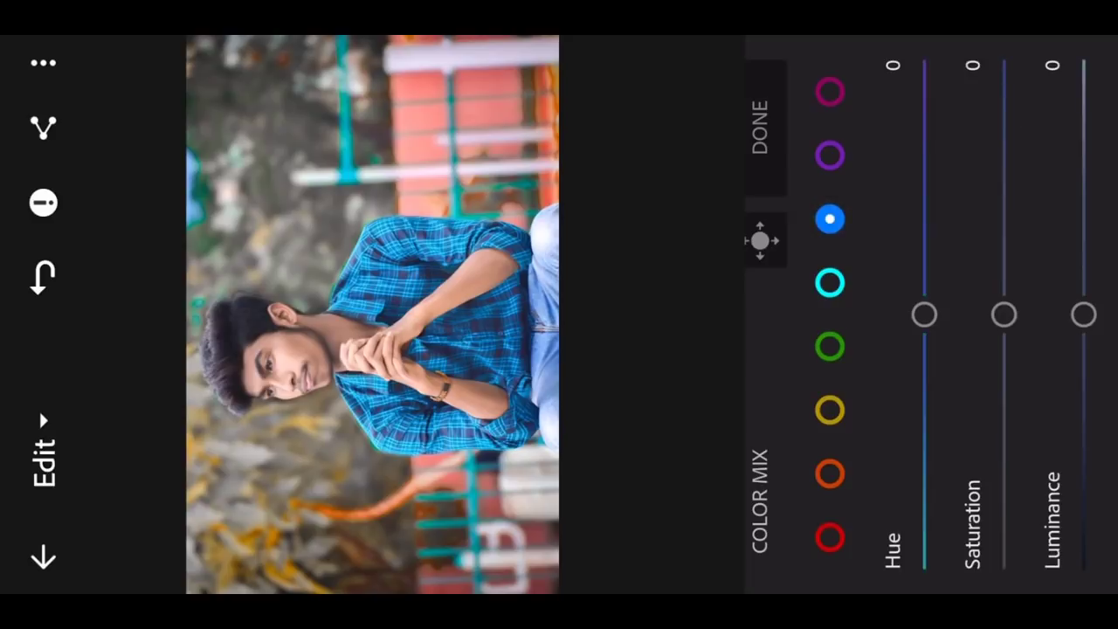
{"action": "left_click_drag", "start_coordinate": [1003, 314], "coordinate": [1003, 189]}
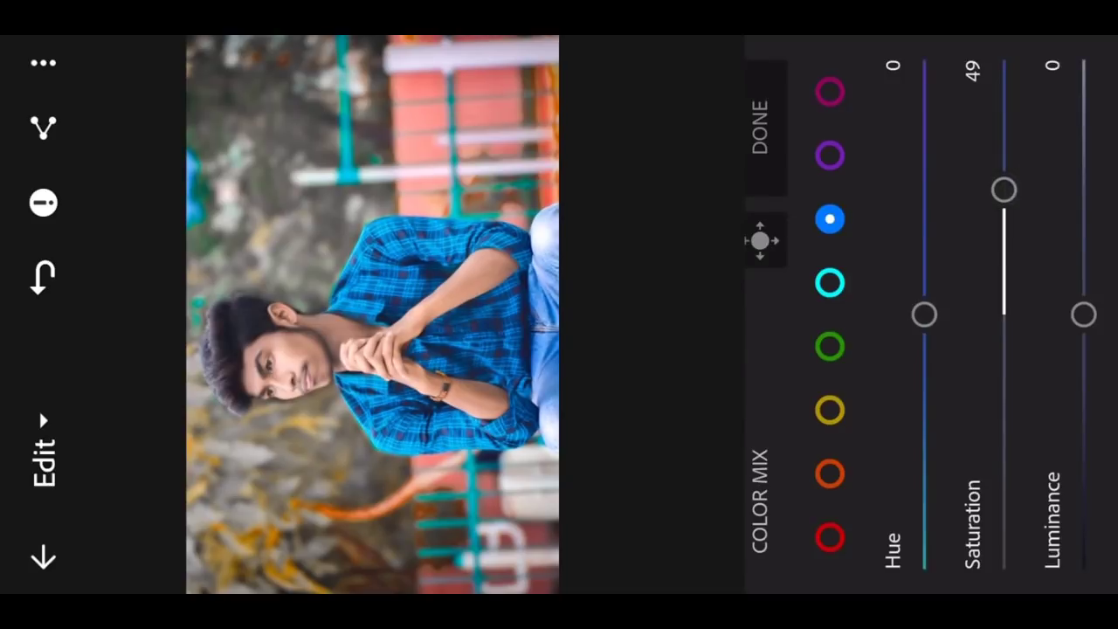
{"action": "mouse_move", "coordinate": [1004, 190]}
{"action": "left_mouse_down"}
{"action": "mouse_move", "coordinate": [1006, 159]}
{"action": "mouse_move", "coordinate": [1025, 199]}
{"action": "mouse_move", "coordinate": [1035, 183]}
{"action": "left_mouse_up"}
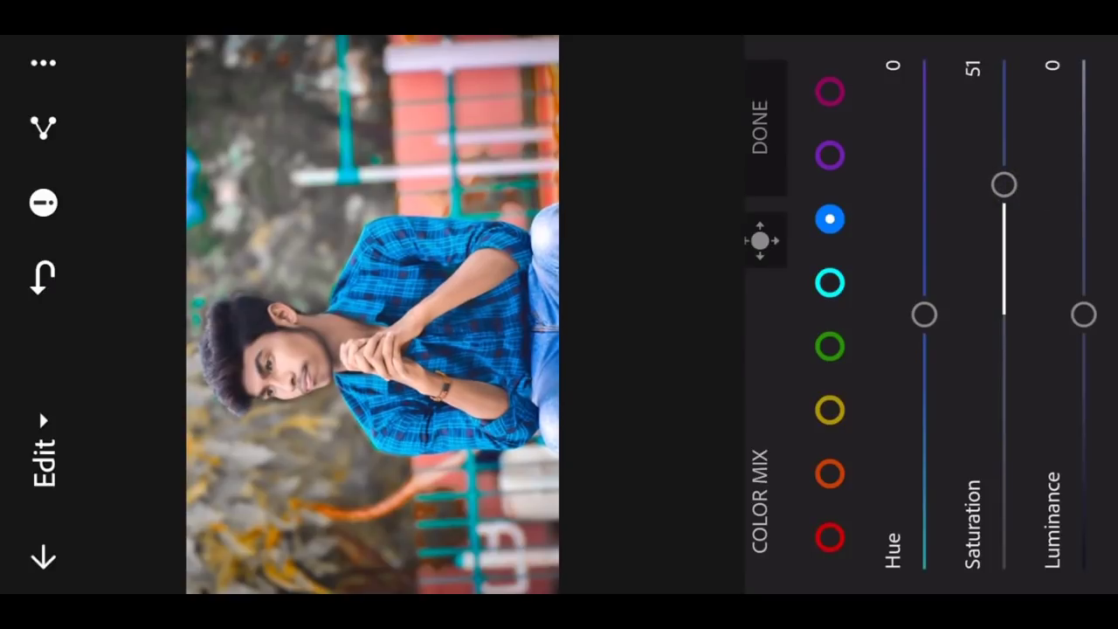
{"action": "left_click_drag", "start_coordinate": [1004, 185], "coordinate": [1027, 150]}
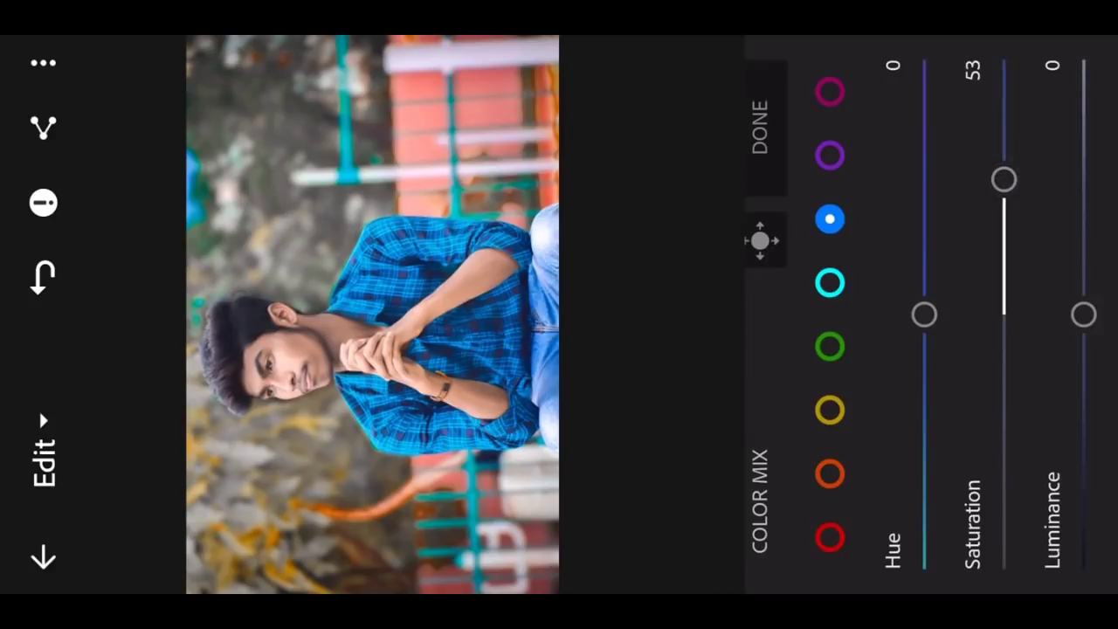
{"action": "left_click", "coordinate": [479, 192]}
{"action": "left_click", "coordinate": [762, 123]}
- In Effects, set Clarity to 22 and Vignette to -35
{"action": "left_click", "coordinate": [1086, 80]}
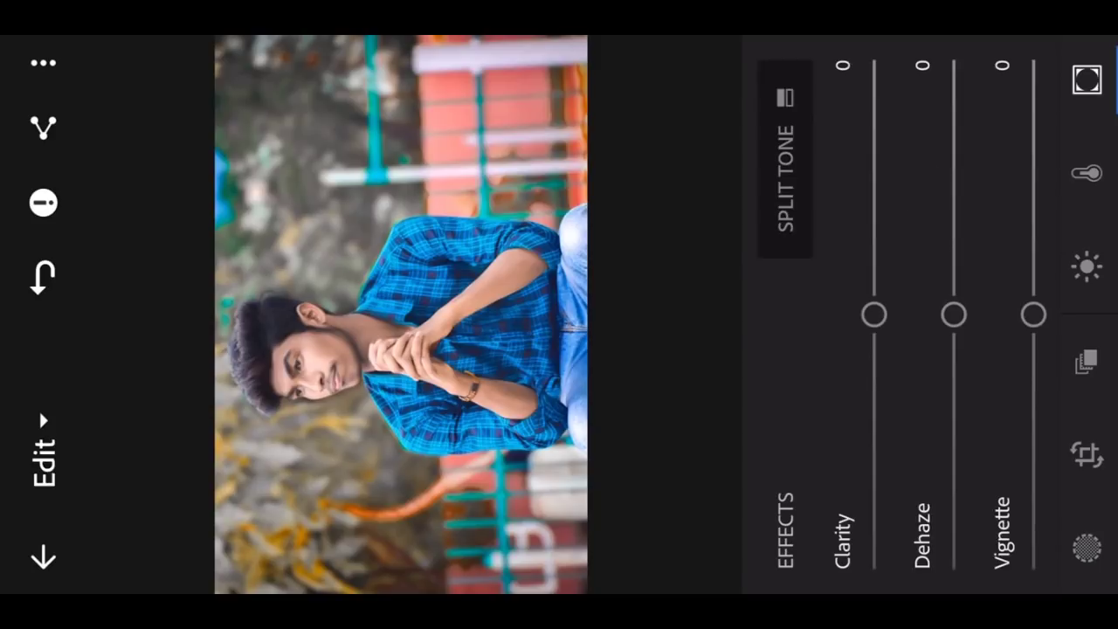
{"action": "left_click_drag", "start_coordinate": [908, 173], "coordinate": [856, 172]}
{"action": "mouse_move", "coordinate": [819, 315]}
{"action": "left_mouse_down"}
{"action": "mouse_move", "coordinate": [853, 237]}
{"action": "mouse_move", "coordinate": [850, 273]}
{"action": "mouse_move", "coordinate": [848, 245]}
{"action": "mouse_move", "coordinate": [861, 276]}
{"action": "mouse_move", "coordinate": [874, 258]}
{"action": "left_mouse_up"}
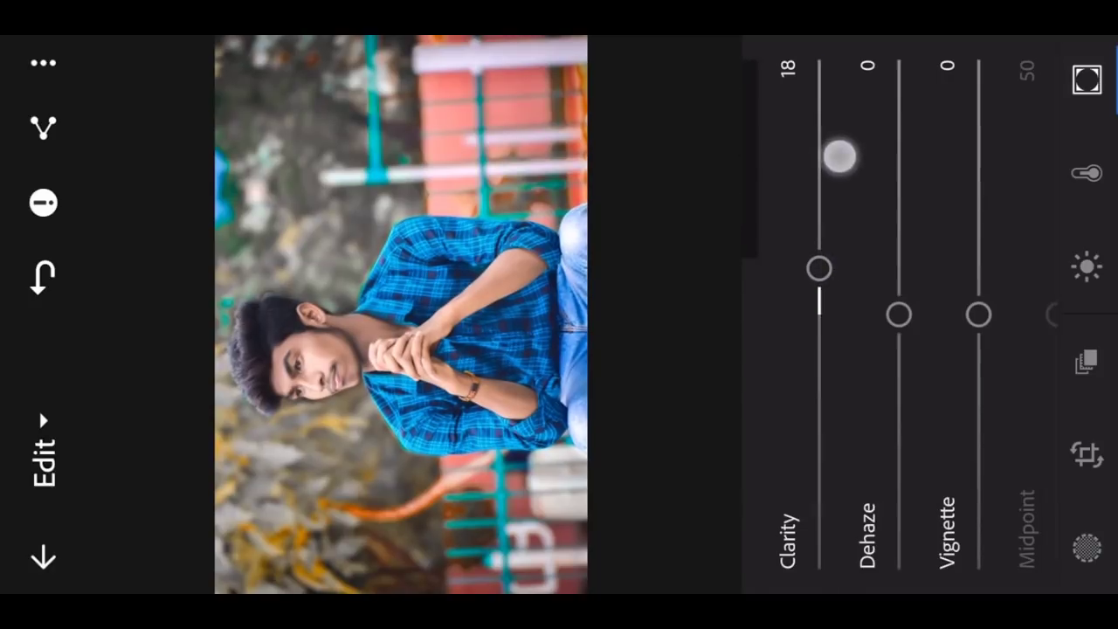
{"action": "left_click_drag", "start_coordinate": [841, 155], "coordinate": [761, 132]}
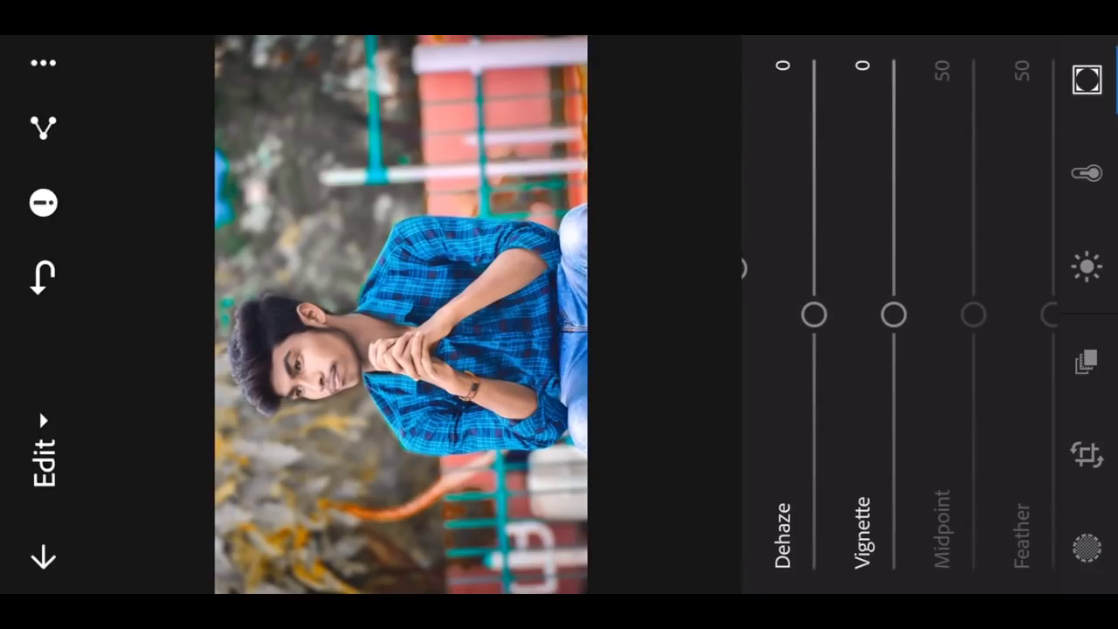
{"action": "left_click_drag", "start_coordinate": [894, 315], "coordinate": [941, 434]}
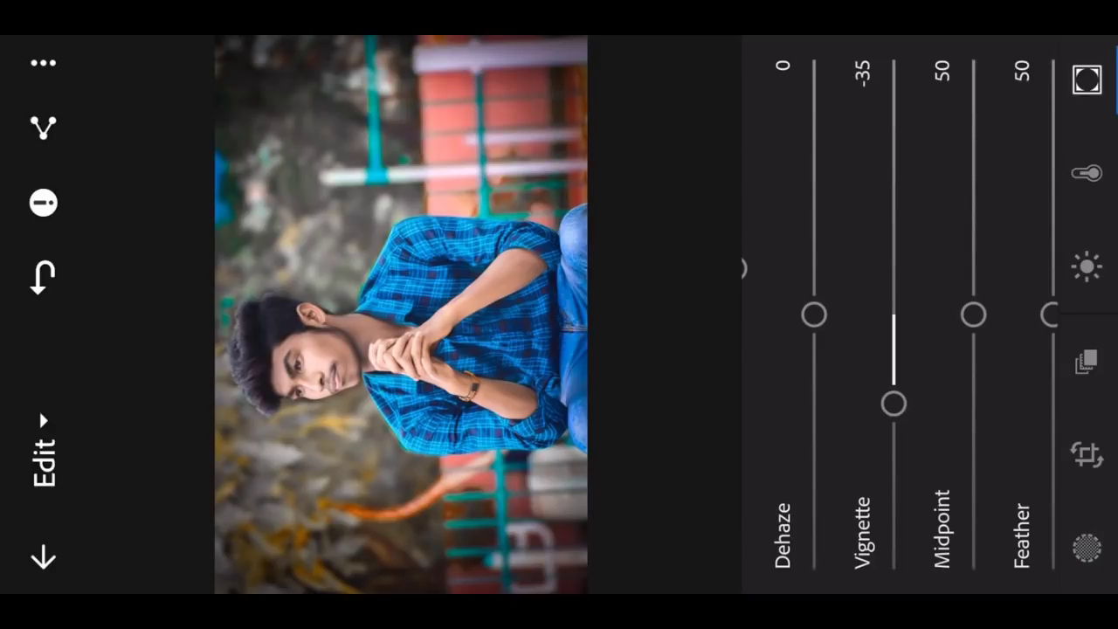
{"action": "left_click_drag", "start_coordinate": [838, 179], "coordinate": [961, 195]}
{"action": "mouse_move", "coordinate": [841, 268]}
{"action": "left_mouse_down"}
{"action": "mouse_move", "coordinate": [865, 223]}
{"action": "mouse_move", "coordinate": [906, 253]}
{"action": "mouse_move", "coordinate": [918, 296]}
{"action": "mouse_move", "coordinate": [946, 257]}
{"action": "left_mouse_up"}
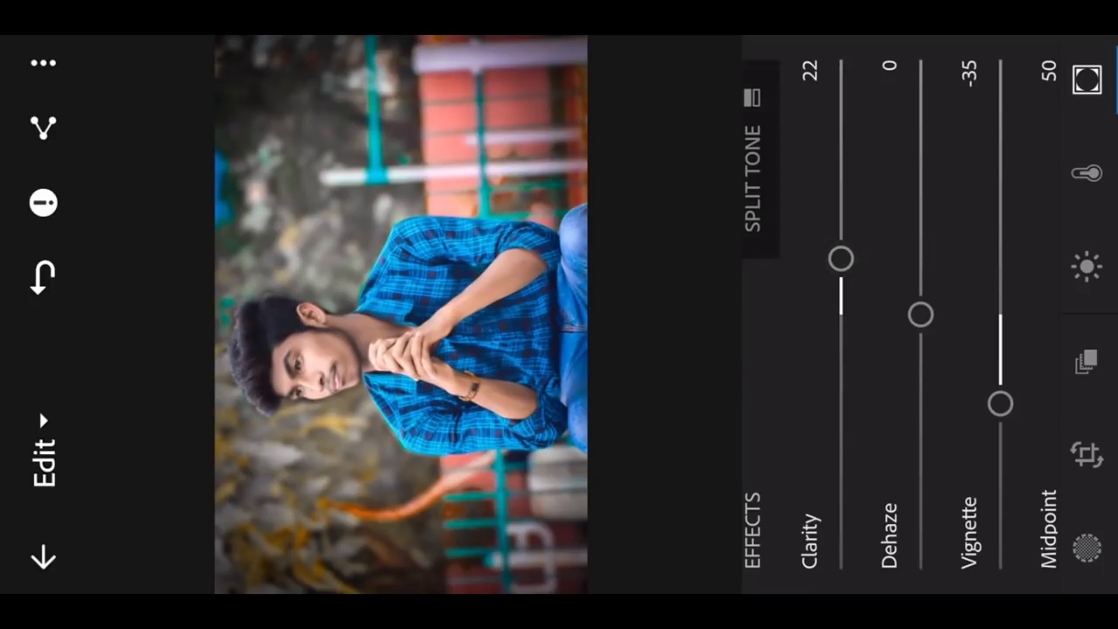
{"action": "left_click_drag", "start_coordinate": [499, 191], "coordinate": [498, 191]}
- Save the photo to the device at Highest Available Quality
{"action": "left_click", "coordinate": [45, 65]}
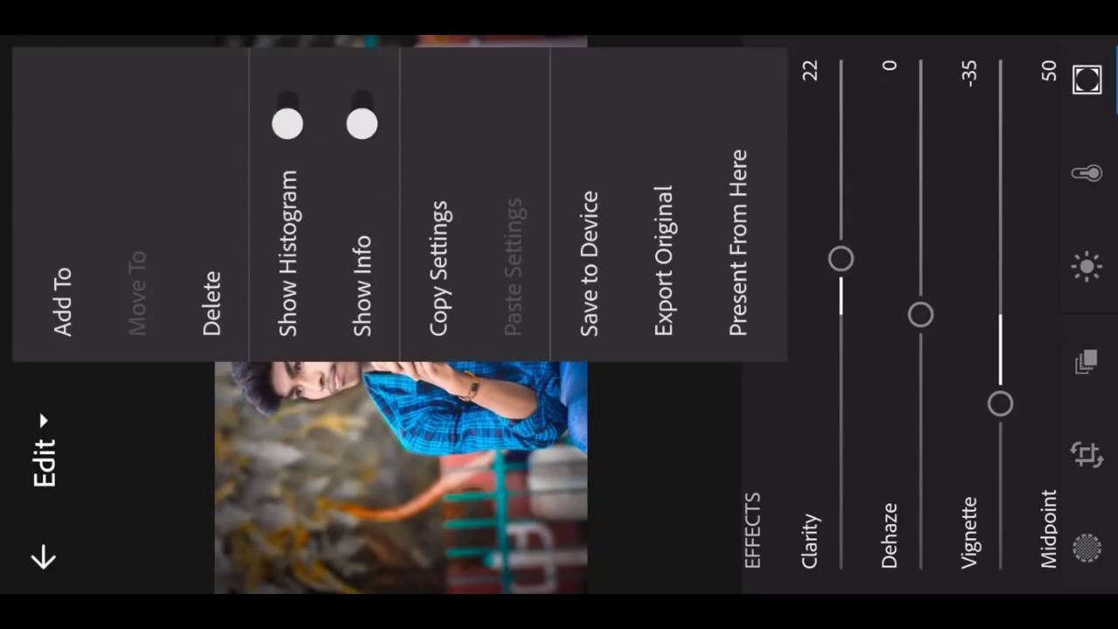
{"action": "left_click", "coordinate": [590, 262]}
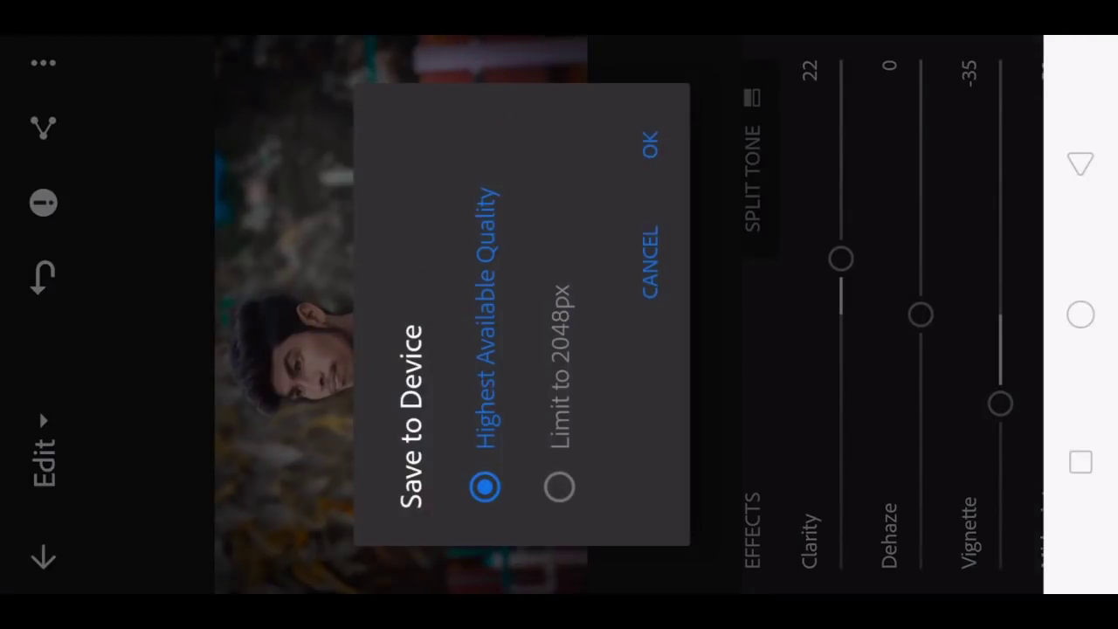
{"action": "left_click", "coordinate": [649, 145]}
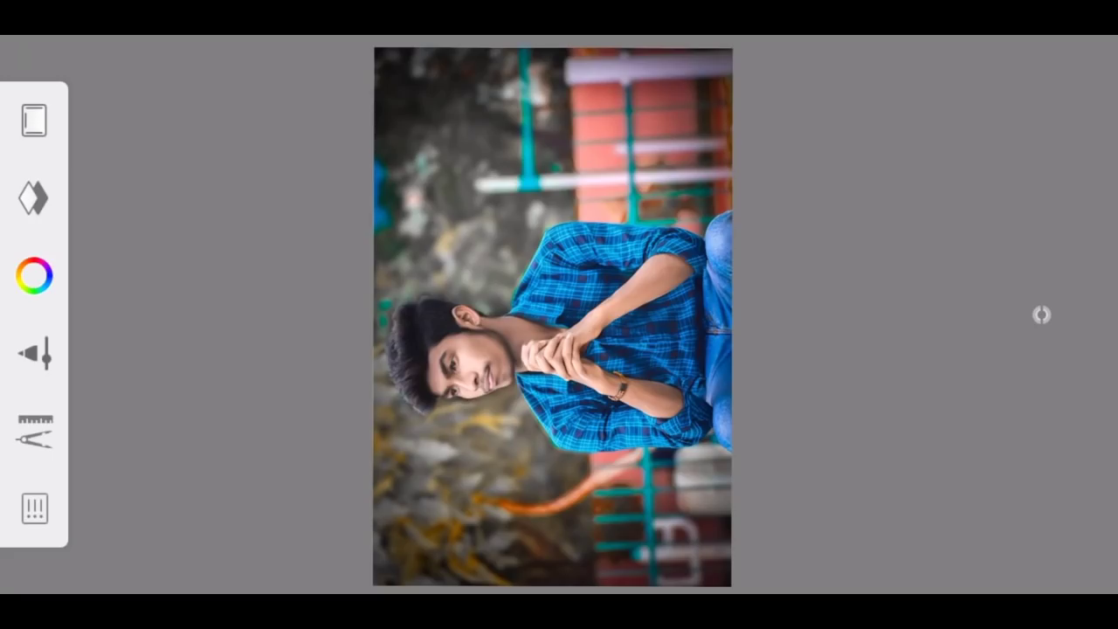
- Shrink the Smudge Round Bristle Brush to about 19.5 and zoom toward the face
{"action": "scroll", "coordinate": [576, 318], "scroll_direction": "down", "scroll_amount": 3}
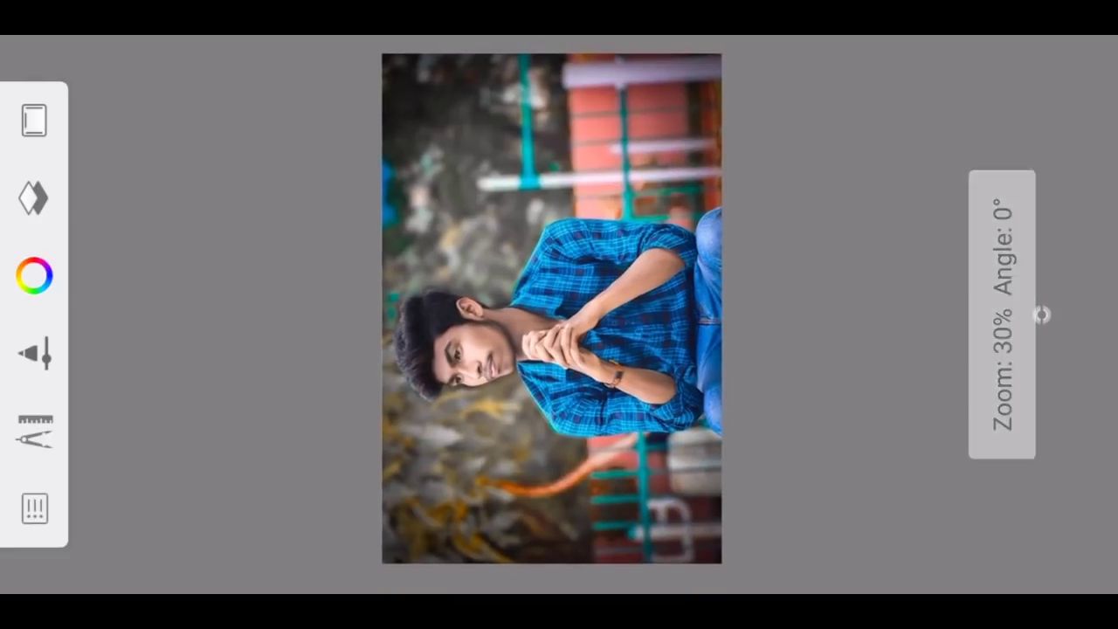
{"action": "left_click", "coordinate": [34, 354]}
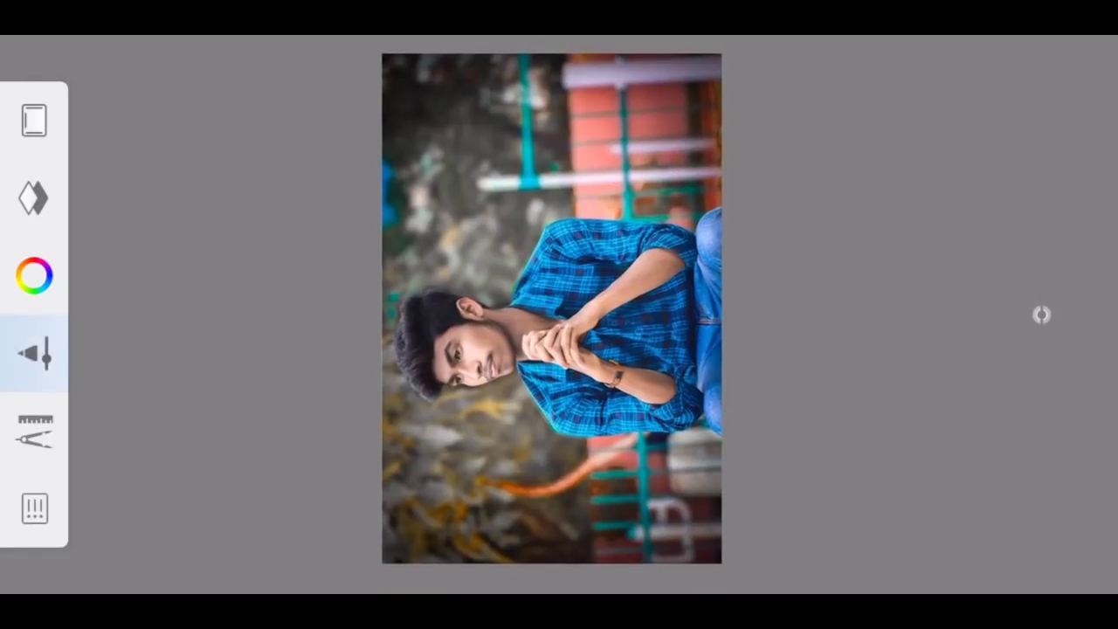
{"action": "left_click", "coordinate": [54, 196]}
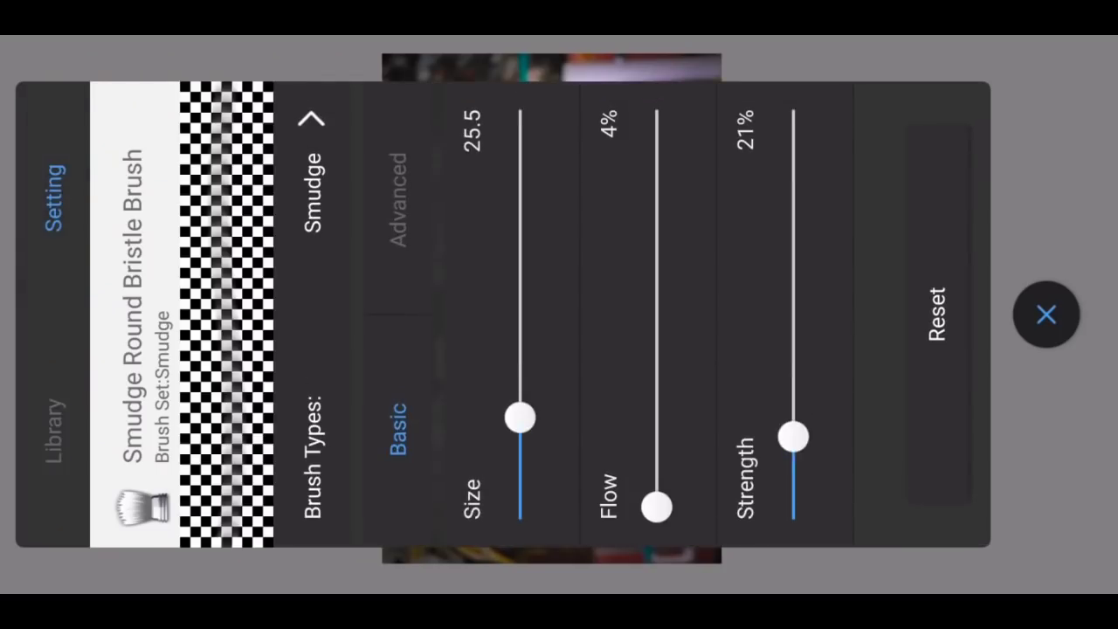
{"action": "mouse_move", "coordinate": [519, 417]}
{"action": "left_mouse_down"}
{"action": "mouse_move", "coordinate": [519, 451]}
{"action": "mouse_move", "coordinate": [520, 441]}
{"action": "left_mouse_up"}
{"action": "scroll", "coordinate": [467, 364], "scroll_direction": "up", "scroll_amount": 2}
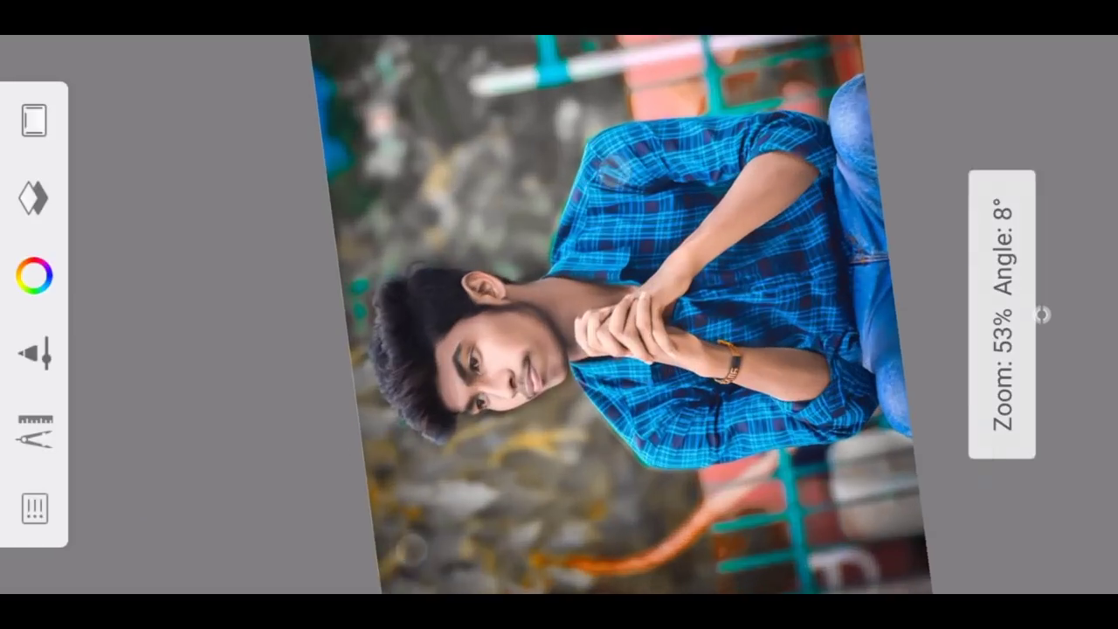
{"action": "scroll", "coordinate": [467, 367], "scroll_direction": "up", "scroll_amount": 3}
{"action": "scroll", "coordinate": [465, 373], "scroll_direction": "up", "scroll_amount": 3}
{"action": "scroll", "coordinate": [465, 374], "scroll_direction": "up", "scroll_amount": 3}
{"action": "scroll", "coordinate": [484, 324], "scroll_direction": "up", "scroll_amount": 1}
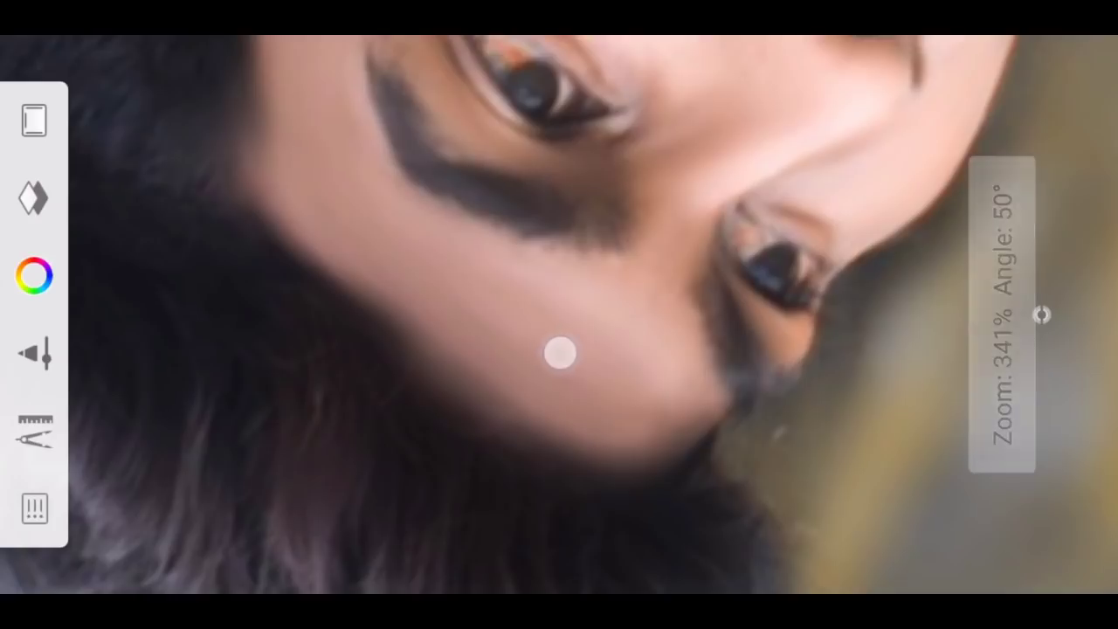
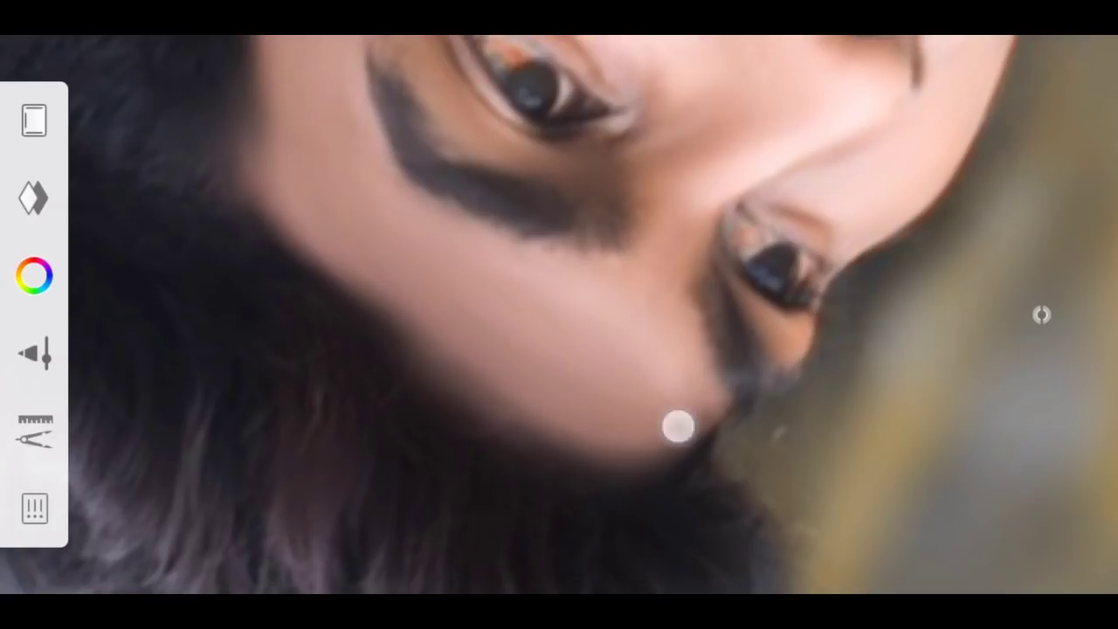
- Zoom in on the portrait, then shrink the smudge brush and raise its flow
{"action": "scroll", "coordinate": [467, 350], "scroll_direction": "up", "scroll_amount": 2}
{"action": "scroll", "coordinate": [489, 341], "scroll_direction": "up", "scroll_amount": 2}
{"action": "scroll", "coordinate": [506, 336], "scroll_direction": "up", "scroll_amount": 2}
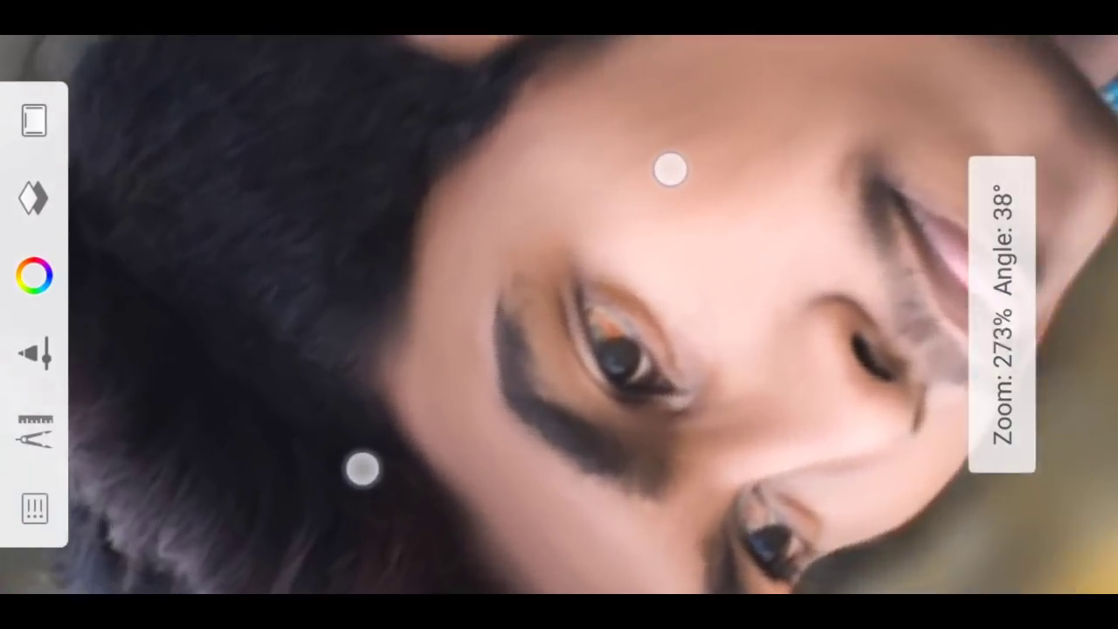
{"action": "scroll", "coordinate": [510, 333], "scroll_direction": "up", "scroll_amount": 2}
{"action": "scroll", "coordinate": [555, 328], "scroll_direction": "down", "scroll_amount": 2}
{"action": "scroll", "coordinate": [611, 314], "scroll_direction": "down", "scroll_amount": 2}
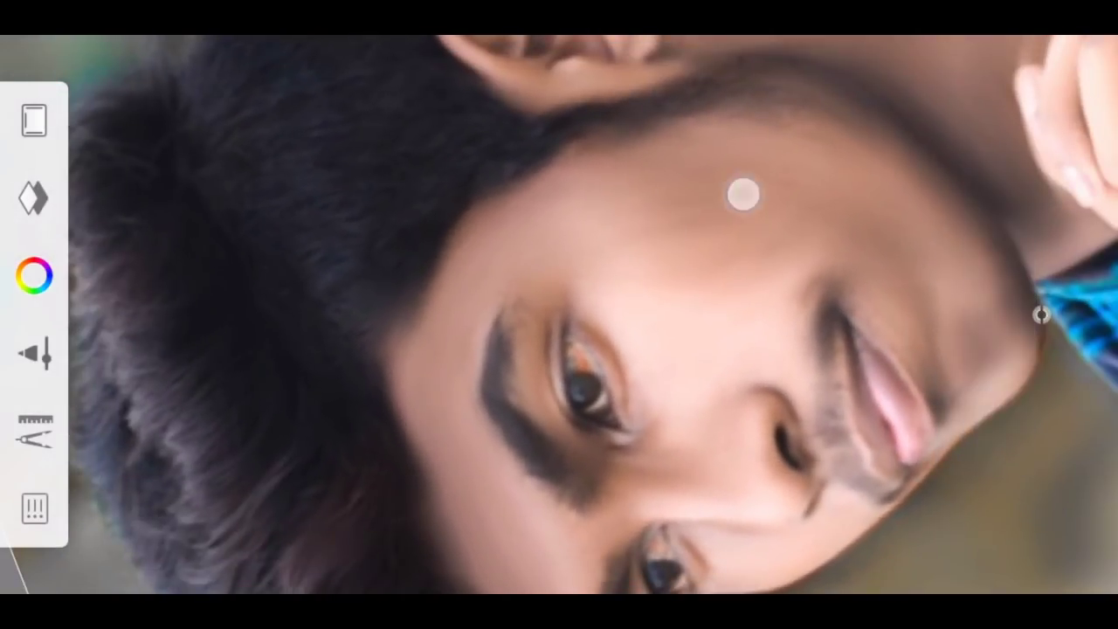
{"action": "scroll", "coordinate": [593, 311], "scroll_direction": "down", "scroll_amount": 1}
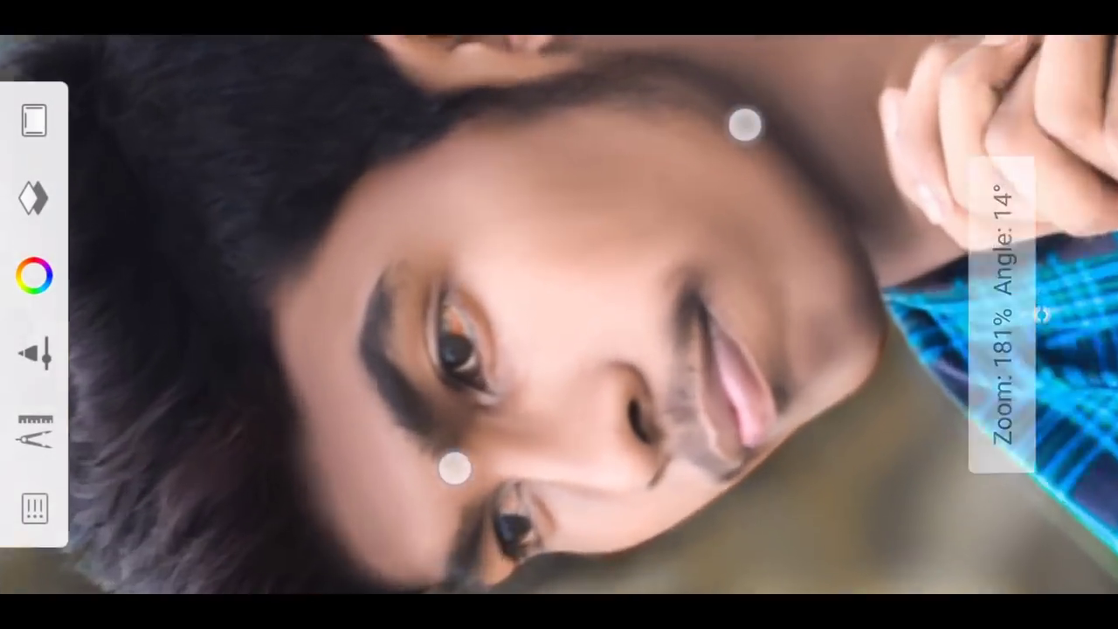
{"action": "scroll", "coordinate": [612, 314], "scroll_direction": "up", "scroll_amount": 2}
{"action": "scroll", "coordinate": [618, 286], "scroll_direction": "up", "scroll_amount": 1}
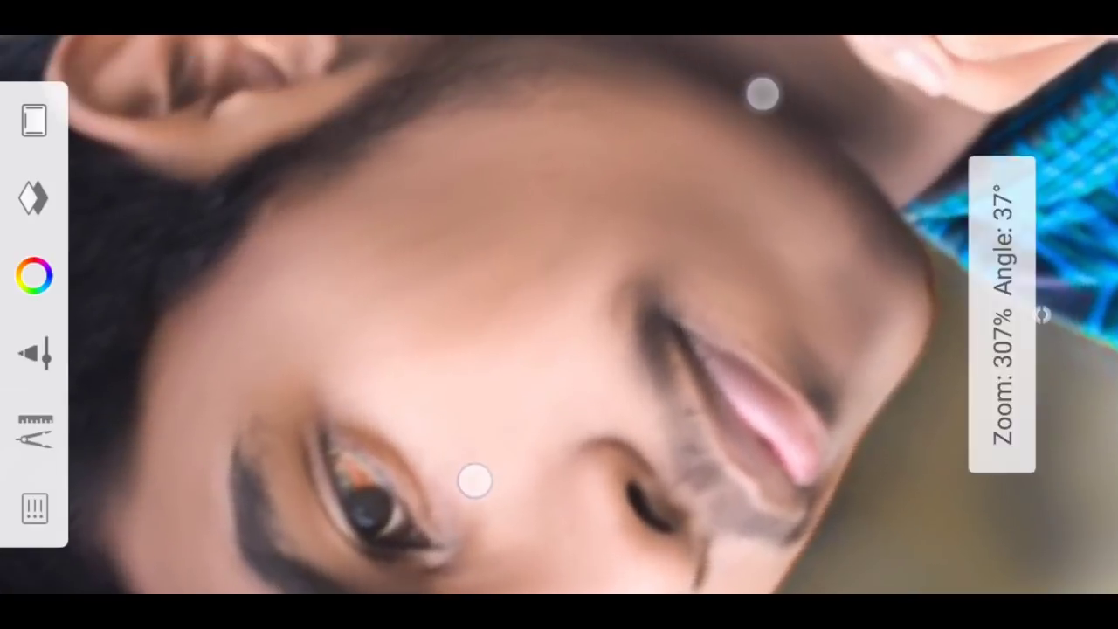
{"action": "scroll", "coordinate": [649, 280], "scroll_direction": "up", "scroll_amount": 1}
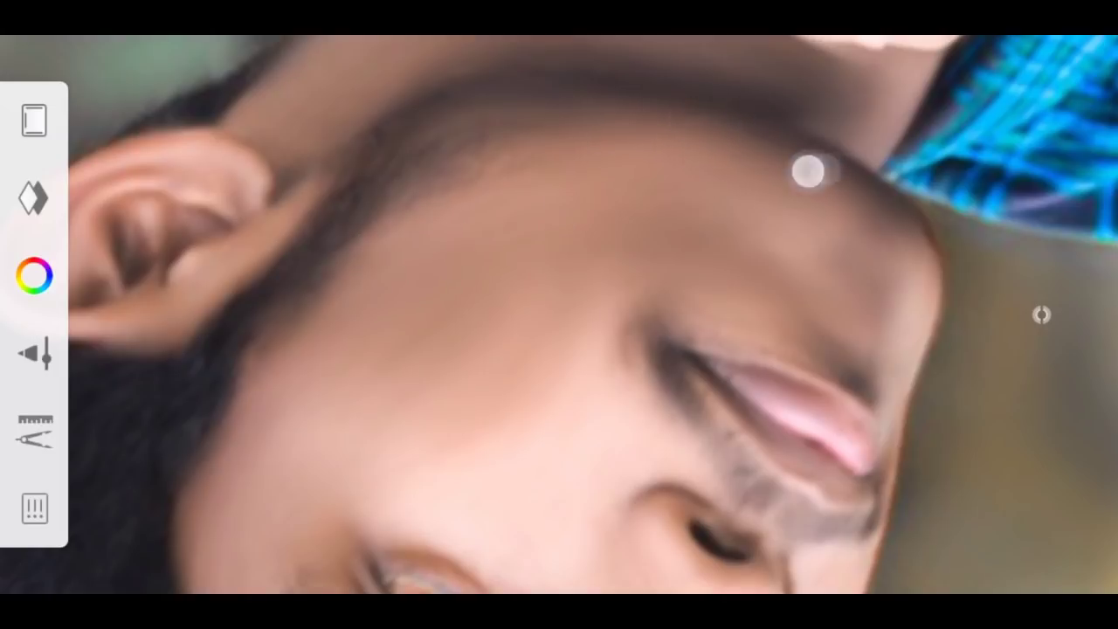
{"action": "scroll", "coordinate": [786, 209], "scroll_direction": "down", "scroll_amount": 2}
{"action": "scroll", "coordinate": [620, 296], "scroll_direction": "down", "scroll_amount": 2}
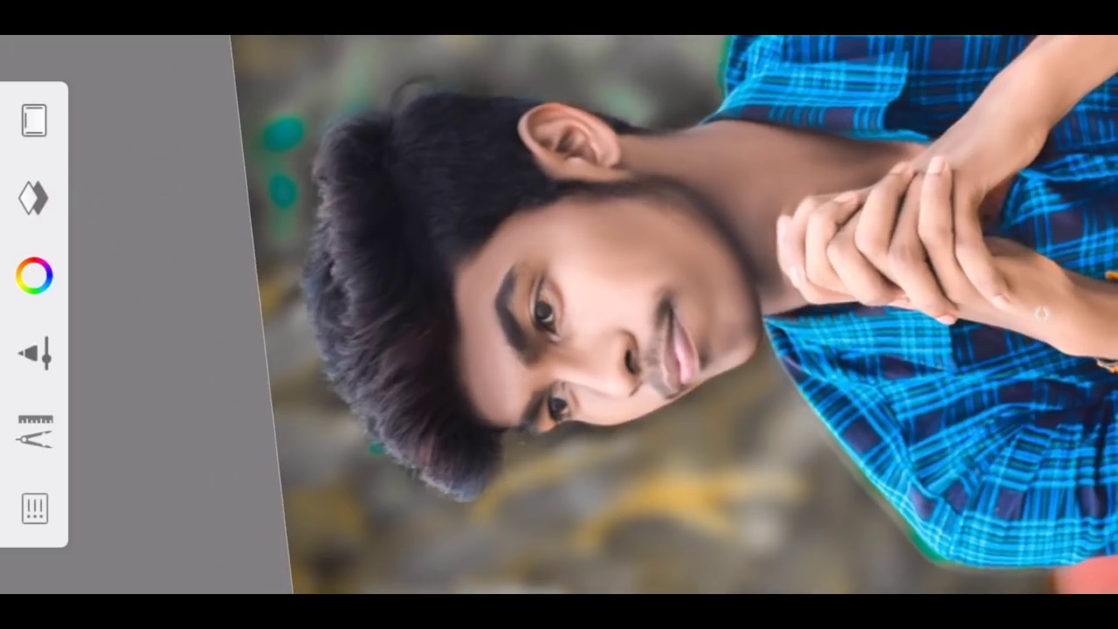
{"action": "scroll", "coordinate": [526, 419], "scroll_direction": "up", "scroll_amount": 2}
{"action": "scroll", "coordinate": [567, 200], "scroll_direction": "up", "scroll_amount": 2}
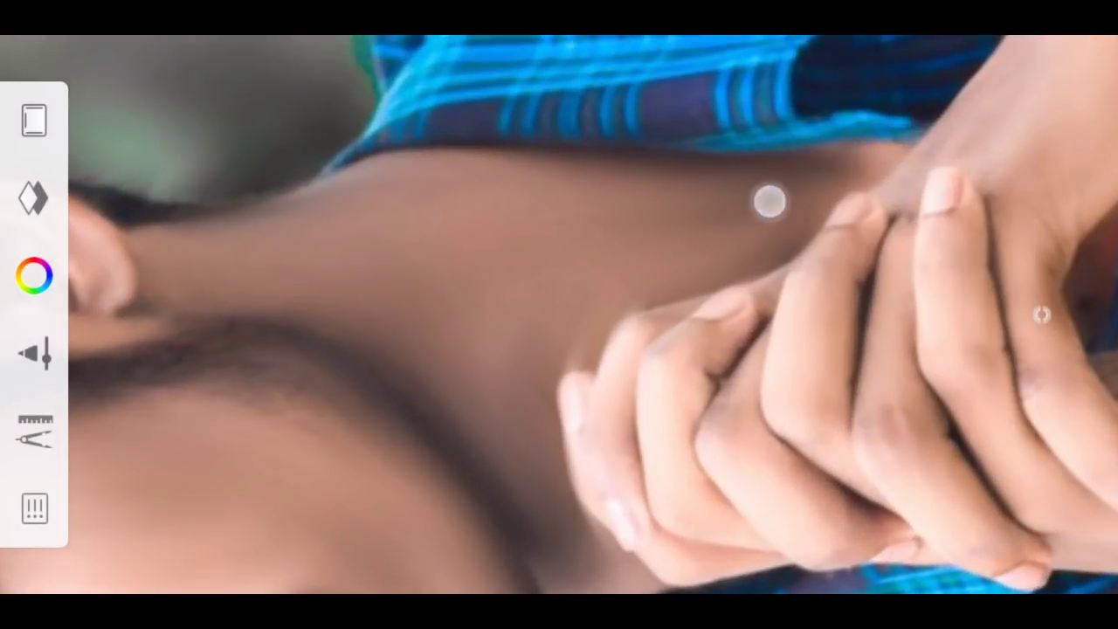
{"action": "scroll", "coordinate": [629, 262], "scroll_direction": "down", "scroll_amount": 2}
{"action": "scroll", "coordinate": [626, 295], "scroll_direction": "down", "scroll_amount": 2}
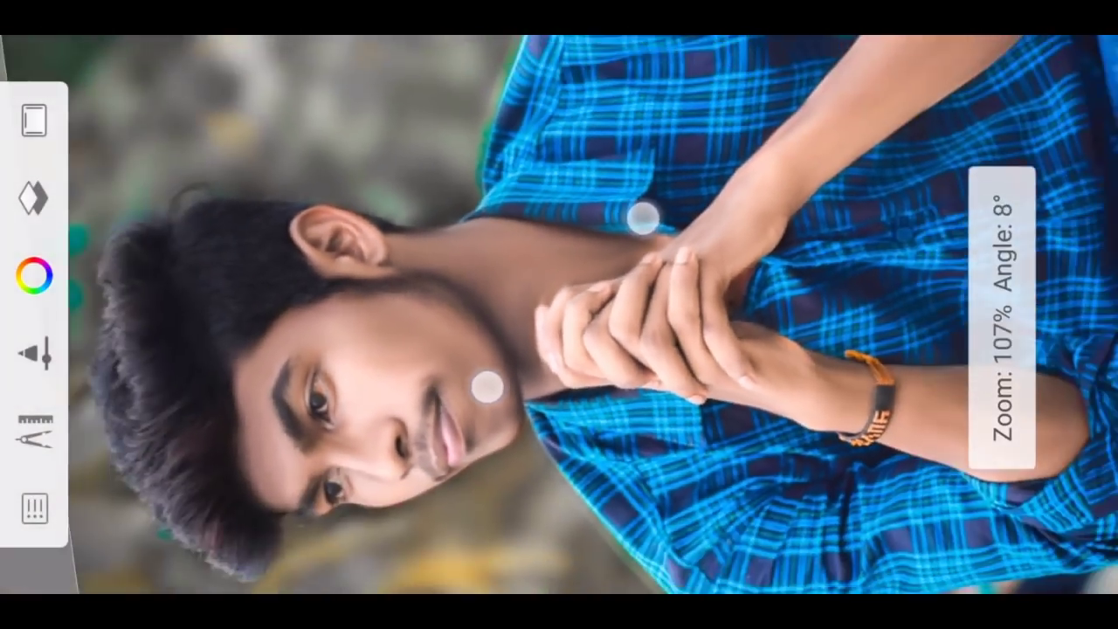
{"action": "scroll", "coordinate": [594, 293], "scroll_direction": "down", "scroll_amount": 2}
{"action": "scroll", "coordinate": [594, 294], "scroll_direction": "up", "scroll_amount": 1}
{"action": "scroll", "coordinate": [520, 280], "scroll_direction": "up", "scroll_amount": 2}
{"action": "scroll", "coordinate": [623, 235], "scroll_direction": "up", "scroll_amount": 3}
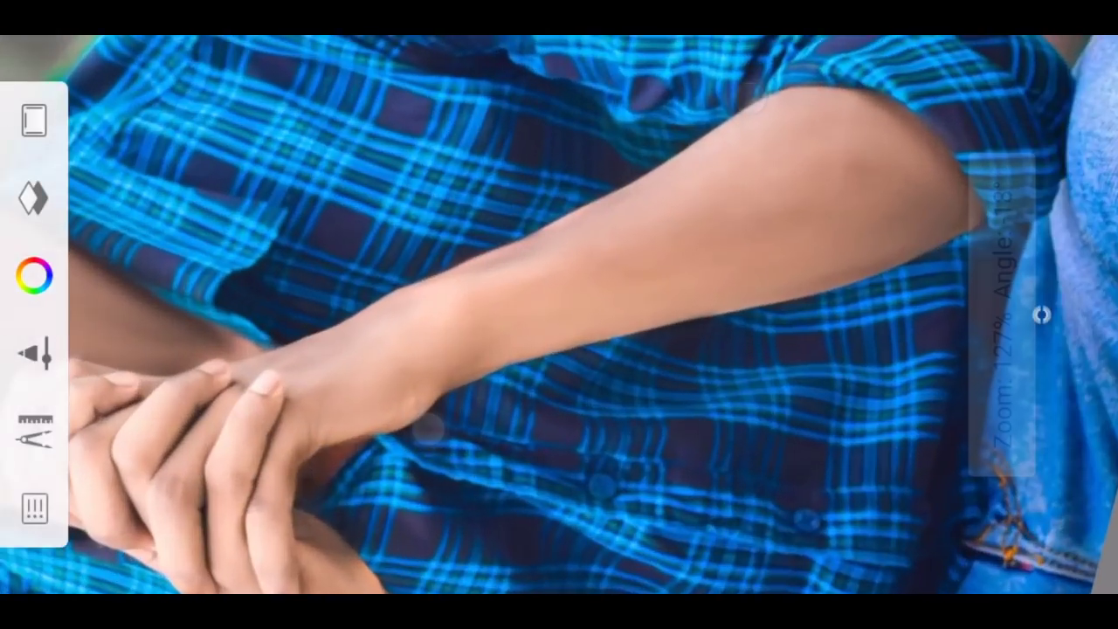
{"action": "scroll", "coordinate": [913, 163], "scroll_direction": "up", "scroll_amount": 1}
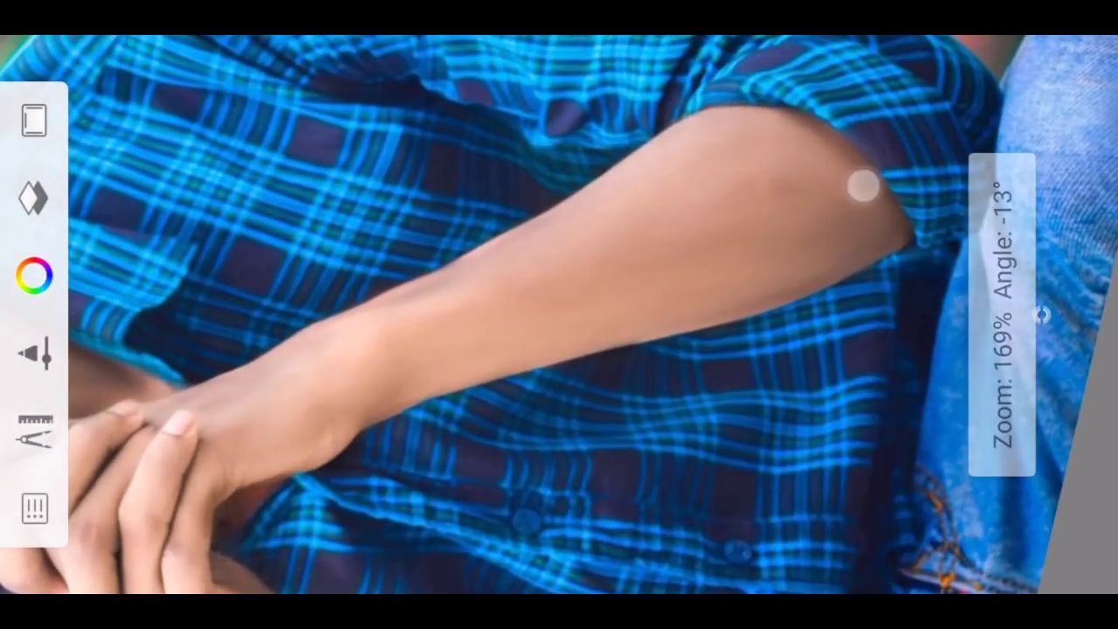
{"action": "scroll", "coordinate": [769, 204], "scroll_direction": "down", "scroll_amount": 2}
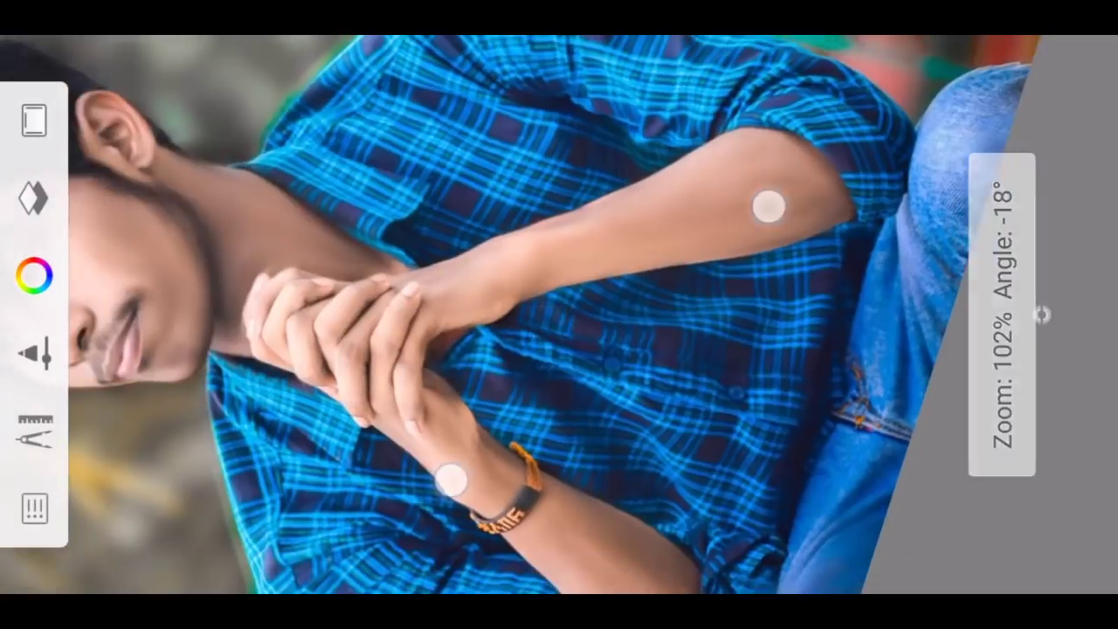
{"action": "scroll", "coordinate": [710, 155], "scroll_direction": "up", "scroll_amount": 2}
{"action": "scroll", "coordinate": [723, 107], "scroll_direction": "up", "scroll_amount": 3}
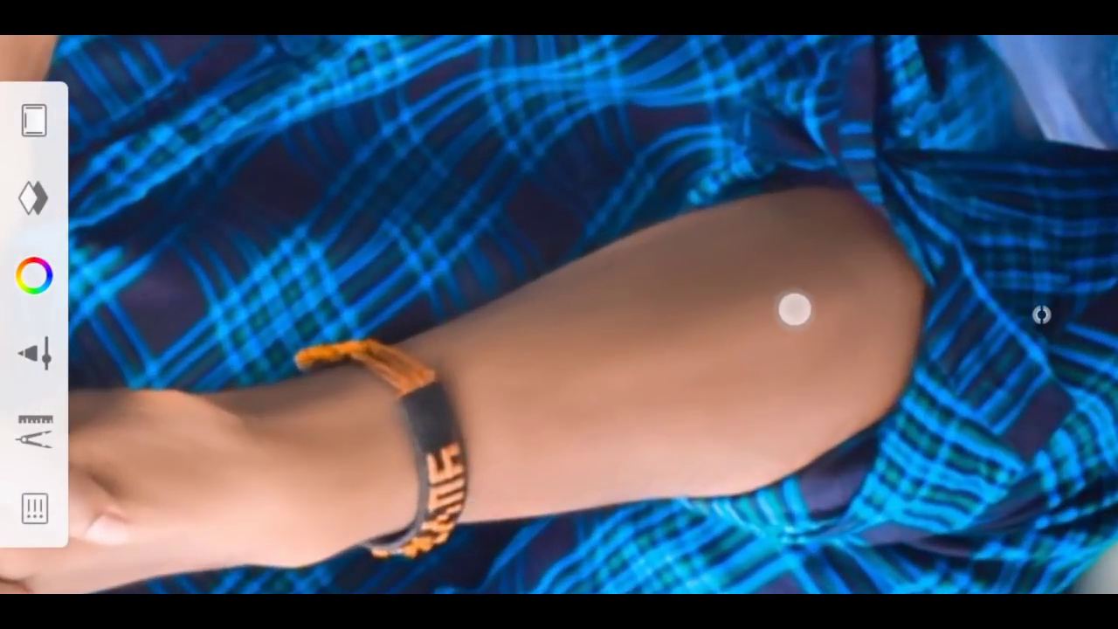
{"action": "scroll", "coordinate": [581, 292], "scroll_direction": "down", "scroll_amount": 2}
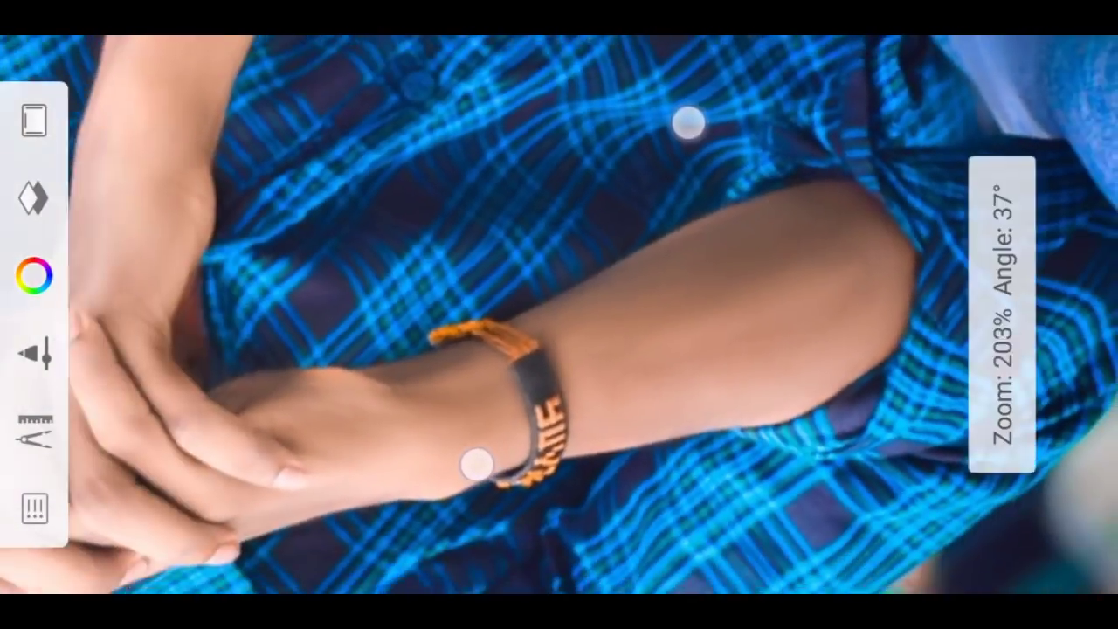
{"action": "scroll", "coordinate": [559, 288], "scroll_direction": "down", "scroll_amount": 1}
{"action": "scroll", "coordinate": [515, 336], "scroll_direction": "down", "scroll_amount": 3}
{"action": "scroll", "coordinate": [516, 335], "scroll_direction": "down", "scroll_amount": 2}
{"action": "scroll", "coordinate": [536, 335], "scroll_direction": "down", "scroll_amount": 2}
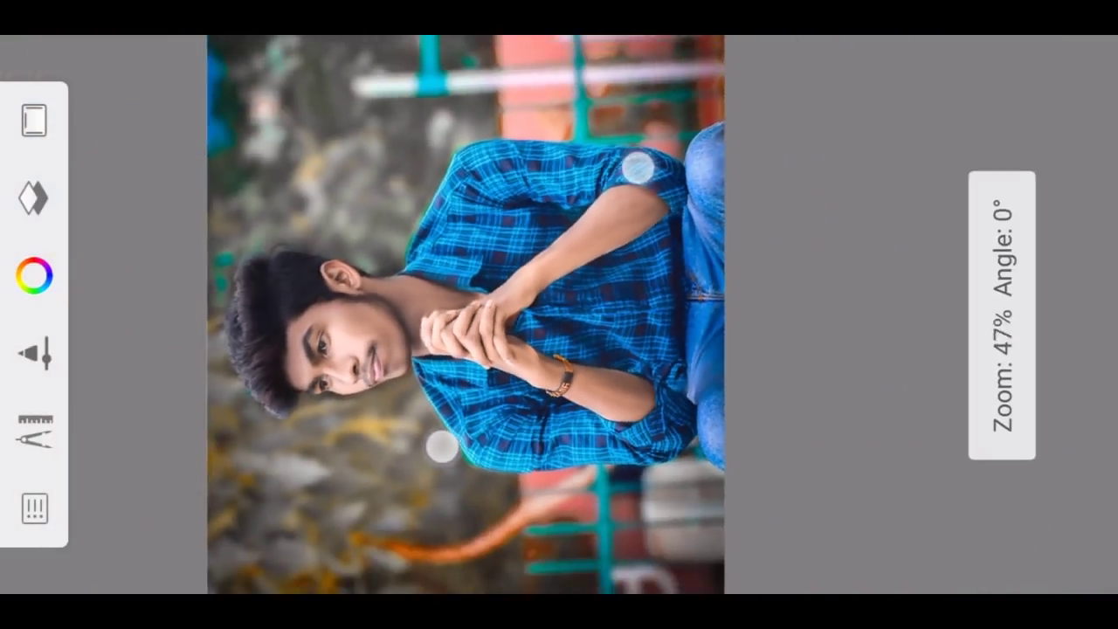
{"action": "left_click", "coordinate": [1041, 314]}
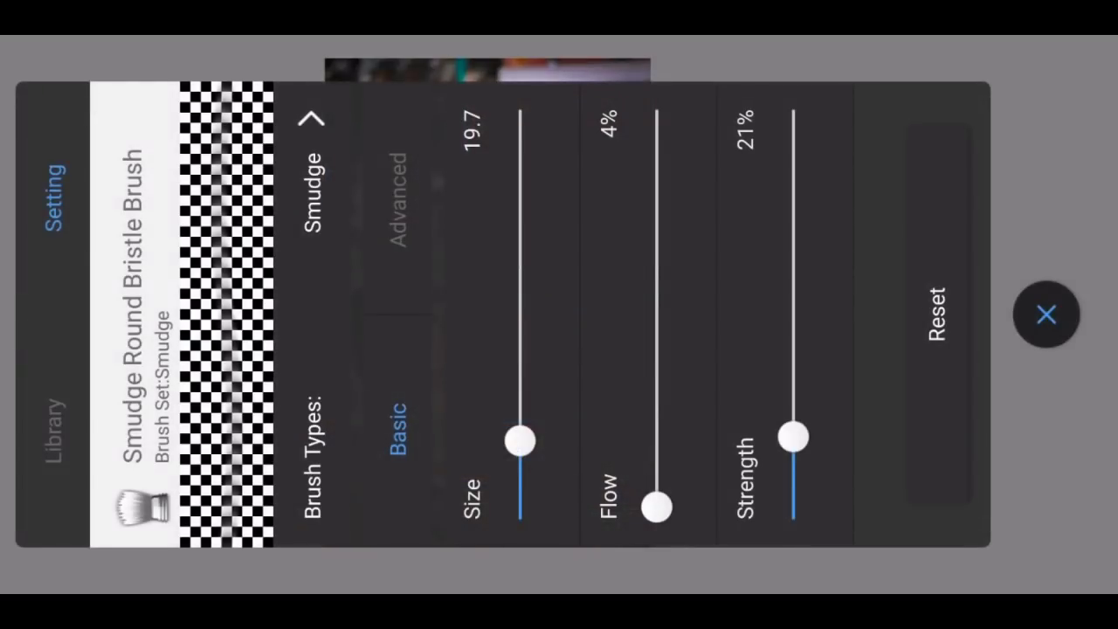
{"action": "left_click_drag", "start_coordinate": [521, 406], "coordinate": [592, 489]}
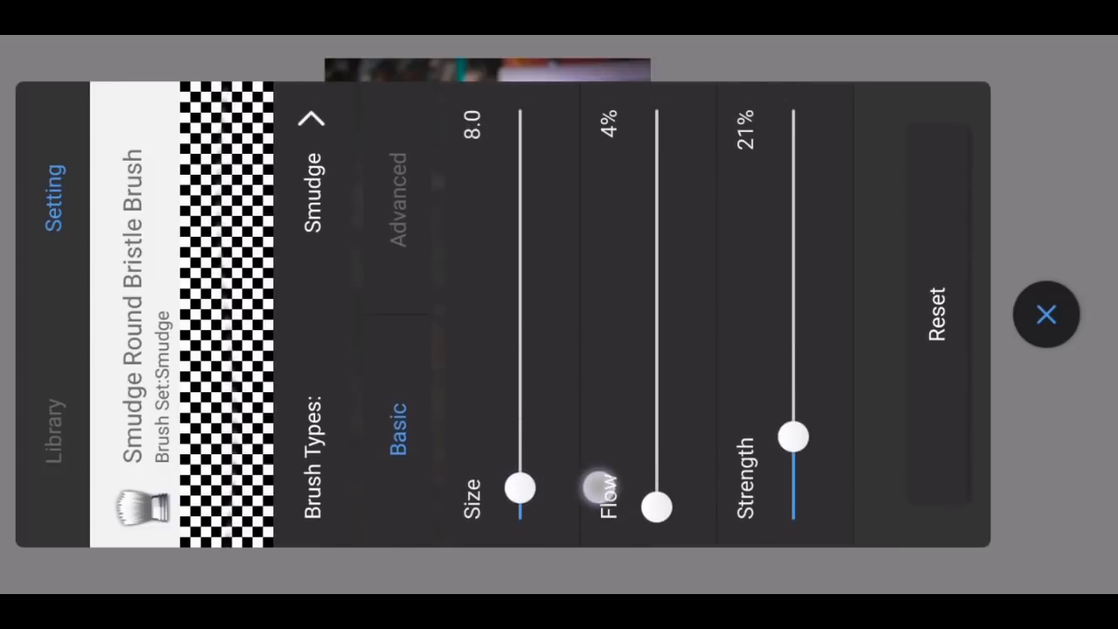
{"action": "left_click_drag", "start_coordinate": [658, 479], "coordinate": [668, 442]}
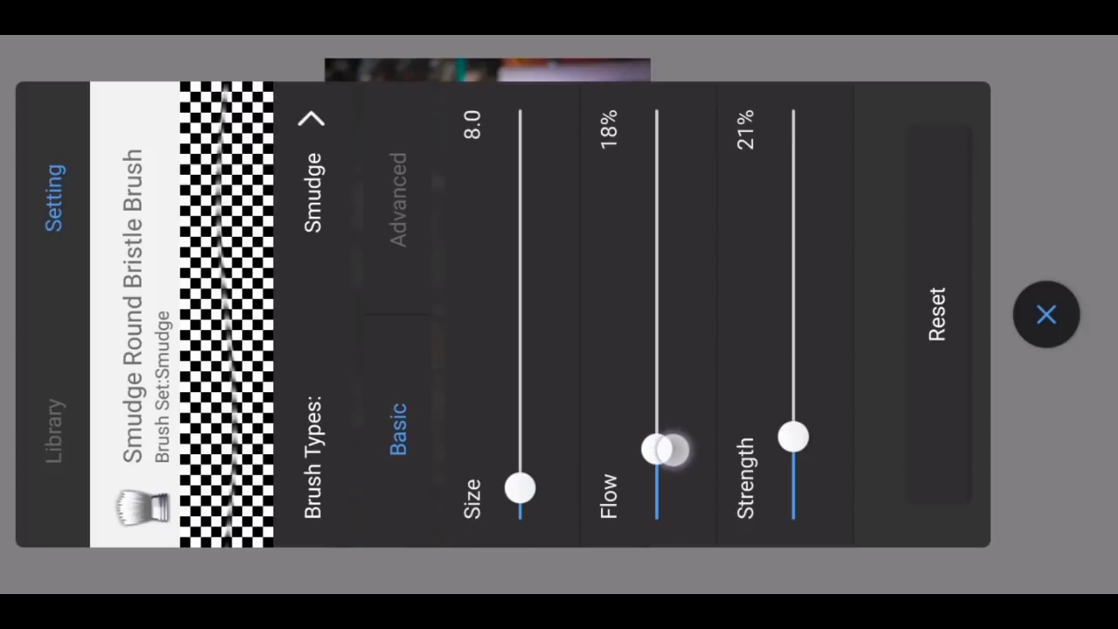
{"action": "left_click", "coordinate": [1046, 315]}
- Zoom onto the hair and smudge the dark hair into swirled strands
{"action": "mouse_move", "coordinate": [434, 569]}
{"action": "left_mouse_down"}
{"action": "mouse_move", "coordinate": [347, 465]}
{"action": "mouse_move", "coordinate": [367, 494]}
{"action": "mouse_move", "coordinate": [357, 483]}
{"action": "left_mouse_up"}
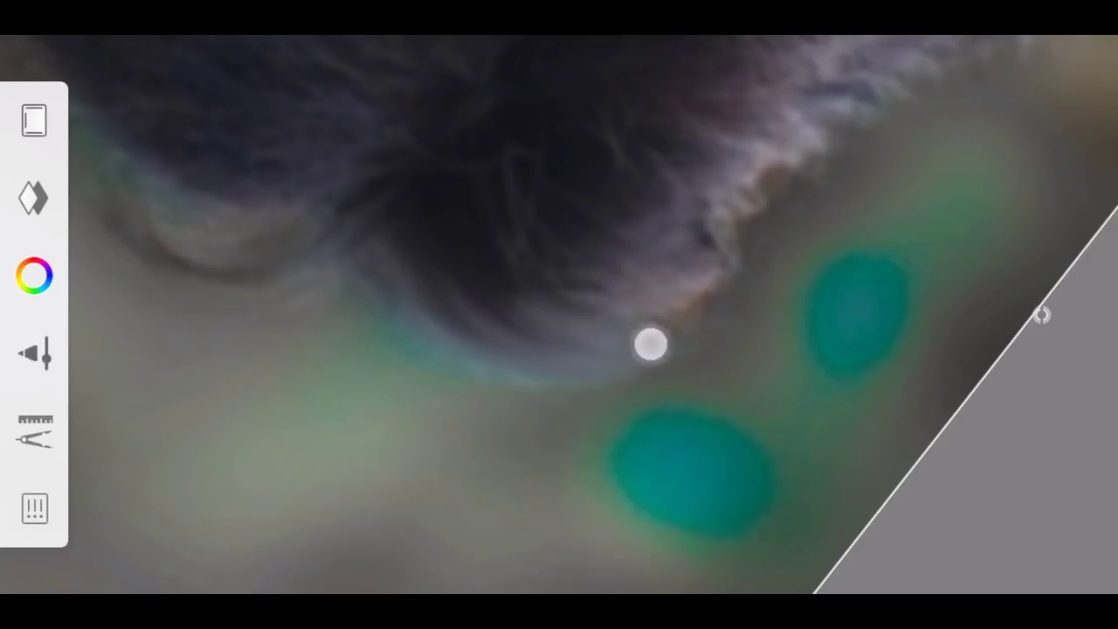
{"action": "left_click", "coordinate": [53, 347]}
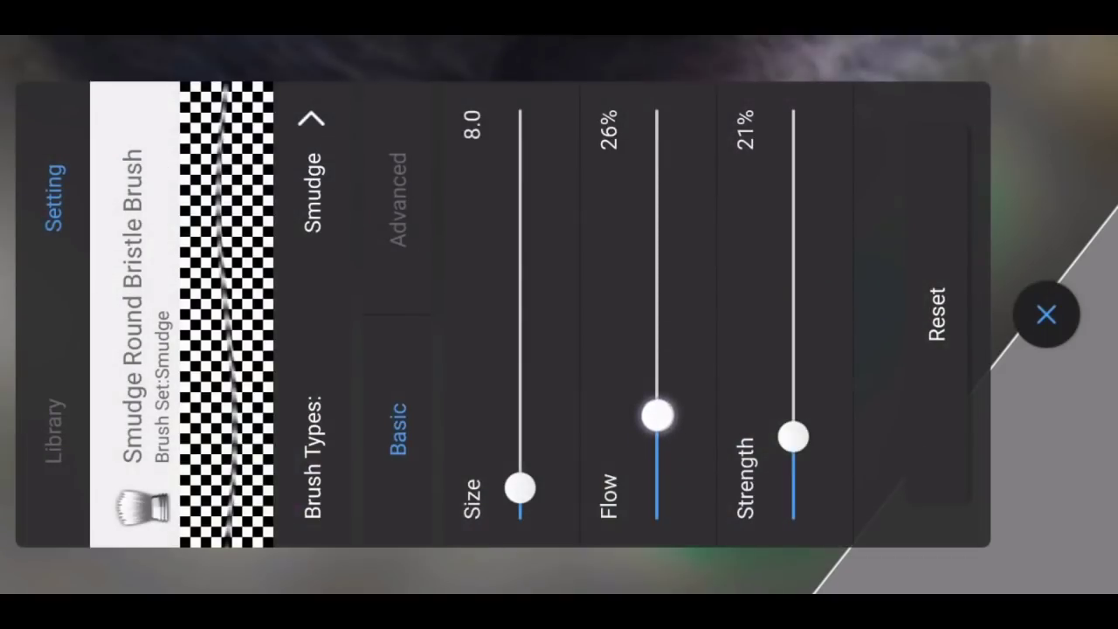
{"action": "left_click", "coordinate": [1045, 315]}
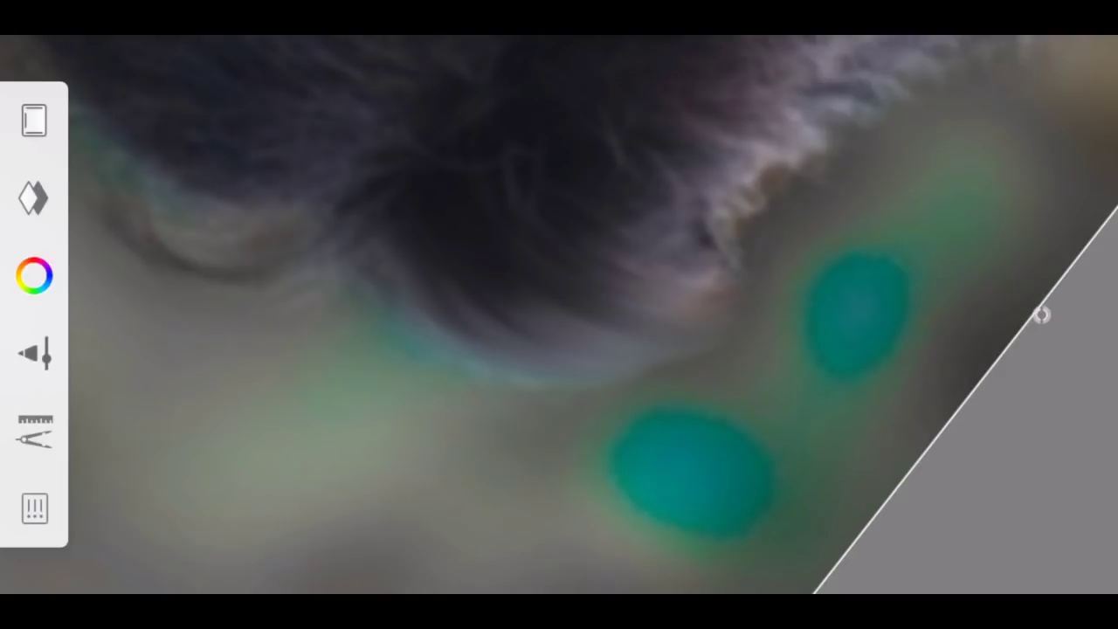
{"action": "mouse_move", "coordinate": [765, 310]}
{"action": "left_mouse_down"}
{"action": "mouse_move", "coordinate": [795, 252]}
{"action": "mouse_move", "coordinate": [719, 237]}
{"action": "mouse_move", "coordinate": [823, 186]}
{"action": "mouse_move", "coordinate": [583, 154]}
{"action": "mouse_move", "coordinate": [812, 282]}
{"action": "mouse_move", "coordinate": [670, 385]}
{"action": "left_mouse_up"}
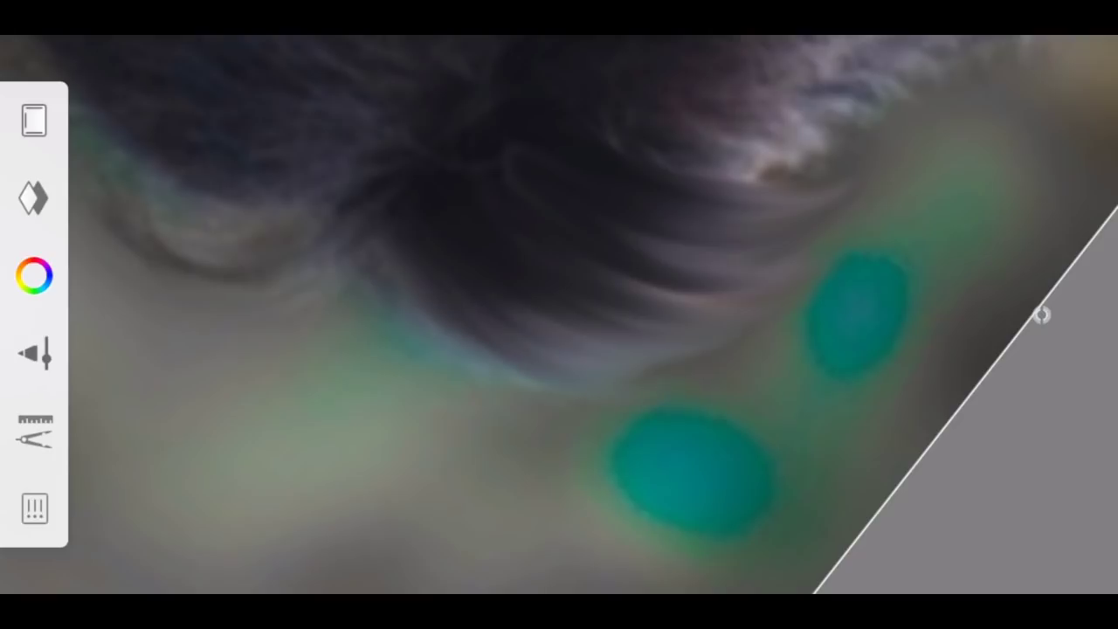
- Drop the smudge brush to size 6.3 and blend the light streaks into the hair
{"action": "left_click", "coordinate": [33, 352]}
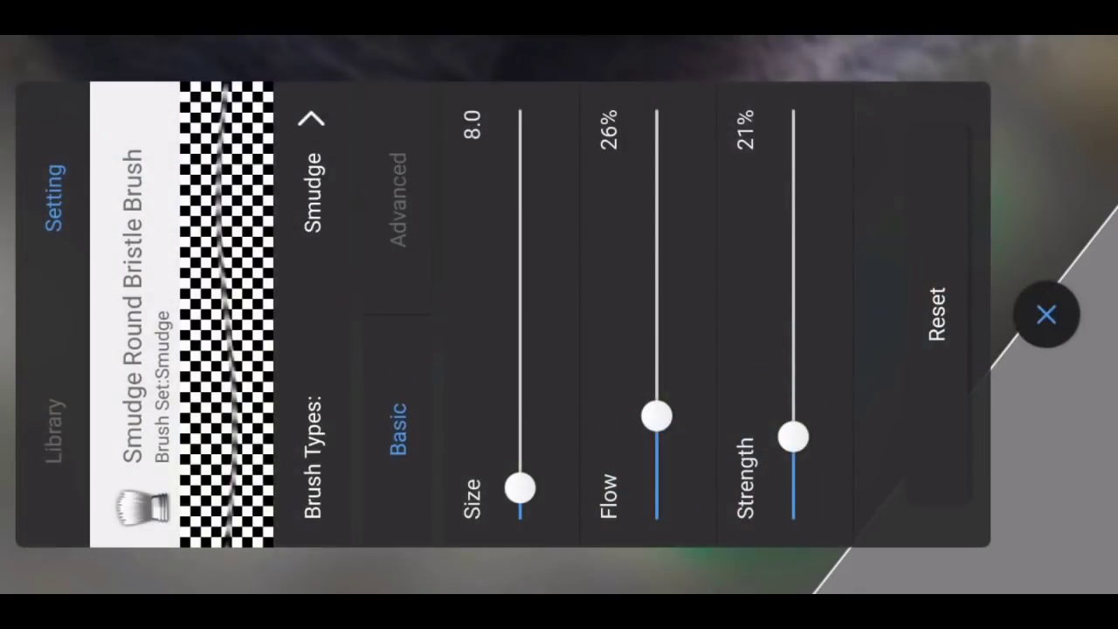
{"action": "mouse_move", "coordinate": [576, 486]}
{"action": "left_mouse_down"}
{"action": "mouse_move", "coordinate": [576, 419]}
{"action": "mouse_move", "coordinate": [578, 499]}
{"action": "left_mouse_up"}
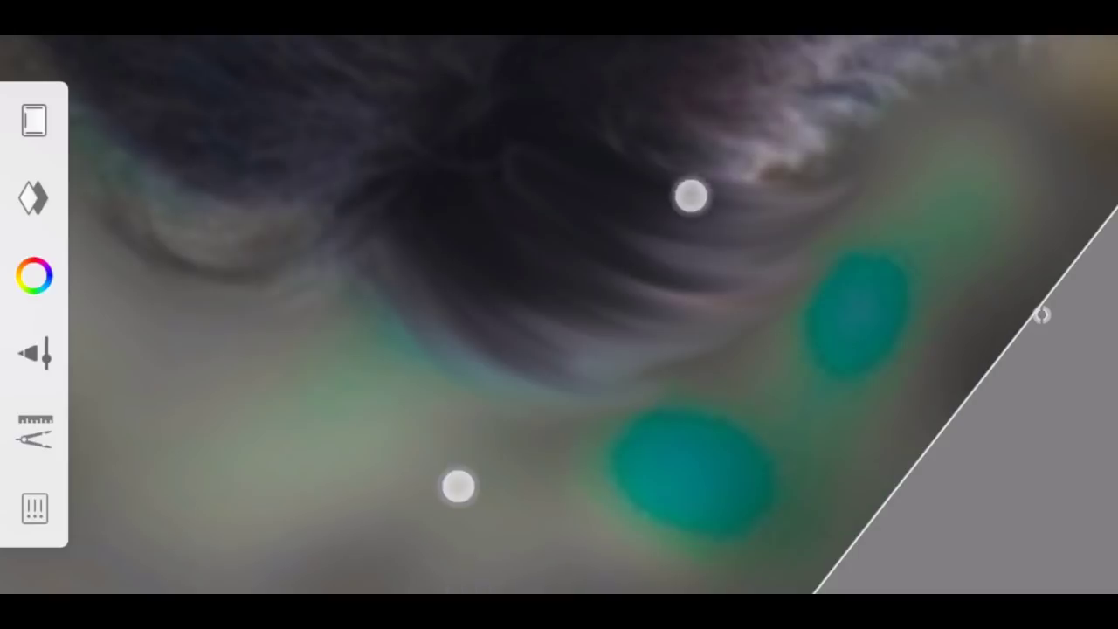
{"action": "mouse_move", "coordinate": [457, 483]}
{"action": "left_mouse_down"}
{"action": "mouse_move", "coordinate": [428, 439]}
{"action": "mouse_move", "coordinate": [337, 519]}
{"action": "mouse_move", "coordinate": [391, 522]}
{"action": "left_mouse_up"}
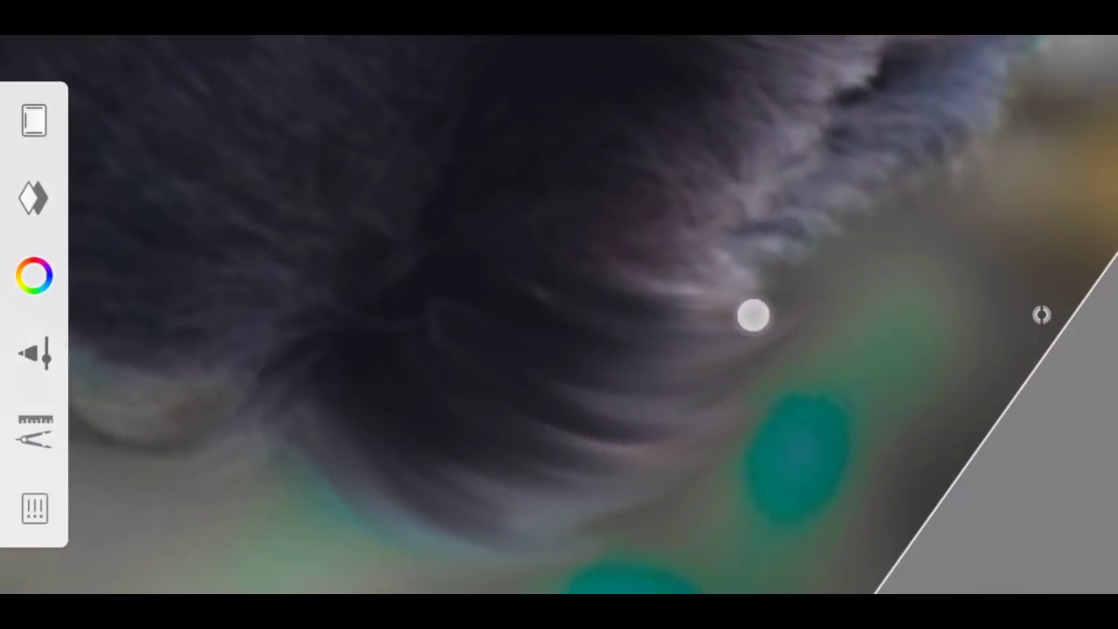
{"action": "mouse_move", "coordinate": [816, 358]}
{"action": "left_mouse_down"}
{"action": "mouse_move", "coordinate": [804, 289]}
{"action": "mouse_move", "coordinate": [602, 304]}
{"action": "mouse_move", "coordinate": [838, 271]}
{"action": "mouse_move", "coordinate": [849, 260]}
{"action": "mouse_move", "coordinate": [531, 160]}
{"action": "mouse_move", "coordinate": [854, 245]}
{"action": "mouse_move", "coordinate": [888, 212]}
{"action": "mouse_move", "coordinate": [885, 258]}
{"action": "left_mouse_up"}
{"action": "mouse_move", "coordinate": [576, 133]}
{"action": "left_mouse_down"}
{"action": "mouse_move", "coordinate": [801, 217]}
{"action": "mouse_move", "coordinate": [905, 200]}
{"action": "mouse_move", "coordinate": [899, 259]}
{"action": "mouse_move", "coordinate": [702, 177]}
{"action": "mouse_move", "coordinate": [666, 183]}
{"action": "mouse_move", "coordinate": [745, 295]}
{"action": "mouse_move", "coordinate": [681, 317]}
{"action": "mouse_move", "coordinate": [756, 349]}
{"action": "mouse_move", "coordinate": [741, 254]}
{"action": "mouse_move", "coordinate": [482, 166]}
{"action": "mouse_move", "coordinate": [784, 308]}
{"action": "left_mouse_up"}
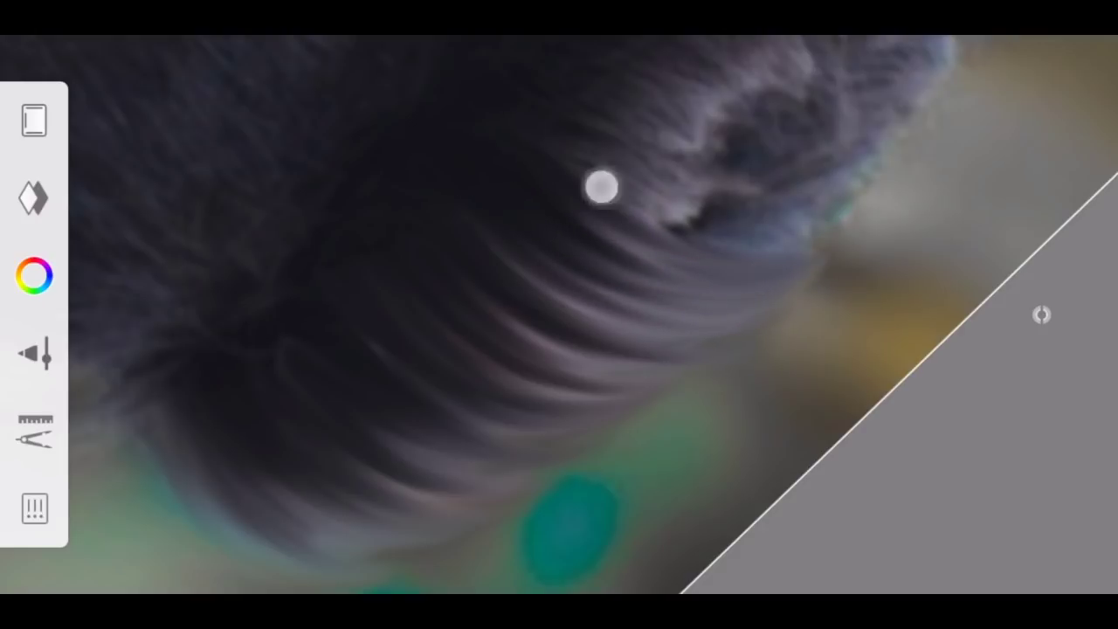
{"action": "left_click_drag", "start_coordinate": [601, 187], "coordinate": [832, 242]}
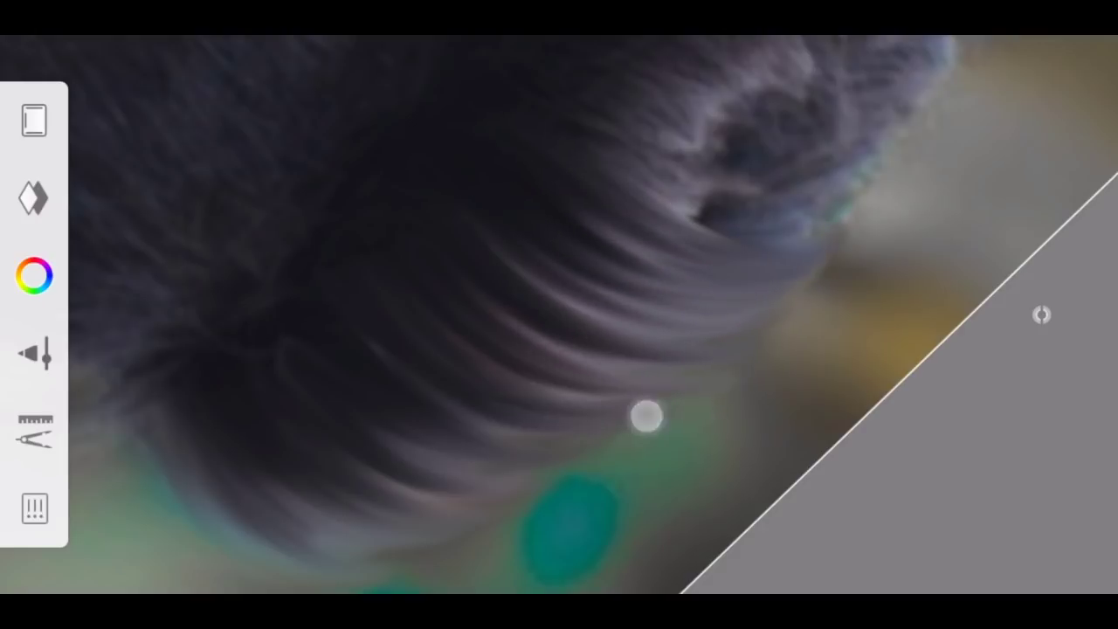
- Smudge the hair's left and top edges outward into soft strands over the background
{"action": "scroll", "coordinate": [611, 469], "scroll_direction": "down", "scroll_amount": 3}
{"action": "scroll", "coordinate": [524, 428], "scroll_direction": "down", "scroll_amount": 2}
{"action": "scroll", "coordinate": [524, 428], "scroll_direction": "down", "scroll_amount": 2}
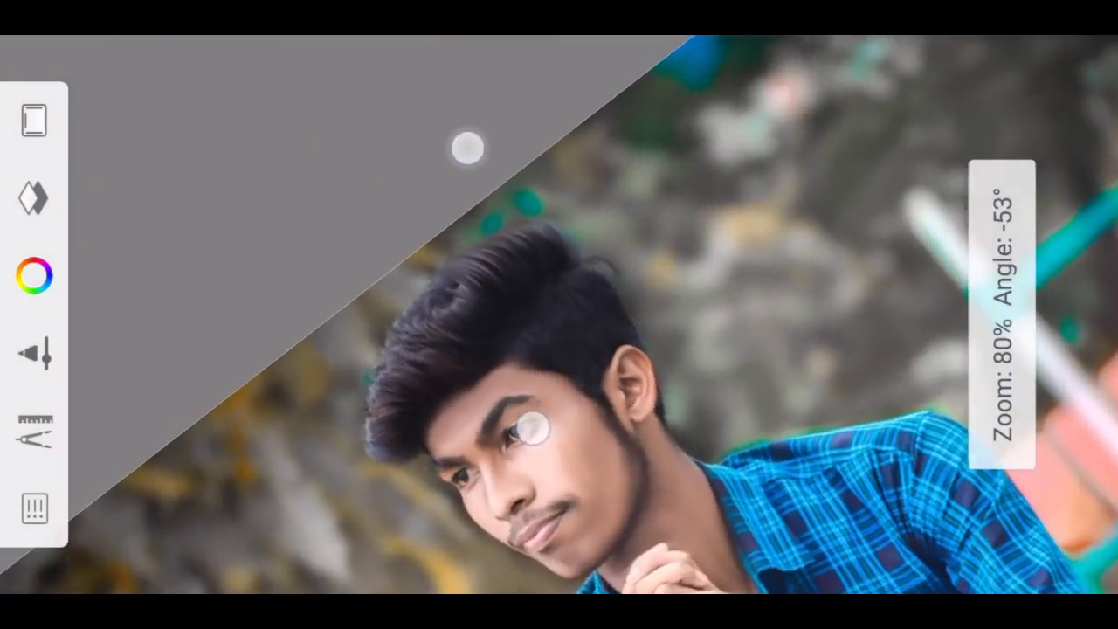
{"action": "scroll", "coordinate": [480, 331], "scroll_direction": "up", "scroll_amount": 3}
{"action": "scroll", "coordinate": [402, 384], "scroll_direction": "up", "scroll_amount": 3}
{"action": "scroll", "coordinate": [445, 350], "scroll_direction": "up", "scroll_amount": 2}
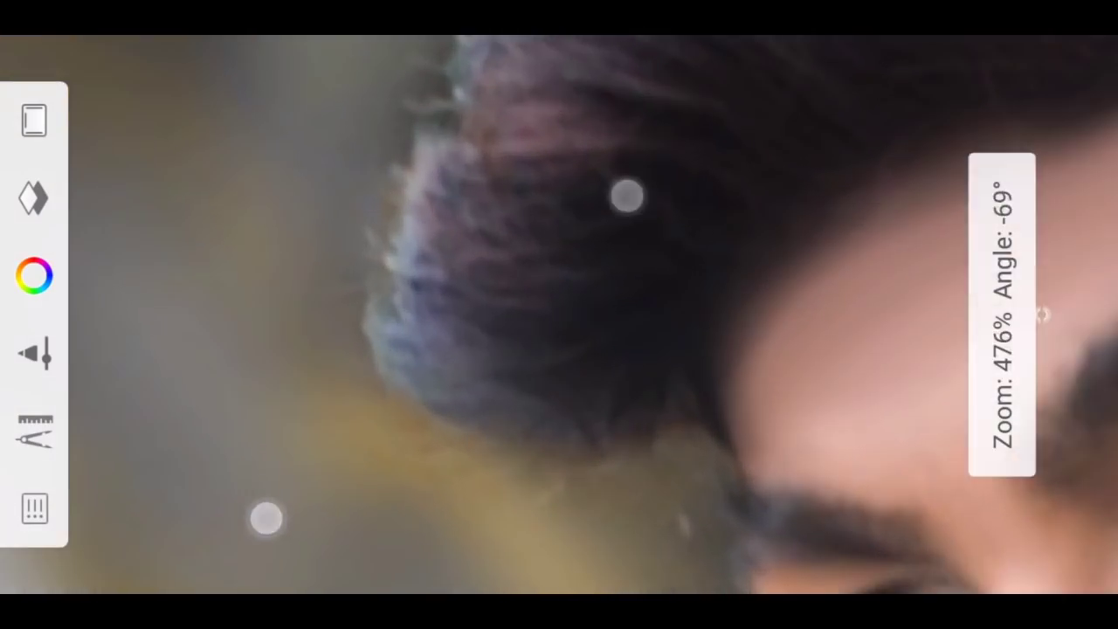
{"action": "mouse_move", "coordinate": [446, 367]}
{"action": "left_mouse_down"}
{"action": "mouse_move", "coordinate": [382, 271]}
{"action": "mouse_move", "coordinate": [362, 215]}
{"action": "mouse_move", "coordinate": [383, 136]}
{"action": "left_mouse_up"}
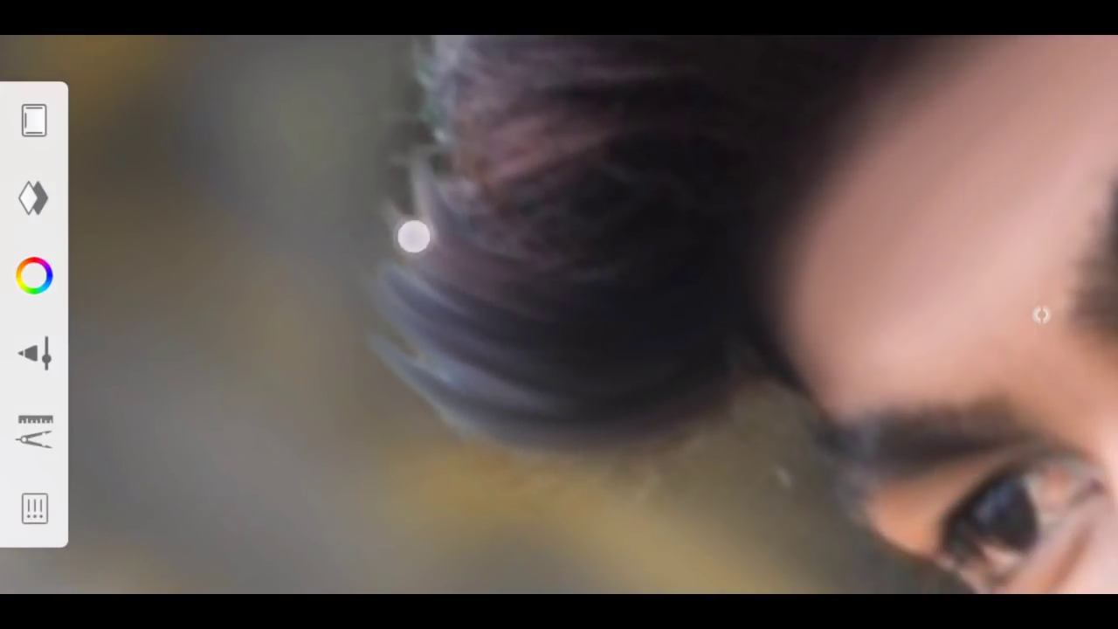
{"action": "left_click_drag", "start_coordinate": [414, 235], "coordinate": [372, 110]}
{"action": "mouse_move", "coordinate": [419, 212]}
{"action": "left_mouse_down"}
{"action": "mouse_move", "coordinate": [372, 198]}
{"action": "mouse_move", "coordinate": [357, 219]}
{"action": "mouse_move", "coordinate": [376, 102]}
{"action": "mouse_move", "coordinate": [405, 82]}
{"action": "mouse_move", "coordinate": [431, 169]}
{"action": "mouse_move", "coordinate": [537, 191]}
{"action": "left_mouse_up"}
{"action": "mouse_move", "coordinate": [397, 254]}
{"action": "left_mouse_down"}
{"action": "mouse_move", "coordinate": [559, 392]}
{"action": "mouse_move", "coordinate": [309, 218]}
{"action": "mouse_move", "coordinate": [345, 190]}
{"action": "left_mouse_up"}
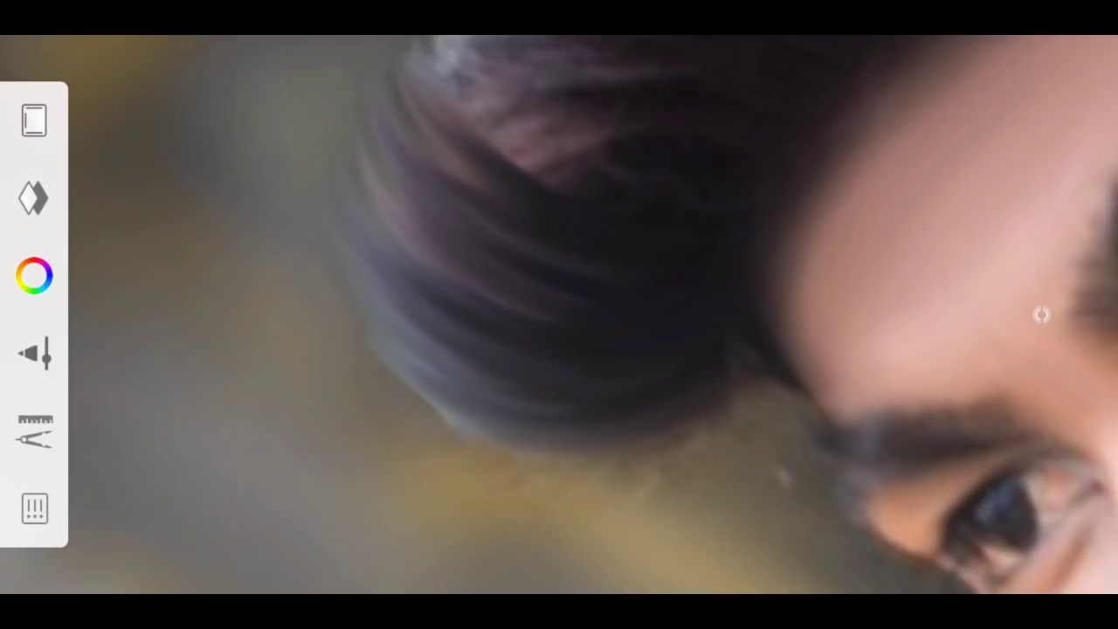
{"action": "mouse_move", "coordinate": [595, 182]}
{"action": "left_mouse_down"}
{"action": "mouse_move", "coordinate": [531, 103]}
{"action": "mouse_move", "coordinate": [572, 115]}
{"action": "mouse_move", "coordinate": [539, 282]}
{"action": "mouse_move", "coordinate": [690, 334]}
{"action": "mouse_move", "coordinate": [772, 284]}
{"action": "mouse_move", "coordinate": [742, 242]}
{"action": "mouse_move", "coordinate": [751, 255]}
{"action": "mouse_move", "coordinate": [811, 247]}
{"action": "mouse_move", "coordinate": [827, 262]}
{"action": "mouse_move", "coordinate": [815, 222]}
{"action": "mouse_move", "coordinate": [847, 181]}
{"action": "mouse_move", "coordinate": [647, 182]}
{"action": "mouse_move", "coordinate": [556, 137]}
{"action": "mouse_move", "coordinate": [569, 132]}
{"action": "mouse_move", "coordinate": [566, 210]}
{"action": "mouse_move", "coordinate": [579, 187]}
{"action": "left_mouse_up"}
{"action": "mouse_move", "coordinate": [397, 210]}
{"action": "left_mouse_down"}
{"action": "mouse_move", "coordinate": [387, 262]}
{"action": "mouse_move", "coordinate": [463, 239]}
{"action": "mouse_move", "coordinate": [445, 182]}
{"action": "mouse_move", "coordinate": [504, 224]}
{"action": "mouse_move", "coordinate": [592, 242]}
{"action": "mouse_move", "coordinate": [476, 275]}
{"action": "mouse_move", "coordinate": [591, 279]}
{"action": "mouse_move", "coordinate": [544, 215]}
{"action": "mouse_move", "coordinate": [539, 117]}
{"action": "mouse_move", "coordinate": [600, 149]}
{"action": "mouse_move", "coordinate": [706, 326]}
{"action": "left_mouse_up"}
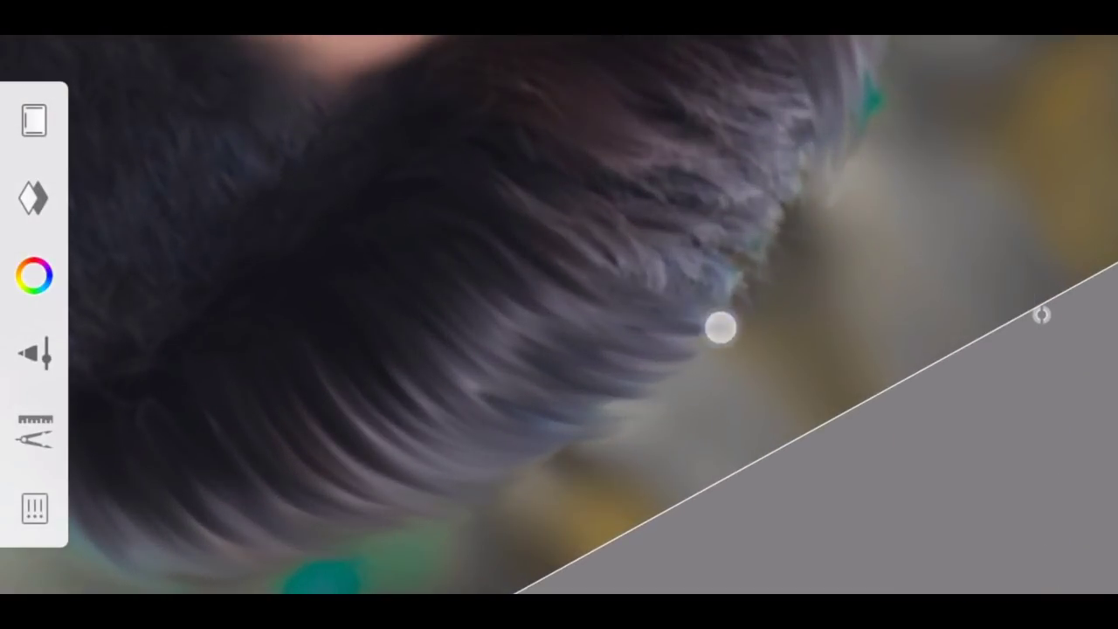
- Resize the smudge brush to about 8, then slightly smaller
{"action": "left_click", "coordinate": [35, 349]}
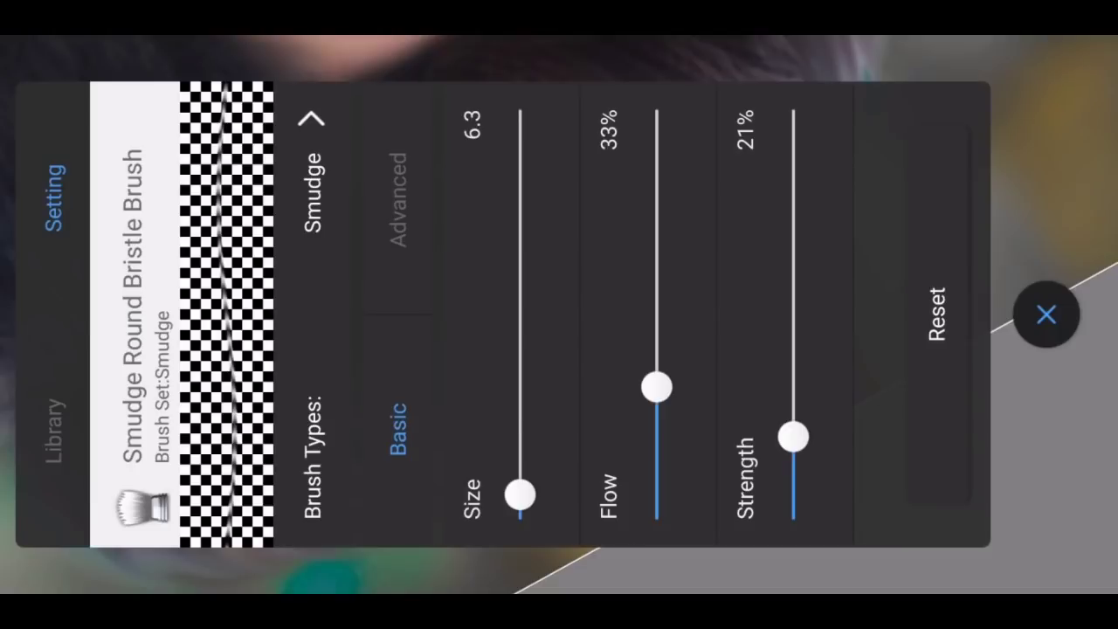
{"action": "mouse_move", "coordinate": [519, 494]}
{"action": "left_mouse_down"}
{"action": "mouse_move", "coordinate": [524, 444]}
{"action": "mouse_move", "coordinate": [587, 485]}
{"action": "left_mouse_up"}
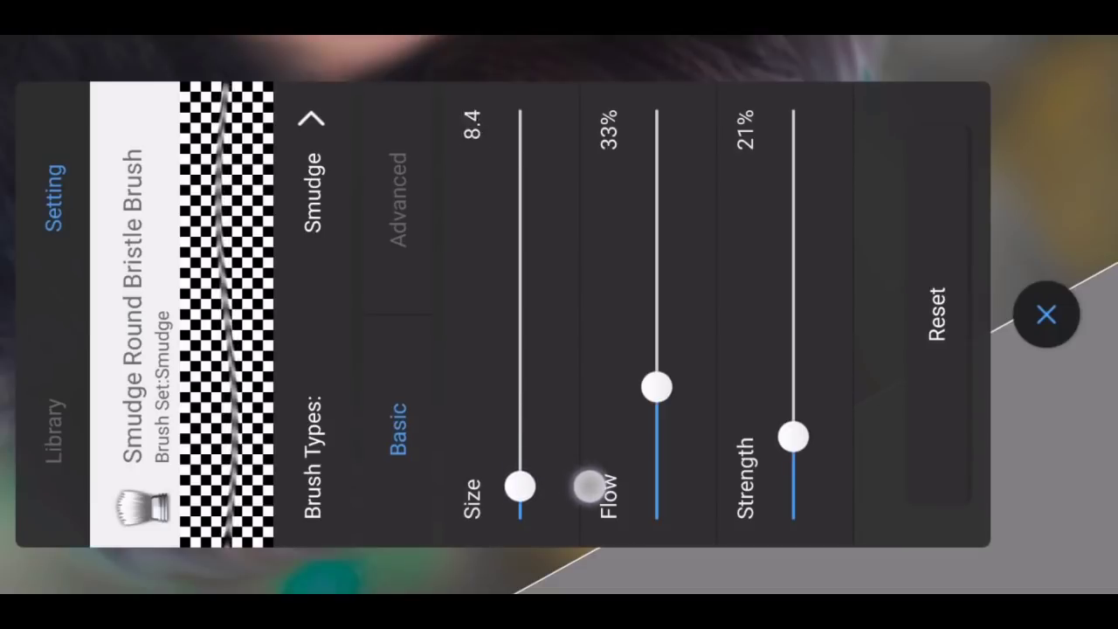
{"action": "left_click", "coordinate": [316, 563]}
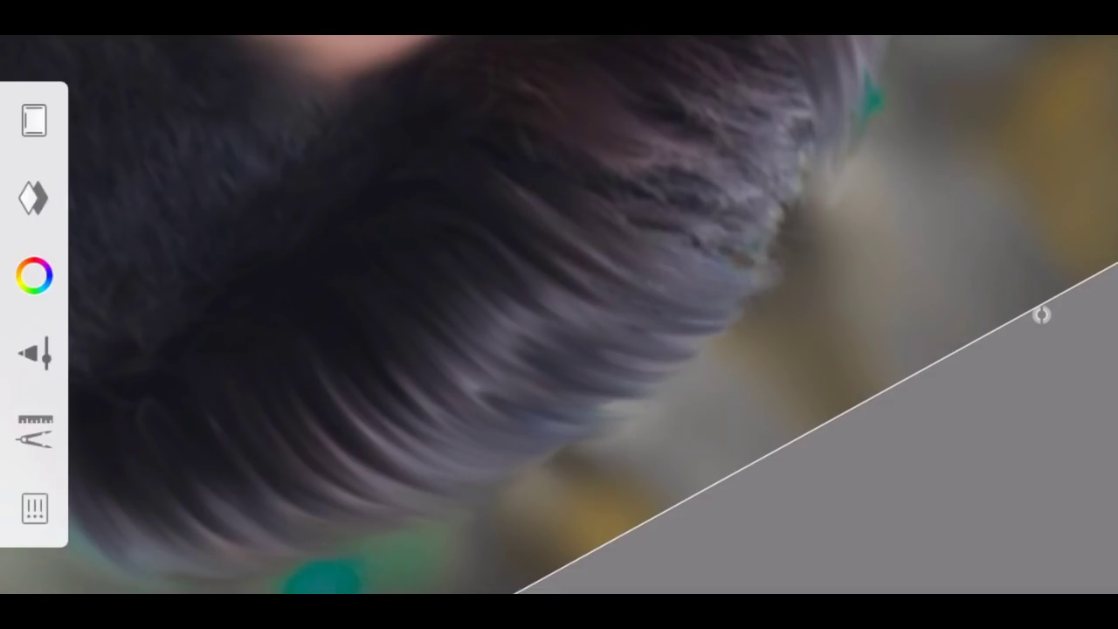
{"action": "left_click_drag", "start_coordinate": [677, 249], "coordinate": [776, 293]}
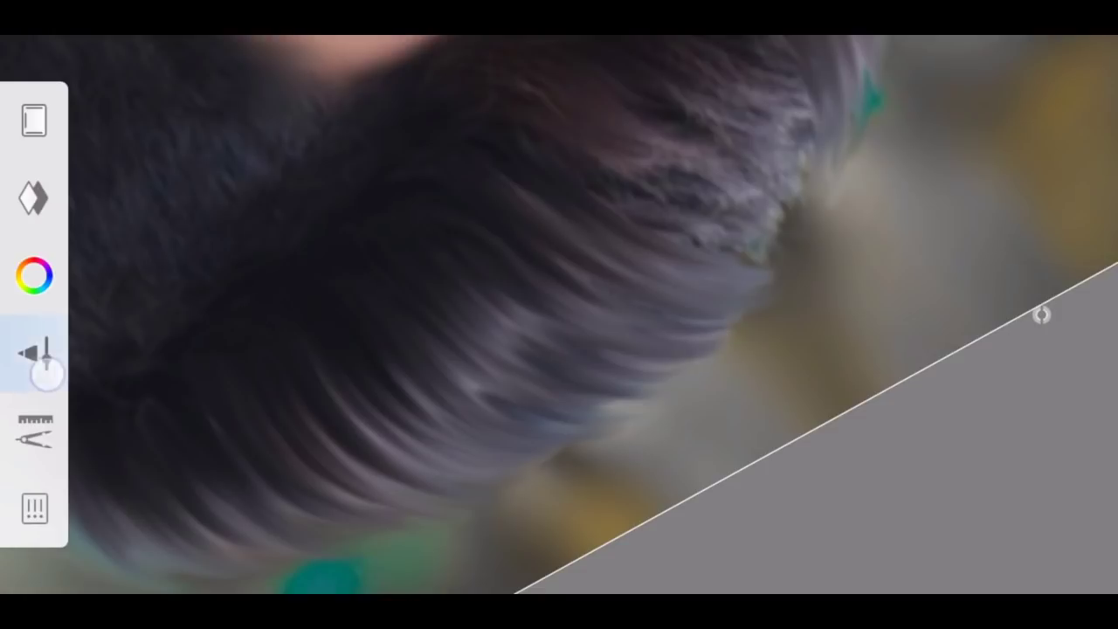
{"action": "left_click", "coordinate": [47, 373]}
{"action": "mouse_move", "coordinate": [519, 486]}
{"action": "left_mouse_down"}
{"action": "mouse_move", "coordinate": [544, 467]}
{"action": "mouse_move", "coordinate": [553, 494]}
{"action": "left_mouse_up"}
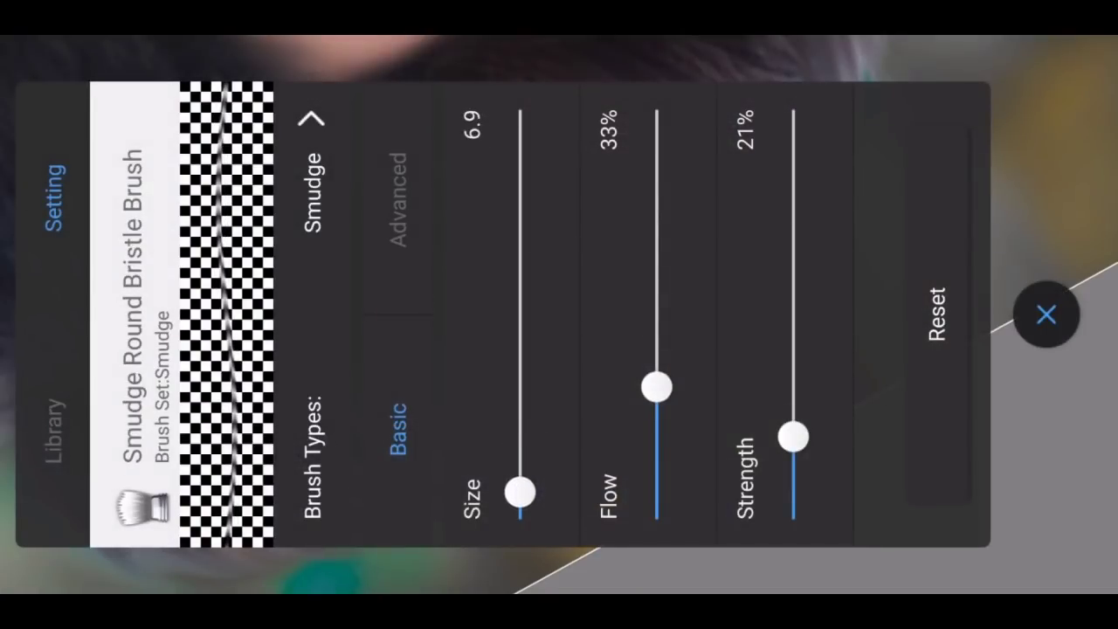
{"action": "left_click", "coordinate": [1046, 315]}
- Smudge along the hair edges and from the top of the hair downward
{"action": "scroll", "coordinate": [489, 376], "scroll_direction": "up", "scroll_amount": 3}
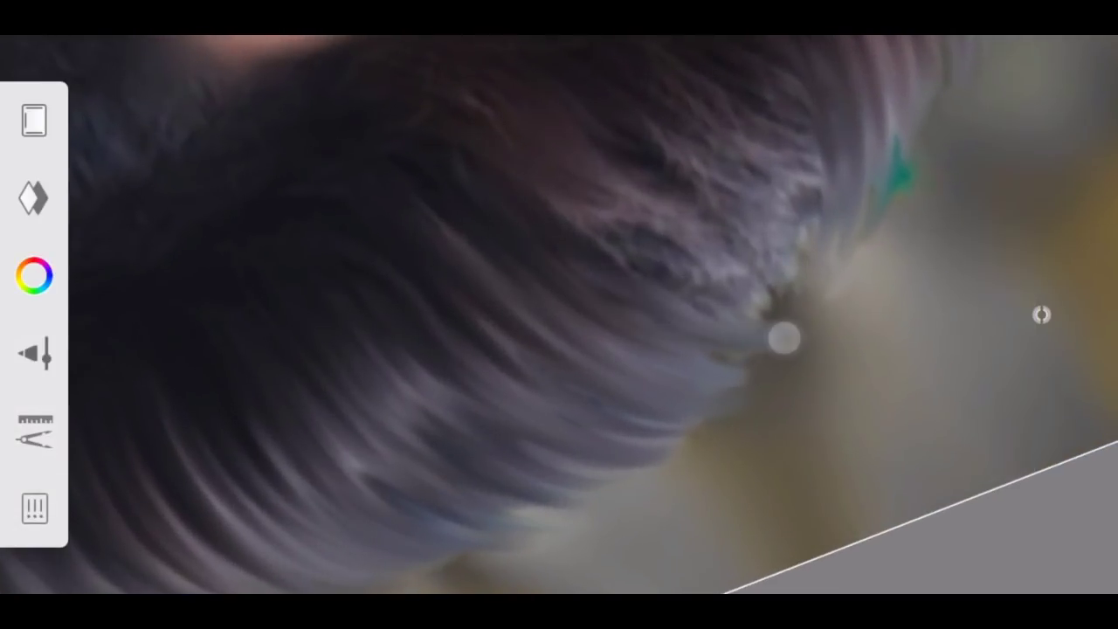
{"action": "left_click_drag", "start_coordinate": [688, 301], "coordinate": [808, 317]}
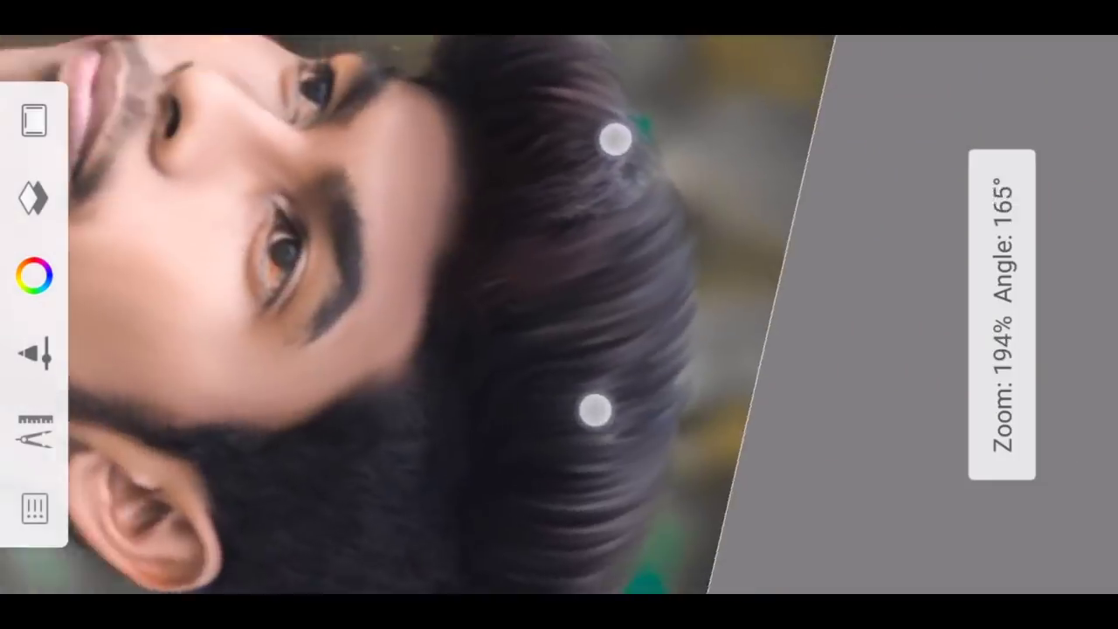
{"action": "scroll", "coordinate": [515, 315], "scroll_direction": "up", "scroll_amount": 3}
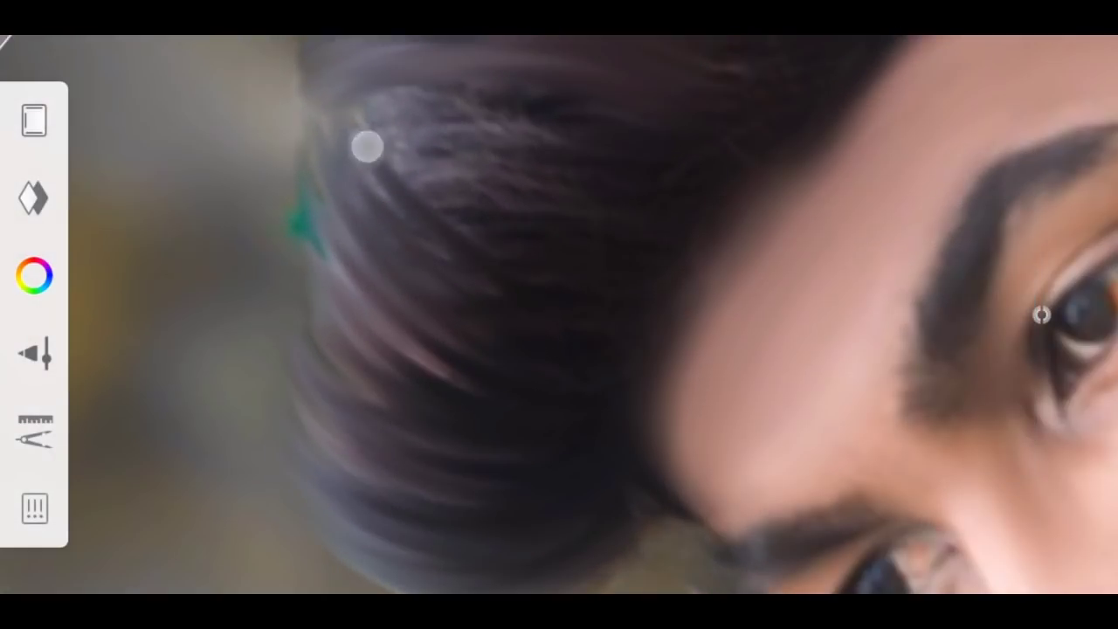
{"action": "left_click_drag", "start_coordinate": [367, 148], "coordinate": [500, 229]}
{"action": "mouse_move", "coordinate": [383, 148]}
{"action": "left_mouse_down"}
{"action": "mouse_move", "coordinate": [332, 90]}
{"action": "mouse_move", "coordinate": [314, 166]}
{"action": "mouse_move", "coordinate": [273, 227]}
{"action": "left_mouse_up"}
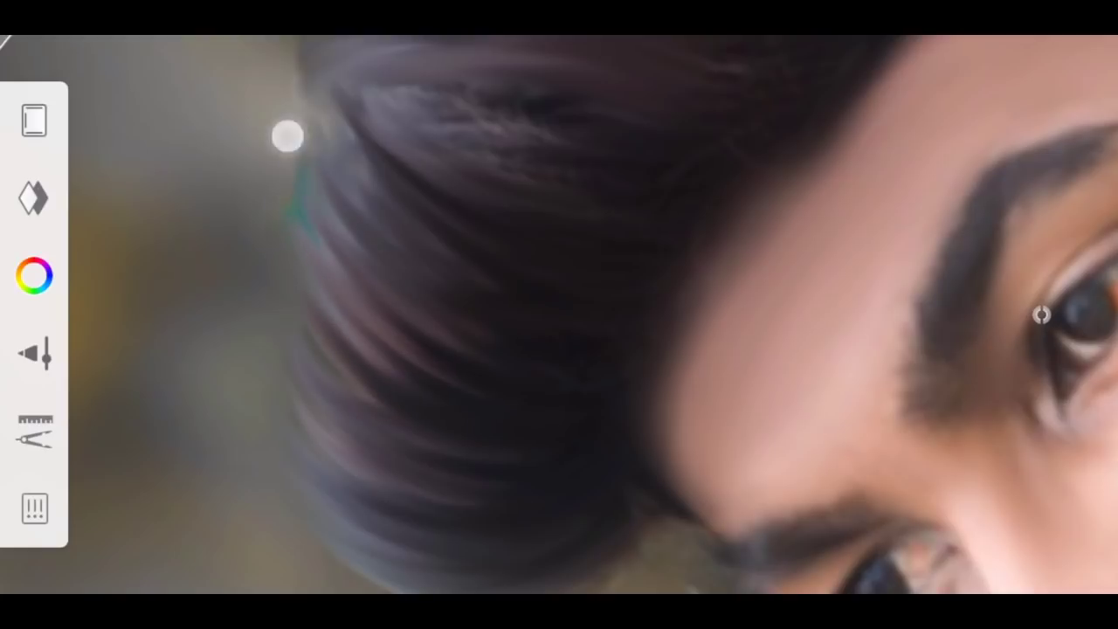
{"action": "scroll", "coordinate": [452, 253], "scroll_direction": "up", "scroll_amount": 3}
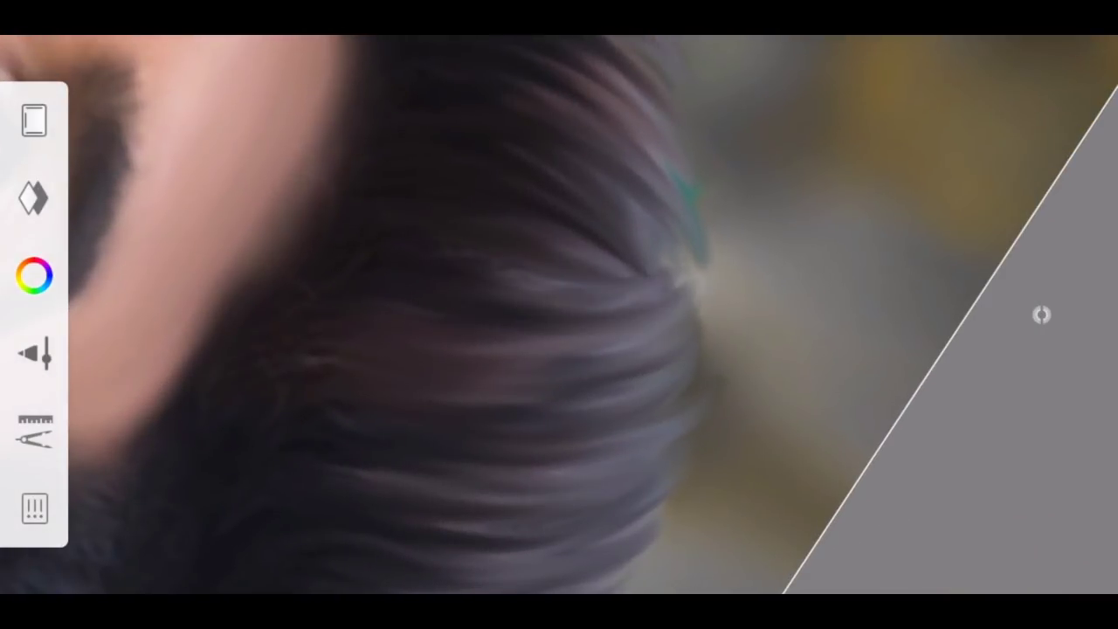
{"action": "scroll", "coordinate": [515, 300], "scroll_direction": "down", "scroll_amount": 2}
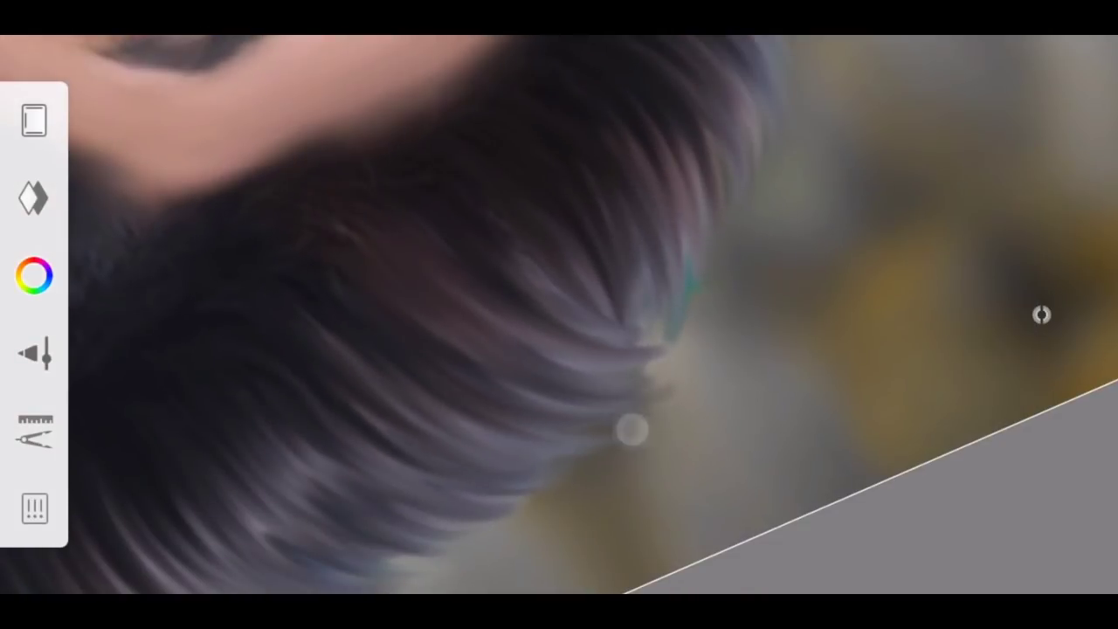
{"action": "scroll", "coordinate": [484, 253], "scroll_direction": "down", "scroll_amount": 3}
{"action": "scroll", "coordinate": [506, 231], "scroll_direction": "down", "scroll_amount": 3}
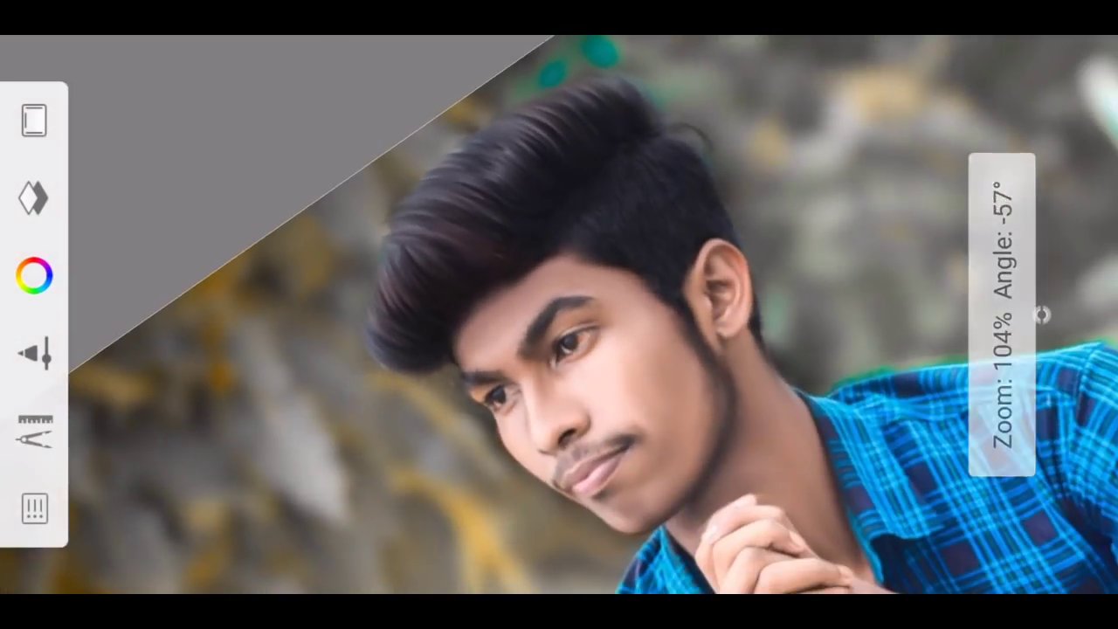
{"action": "scroll", "coordinate": [408, 315], "scroll_direction": "up", "scroll_amount": 3}
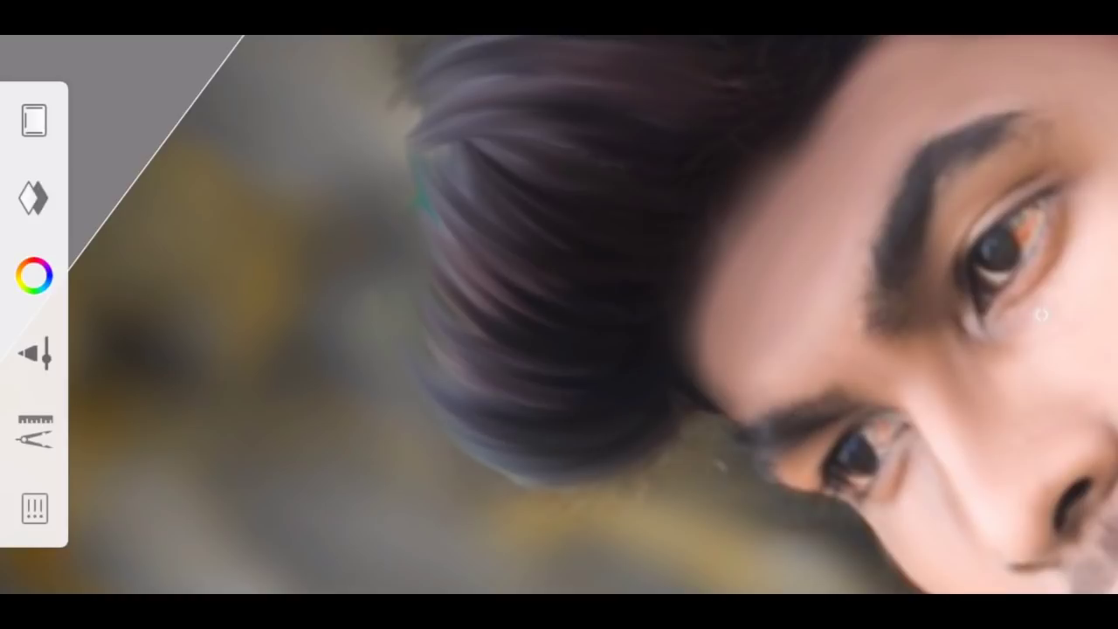
{"action": "scroll", "coordinate": [459, 364], "scroll_direction": "up", "scroll_amount": 2}
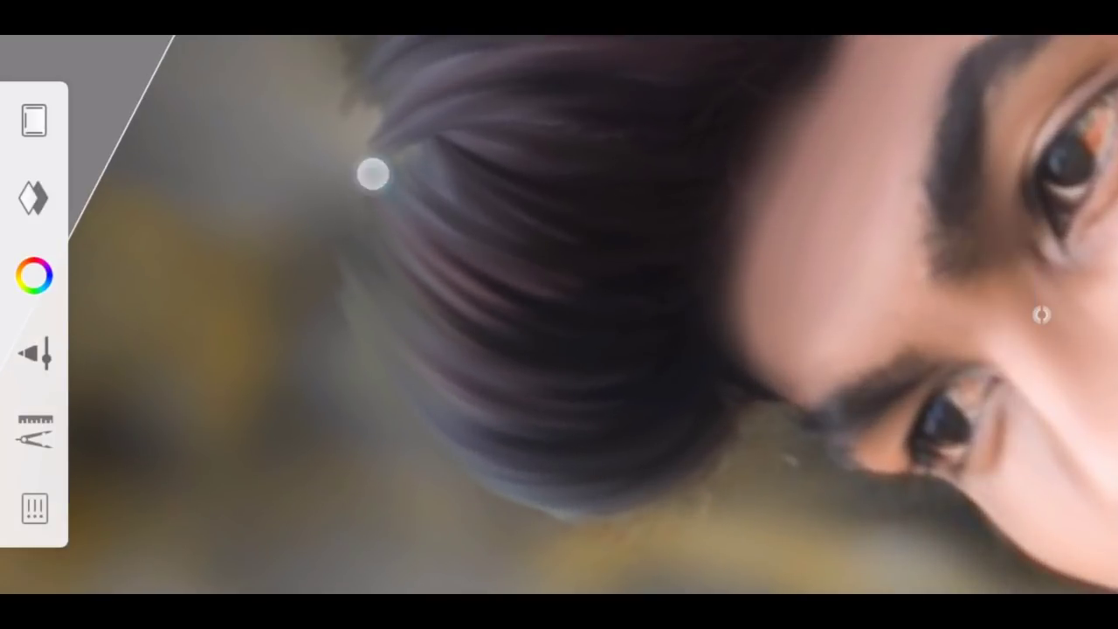
{"action": "left_click_drag", "start_coordinate": [384, 103], "coordinate": [597, 376]}
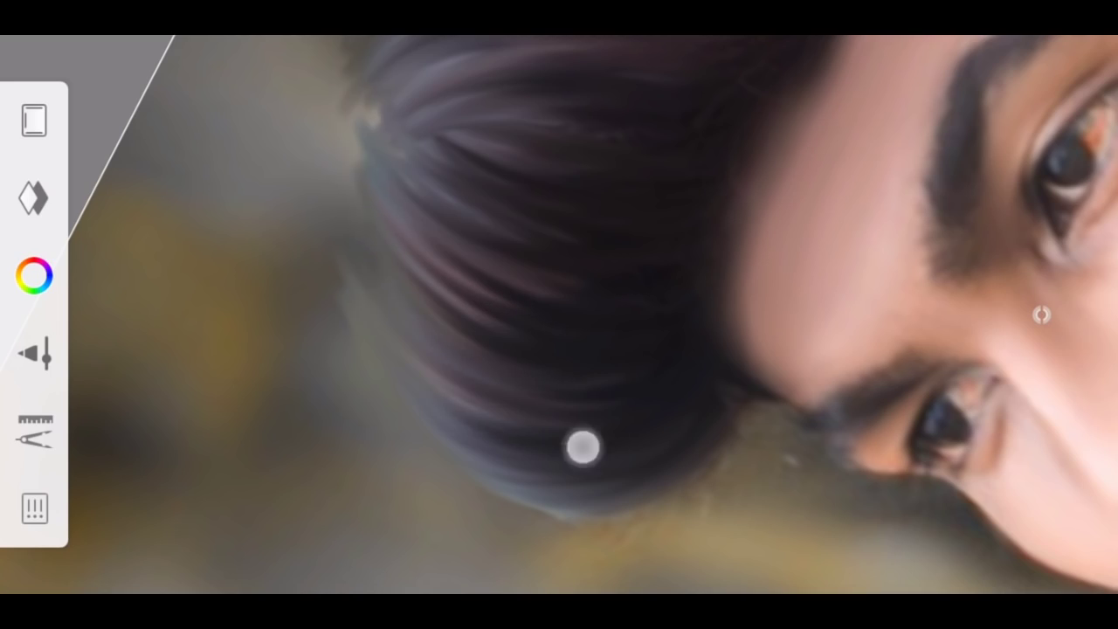
- Zoom out to review the feathered hair edge across the whole portrait
{"action": "scroll", "coordinate": [583, 447], "scroll_direction": "down", "scroll_amount": 5}
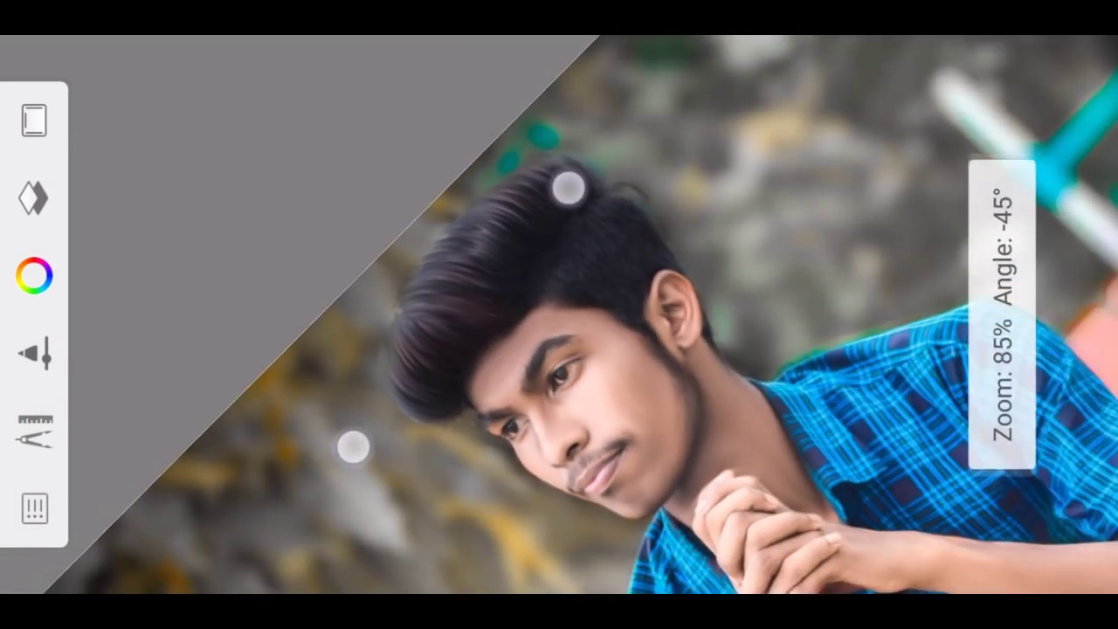
{"action": "scroll", "coordinate": [460, 318], "scroll_direction": "down", "scroll_amount": 3}
{"action": "scroll", "coordinate": [481, 316], "scroll_direction": "up", "scroll_amount": 5}
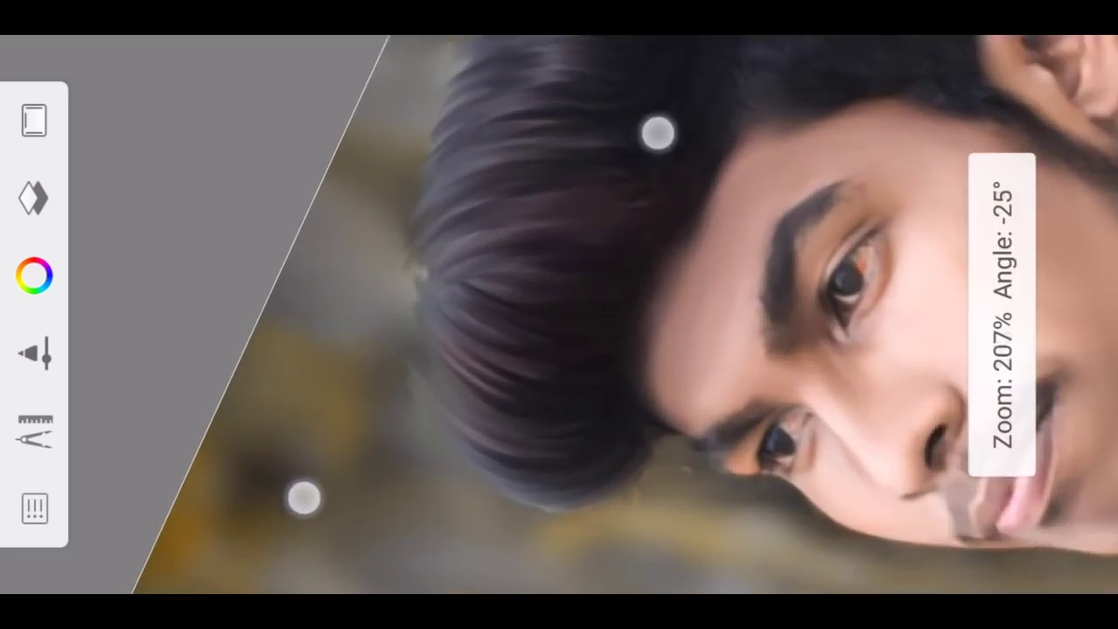
{"action": "scroll", "coordinate": [480, 316], "scroll_direction": "up", "scroll_amount": 3}
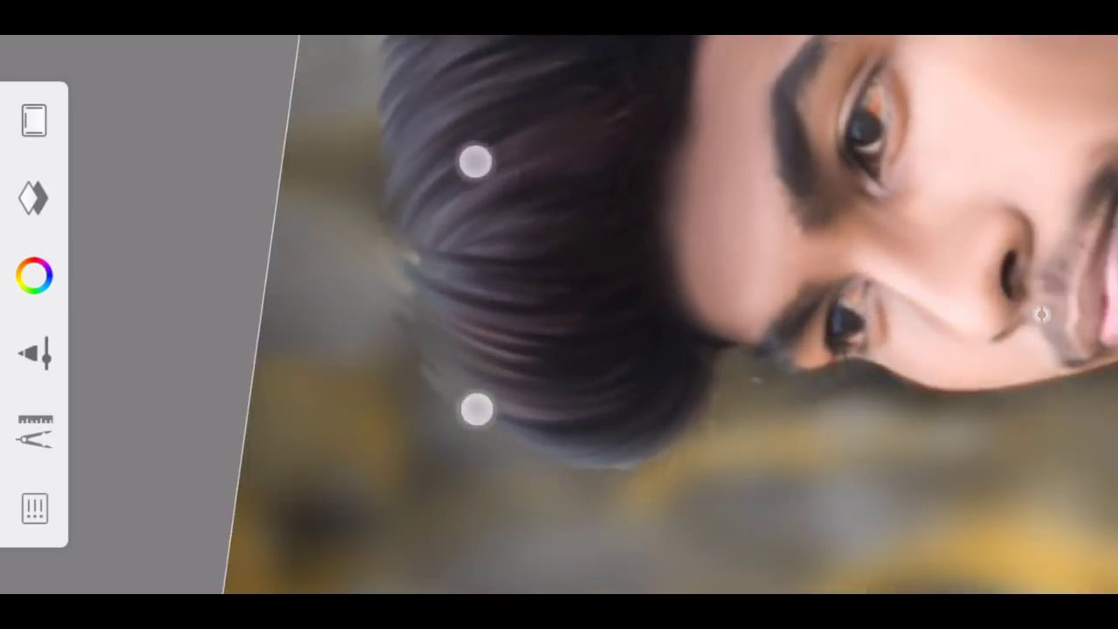
{"action": "scroll", "coordinate": [524, 280], "scroll_direction": "down", "scroll_amount": 2}
{"action": "scroll", "coordinate": [672, 290], "scroll_direction": "up", "scroll_amount": 4}
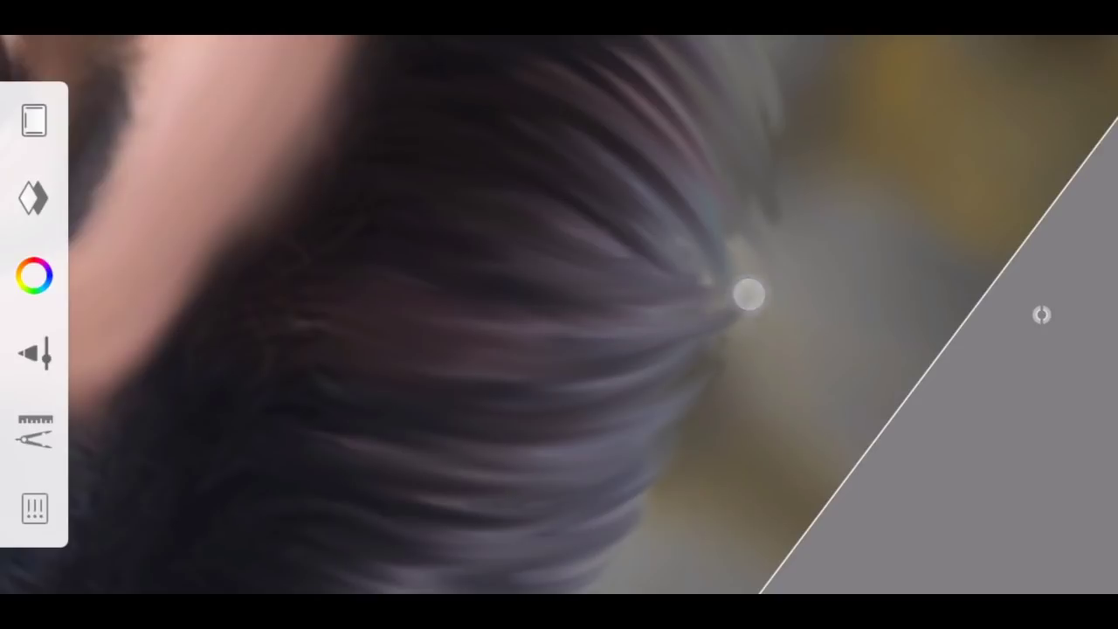
{"action": "scroll", "coordinate": [558, 261], "scroll_direction": "down", "scroll_amount": 2}
{"action": "scroll", "coordinate": [524, 289], "scroll_direction": "down", "scroll_amount": 3}
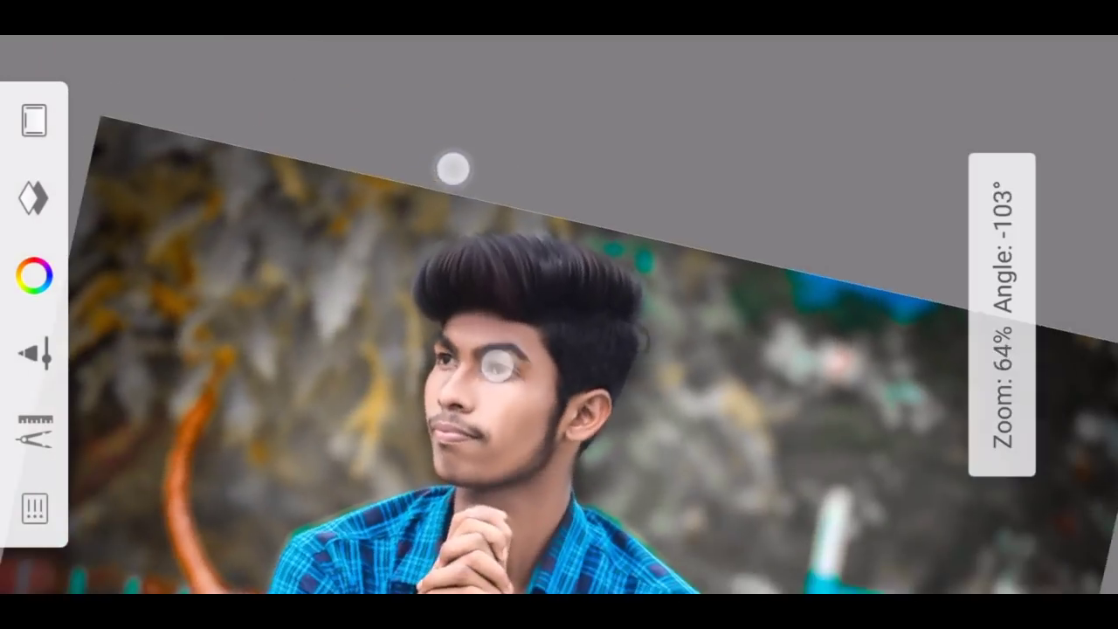
{"action": "scroll", "coordinate": [478, 262], "scroll_direction": "down", "scroll_amount": 1}
{"action": "scroll", "coordinate": [412, 291], "scroll_direction": "down", "scroll_amount": 1}
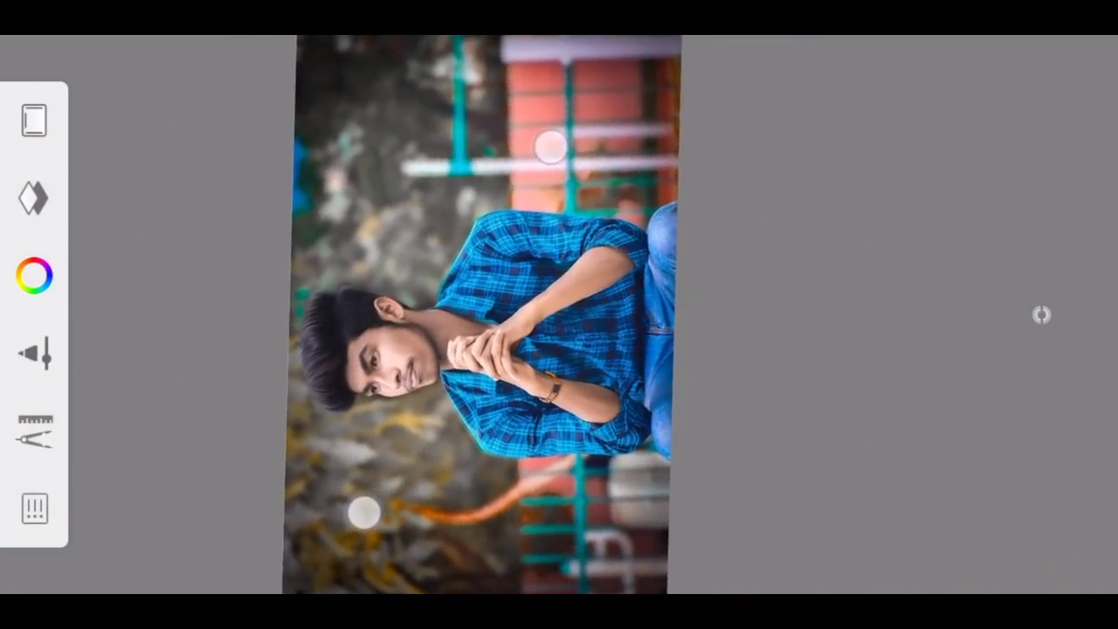
{"action": "scroll", "coordinate": [436, 331], "scroll_direction": "down", "scroll_amount": 2}
{"action": "scroll", "coordinate": [433, 334], "scroll_direction": "up", "scroll_amount": 1}
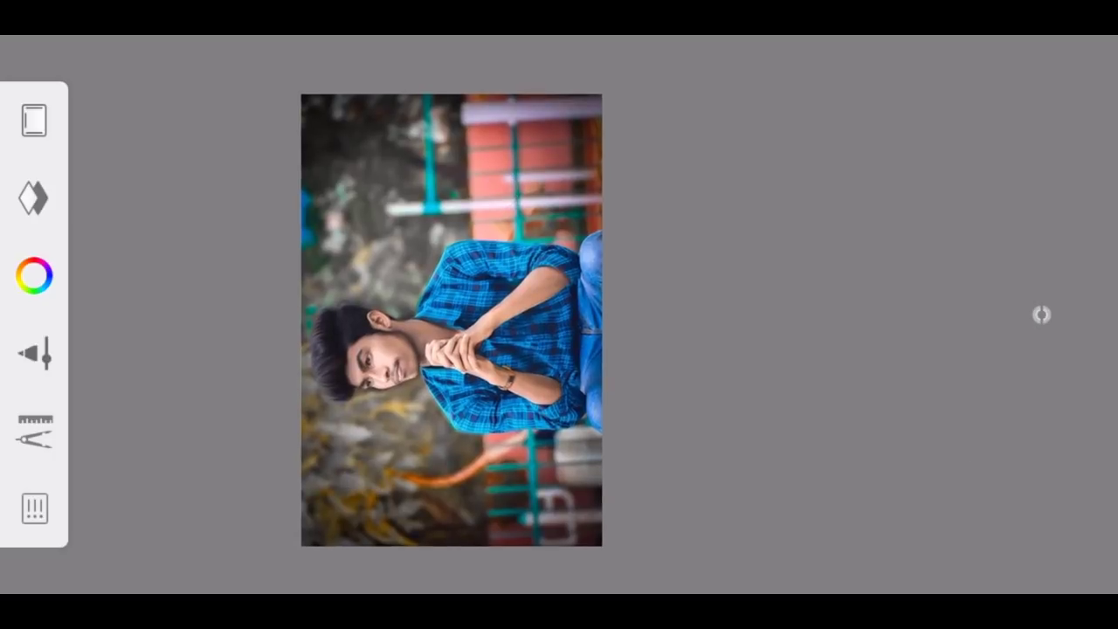
- Import the orange glow image from the Photos Download album
{"action": "left_click", "coordinate": [35, 429]}
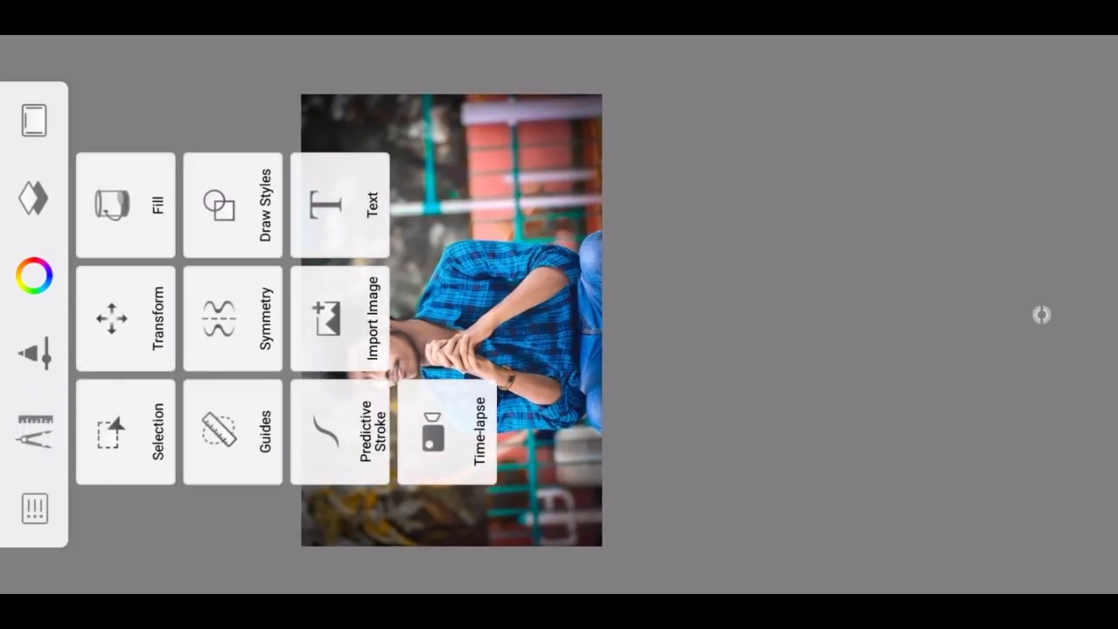
{"action": "left_click", "coordinate": [339, 318]}
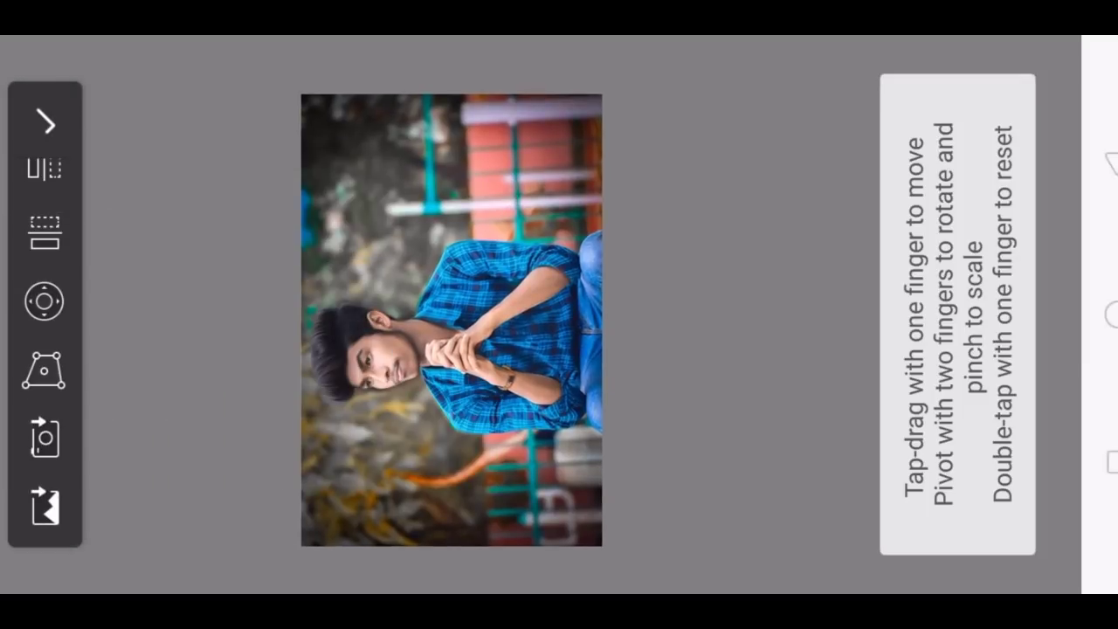
{"action": "left_click", "coordinate": [45, 507]}
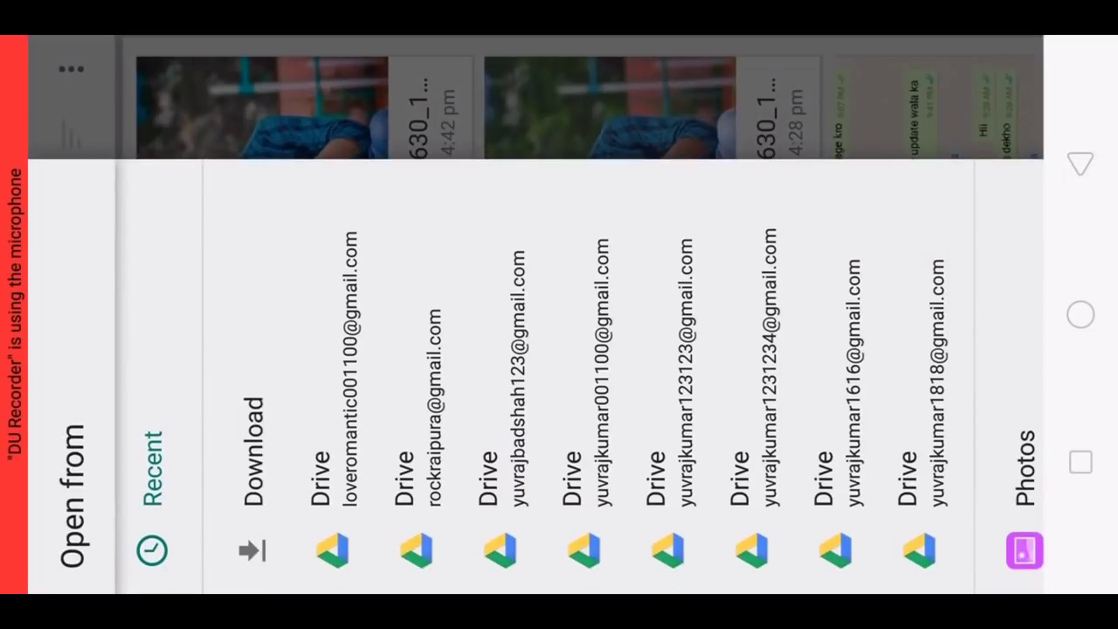
{"action": "left_click_drag", "start_coordinate": [772, 239], "coordinate": [537, 240]}
{"action": "left_click", "coordinate": [776, 366]}
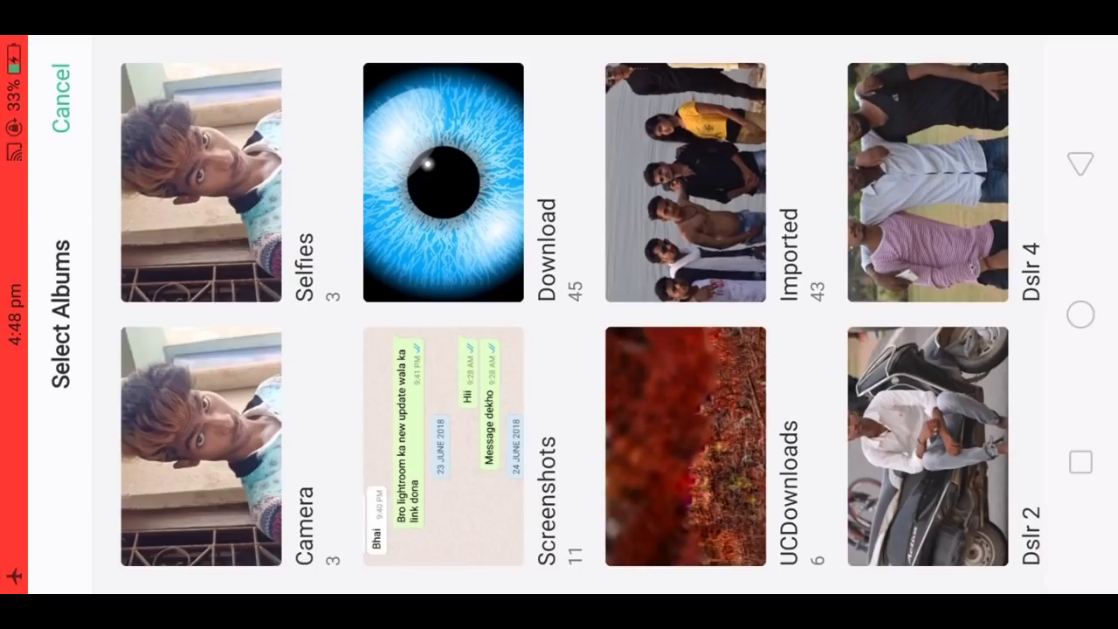
{"action": "left_click", "coordinate": [444, 182]}
{"action": "left_click_drag", "start_coordinate": [262, 314], "coordinate": [873, 315]}
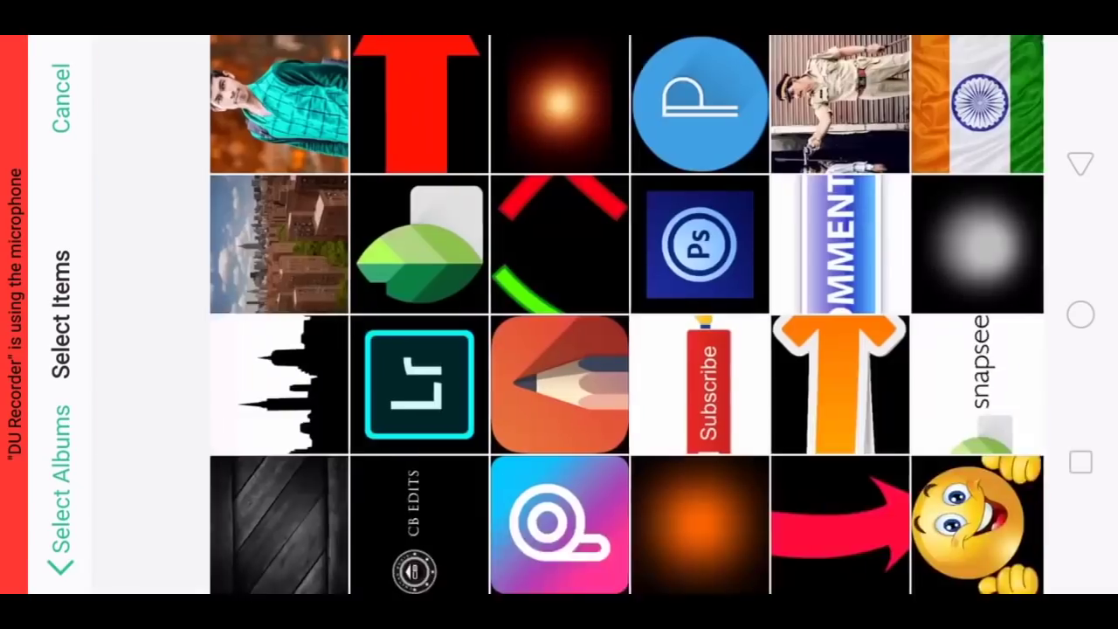
{"action": "left_click", "coordinate": [456, 87]}
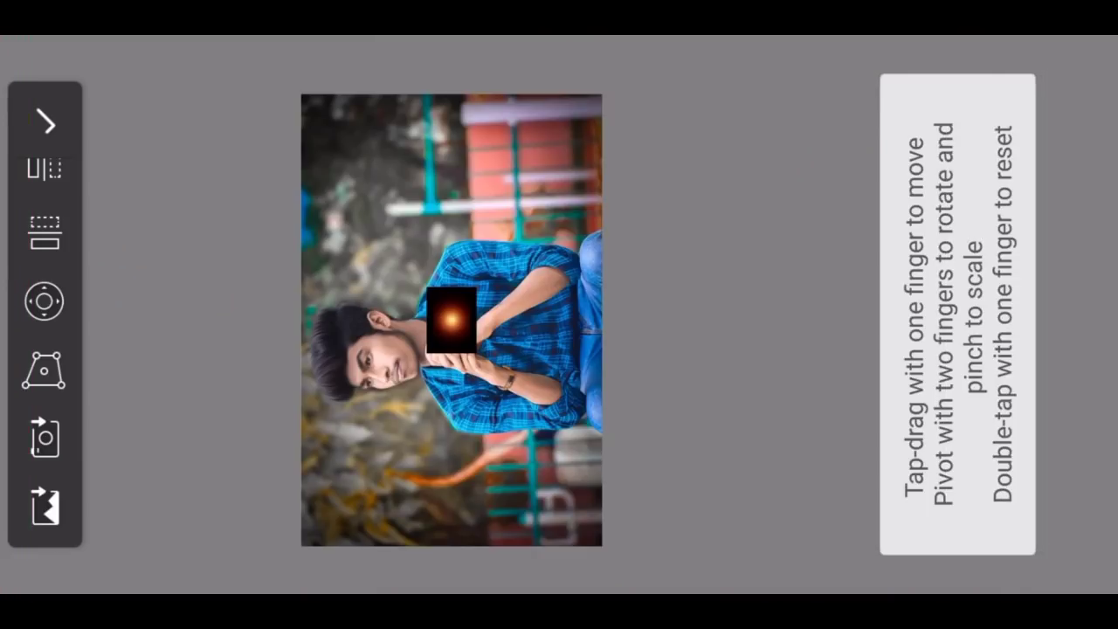
- Scale the glow to 400% and rotate it −23° over the upper-left area
{"action": "mouse_move", "coordinate": [632, 179]}
{"action": "left_mouse_down"}
{"action": "mouse_move", "coordinate": [617, 110]}
{"action": "mouse_move", "coordinate": [694, 125]}
{"action": "mouse_move", "coordinate": [731, 102]}
{"action": "left_mouse_up"}
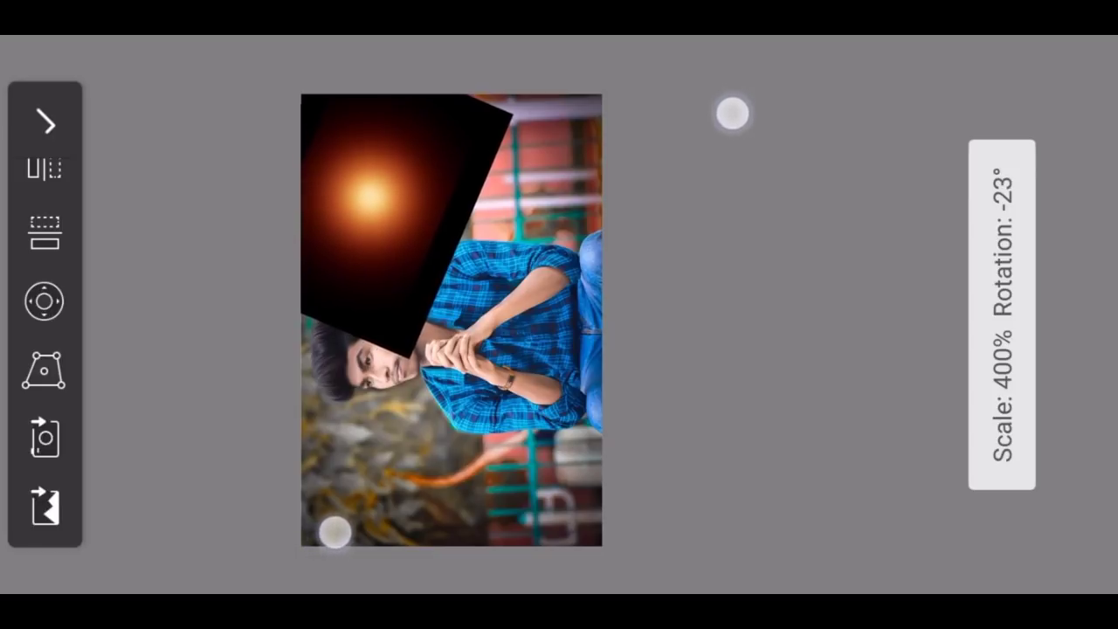
{"action": "left_click_drag", "start_coordinate": [732, 113], "coordinate": [721, 125]}
{"action": "left_click", "coordinate": [45, 123]}
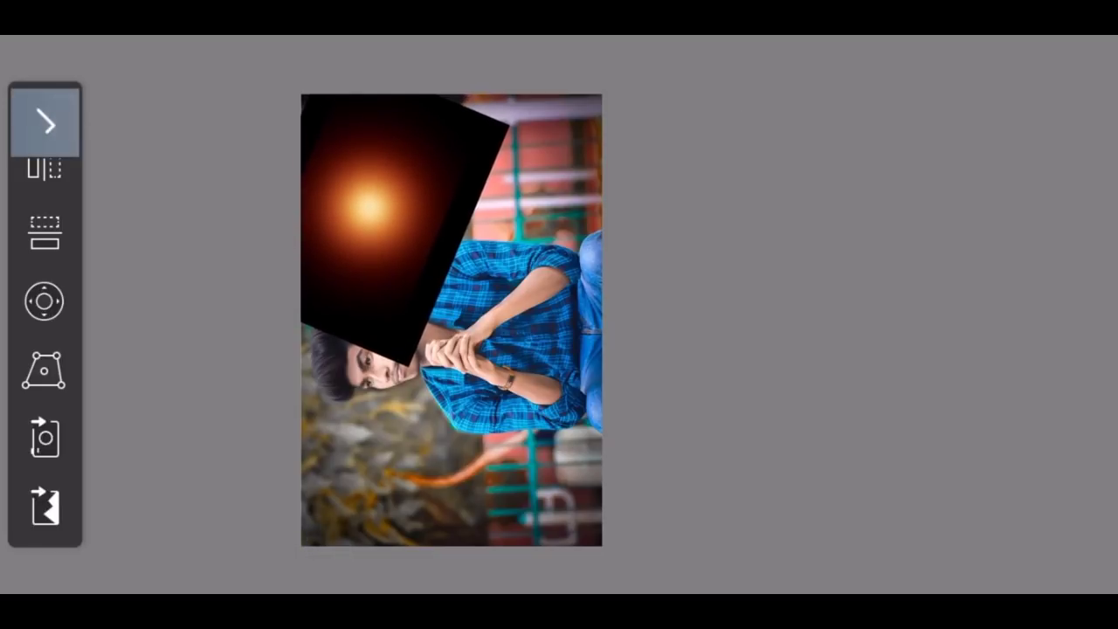
{"action": "left_click", "coordinate": [34, 198]}
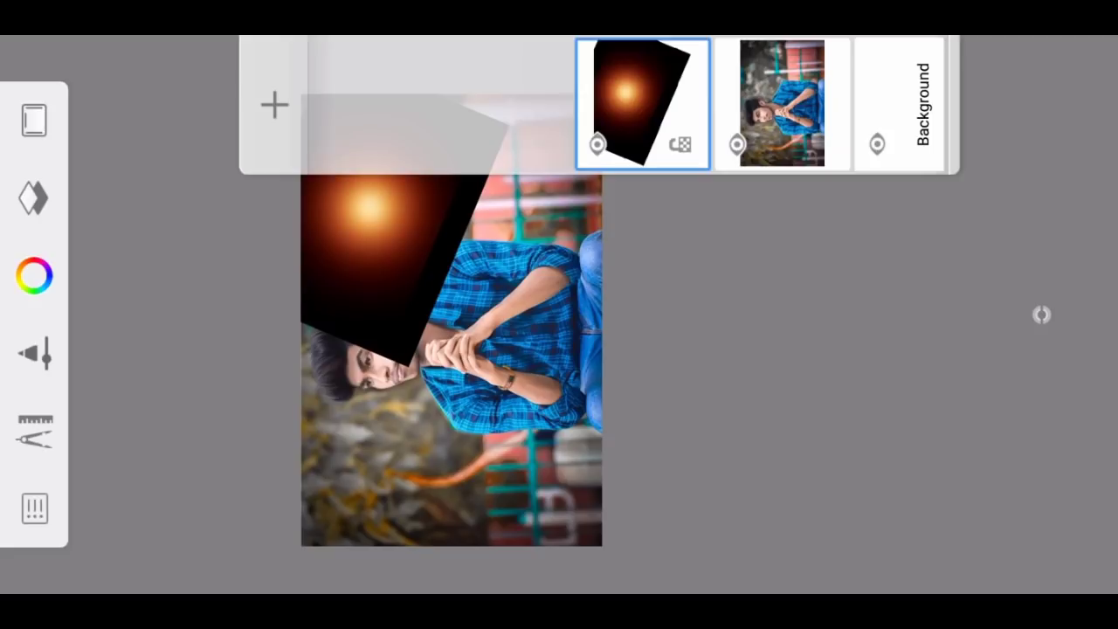
- Set the orange flare layer's blending mode to Screen
{"action": "left_click", "coordinate": [646, 96]}
{"action": "left_click", "coordinate": [591, 349]}
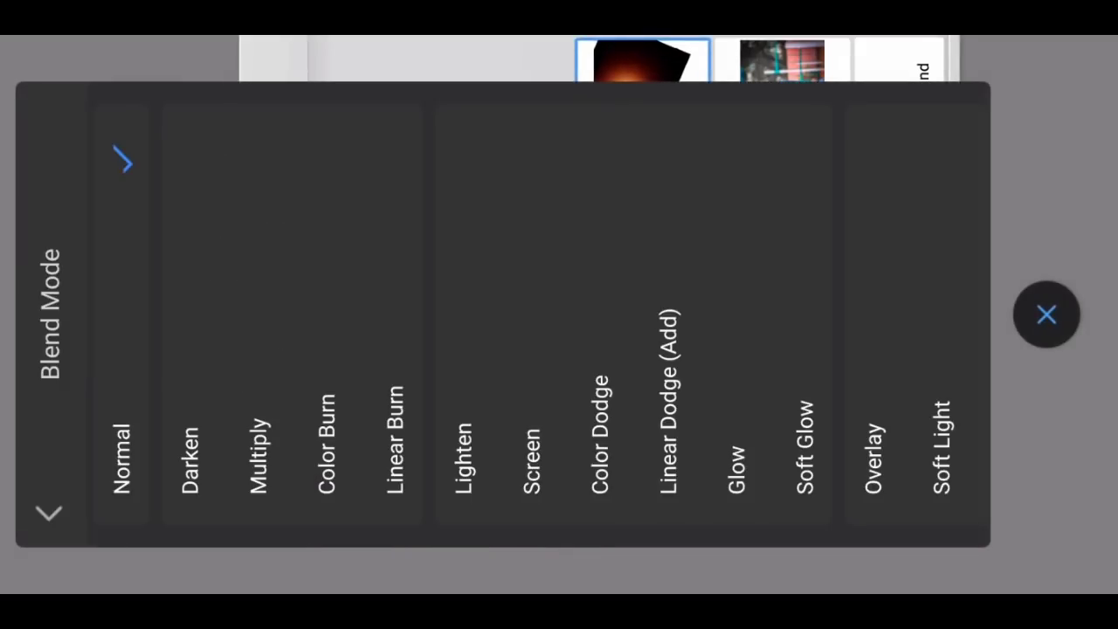
{"action": "left_click", "coordinate": [531, 349]}
{"action": "left_click", "coordinate": [403, 550]}
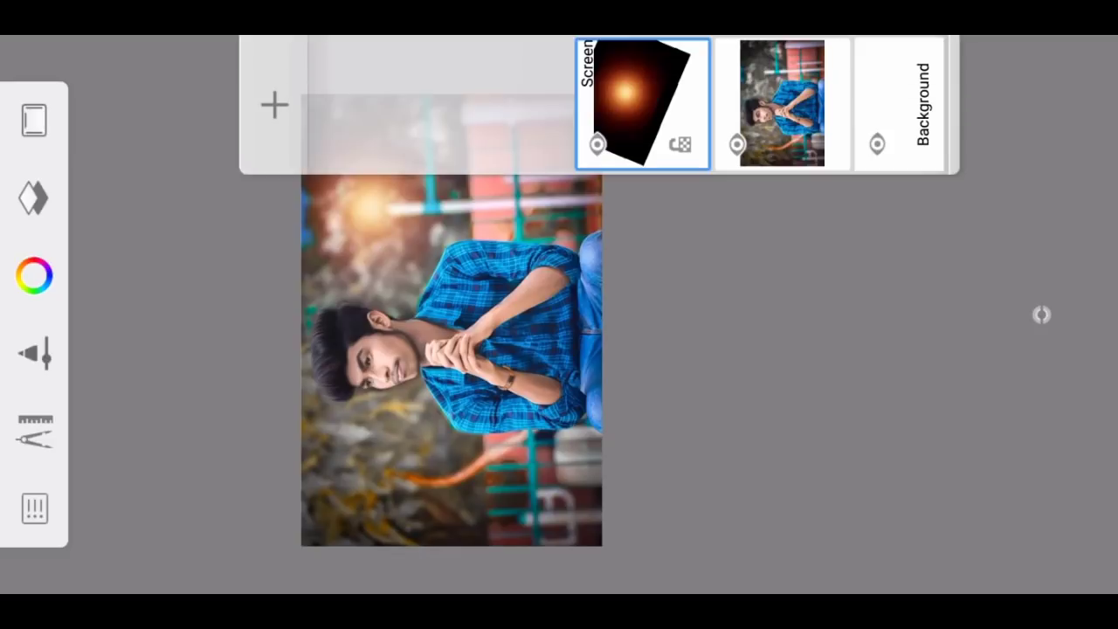
{"action": "left_click", "coordinate": [713, 298]}
{"action": "left_click", "coordinate": [33, 352]}
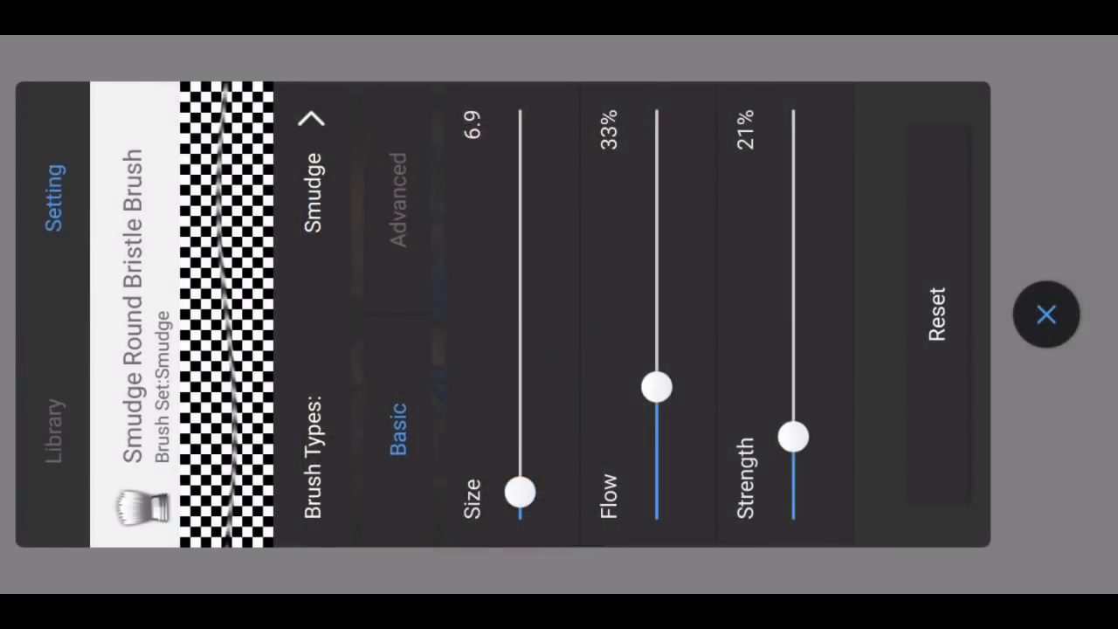
{"action": "left_click", "coordinate": [307, 568]}
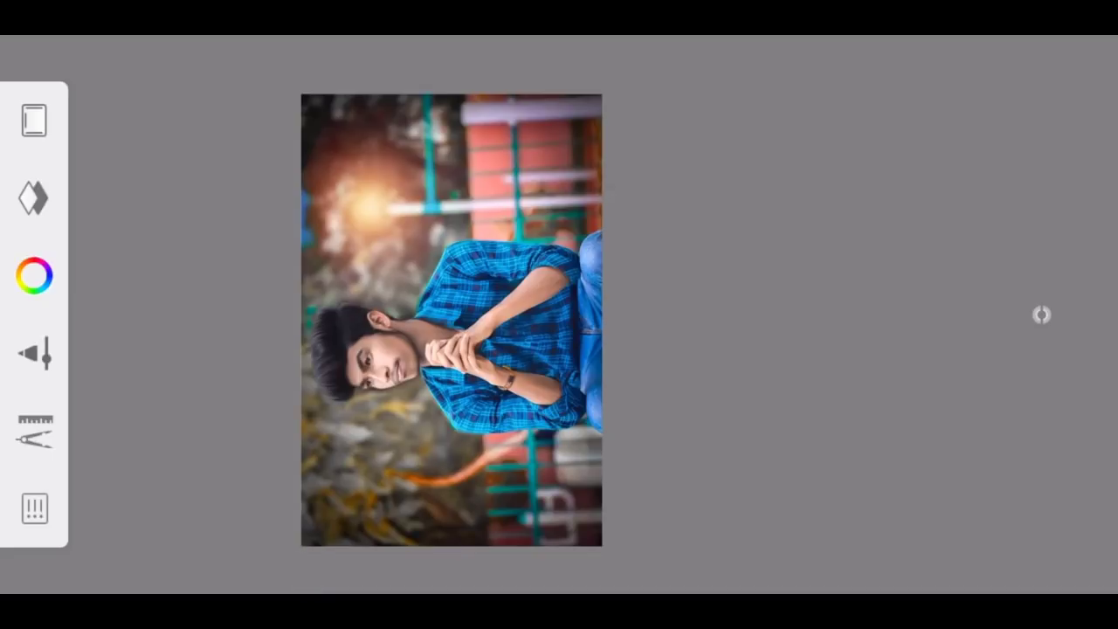
{"action": "left_click", "coordinate": [35, 430]}
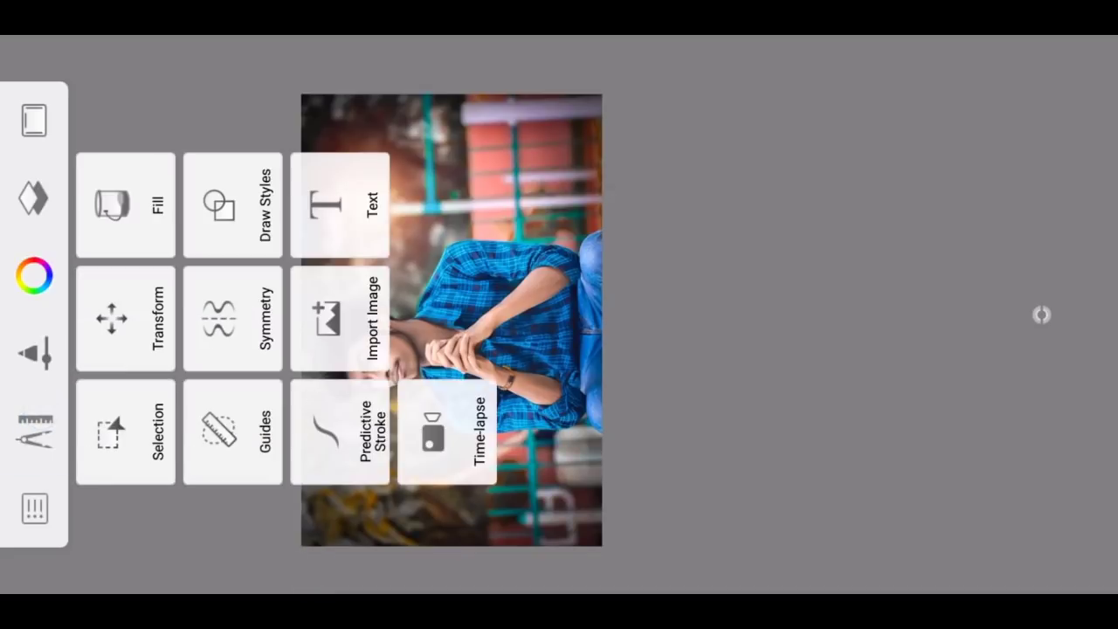
- Transform the flare layer, scaling it up to about 186% across the upper left
{"action": "left_click", "coordinate": [126, 317]}
{"action": "mouse_move", "coordinate": [602, 140]}
{"action": "left_mouse_down"}
{"action": "mouse_move", "coordinate": [673, 114]}
{"action": "mouse_move", "coordinate": [671, 100]}
{"action": "mouse_move", "coordinate": [691, 90]}
{"action": "mouse_move", "coordinate": [715, 104]}
{"action": "left_mouse_up"}
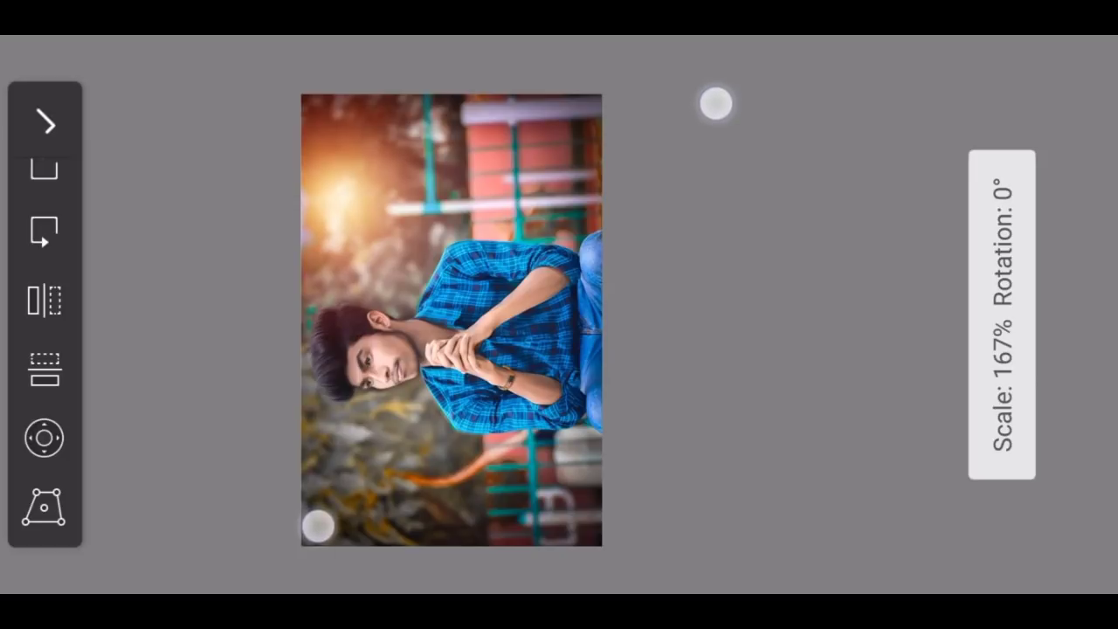
{"action": "left_click_drag", "start_coordinate": [716, 104], "coordinate": [715, 104]}
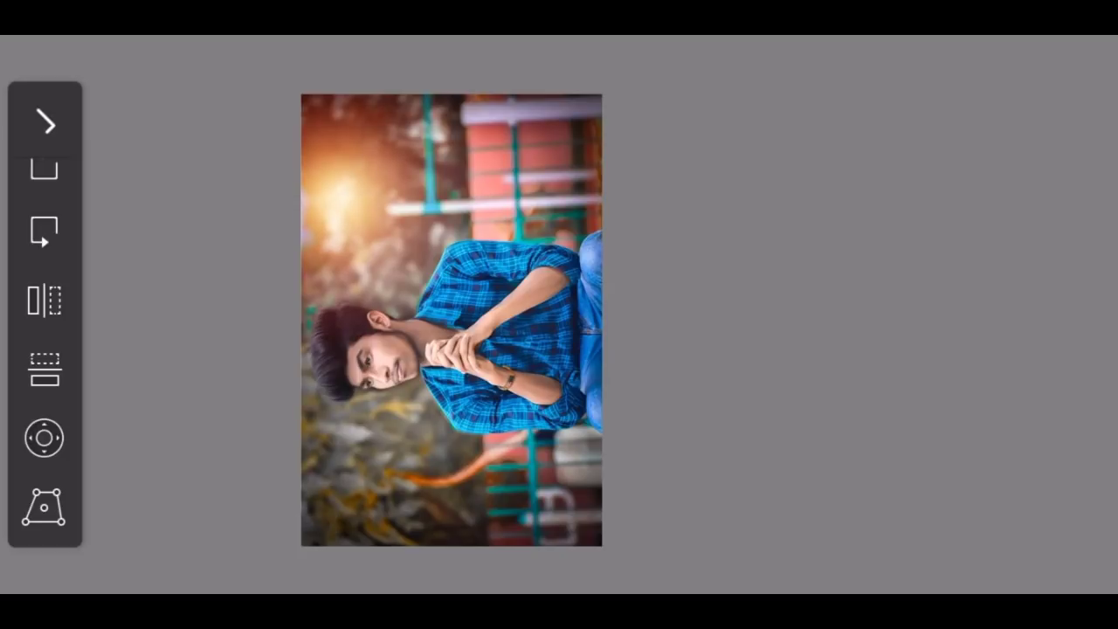
{"action": "mouse_move", "coordinate": [690, 139]}
{"action": "left_mouse_down"}
{"action": "mouse_move", "coordinate": [728, 119]}
{"action": "mouse_move", "coordinate": [755, 130]}
{"action": "mouse_move", "coordinate": [741, 149]}
{"action": "left_mouse_up"}
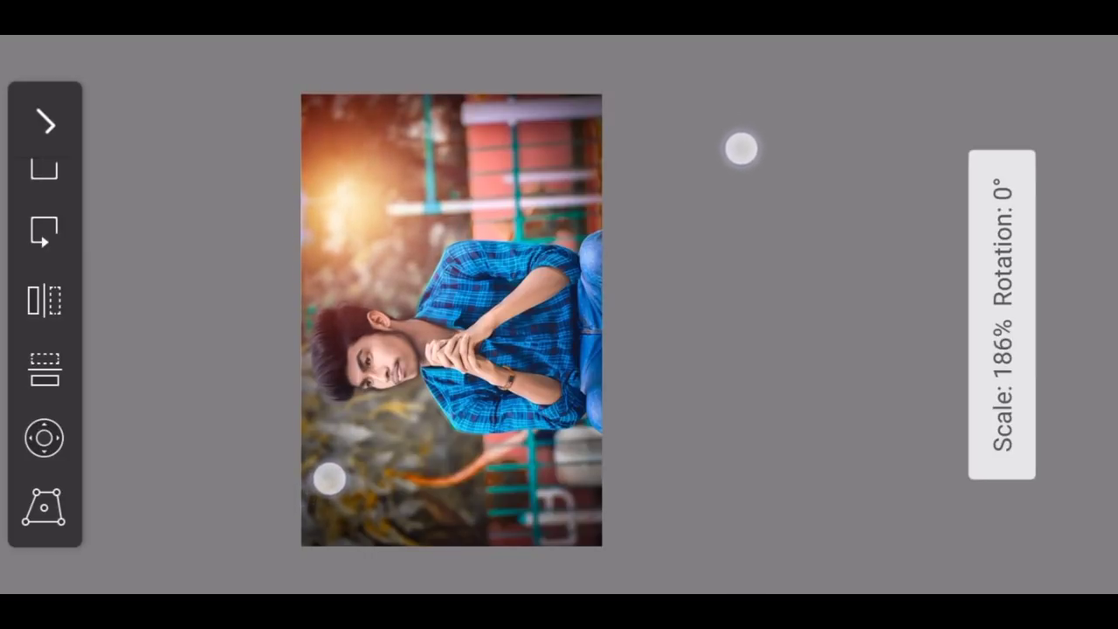
{"action": "left_click", "coordinate": [54, 115]}
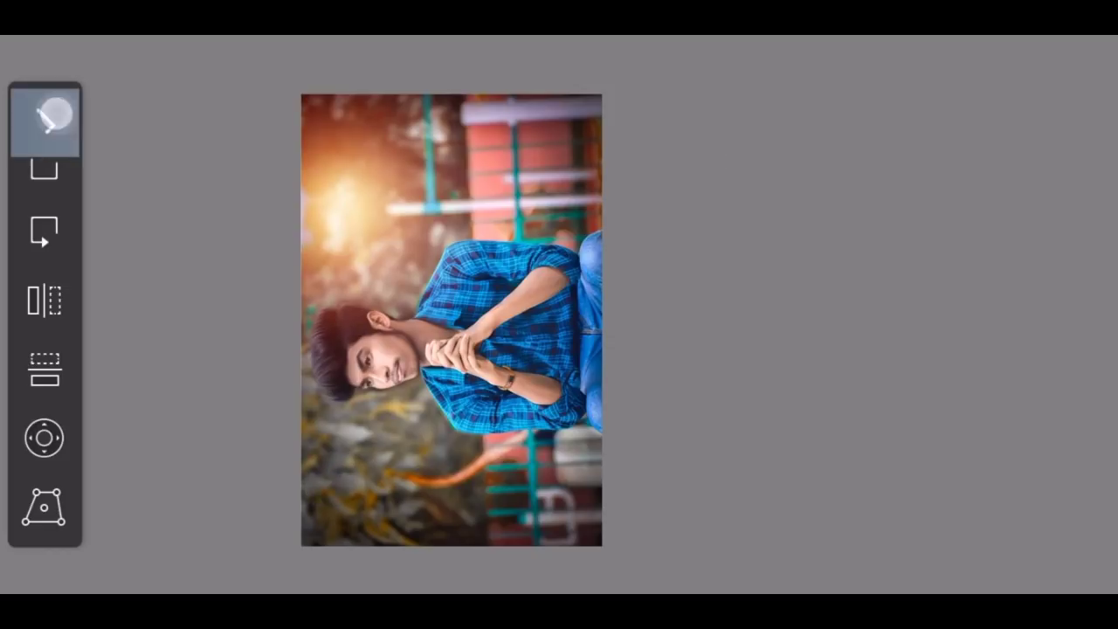
{"action": "left_click_drag", "start_coordinate": [620, 207], "coordinate": [609, 217]}
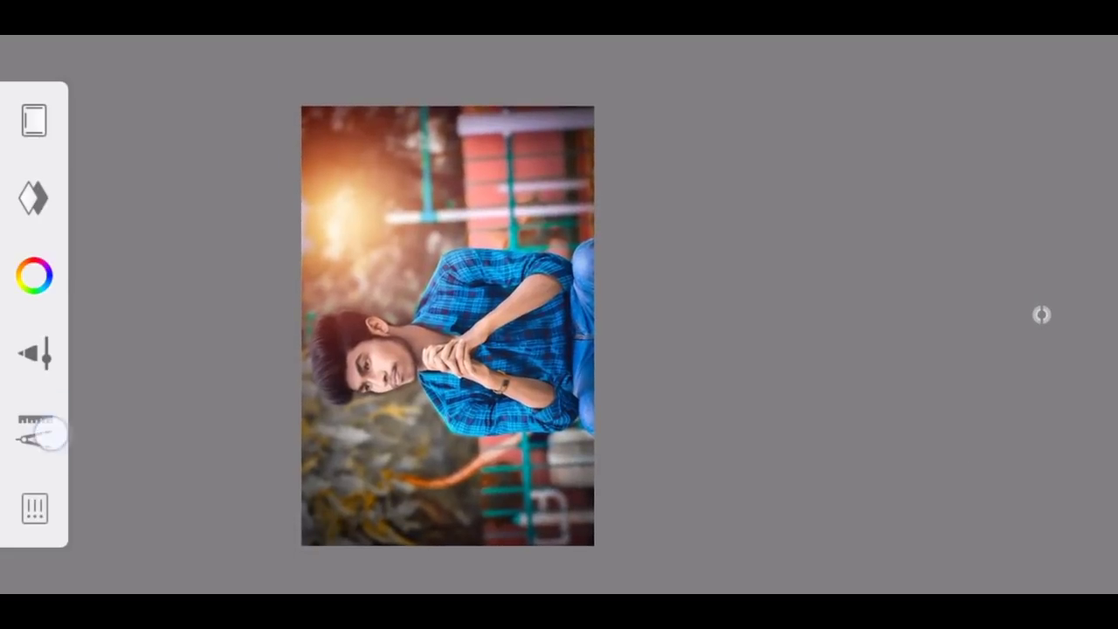
- Import the blue eye image from the Photos Download album
{"action": "left_click", "coordinate": [48, 432]}
{"action": "left_click", "coordinate": [340, 320]}
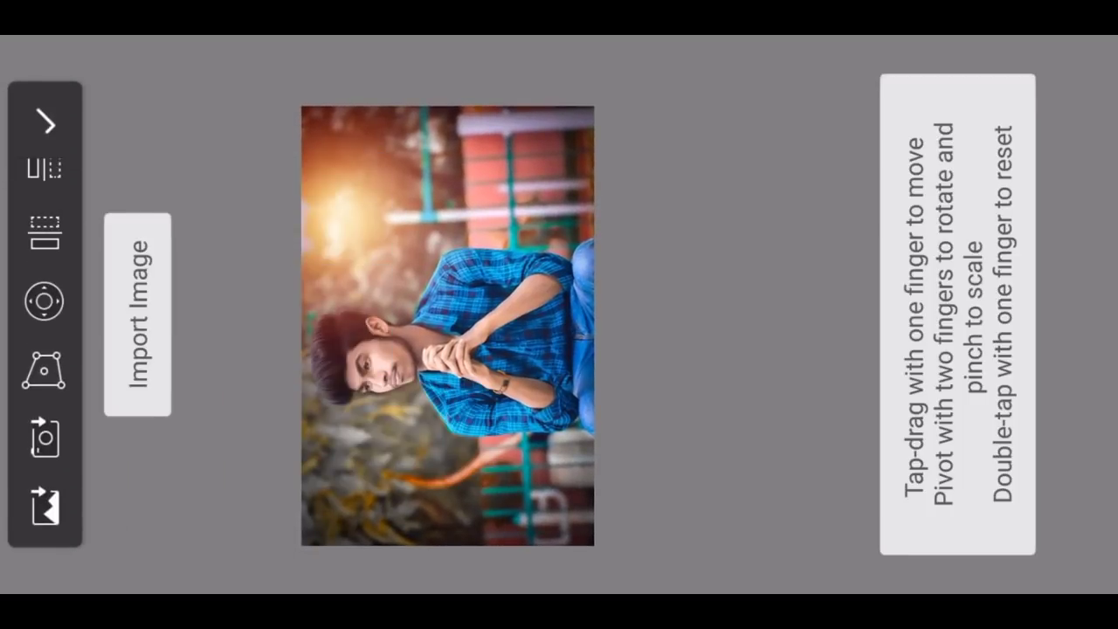
{"action": "left_click", "coordinate": [137, 314]}
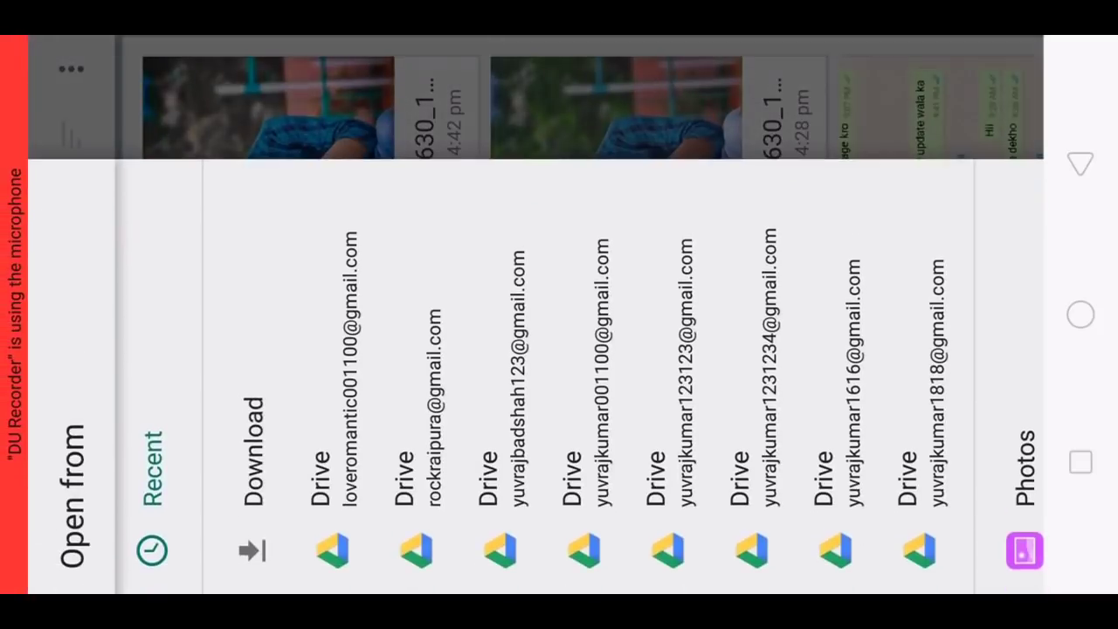
{"action": "left_click_drag", "start_coordinate": [549, 229], "coordinate": [268, 229]}
{"action": "left_click", "coordinate": [742, 489]}
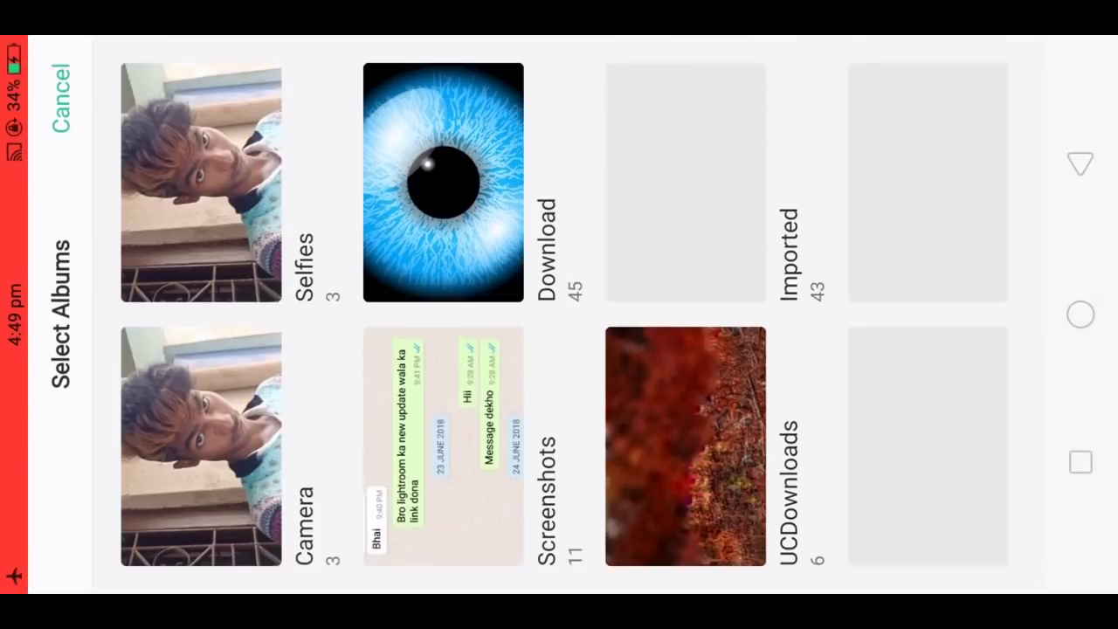
{"action": "left_click", "coordinate": [468, 149]}
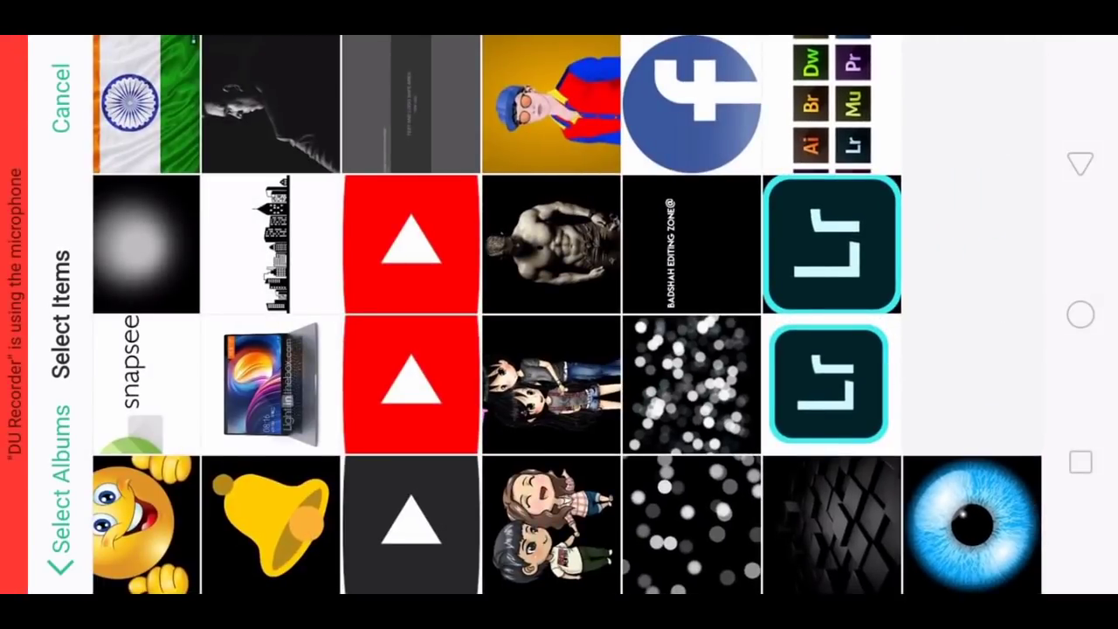
{"action": "left_click", "coordinate": [971, 524]}
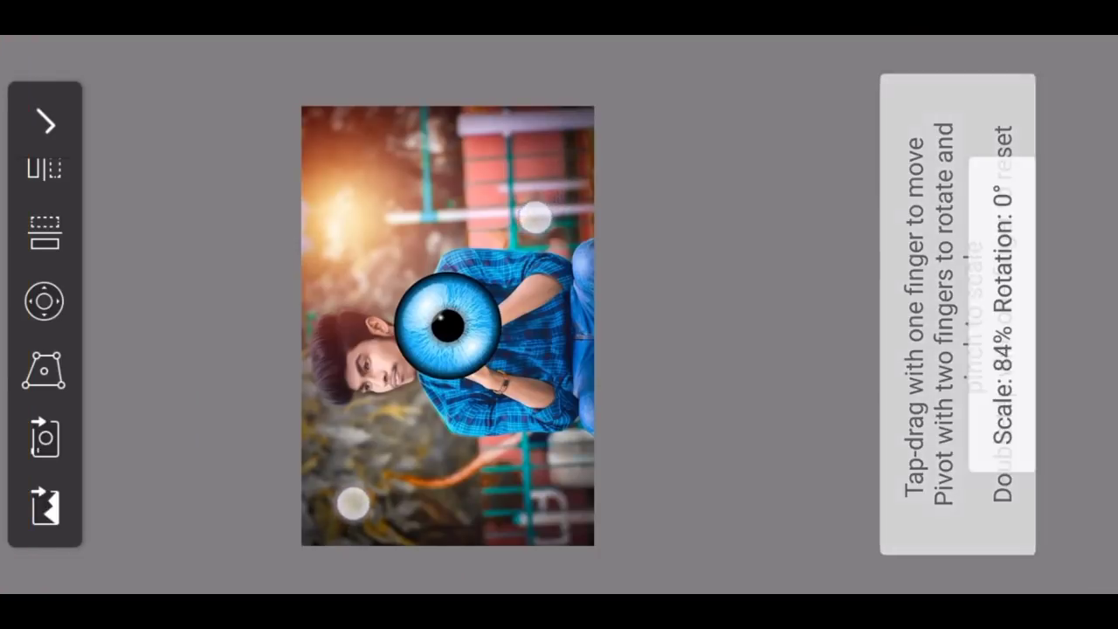
- Shrink the blue eye to about 36% and move it onto the man's left eye
{"action": "mouse_move", "coordinate": [534, 217]}
{"action": "left_mouse_down"}
{"action": "mouse_move", "coordinate": [487, 271]}
{"action": "mouse_move", "coordinate": [468, 266]}
{"action": "mouse_move", "coordinate": [454, 281]}
{"action": "mouse_move", "coordinate": [504, 234]}
{"action": "mouse_move", "coordinate": [694, 138]}
{"action": "mouse_move", "coordinate": [708, 115]}
{"action": "left_mouse_up"}
{"action": "left_click", "coordinate": [45, 122]}
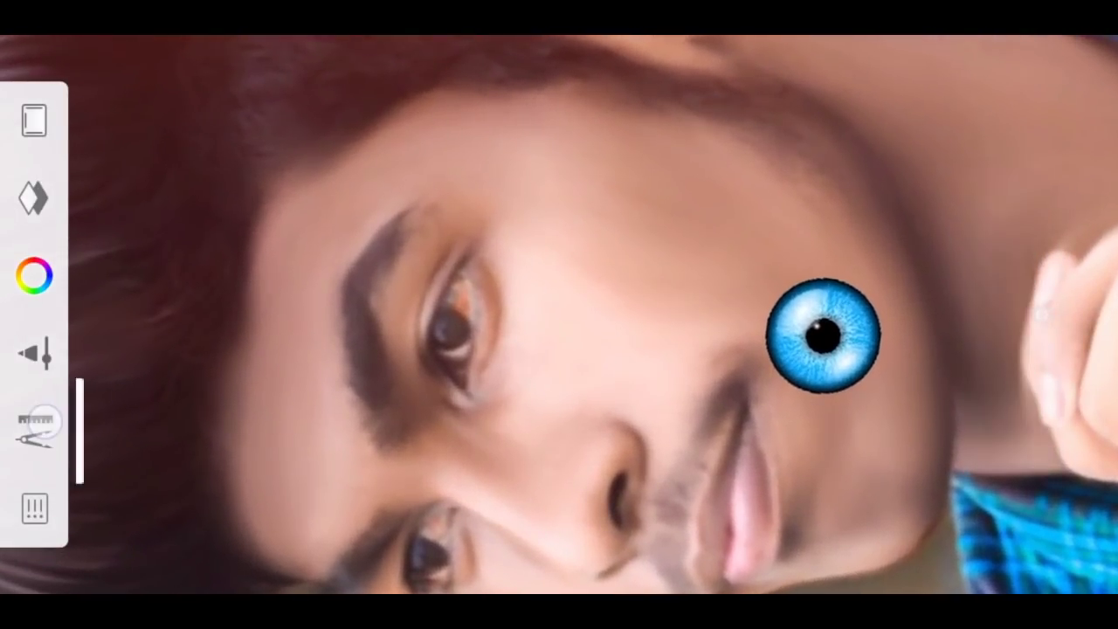
{"action": "left_click", "coordinate": [45, 421]}
{"action": "left_click", "coordinate": [110, 317]}
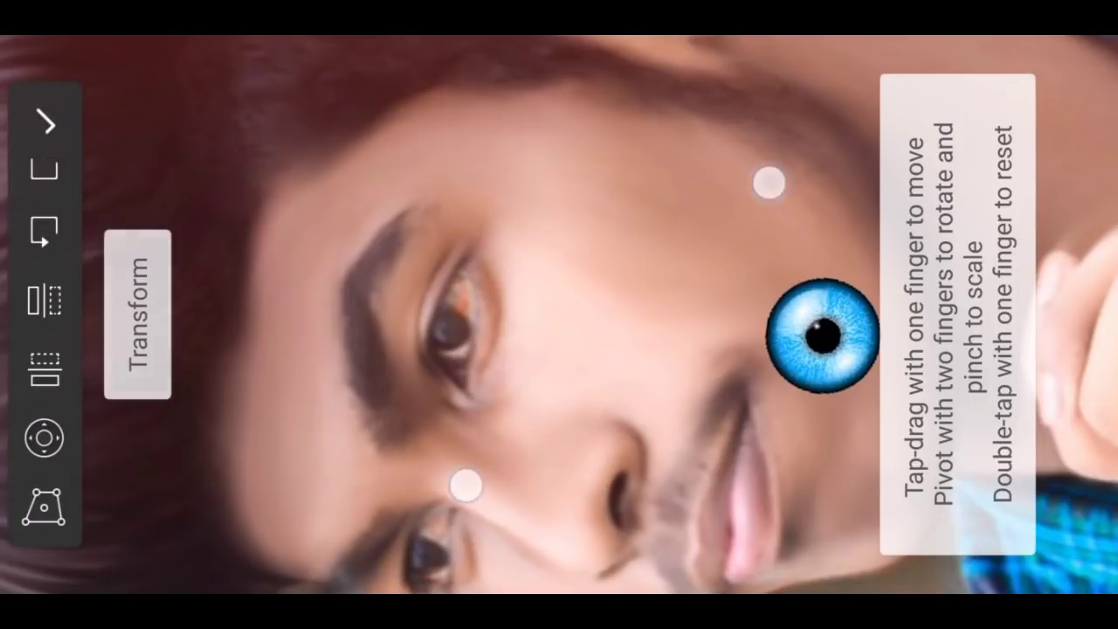
{"action": "mouse_move", "coordinate": [769, 183]}
{"action": "left_mouse_down"}
{"action": "mouse_move", "coordinate": [628, 253]}
{"action": "mouse_move", "coordinate": [544, 250]}
{"action": "mouse_move", "coordinate": [593, 215]}
{"action": "left_mouse_up"}
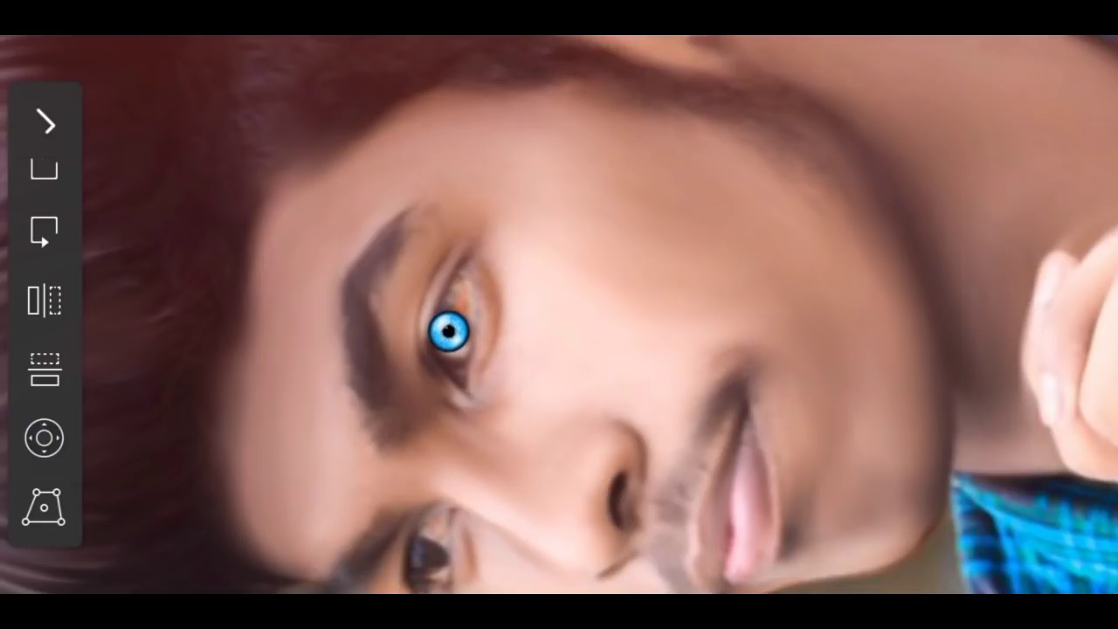
- Lower the blue eye layer's opacity to 43%
{"action": "left_click", "coordinate": [46, 122]}
{"action": "scroll", "coordinate": [461, 340], "scroll_direction": "up", "scroll_amount": 3}
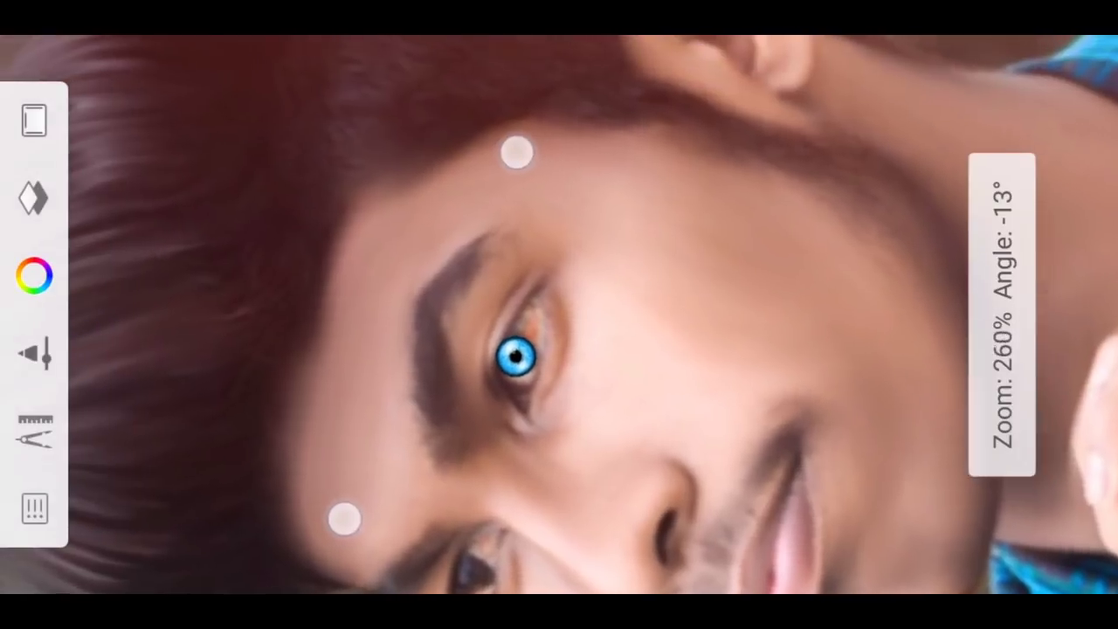
{"action": "scroll", "coordinate": [461, 340], "scroll_direction": "up", "scroll_amount": 1}
{"action": "left_click", "coordinate": [1040, 314]}
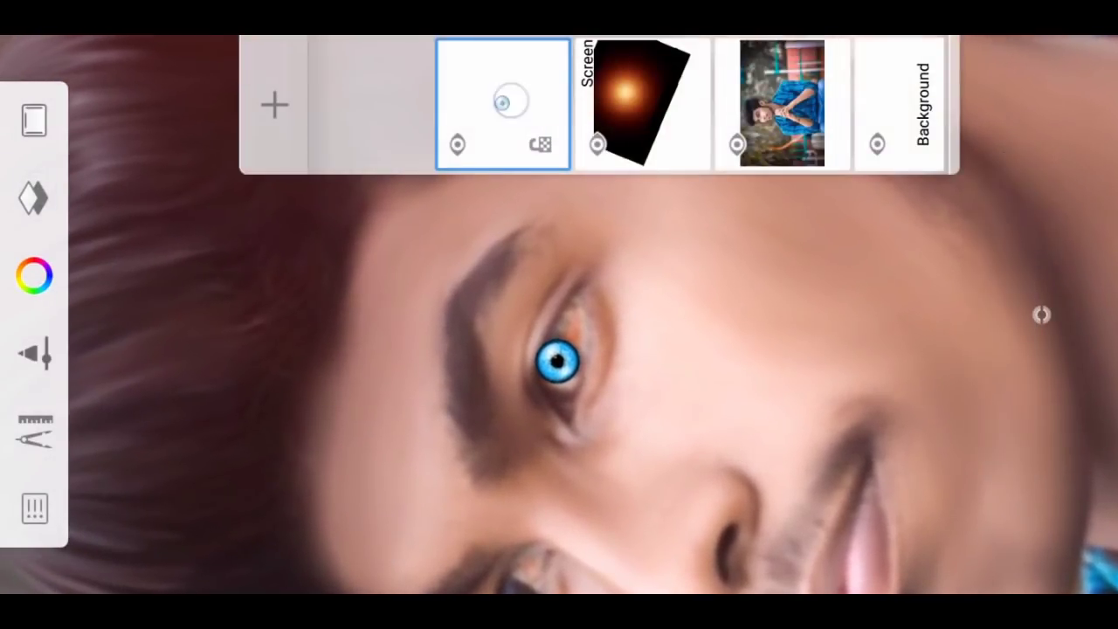
{"action": "left_click", "coordinate": [502, 102]}
{"action": "left_click_drag", "start_coordinate": [491, 113], "coordinate": [525, 342]}
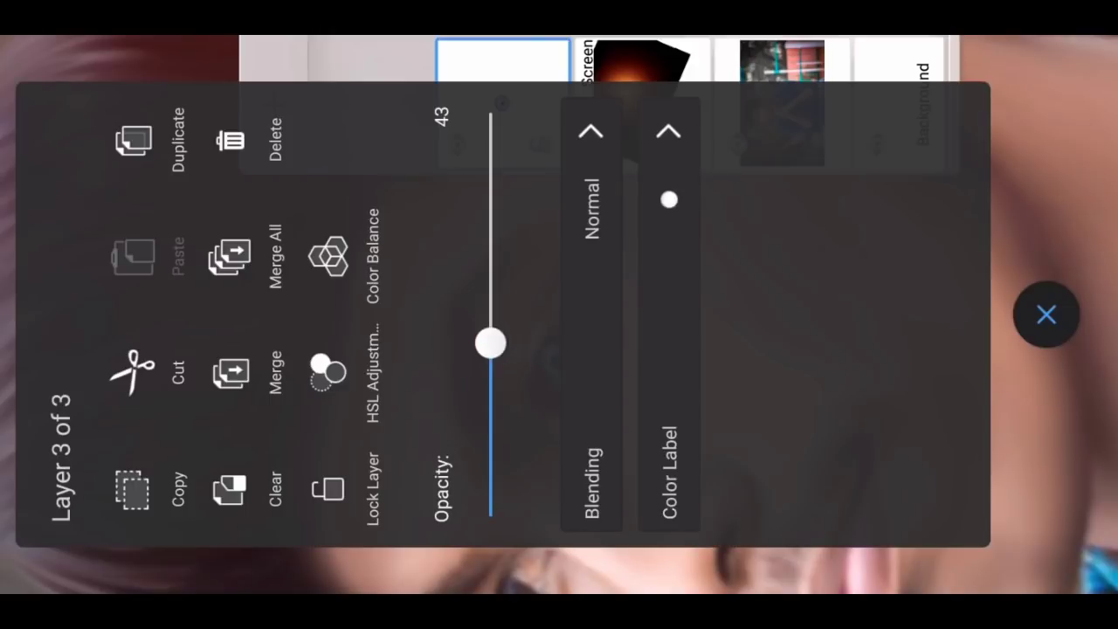
{"action": "left_click", "coordinate": [1046, 314]}
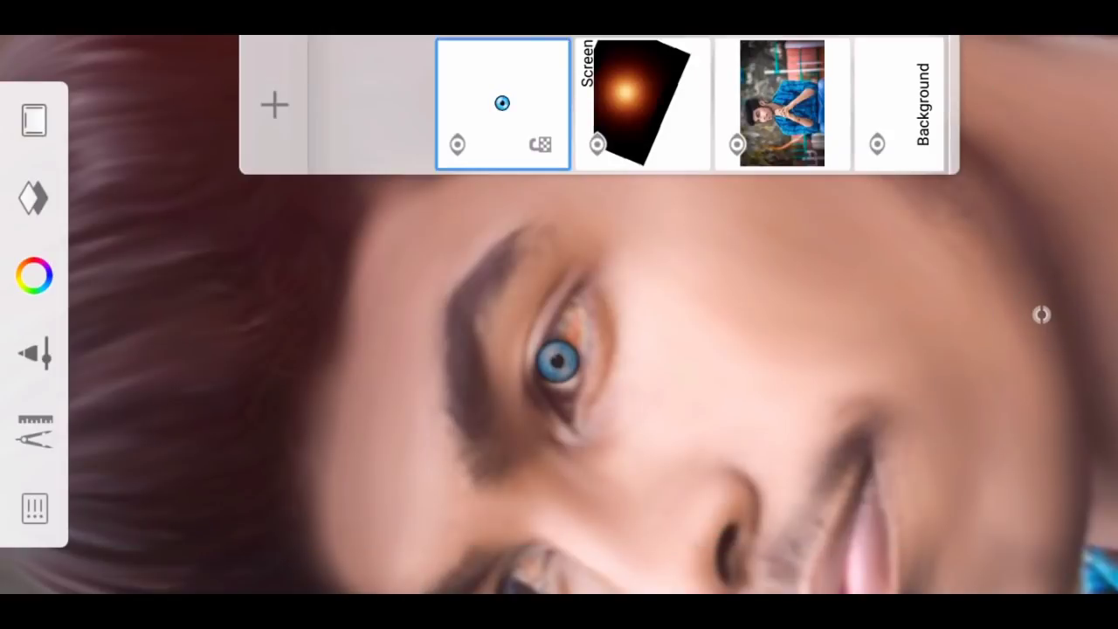
{"action": "left_click", "coordinate": [35, 353]}
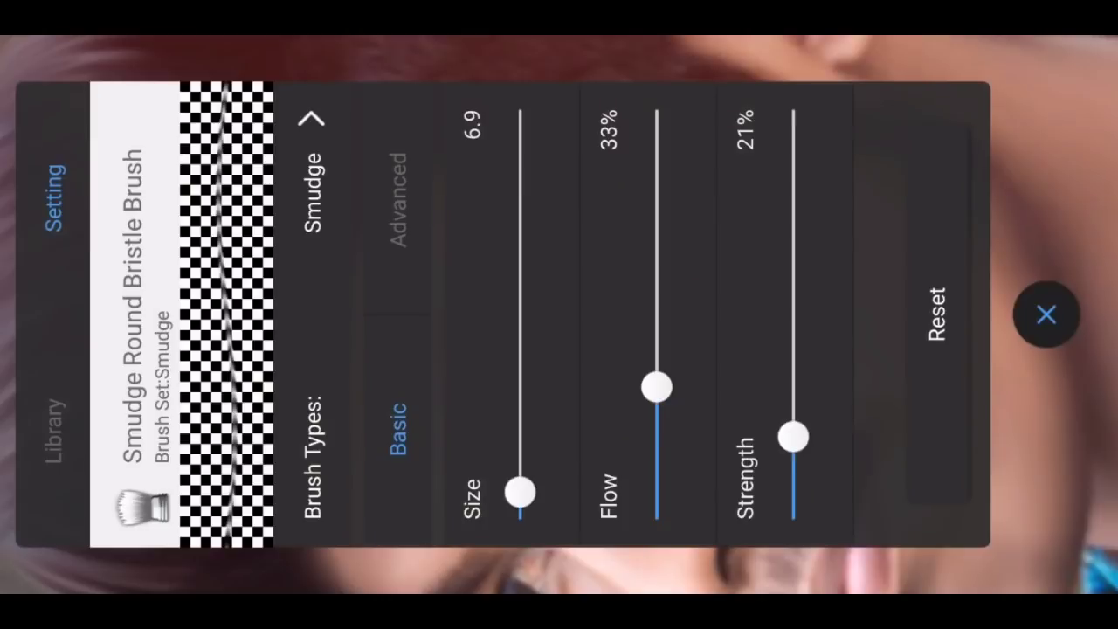
- Select the Hard Eraser brush from the brush library and check its size settings
{"action": "left_click", "coordinate": [54, 428]}
{"action": "scroll", "coordinate": [549, 184], "scroll_direction": "left", "scroll_amount": 10}
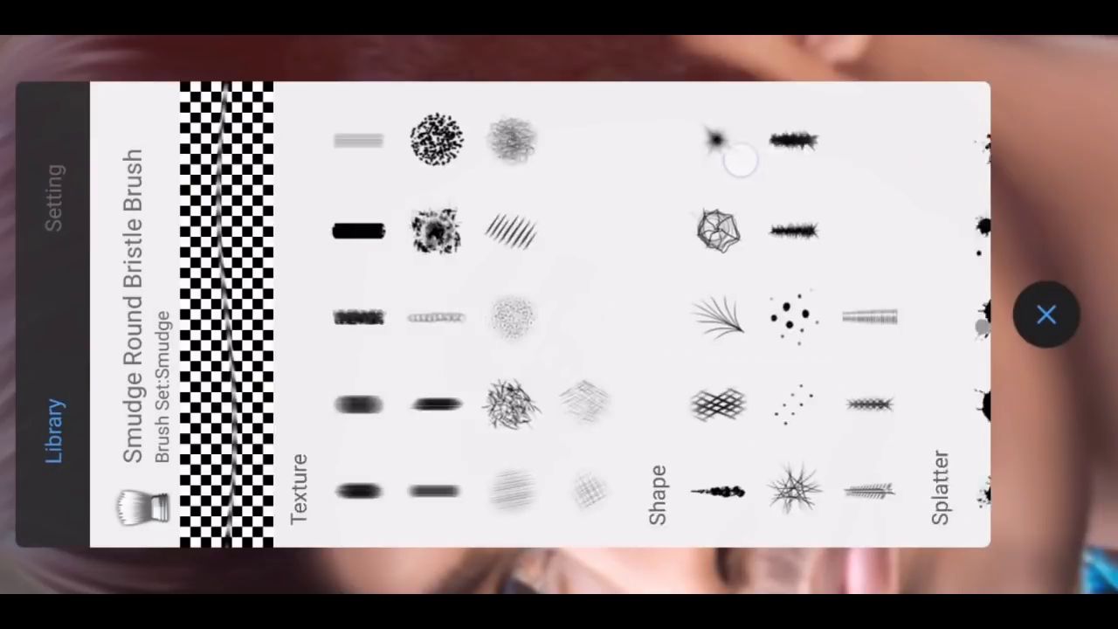
{"action": "scroll", "coordinate": [712, 176], "scroll_direction": "left", "scroll_amount": 10}
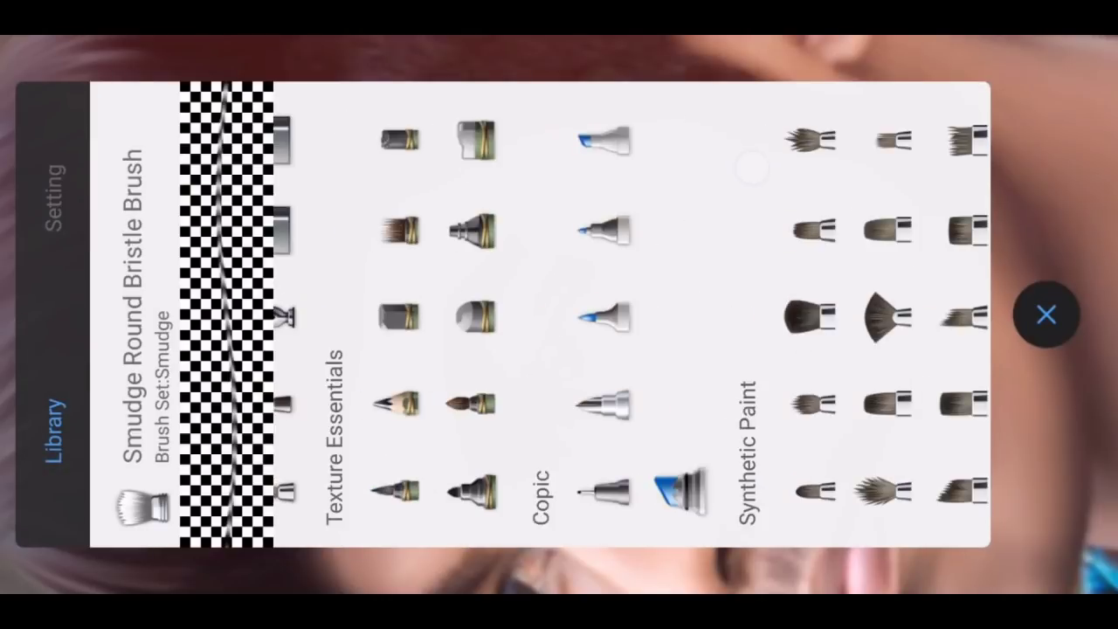
{"action": "left_click", "coordinate": [629, 231]}
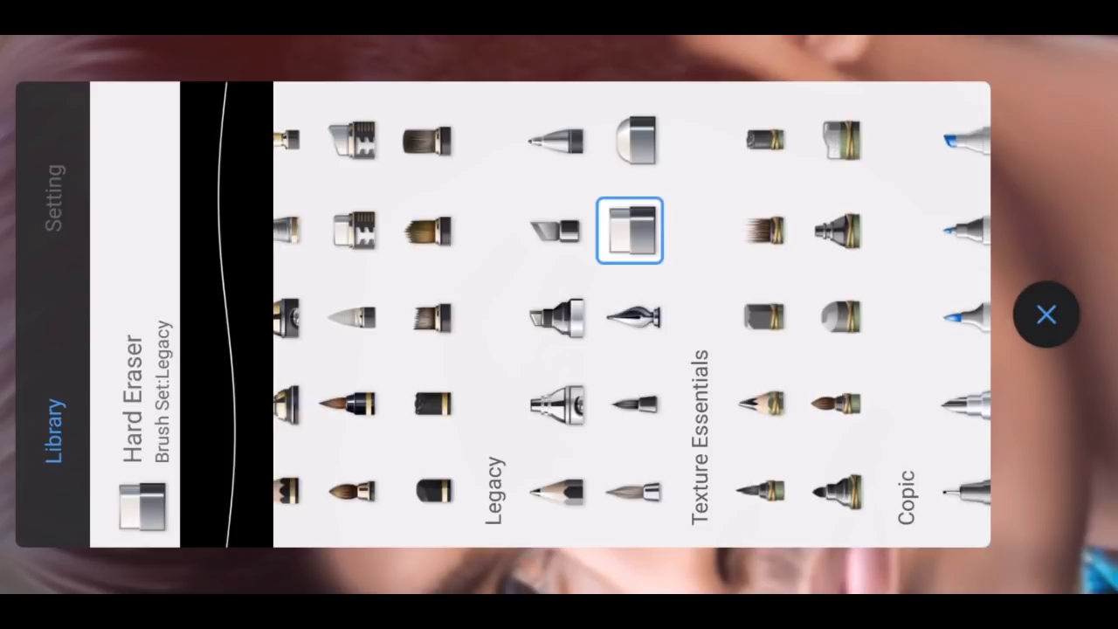
{"action": "left_click", "coordinate": [54, 198]}
{"action": "left_click", "coordinate": [1046, 314]}
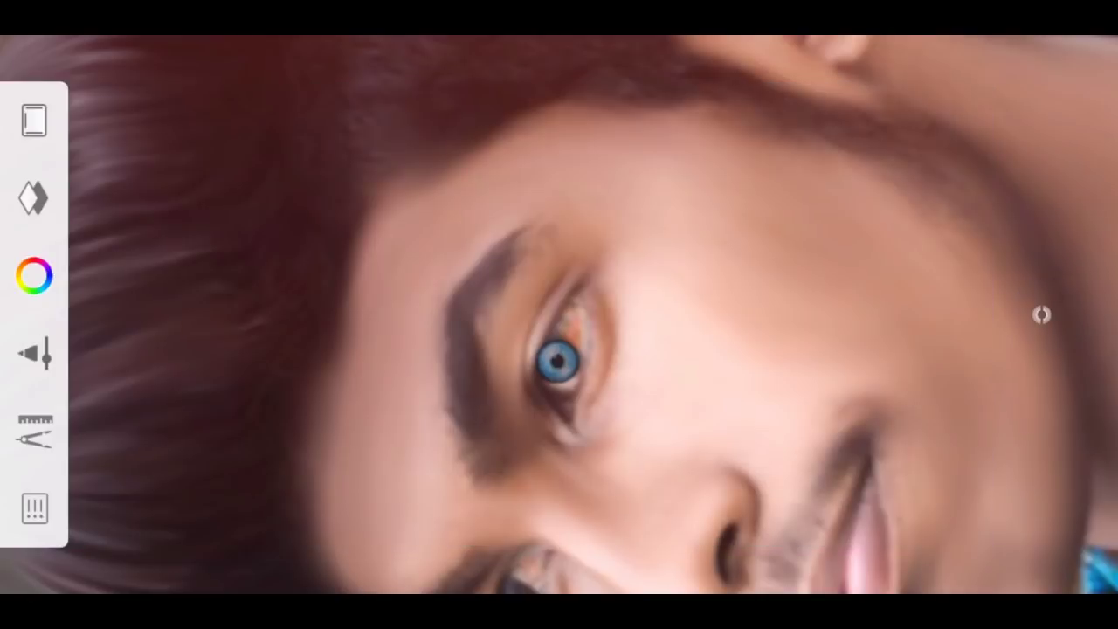
- Zoom around the eye, then open the blue eye layer's settings in the Layers list
{"action": "scroll", "coordinate": [480, 308], "scroll_direction": "up", "scroll_amount": 5}
{"action": "scroll", "coordinate": [507, 349], "scroll_direction": "up", "scroll_amount": 5}
{"action": "scroll", "coordinate": [506, 349], "scroll_direction": "up", "scroll_amount": 5}
{"action": "scroll", "coordinate": [506, 349], "scroll_direction": "up", "scroll_amount": 3}
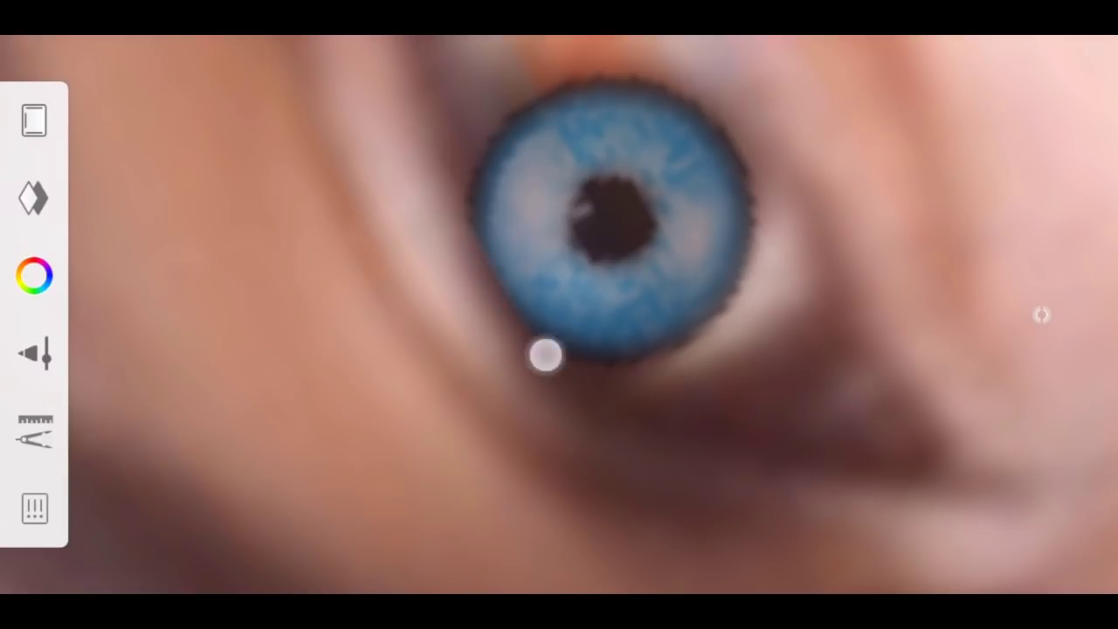
{"action": "scroll", "coordinate": [365, 324], "scroll_direction": "down", "scroll_amount": 5}
{"action": "scroll", "coordinate": [365, 324], "scroll_direction": "down", "scroll_amount": 2}
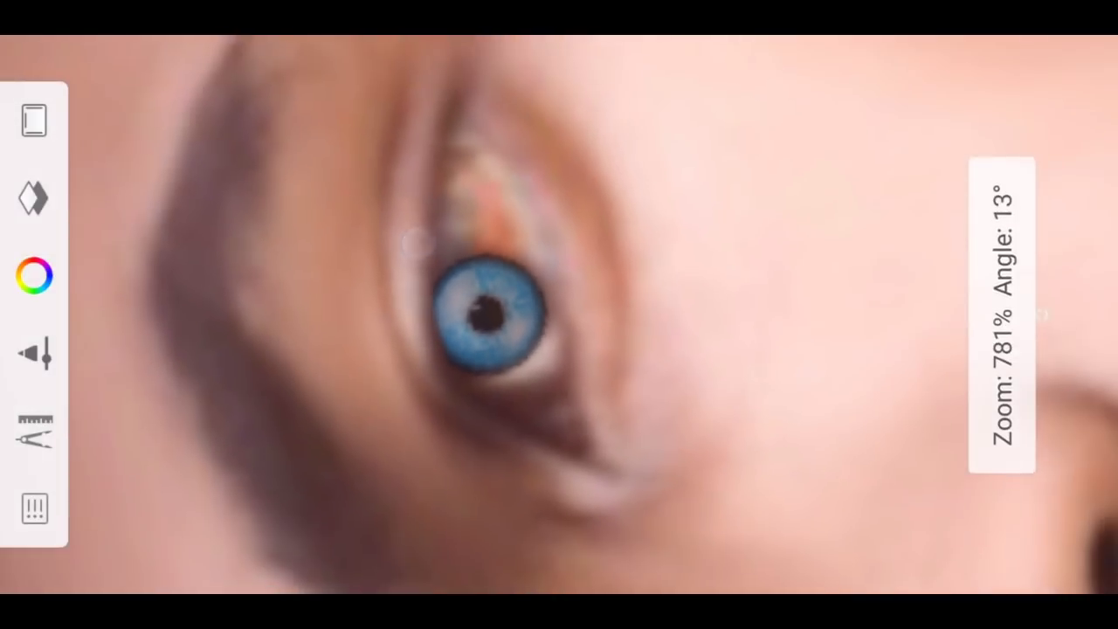
{"action": "scroll", "coordinate": [365, 324], "scroll_direction": "down", "scroll_amount": 4}
{"action": "scroll", "coordinate": [437, 350], "scroll_direction": "down", "scroll_amount": 3}
{"action": "scroll", "coordinate": [440, 349], "scroll_direction": "down", "scroll_amount": 2}
{"action": "scroll", "coordinate": [428, 349], "scroll_direction": "down", "scroll_amount": 2}
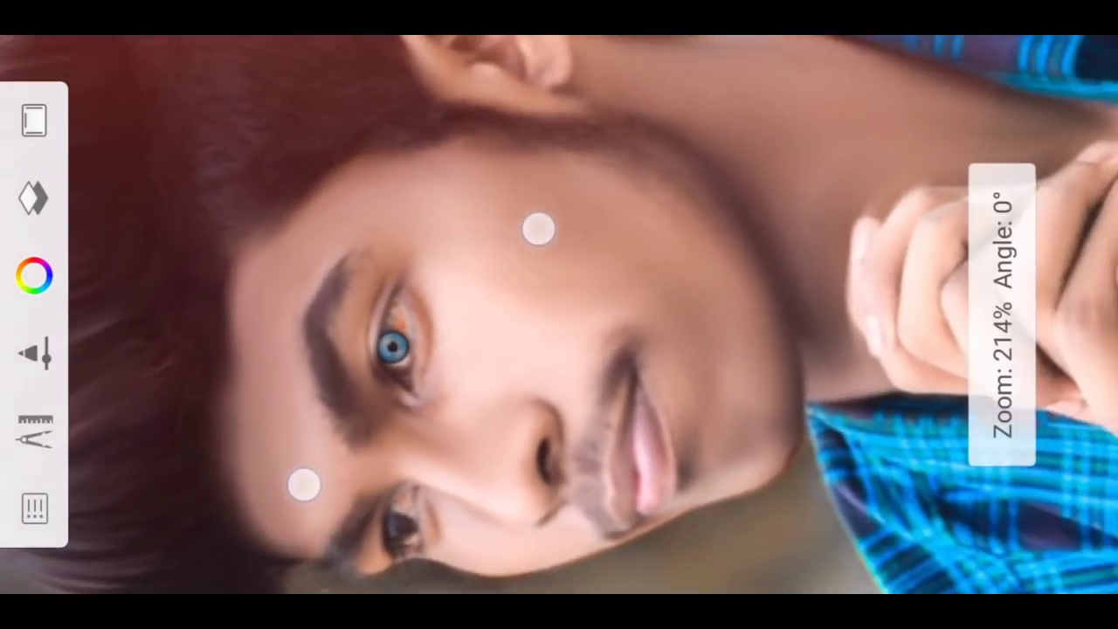
{"action": "scroll", "coordinate": [419, 349], "scroll_direction": "down", "scroll_amount": 2}
{"action": "left_click", "coordinate": [34, 198]}
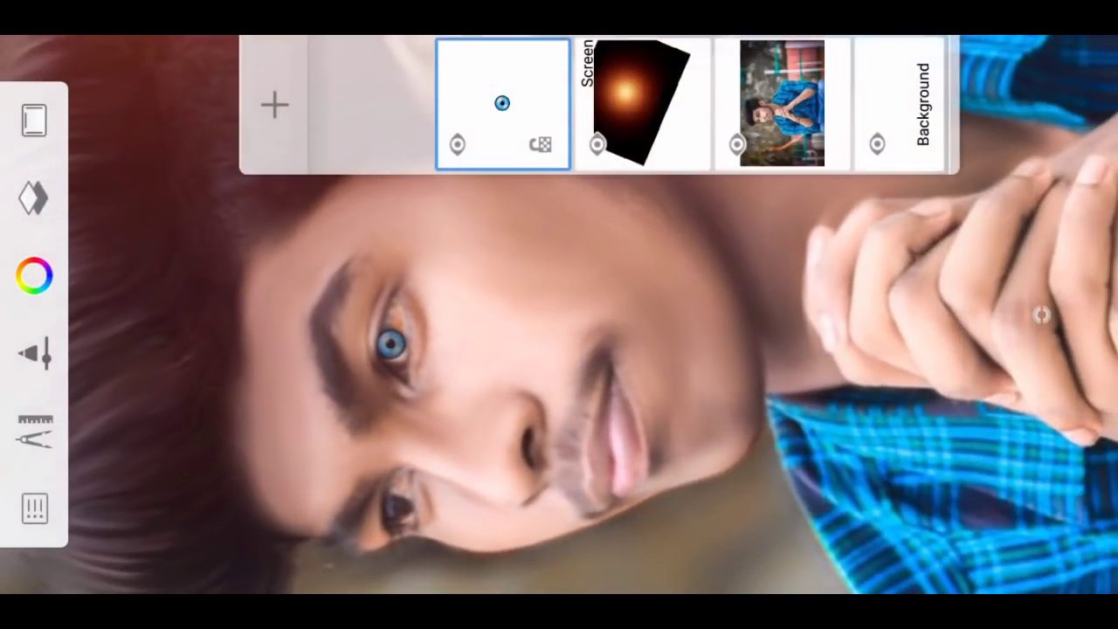
{"action": "left_click", "coordinate": [502, 103]}
- Set the blue eye layer to 50% opacity and zoom out to the whole portrait
{"action": "left_click_drag", "start_coordinate": [490, 343], "coordinate": [522, 281]}
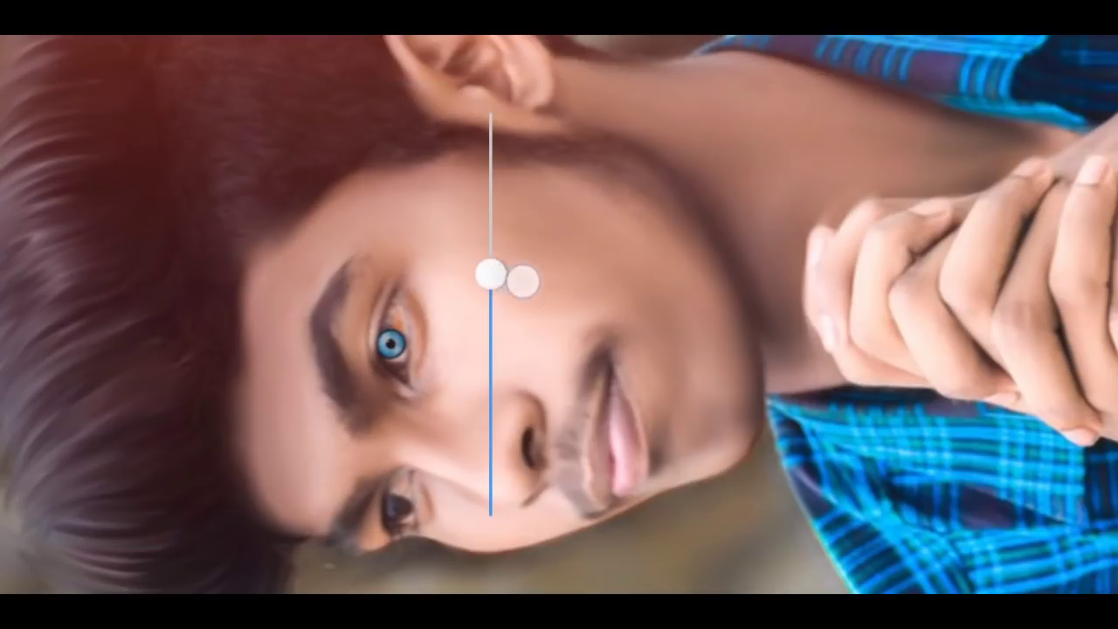
{"action": "left_click_drag", "start_coordinate": [565, 346], "coordinate": [565, 345]}
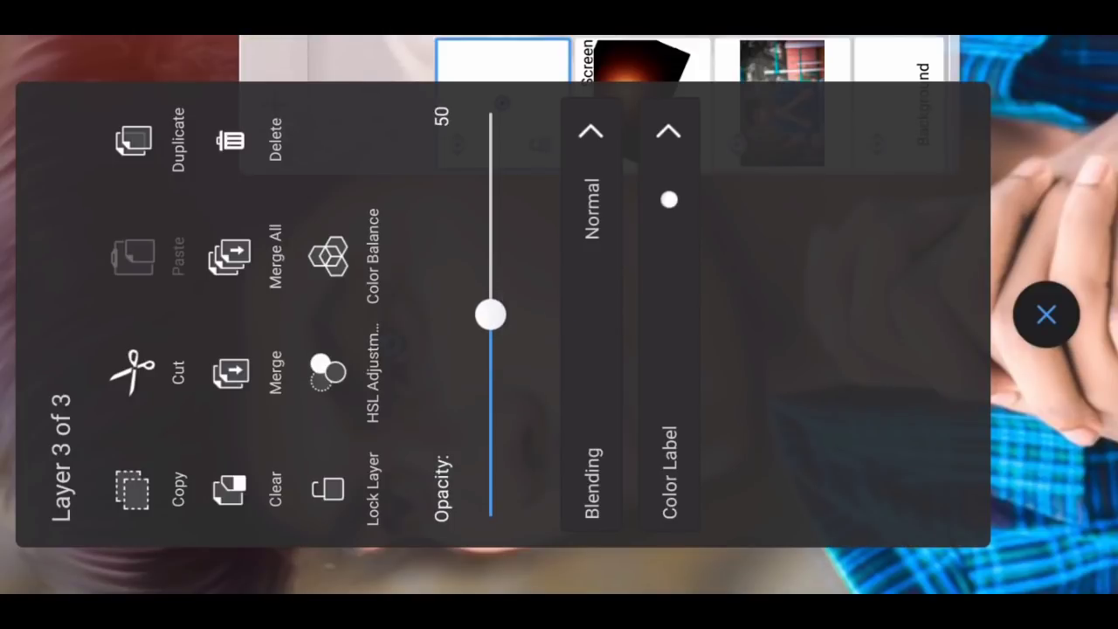
{"action": "left_click", "coordinate": [1045, 315]}
{"action": "left_click", "coordinate": [550, 319]}
{"action": "scroll", "coordinate": [419, 349], "scroll_direction": "down", "scroll_amount": 5}
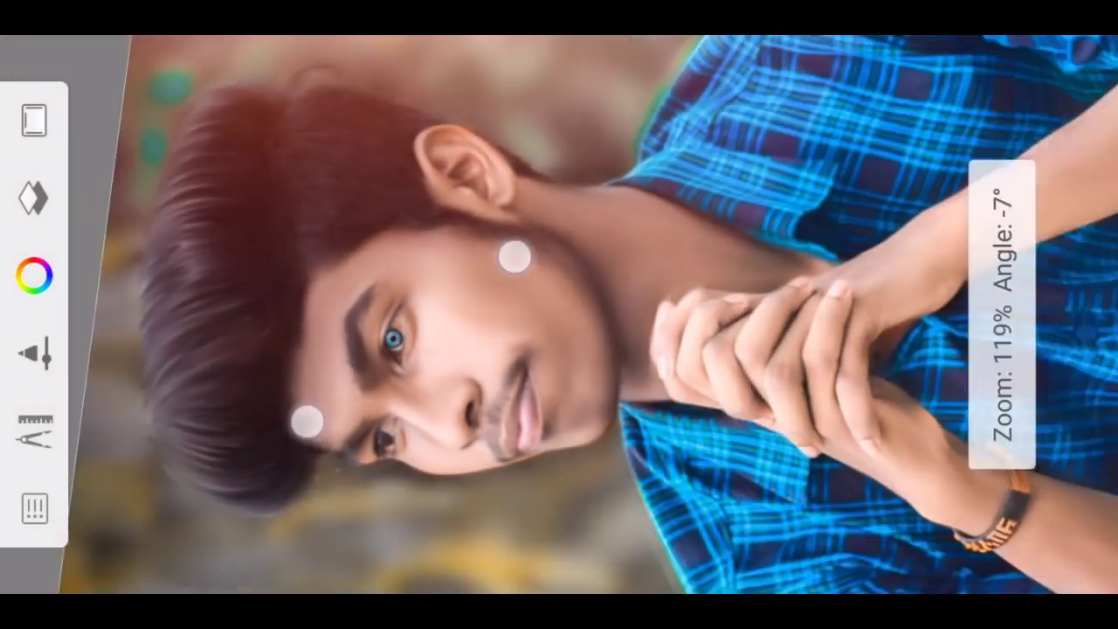
{"action": "scroll", "coordinate": [426, 352], "scroll_direction": "down", "scroll_amount": 1}
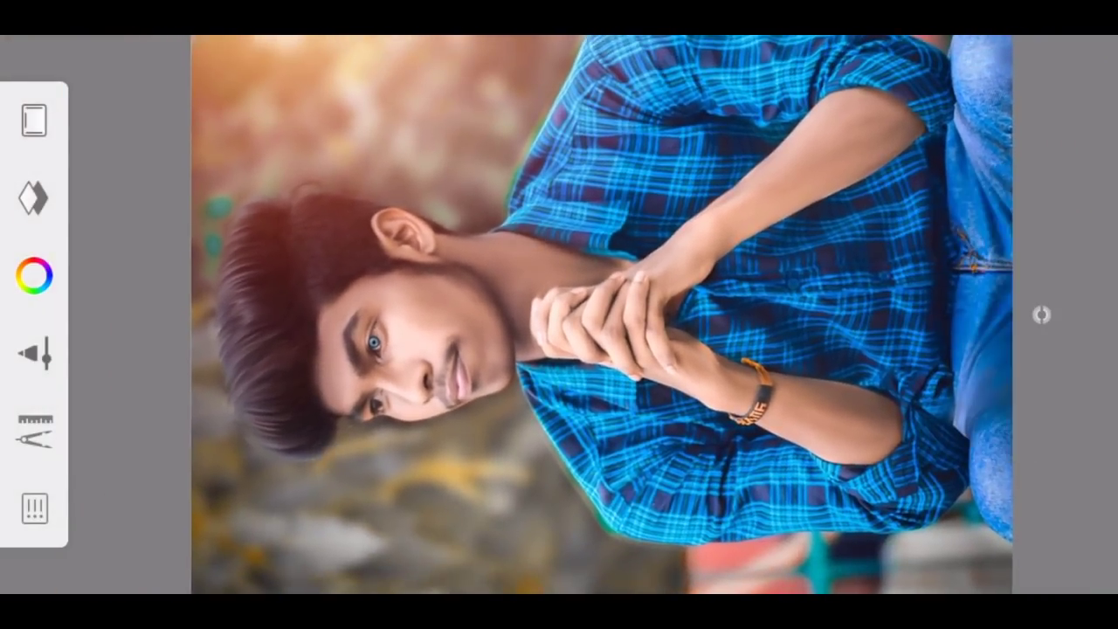
- Import the blue eye image from the Photos Download album into the portrait
{"action": "left_click", "coordinate": [35, 430]}
{"action": "left_click", "coordinate": [340, 314]}
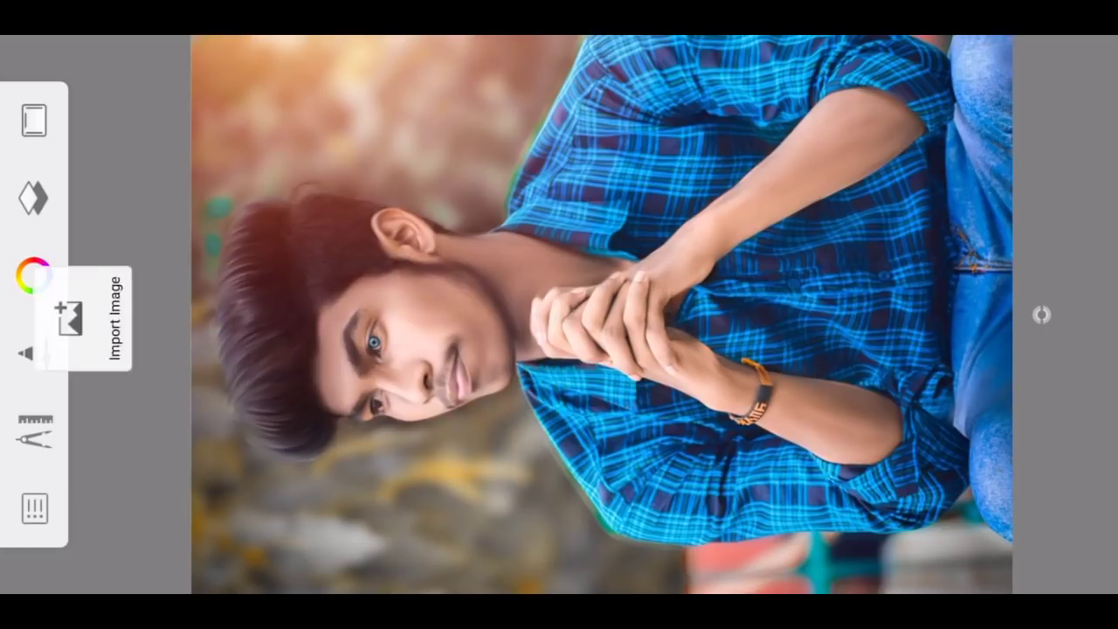
{"action": "left_click", "coordinate": [137, 314]}
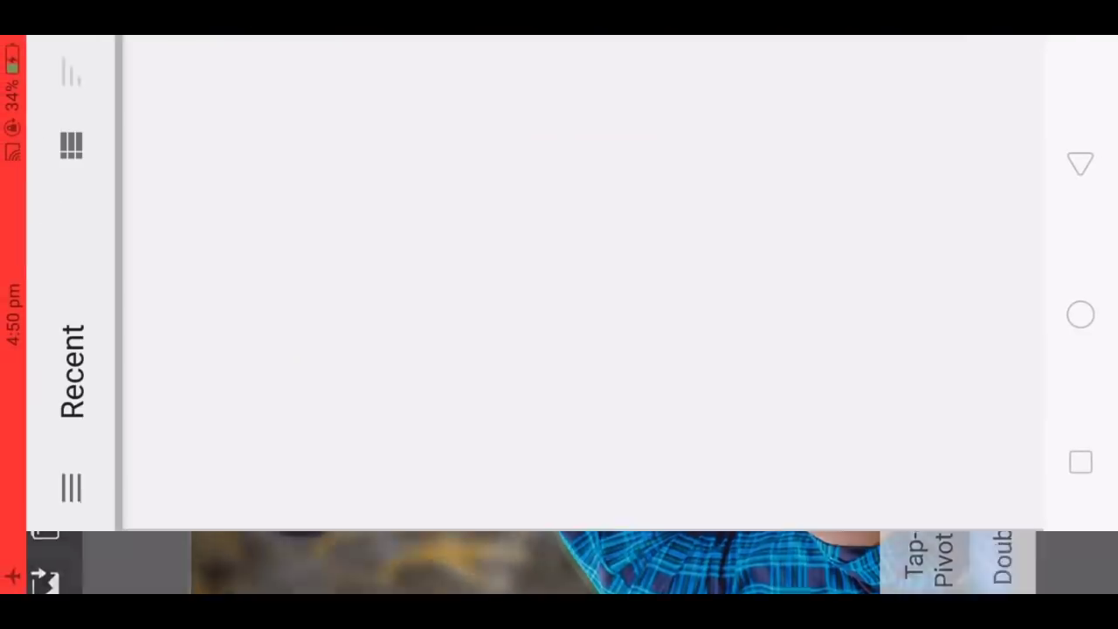
{"action": "left_click", "coordinate": [71, 550]}
{"action": "left_click_drag", "start_coordinate": [612, 257], "coordinate": [349, 257]}
{"action": "left_click", "coordinate": [696, 364]}
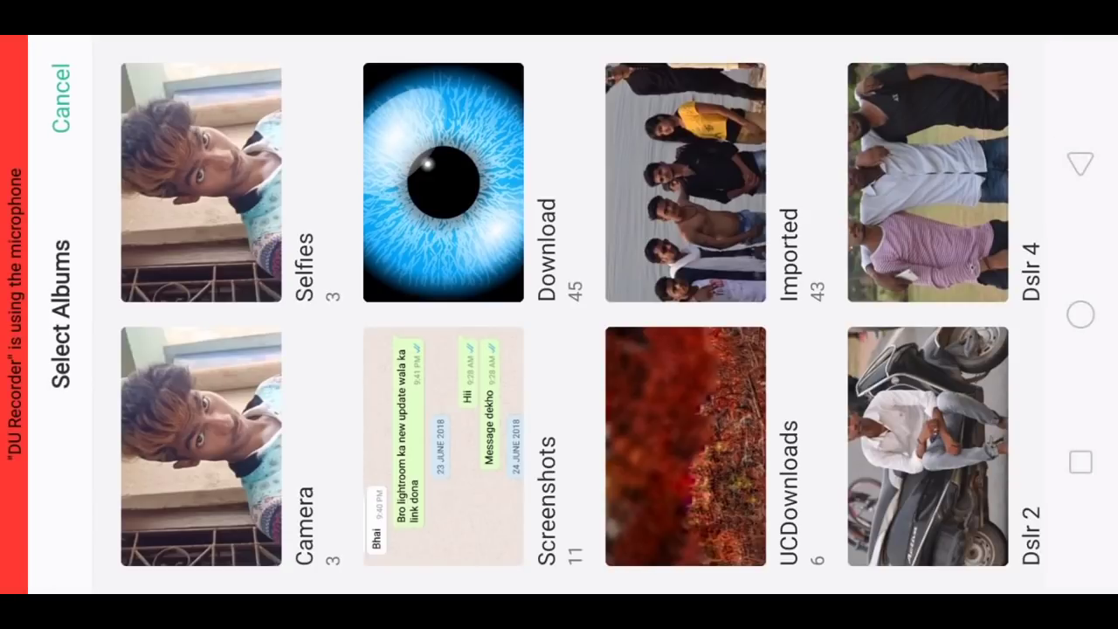
{"action": "left_click", "coordinate": [476, 149]}
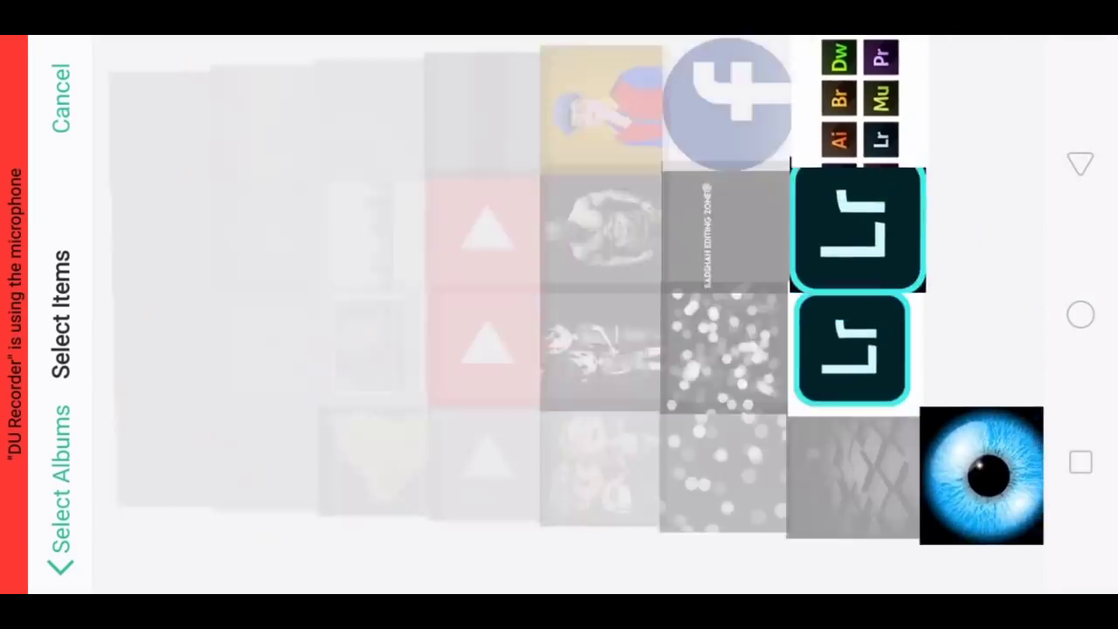
{"action": "left_click", "coordinate": [972, 524]}
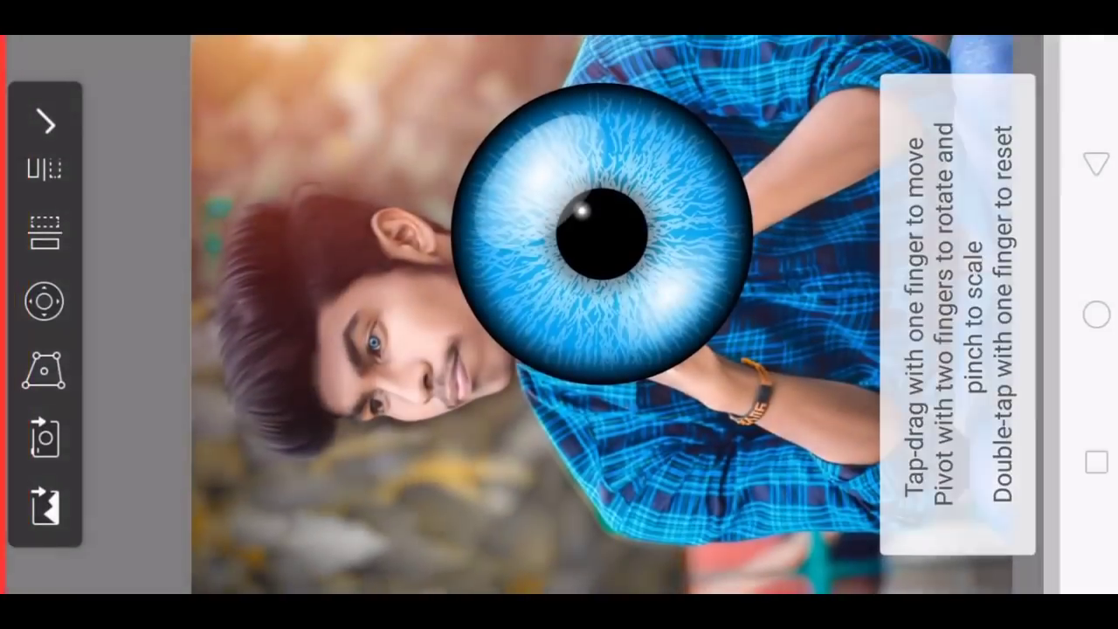
- Move the imported eye onto the face, shrink it over the brown eye, and zoom in
{"action": "left_click_drag", "start_coordinate": [599, 237], "coordinate": [498, 349]}
{"action": "left_click_drag", "start_coordinate": [375, 456], "coordinate": [341, 494]}
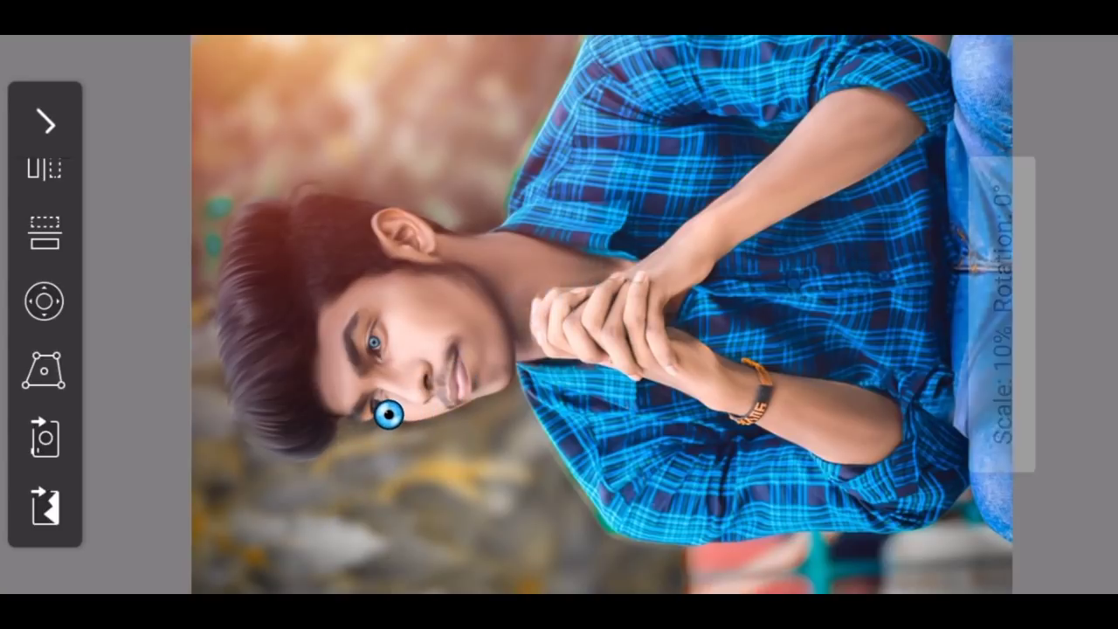
{"action": "left_click", "coordinate": [44, 121]}
{"action": "left_click_drag", "start_coordinate": [314, 463], "coordinate": [271, 498]}
{"action": "mouse_move", "coordinate": [580, 187]}
{"action": "left_mouse_down"}
{"action": "mouse_move", "coordinate": [596, 194]}
{"action": "mouse_move", "coordinate": [597, 167]}
{"action": "mouse_move", "coordinate": [716, 162]}
{"action": "left_mouse_up"}
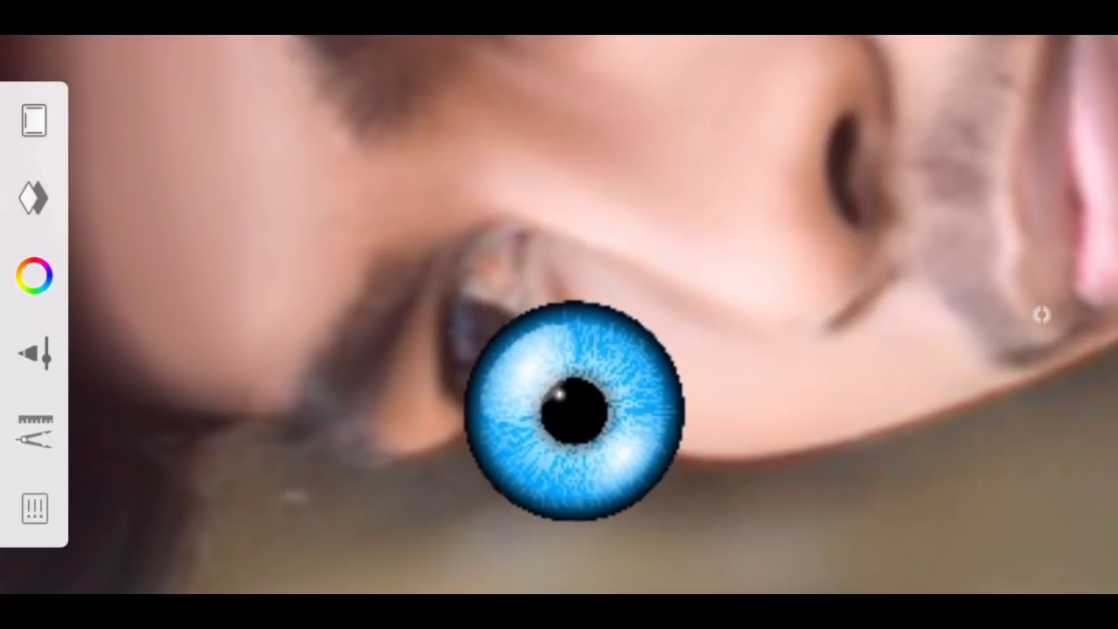
- Transform and distort the eye down to about 35% so it fits the iris
{"action": "left_click", "coordinate": [35, 429]}
{"action": "left_click", "coordinate": [113, 317]}
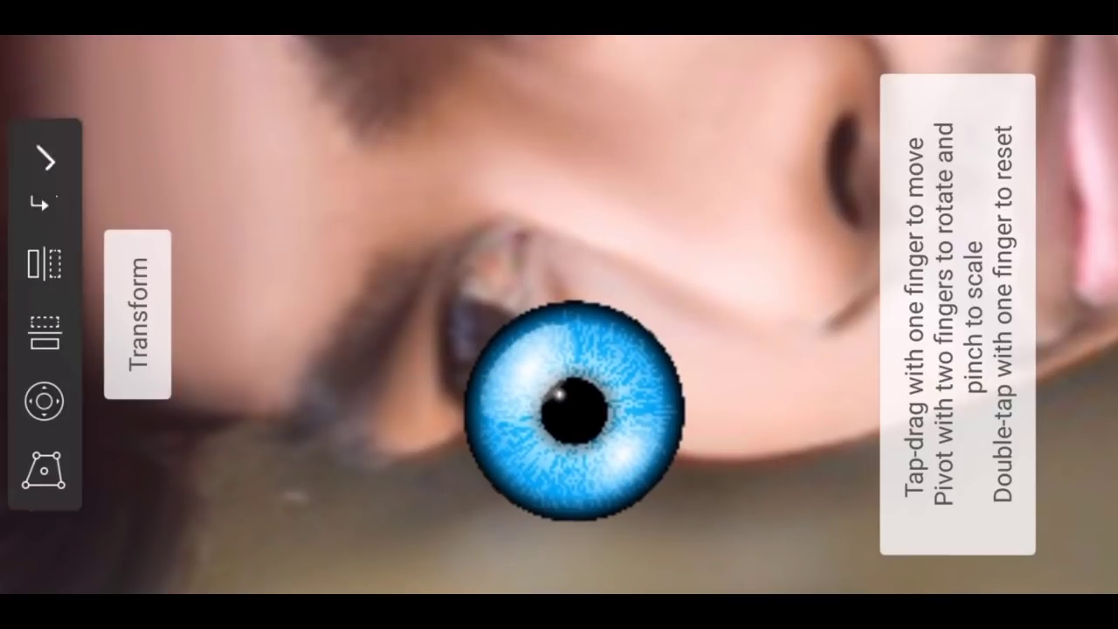
{"action": "mouse_move", "coordinate": [735, 210]}
{"action": "left_mouse_down"}
{"action": "mouse_move", "coordinate": [611, 274]}
{"action": "mouse_move", "coordinate": [603, 262]}
{"action": "mouse_move", "coordinate": [666, 227]}
{"action": "mouse_move", "coordinate": [668, 210]}
{"action": "mouse_move", "coordinate": [665, 231]}
{"action": "left_mouse_up"}
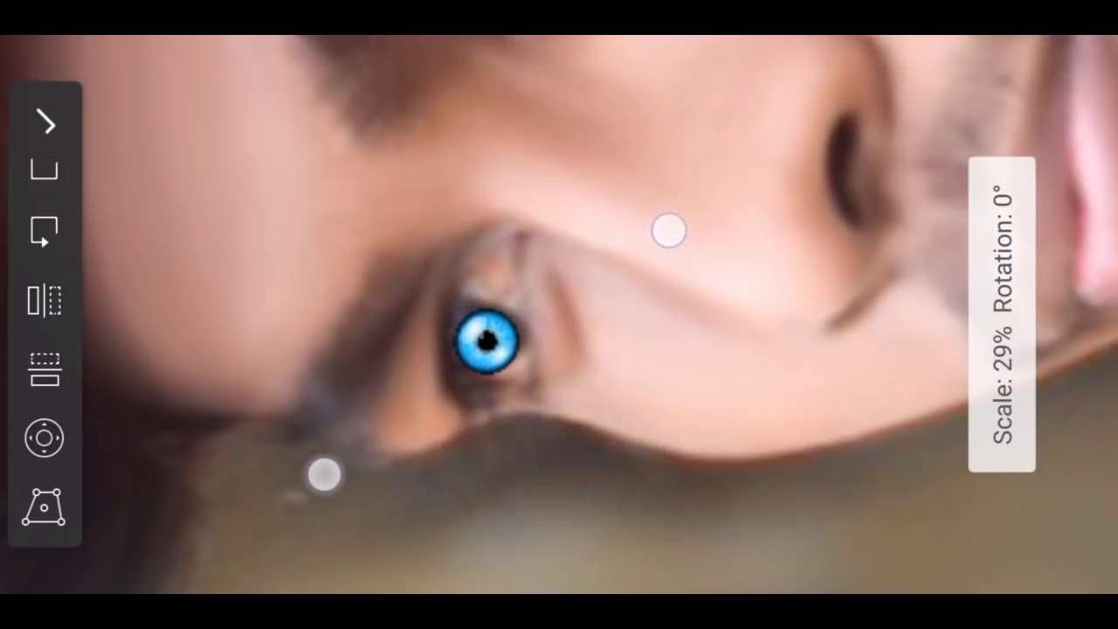
{"action": "left_click", "coordinate": [43, 507]}
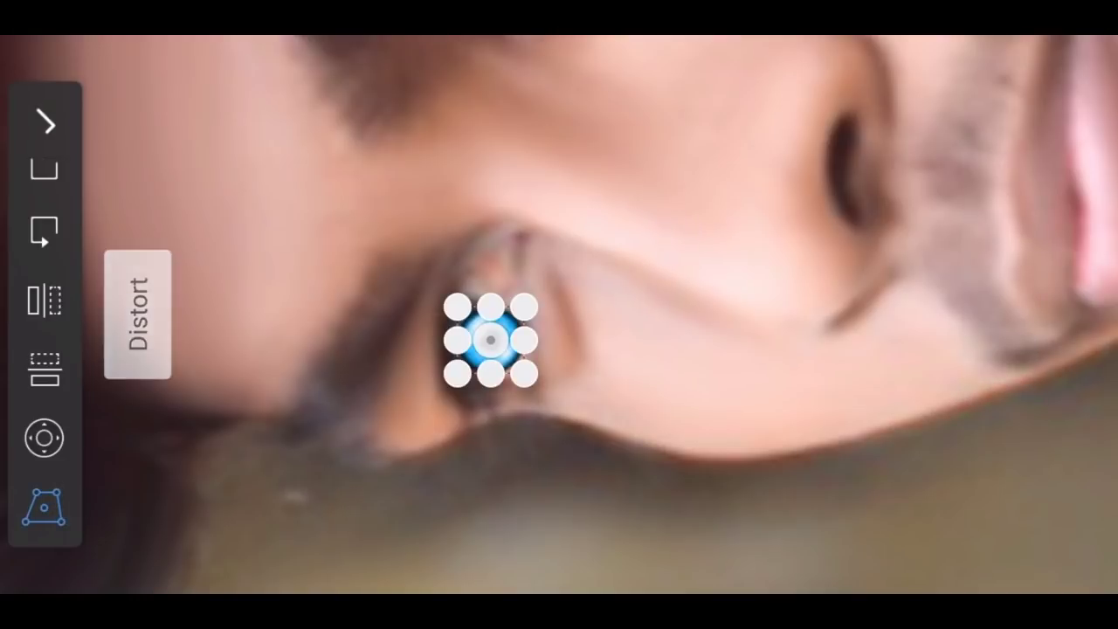
{"action": "left_click_drag", "start_coordinate": [476, 284], "coordinate": [482, 290]}
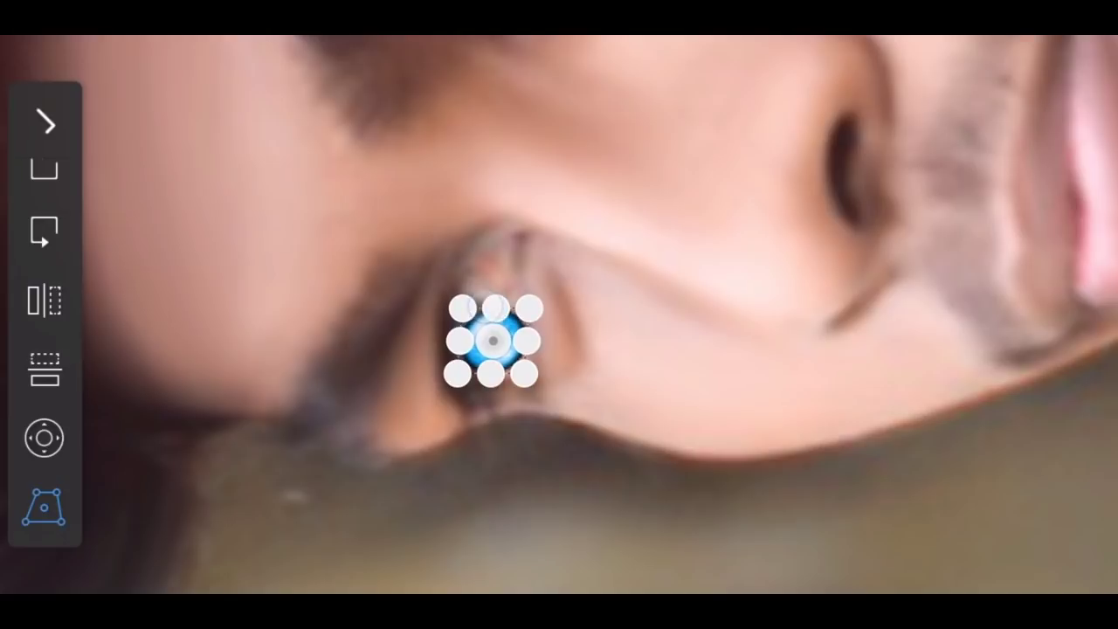
{"action": "left_click_drag", "start_coordinate": [663, 189], "coordinate": [631, 215]}
{"action": "left_click", "coordinate": [50, 102]}
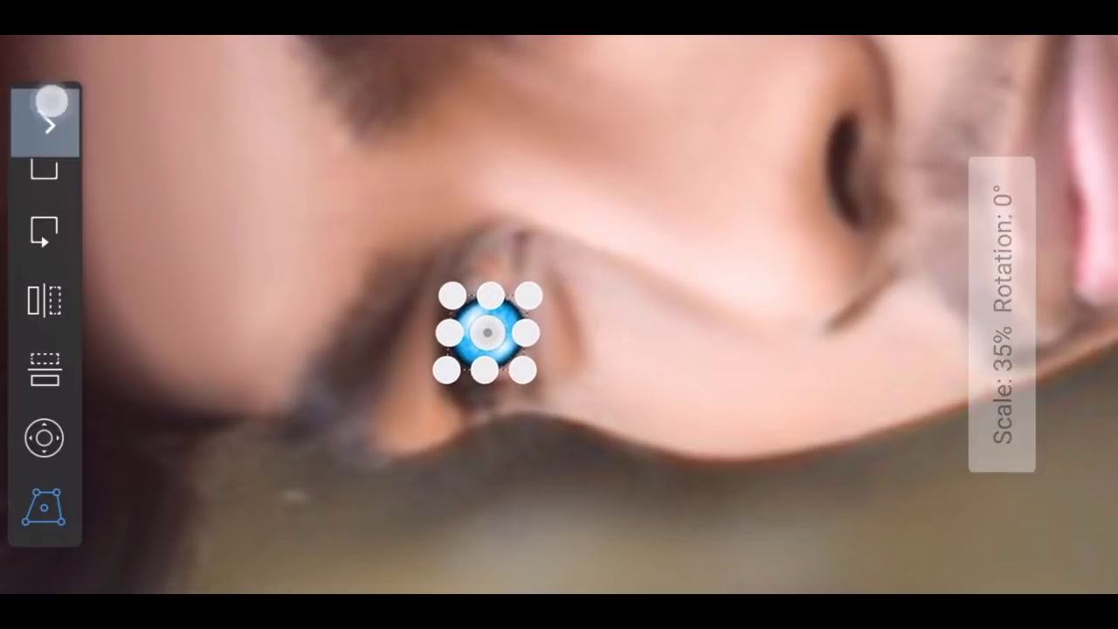
{"action": "mouse_move", "coordinate": [705, 110]}
{"action": "left_mouse_down"}
{"action": "mouse_move", "coordinate": [679, 199]}
{"action": "mouse_move", "coordinate": [663, 125]}
{"action": "left_mouse_up"}
- Distort the new blue eye, flattening and skewing its corners to fit the eye socket
{"action": "left_click", "coordinate": [35, 431]}
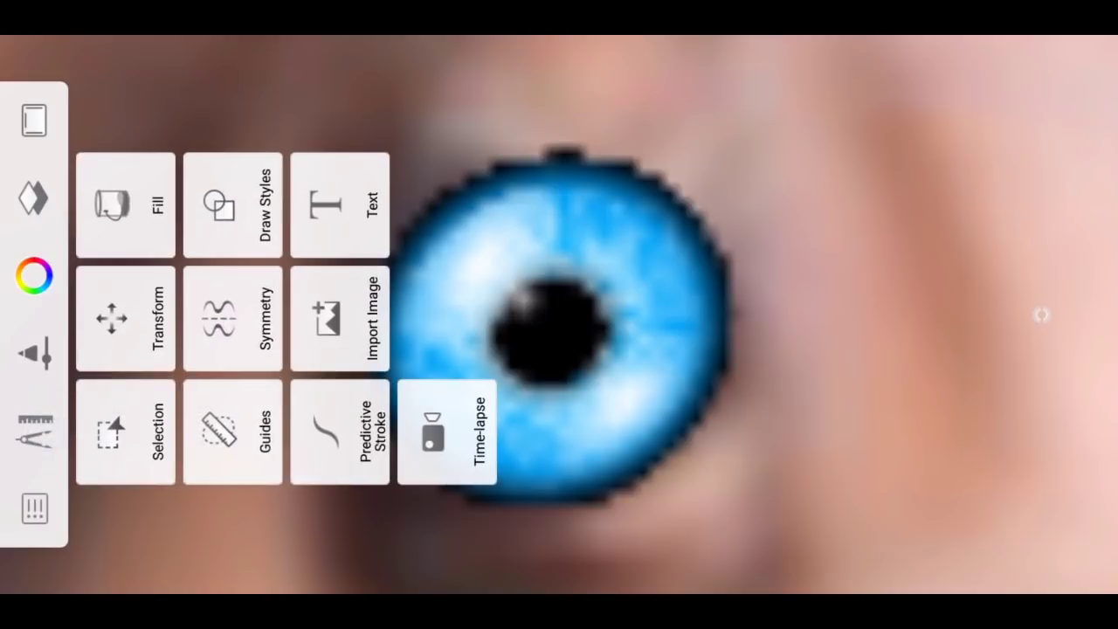
{"action": "left_click", "coordinate": [125, 318]}
{"action": "left_click", "coordinate": [48, 513]}
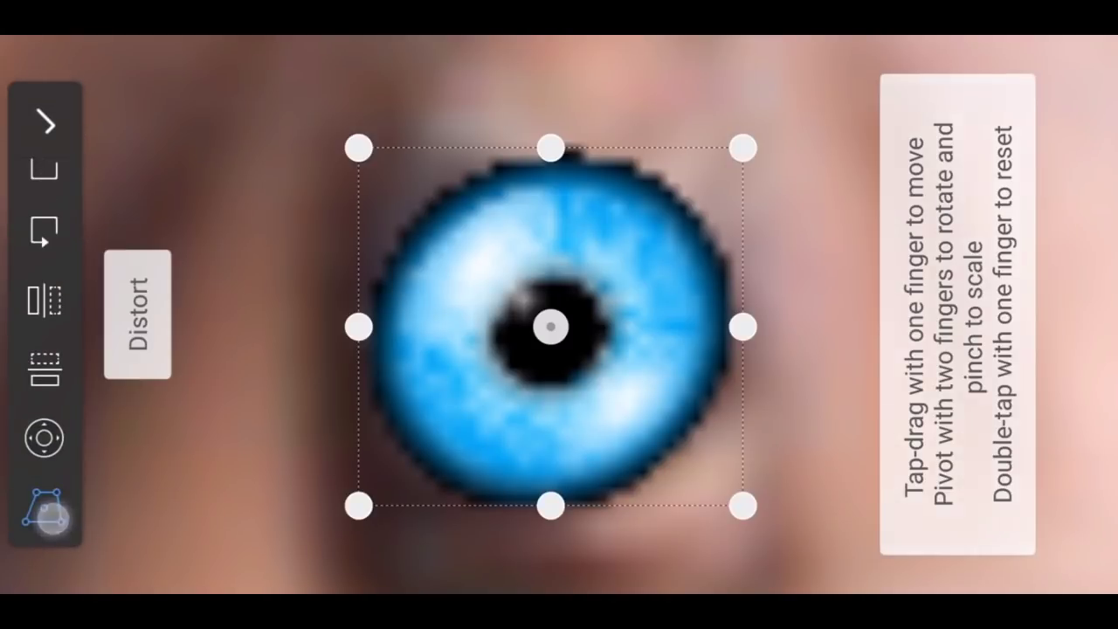
{"action": "left_click_drag", "start_coordinate": [550, 148], "coordinate": [545, 204]}
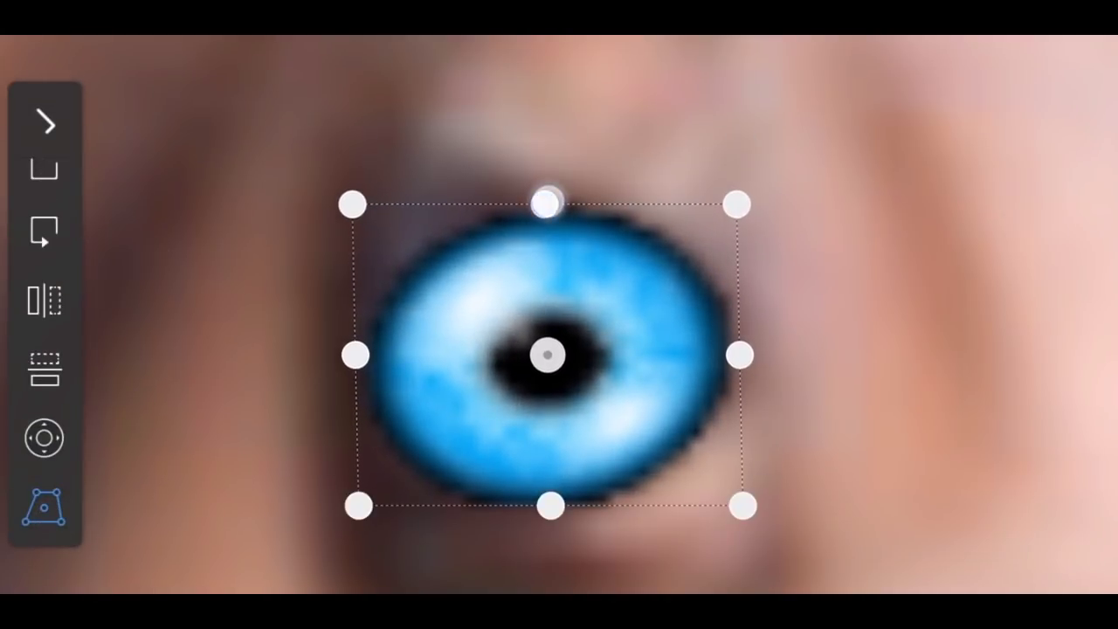
{"action": "left_click_drag", "start_coordinate": [739, 354], "coordinate": [712, 350]}
{"action": "mouse_move", "coordinate": [358, 505]}
{"action": "left_mouse_down"}
{"action": "mouse_move", "coordinate": [404, 432]}
{"action": "mouse_move", "coordinate": [410, 477]}
{"action": "left_mouse_up"}
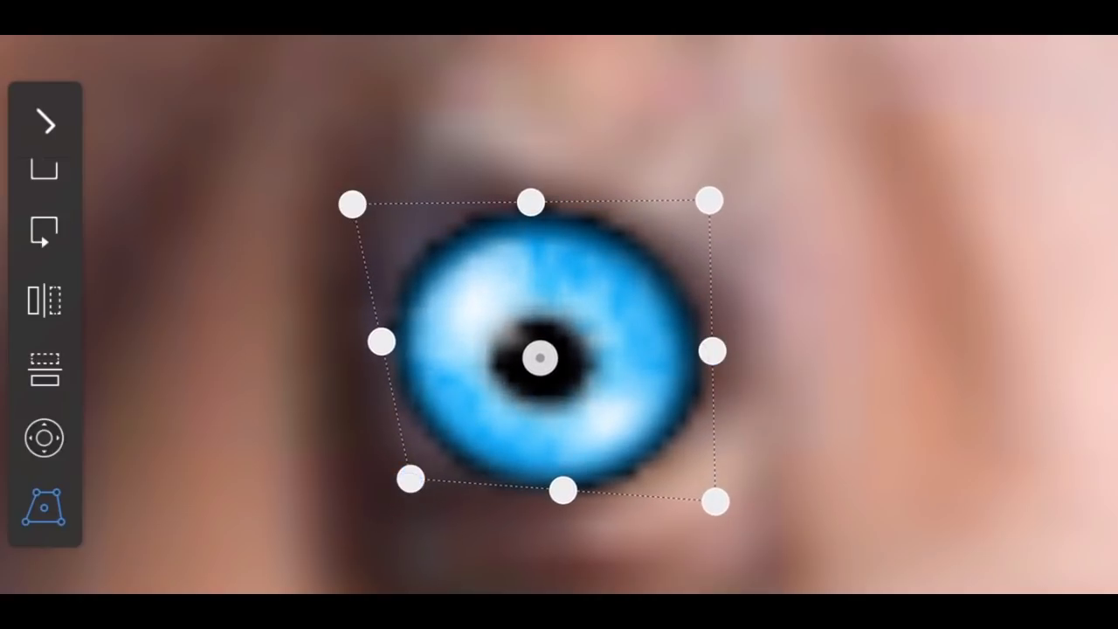
{"action": "mouse_move", "coordinate": [352, 204]}
{"action": "left_mouse_down"}
{"action": "mouse_move", "coordinate": [396, 224]}
{"action": "mouse_move", "coordinate": [373, 217]}
{"action": "left_mouse_up"}
{"action": "mouse_move", "coordinate": [540, 310]}
{"action": "left_mouse_down"}
{"action": "mouse_move", "coordinate": [515, 274]}
{"action": "mouse_move", "coordinate": [522, 289]}
{"action": "left_mouse_up"}
{"action": "left_click", "coordinate": [1041, 315]}
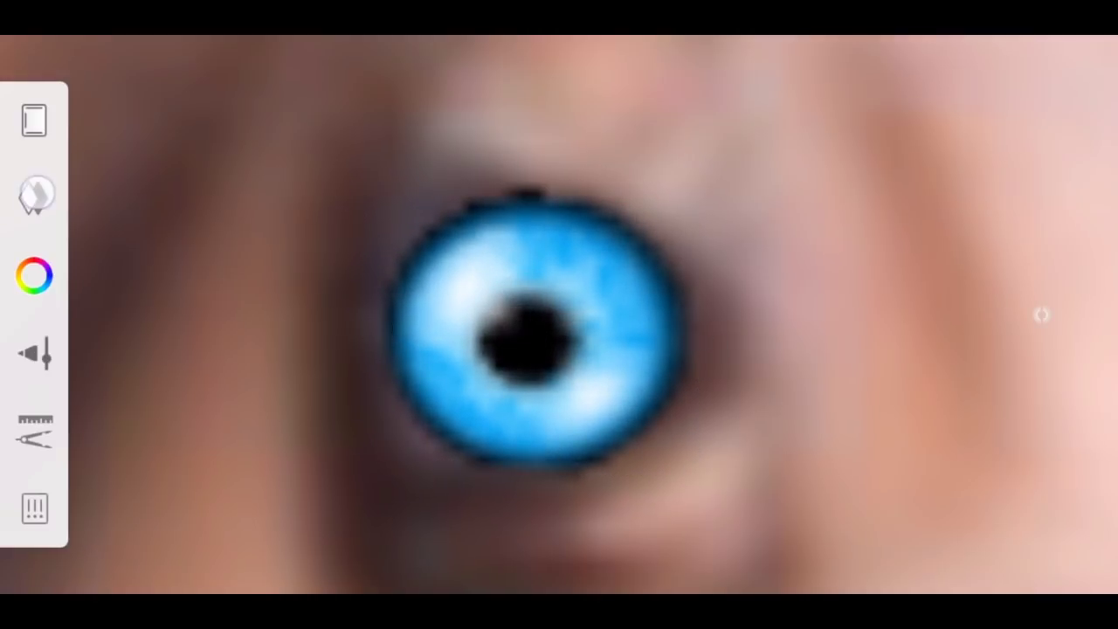
- Lower the new eye layer's opacity to 23%
{"action": "left_click", "coordinate": [35, 194]}
{"action": "left_click", "coordinate": [379, 103]}
{"action": "mouse_move", "coordinate": [486, 172]}
{"action": "left_mouse_down"}
{"action": "mouse_move", "coordinate": [534, 467]}
{"action": "mouse_move", "coordinate": [541, 424]}
{"action": "left_mouse_up"}
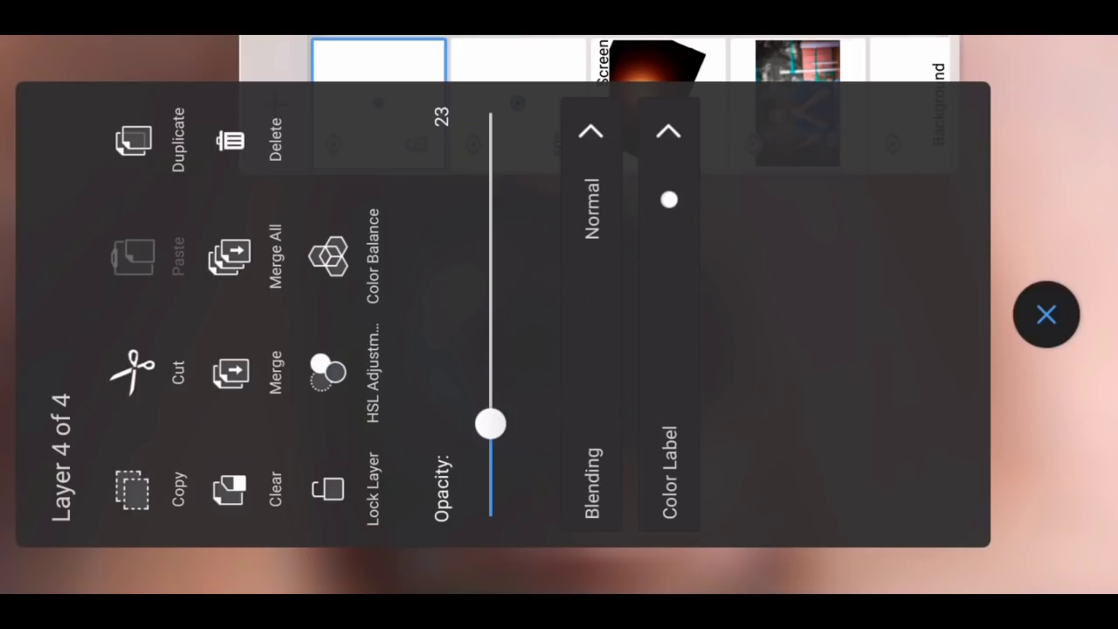
- Refit the faded eye with free distortion, adjusting its position, corners and right side
{"action": "left_click", "coordinate": [1046, 314]}
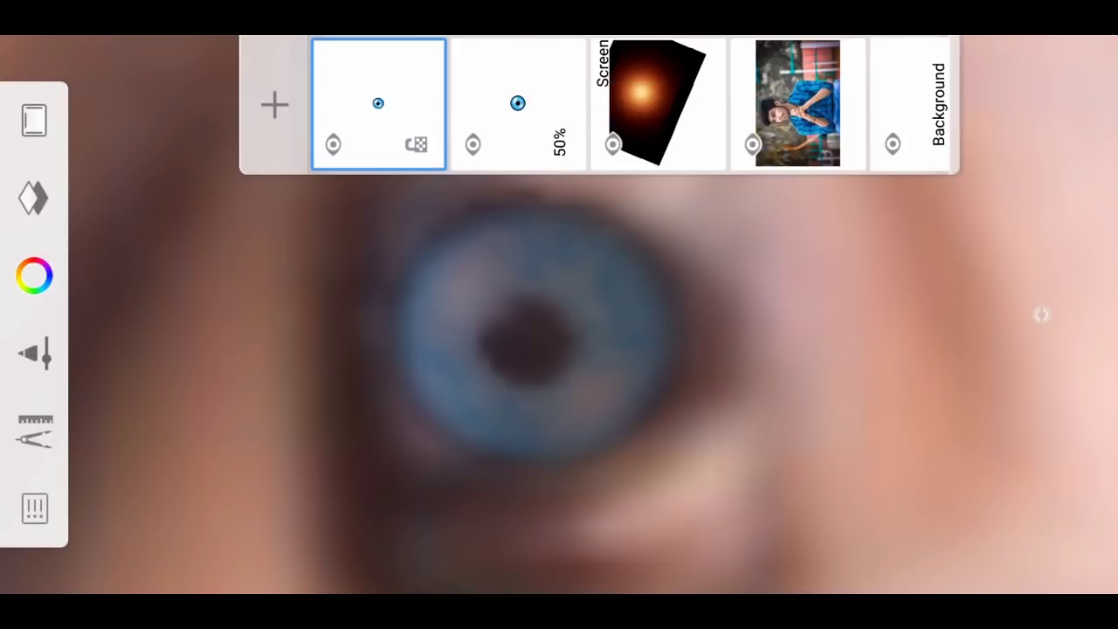
{"action": "left_click", "coordinate": [35, 430]}
{"action": "left_click", "coordinate": [110, 317]}
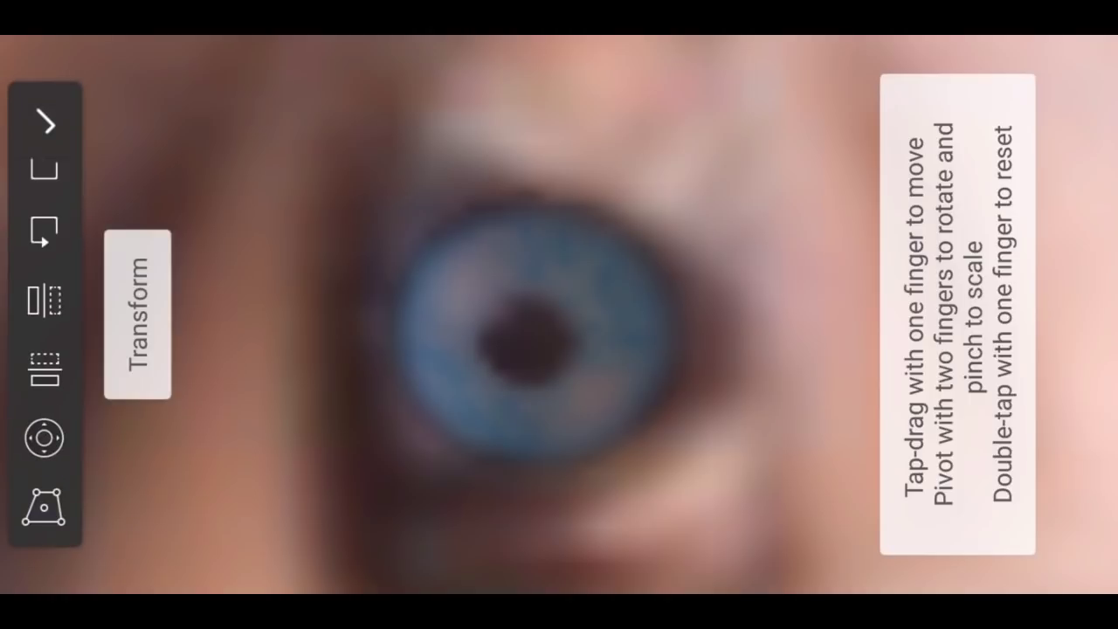
{"action": "left_click", "coordinate": [44, 506]}
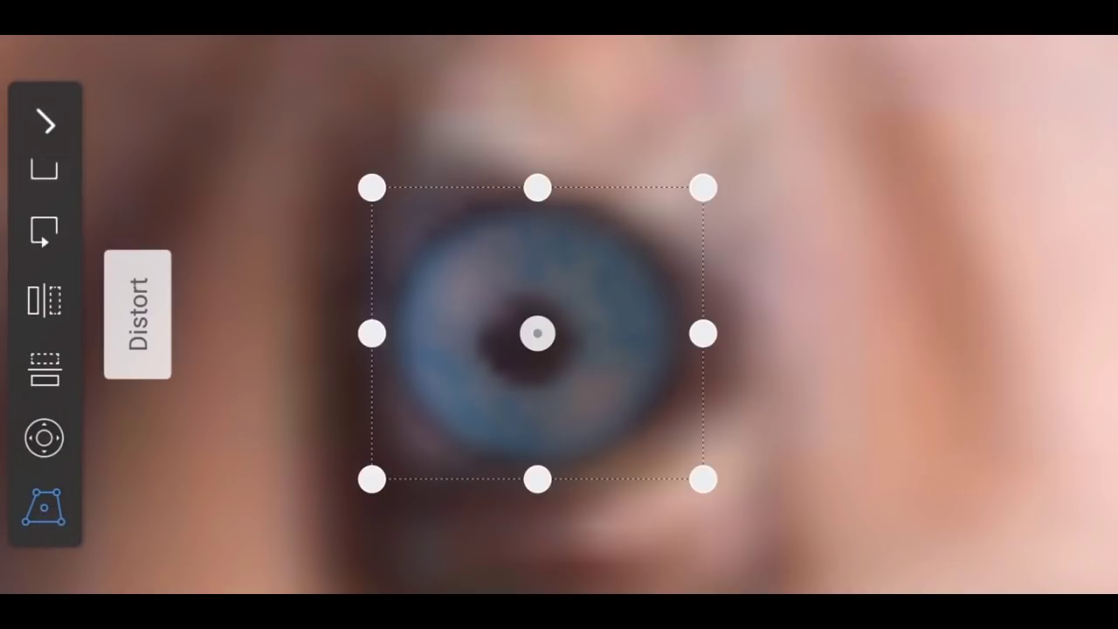
{"action": "left_click_drag", "start_coordinate": [494, 310], "coordinate": [503, 317]}
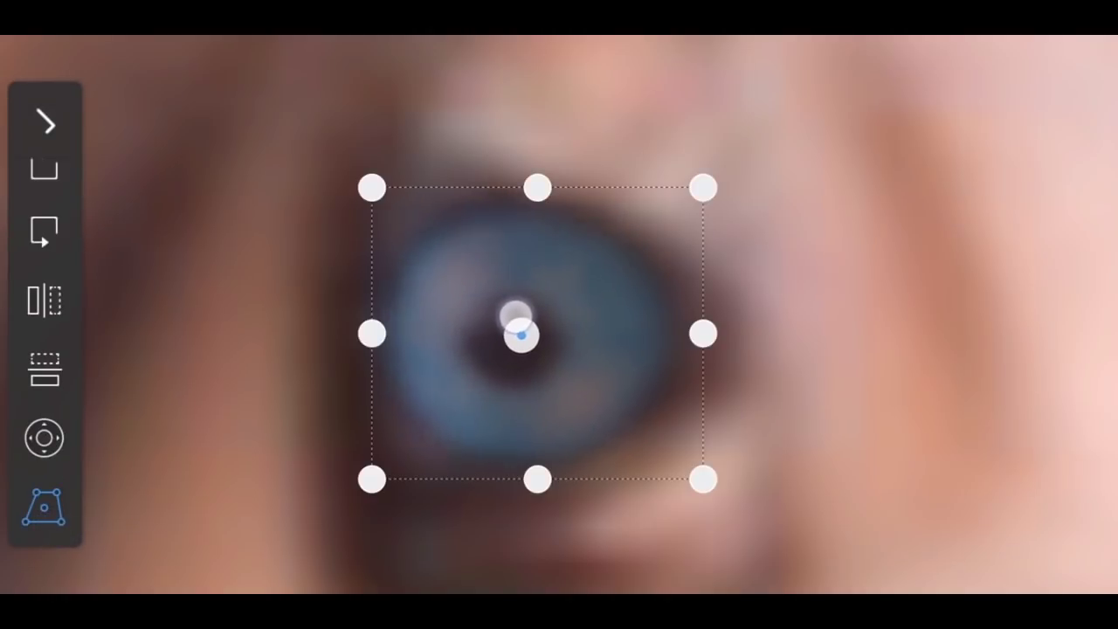
{"action": "mouse_move", "coordinate": [369, 168]}
{"action": "left_mouse_down"}
{"action": "mouse_move", "coordinate": [363, 185]}
{"action": "mouse_move", "coordinate": [357, 157]}
{"action": "left_mouse_up"}
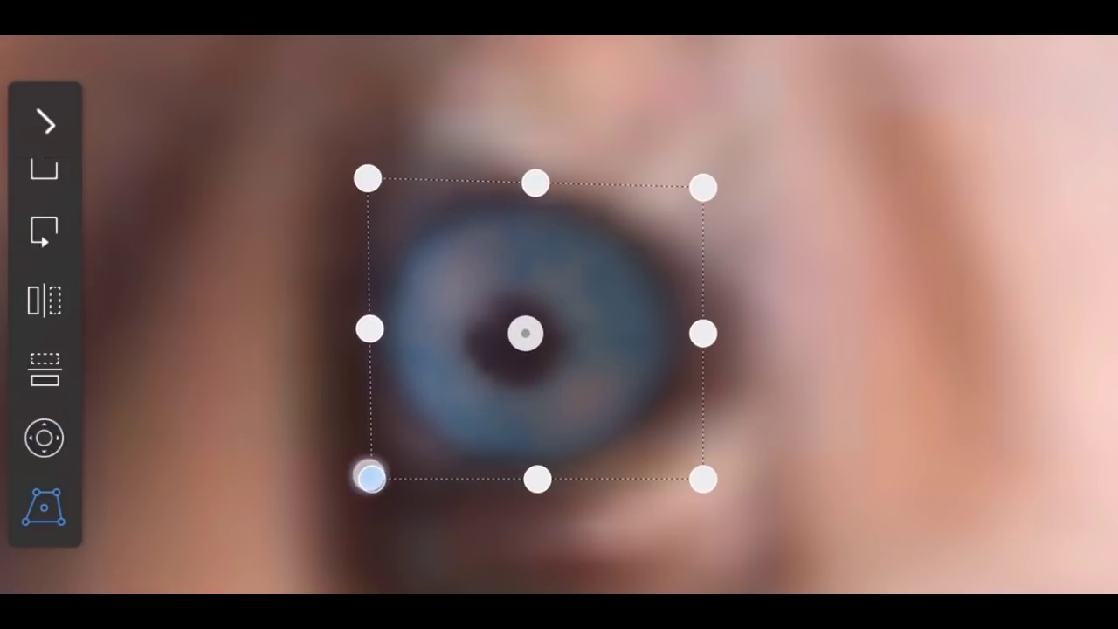
{"action": "left_click_drag", "start_coordinate": [371, 476], "coordinate": [343, 497]}
{"action": "left_click_drag", "start_coordinate": [534, 181], "coordinate": [533, 176]}
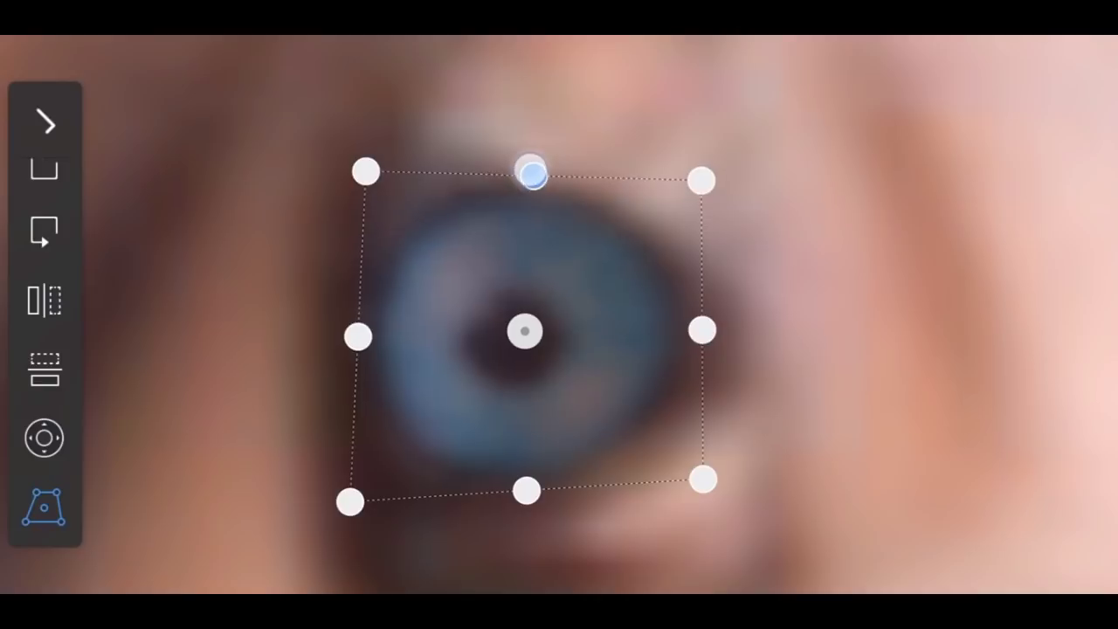
{"action": "left_click_drag", "start_coordinate": [702, 330], "coordinate": [723, 327]}
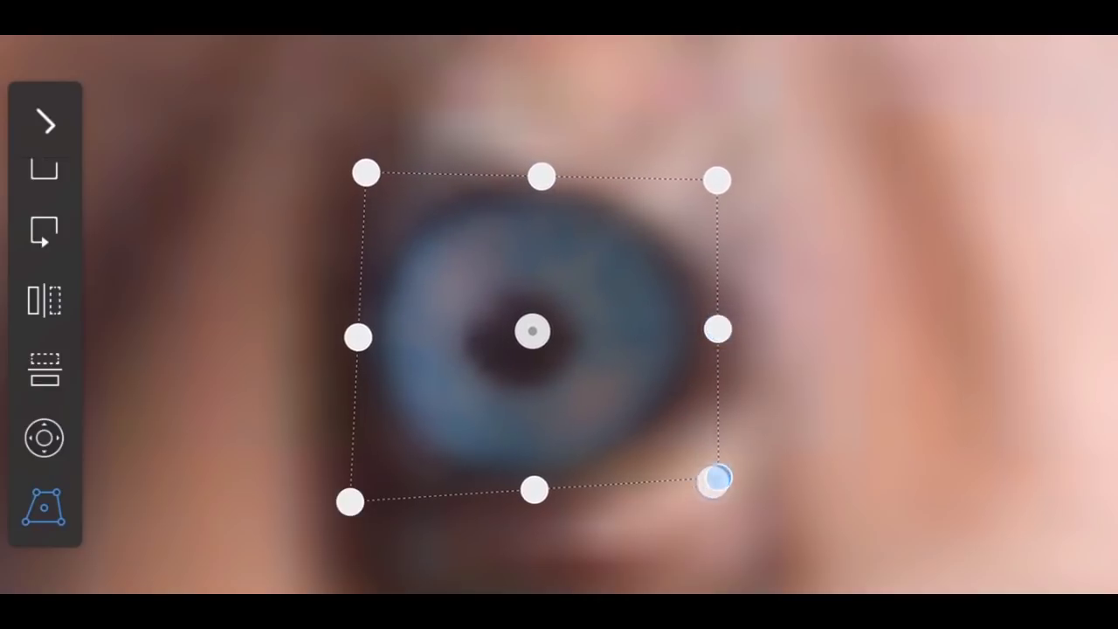
{"action": "left_click_drag", "start_coordinate": [718, 477], "coordinate": [722, 507]}
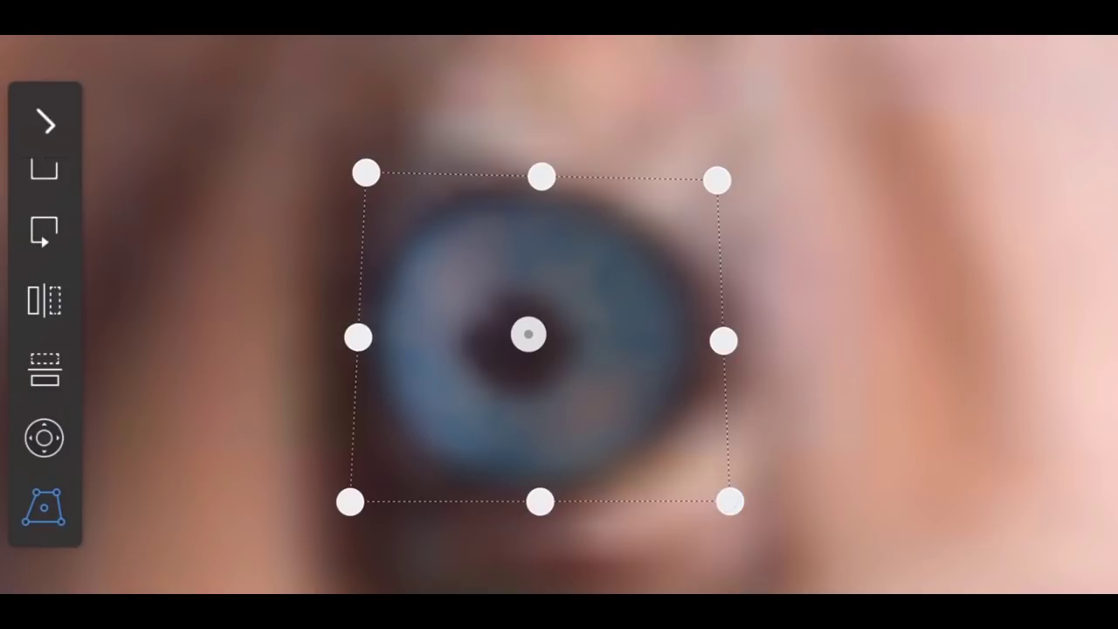
{"action": "left_click", "coordinate": [46, 123]}
- Set the top blue-eye layer's opacity to 50%
{"action": "scroll", "coordinate": [417, 363], "scroll_direction": "down", "scroll_amount": 5}
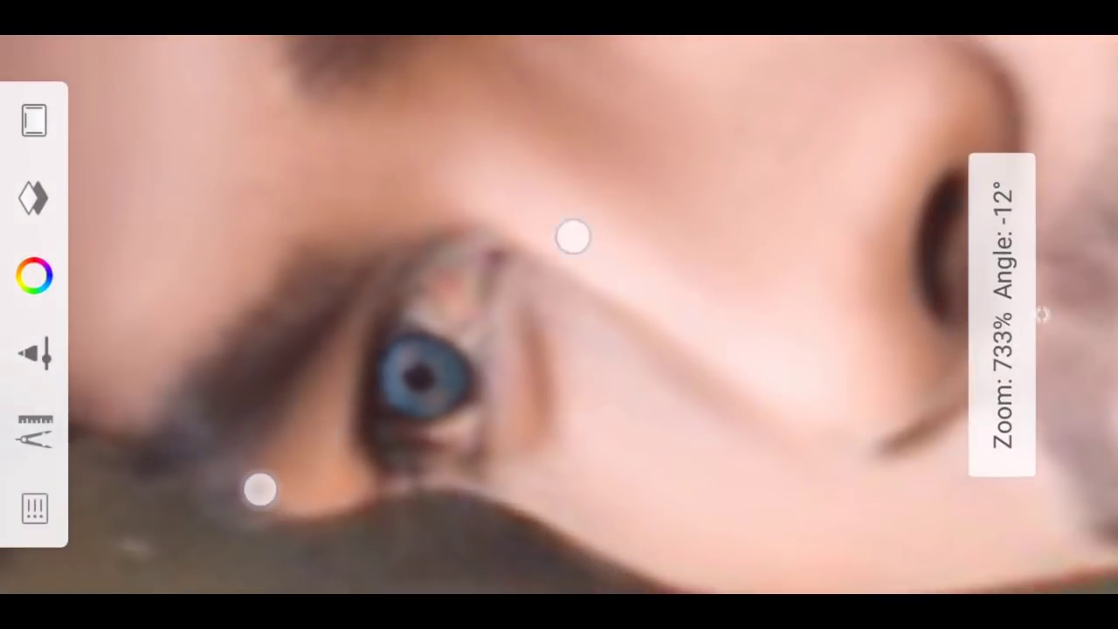
{"action": "scroll", "coordinate": [416, 362], "scroll_direction": "down", "scroll_amount": 3}
{"action": "scroll", "coordinate": [420, 384], "scroll_direction": "up", "scroll_amount": 2}
{"action": "scroll", "coordinate": [463, 363], "scroll_direction": "up", "scroll_amount": 3}
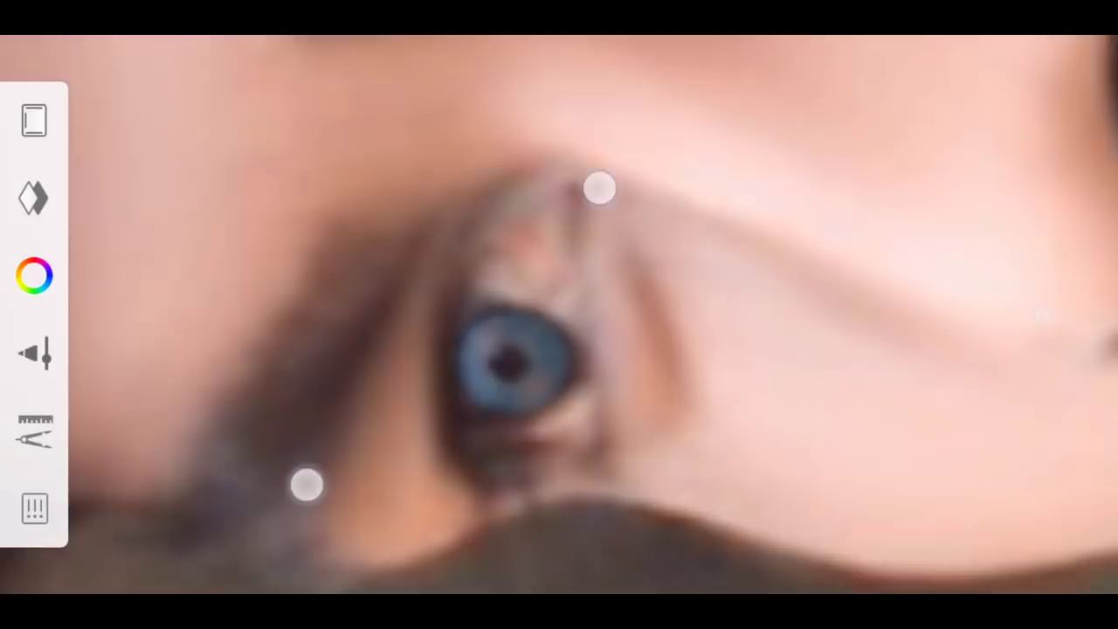
{"action": "scroll", "coordinate": [453, 336], "scroll_direction": "up", "scroll_amount": 3}
{"action": "scroll", "coordinate": [437, 332], "scroll_direction": "up", "scroll_amount": 2}
{"action": "scroll", "coordinate": [428, 329], "scroll_direction": "up", "scroll_amount": 2}
{"action": "scroll", "coordinate": [416, 327], "scroll_direction": "up", "scroll_amount": 2}
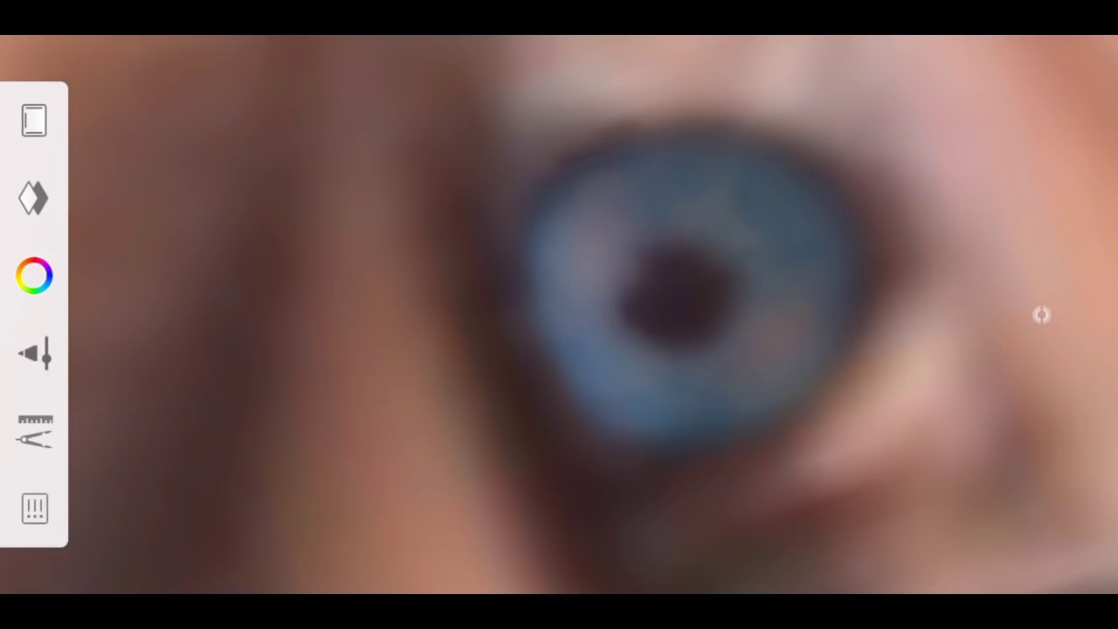
{"action": "scroll", "coordinate": [417, 344], "scroll_direction": "down", "scroll_amount": 3}
{"action": "scroll", "coordinate": [415, 370], "scroll_direction": "down", "scroll_amount": 2}
{"action": "scroll", "coordinate": [434, 375], "scroll_direction": "down", "scroll_amount": 2}
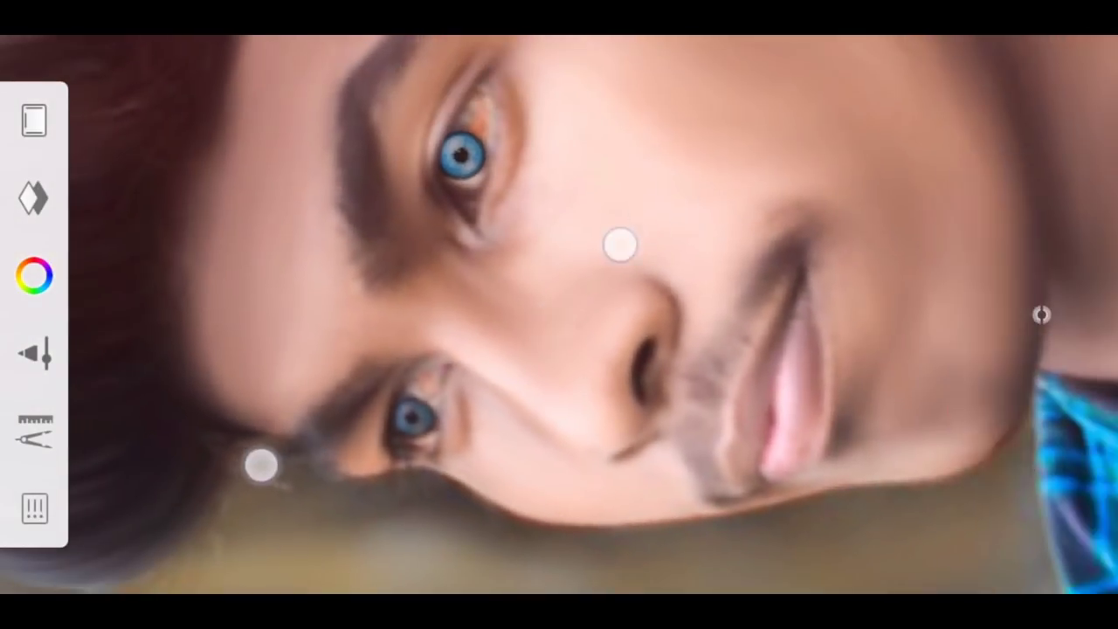
{"action": "scroll", "coordinate": [440, 354], "scroll_direction": "down", "scroll_amount": 3}
{"action": "scroll", "coordinate": [463, 332], "scroll_direction": "down", "scroll_amount": 2}
{"action": "scroll", "coordinate": [432, 366], "scroll_direction": "down", "scroll_amount": 1}
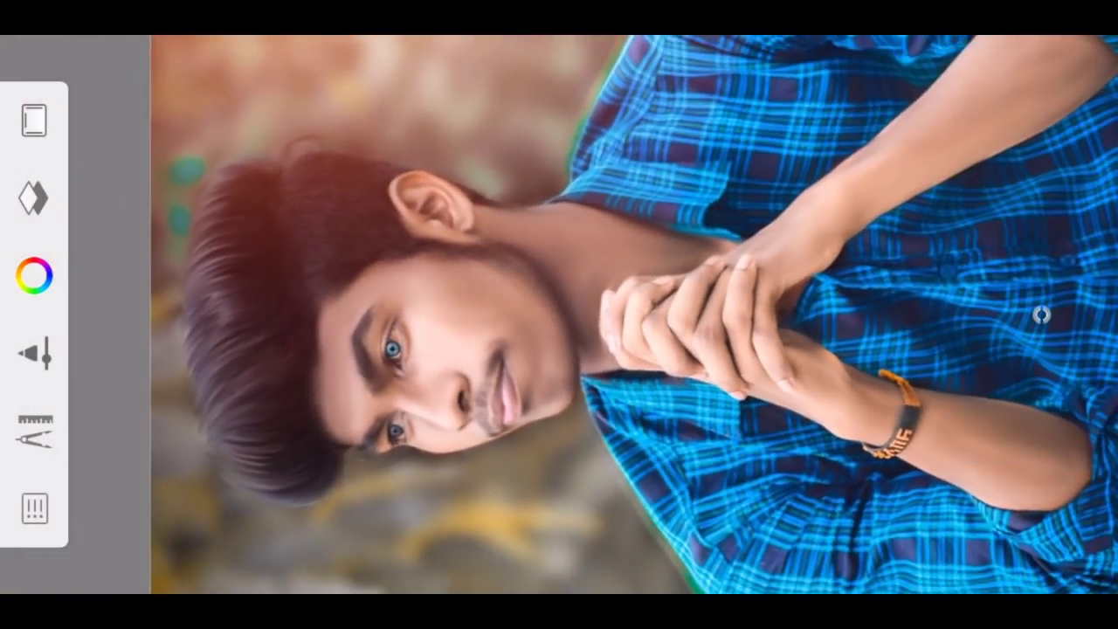
{"action": "left_click", "coordinate": [40, 197]}
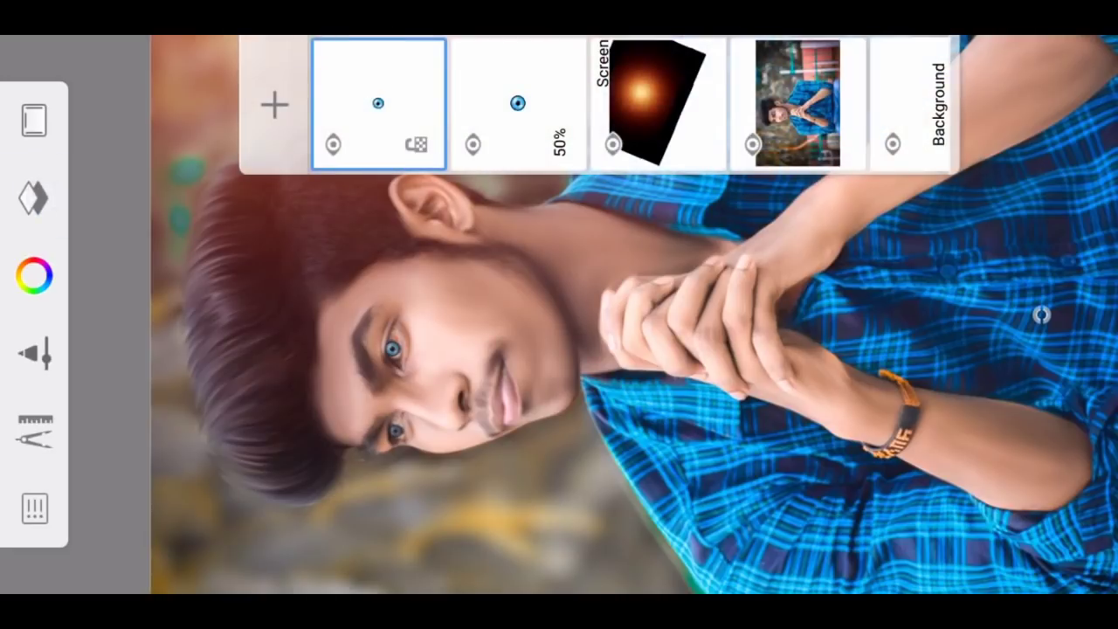
{"action": "left_click", "coordinate": [378, 103]}
{"action": "left_click_drag", "start_coordinate": [489, 424], "coordinate": [495, 371]}
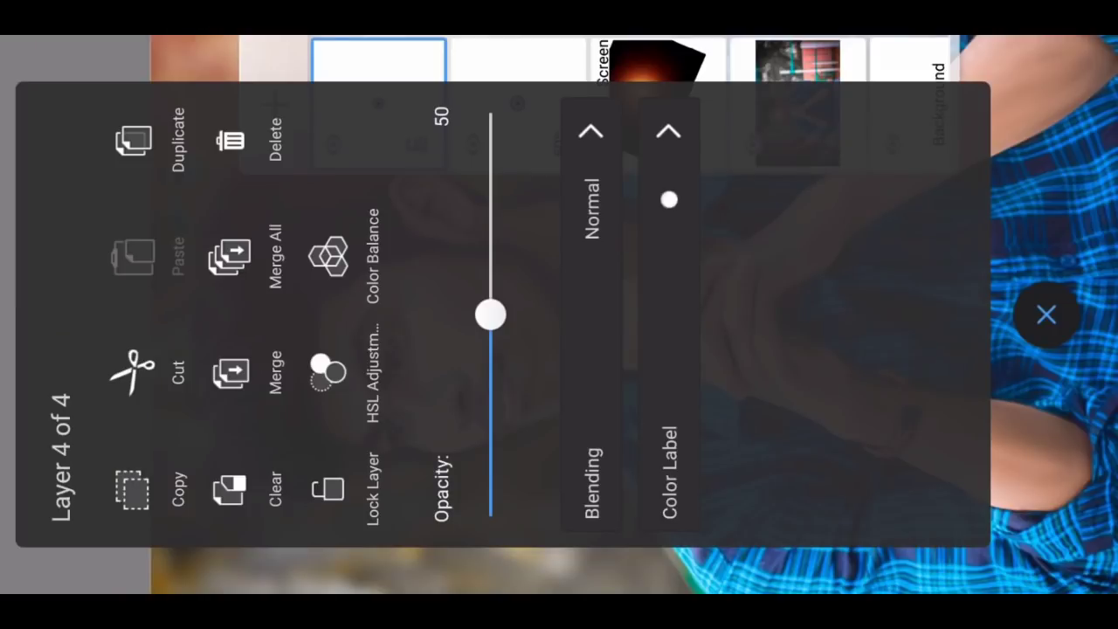
{"action": "left_click", "coordinate": [1045, 315]}
{"action": "left_click", "coordinate": [692, 347]}
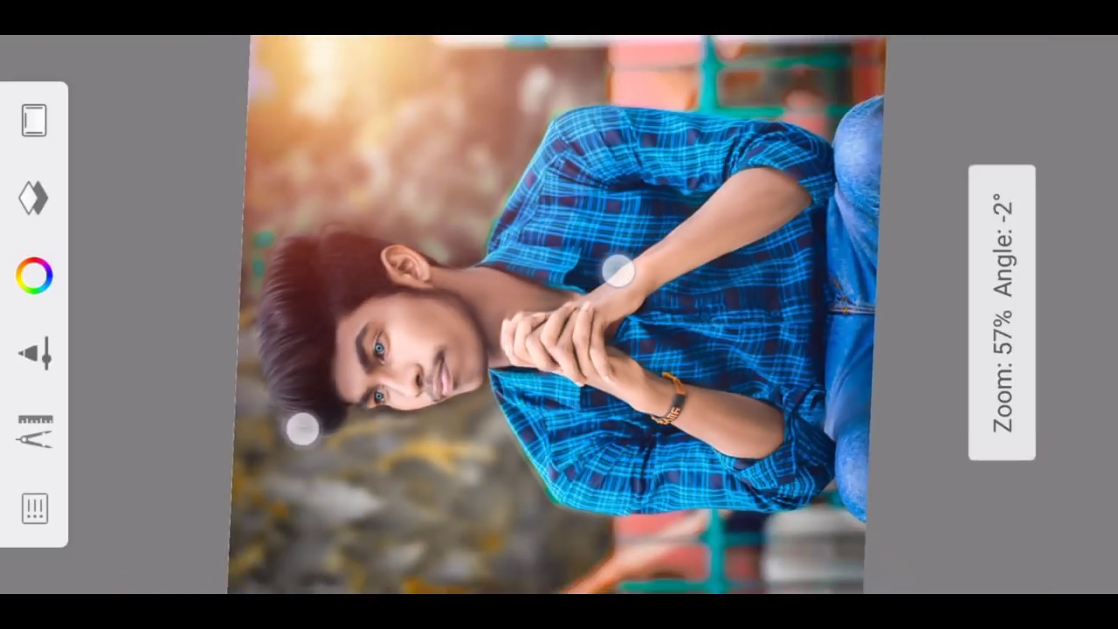
- Zoom out to the whole portrait and open the Screen flare layer's options
{"action": "scroll", "coordinate": [471, 340], "scroll_direction": "down", "scroll_amount": 5}
{"action": "mouse_move", "coordinate": [573, 247]}
{"action": "left_mouse_down"}
{"action": "mouse_move", "coordinate": [696, 204]}
{"action": "mouse_move", "coordinate": [674, 184]}
{"action": "left_mouse_up"}
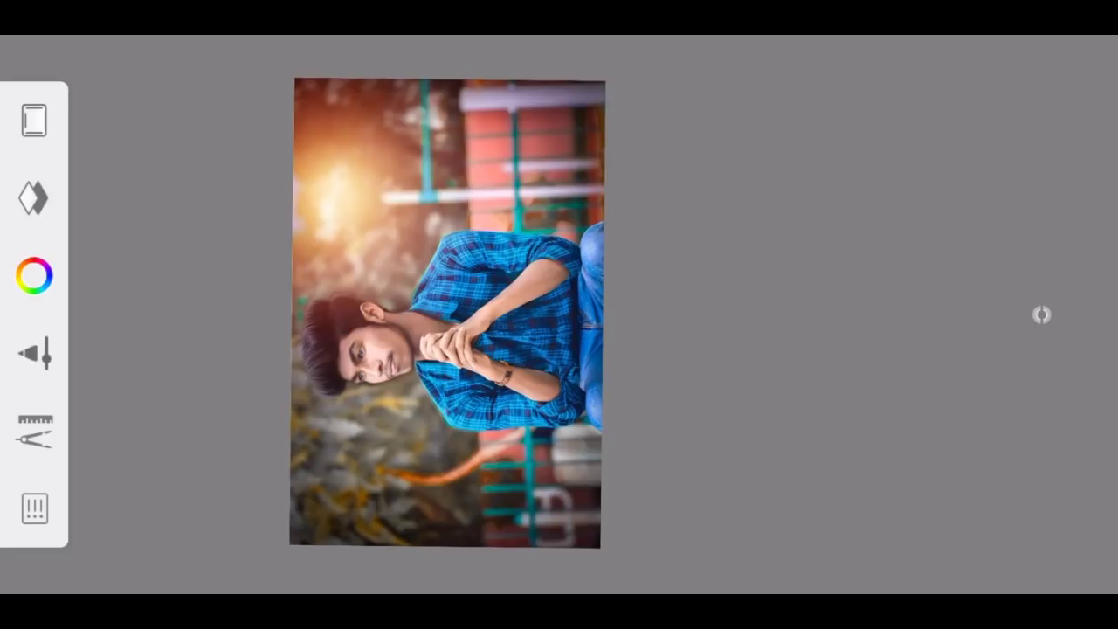
{"action": "left_click_drag", "start_coordinate": [654, 188], "coordinate": [728, 200]}
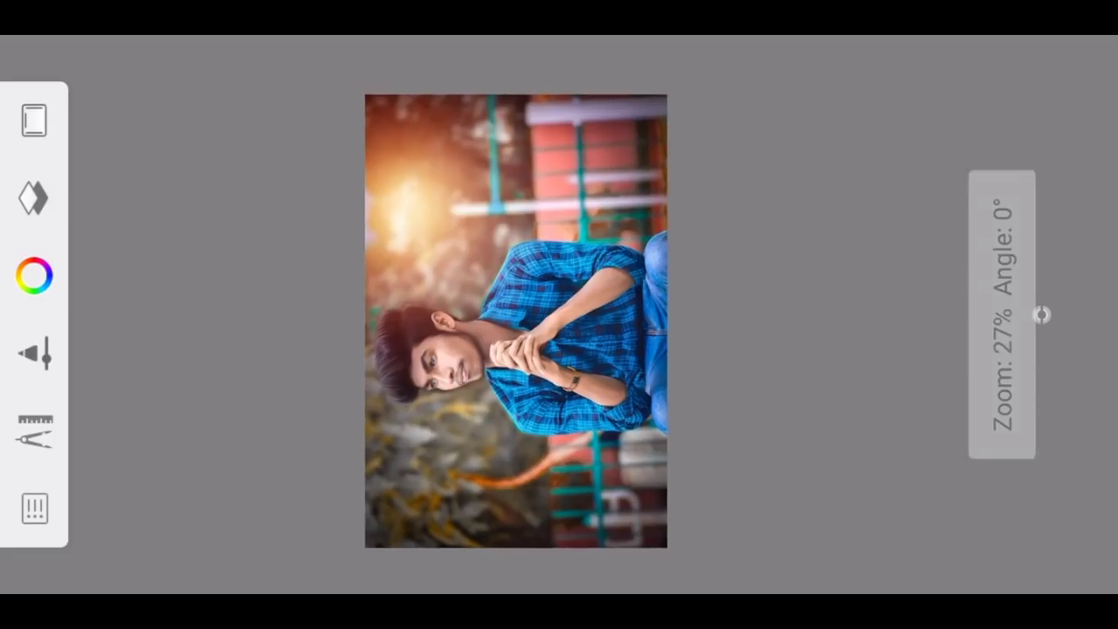
{"action": "left_click", "coordinate": [34, 197]}
{"action": "left_click", "coordinate": [657, 103]}
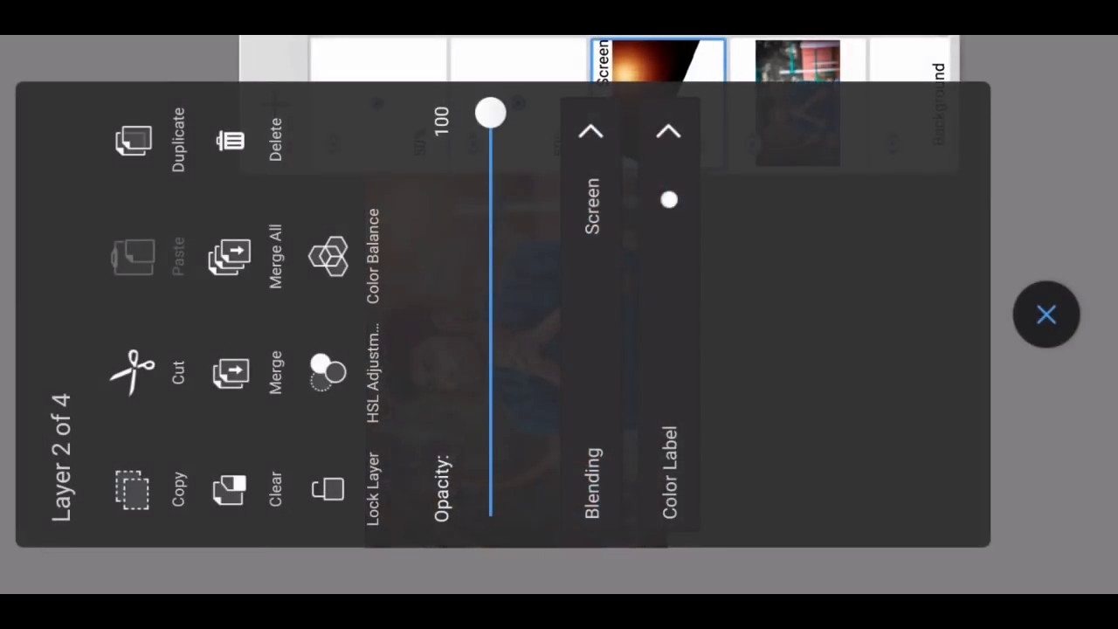
- Lower the orange flare layer's opacity to about 86% and refit the portrait in view
{"action": "left_click_drag", "start_coordinate": [490, 114], "coordinate": [522, 192]}
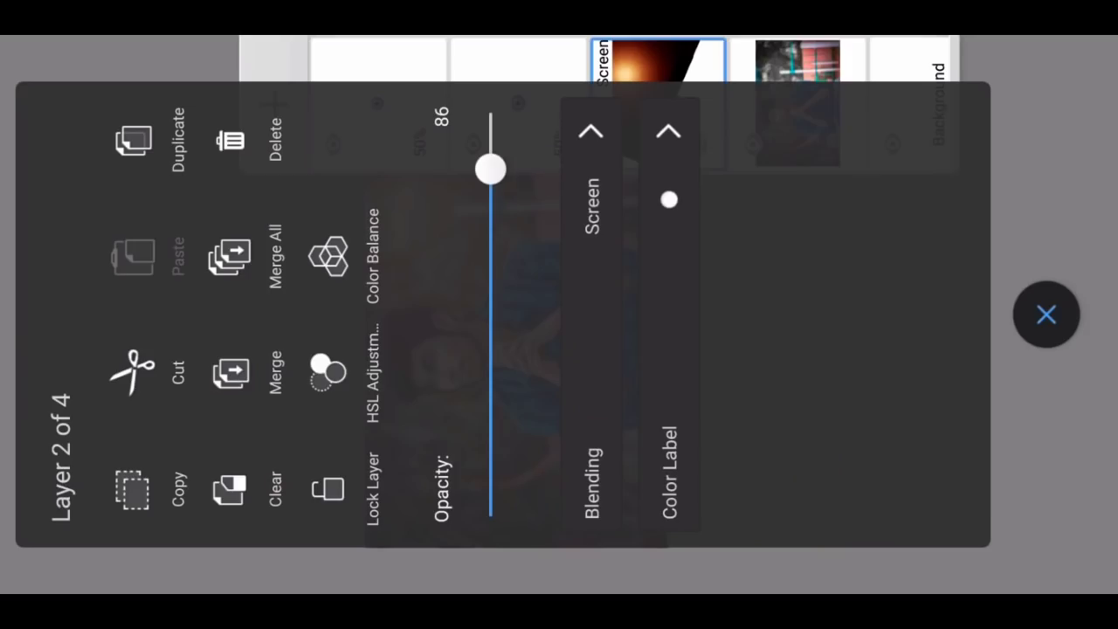
{"action": "left_click", "coordinate": [549, 564]}
{"action": "left_click", "coordinate": [696, 312]}
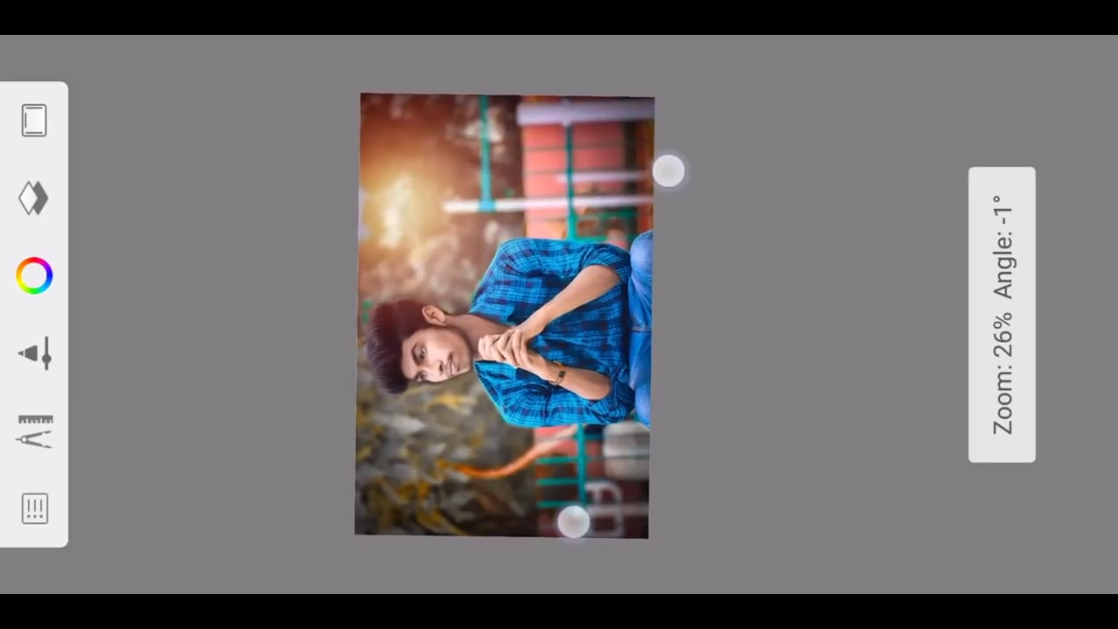
{"action": "left_click_drag", "start_coordinate": [653, 195], "coordinate": [669, 170]}
- Save the updated sketch to the Gallery
{"action": "left_click", "coordinate": [35, 508]}
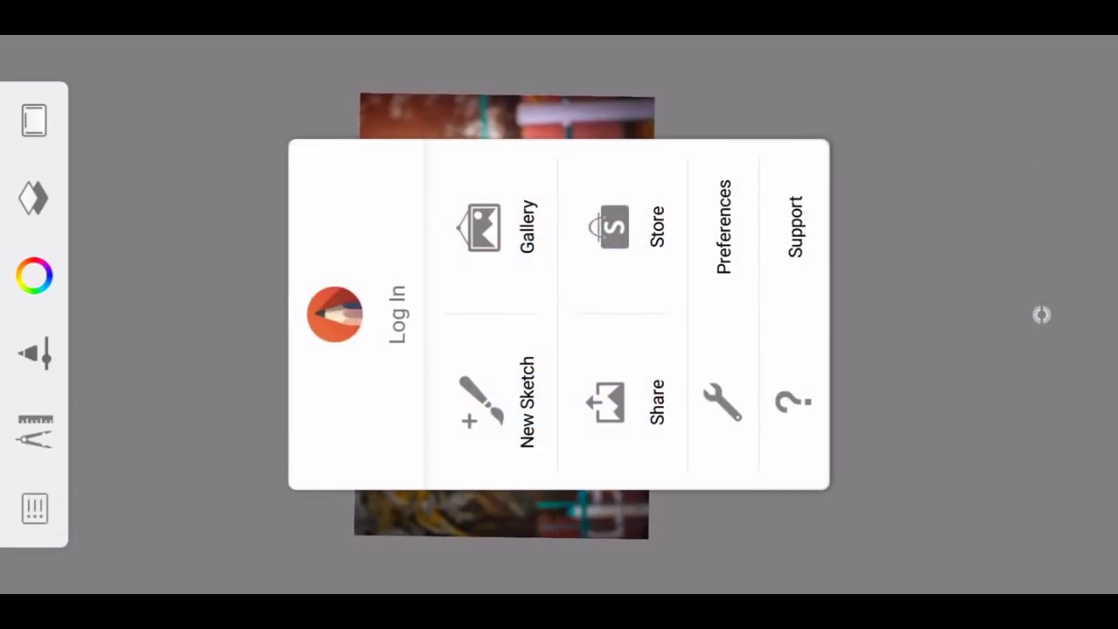
{"action": "left_click", "coordinate": [489, 209]}
{"action": "left_click", "coordinate": [514, 306]}
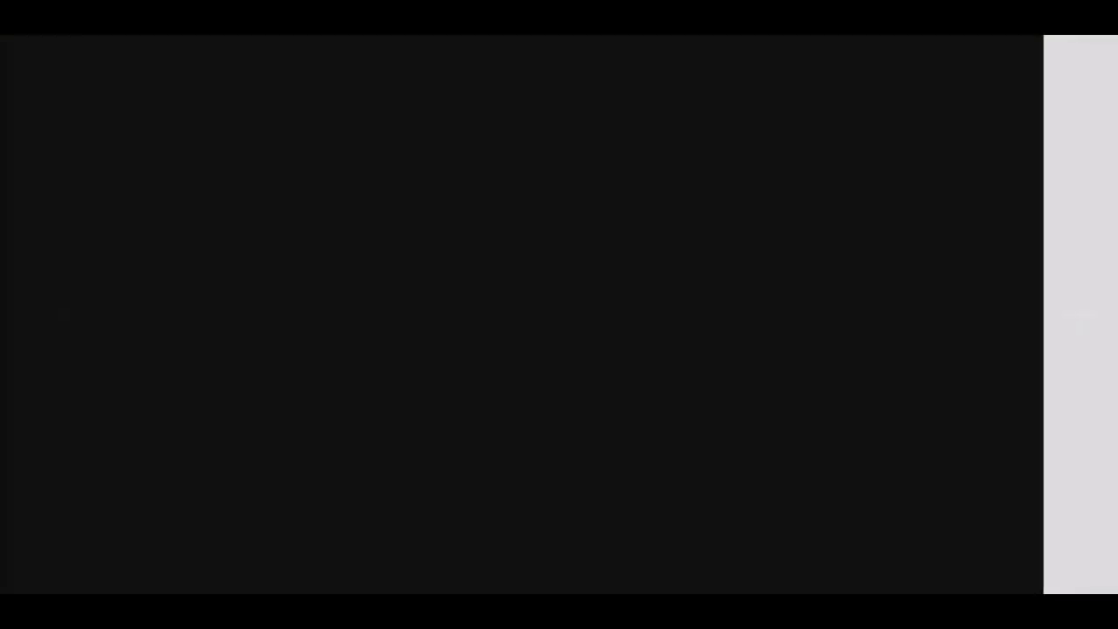
- Share the saved portrait to PixelLab
{"action": "left_click", "coordinate": [1080, 76]}
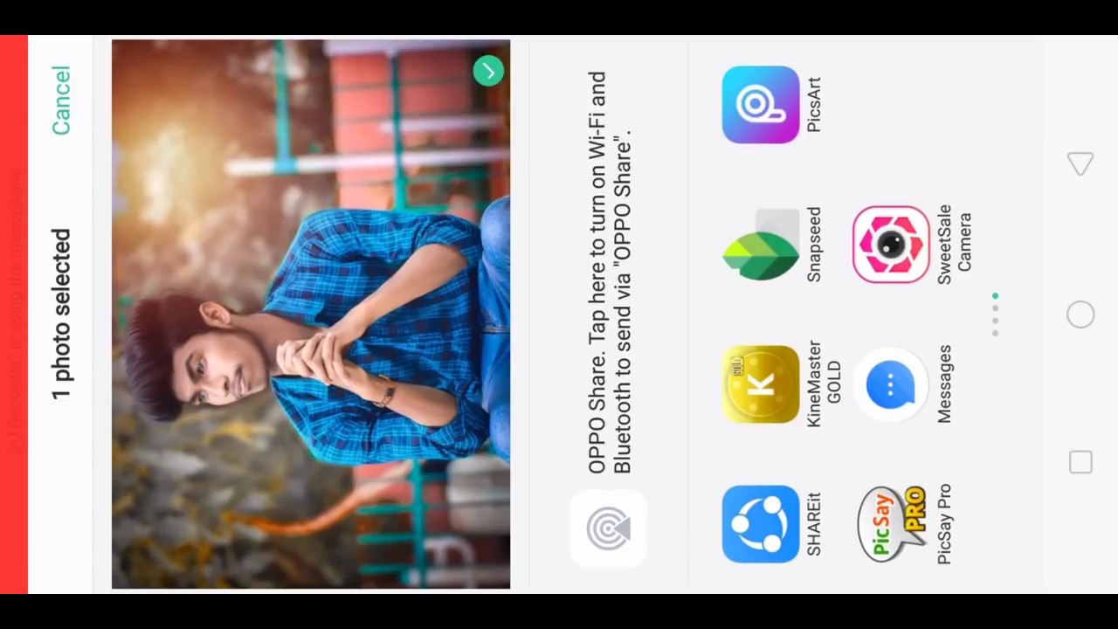
{"action": "left_click_drag", "start_coordinate": [839, 192], "coordinate": [838, 489]}
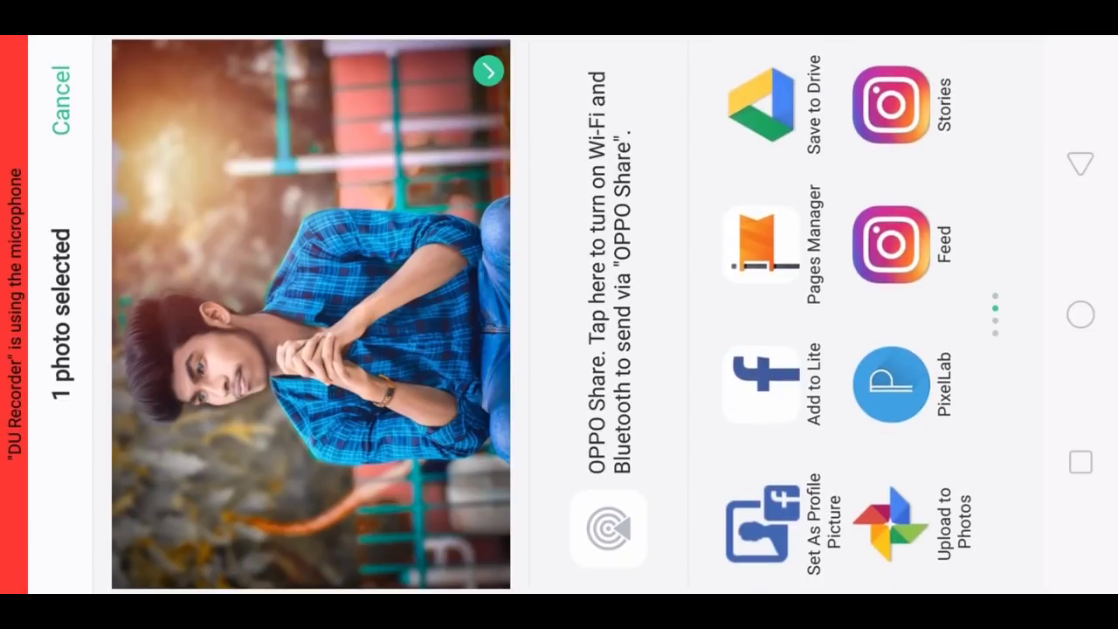
{"action": "left_click", "coordinate": [891, 384]}
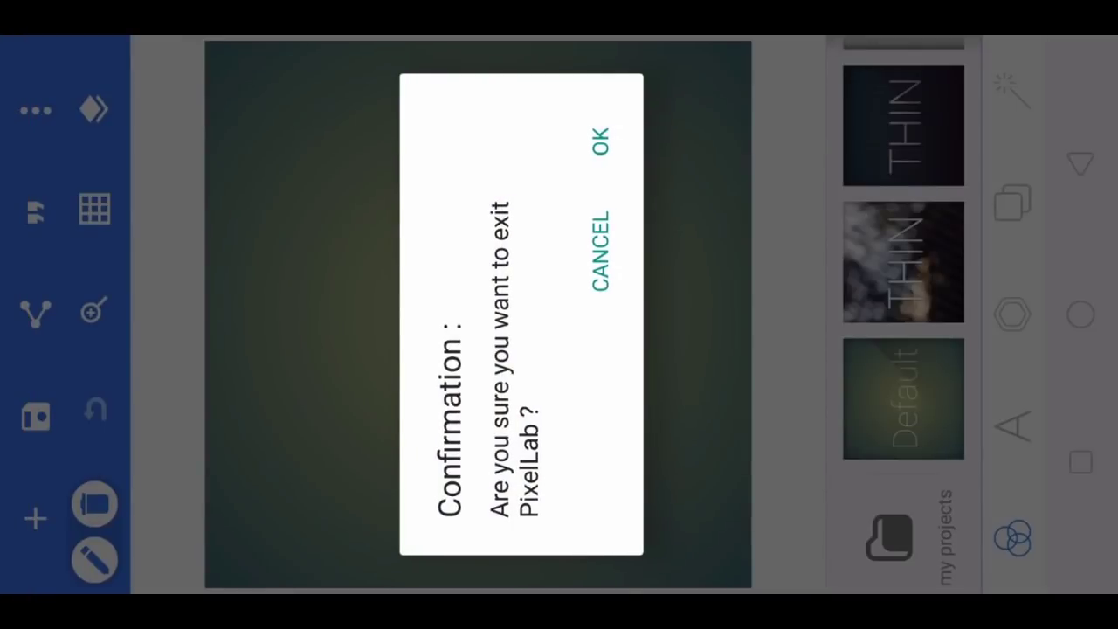
- Stay in PixelLab and place the whole photo on the canvas with the crop fitted
{"action": "left_click", "coordinate": [601, 250]}
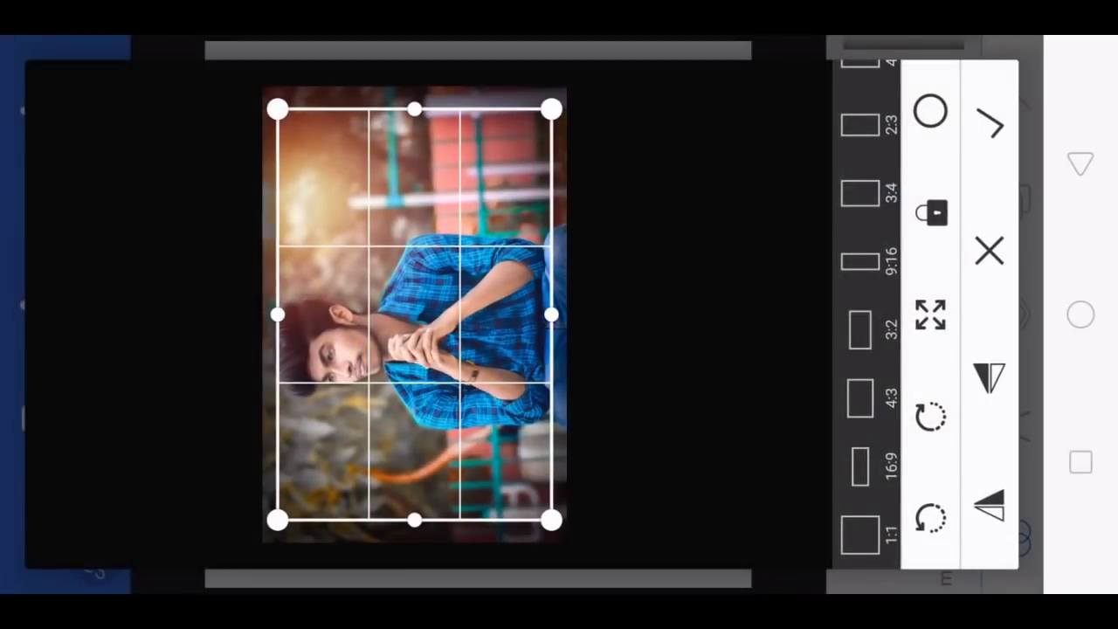
{"action": "left_click", "coordinate": [930, 315]}
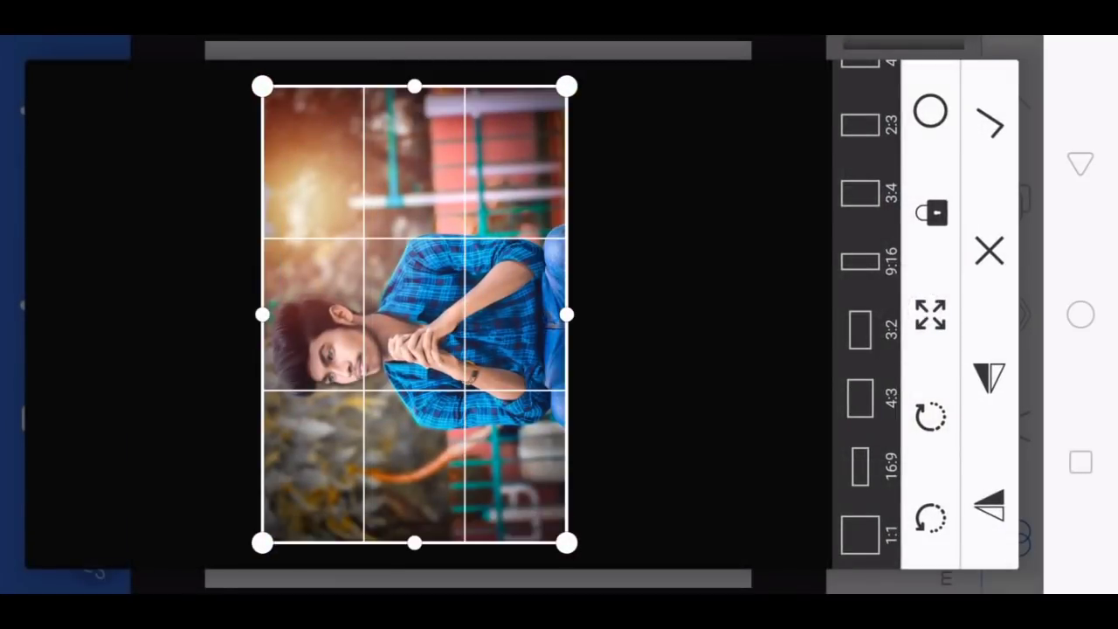
{"action": "left_click", "coordinate": [989, 123]}
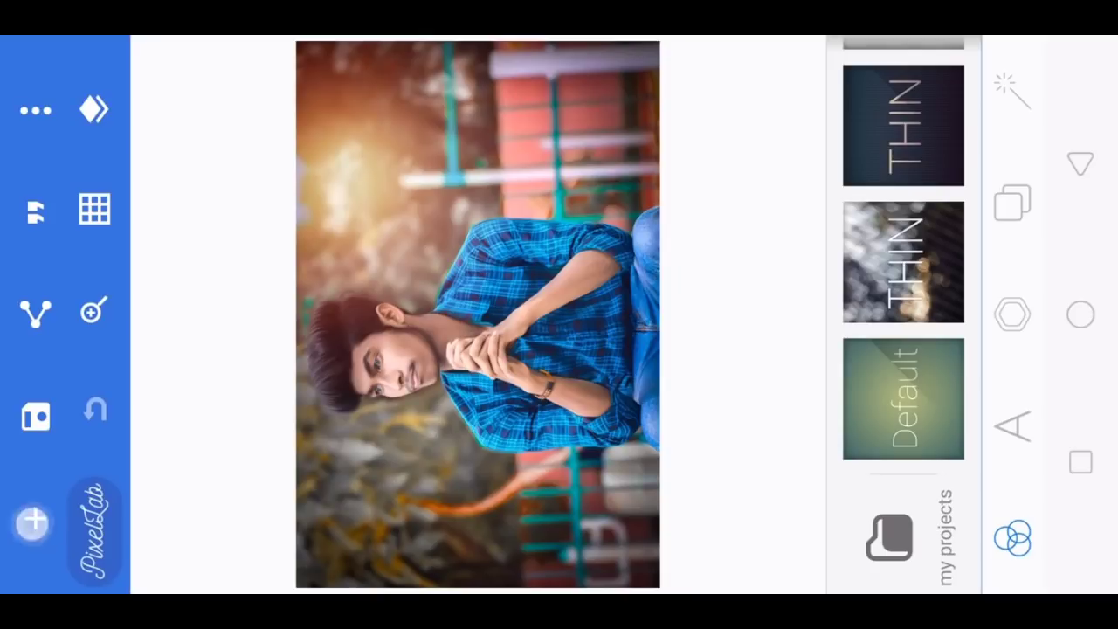
- Add a text object beside the man's face and open its wording for editing
{"action": "left_click", "coordinate": [32, 523]}
{"action": "left_click", "coordinate": [92, 489]}
{"action": "left_click_drag", "start_coordinate": [329, 535], "coordinate": [434, 447]}
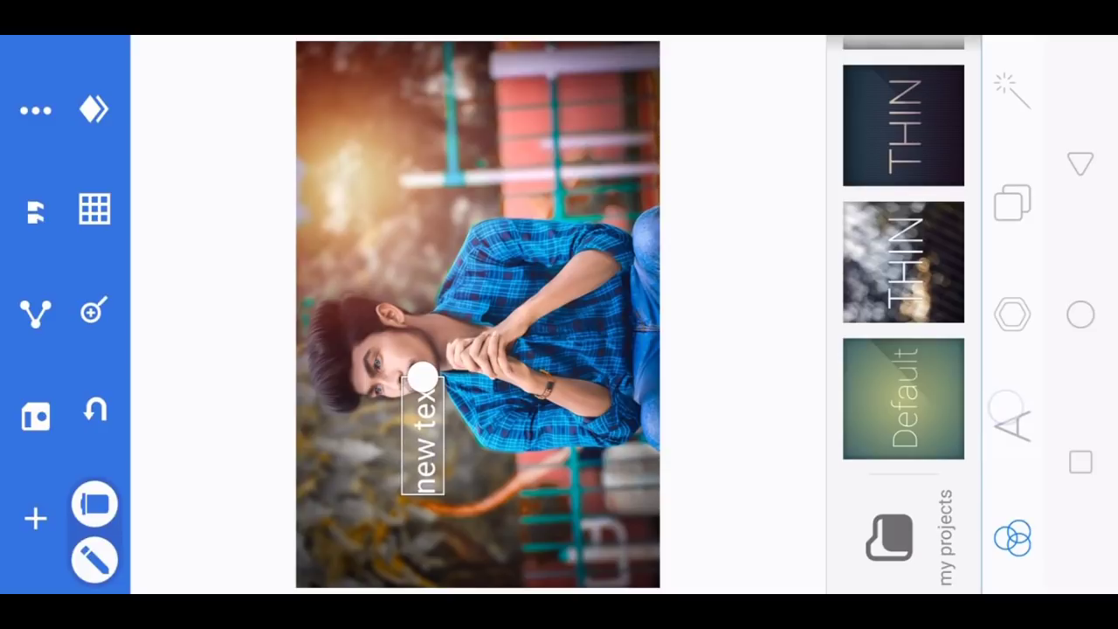
{"action": "left_click", "coordinate": [890, 440]}
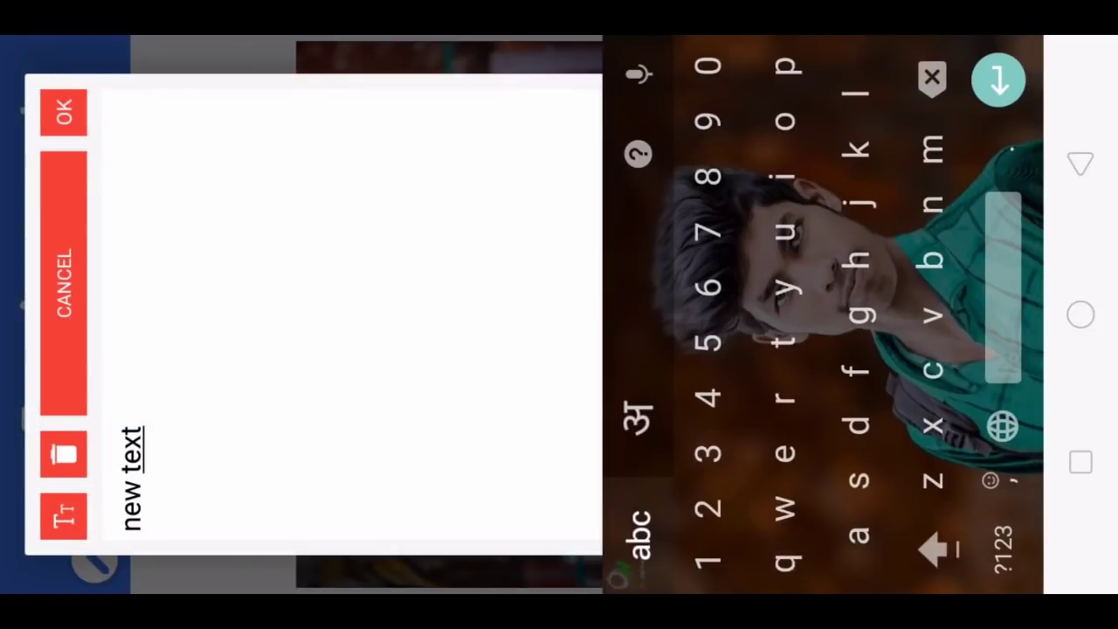
- Replace "new text" with the subject's two-word name, fixing the surname typo, and confirm
{"action": "left_click", "coordinate": [930, 77]}
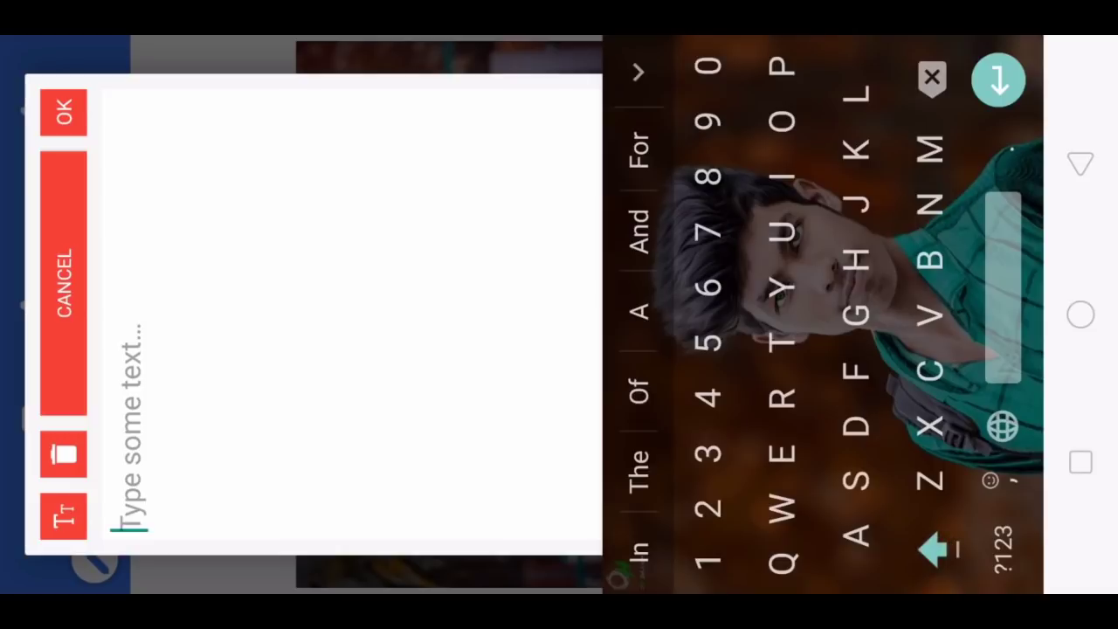
{"action": "type", "text": "Yuvra"}
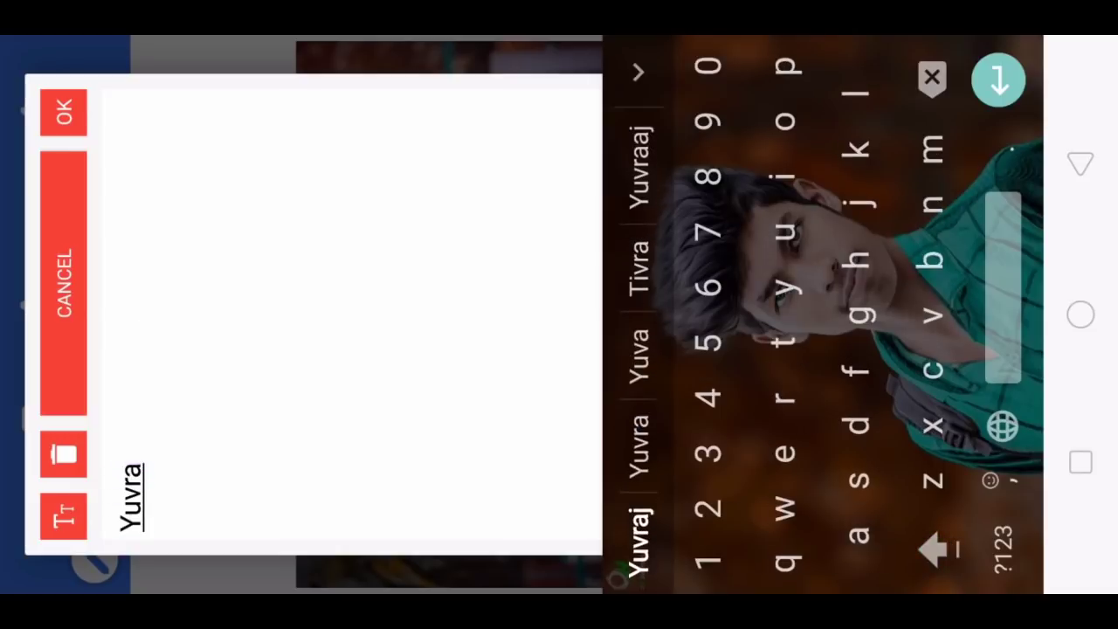
{"action": "type", "text": "j"}
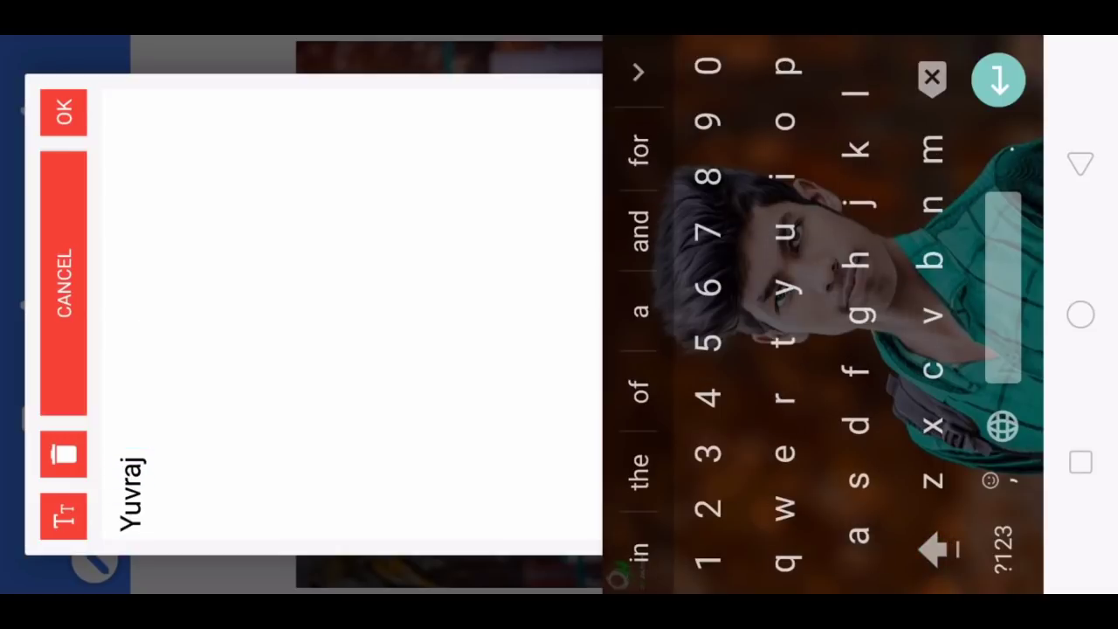
{"action": "type", "text": " Badsg"}
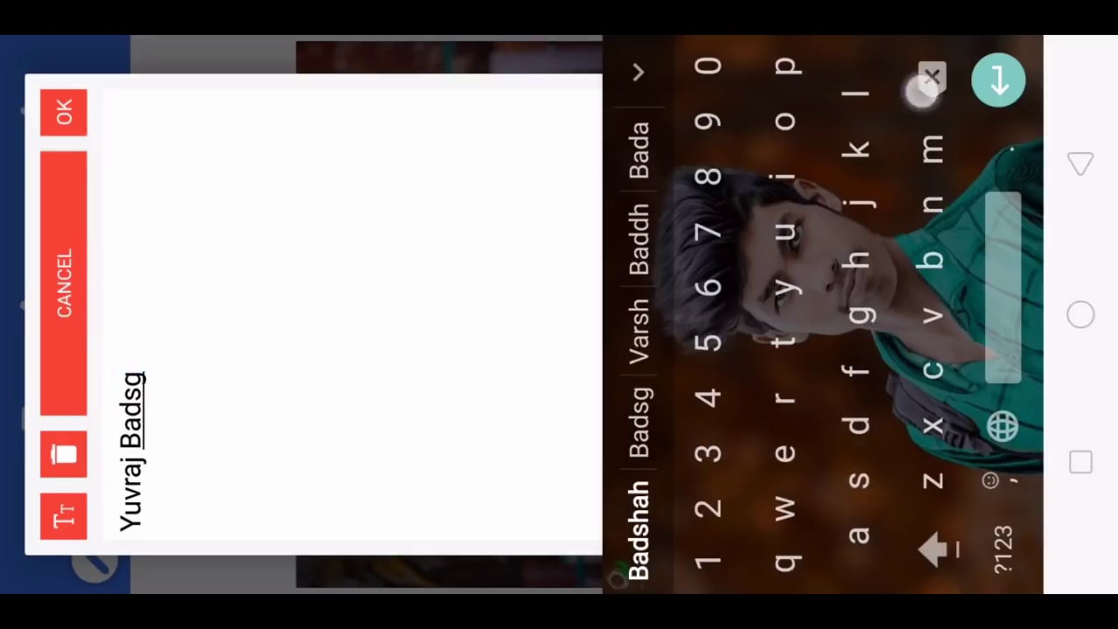
{"action": "key", "text": "BackSpace"}
{"action": "type", "text": "hah"}
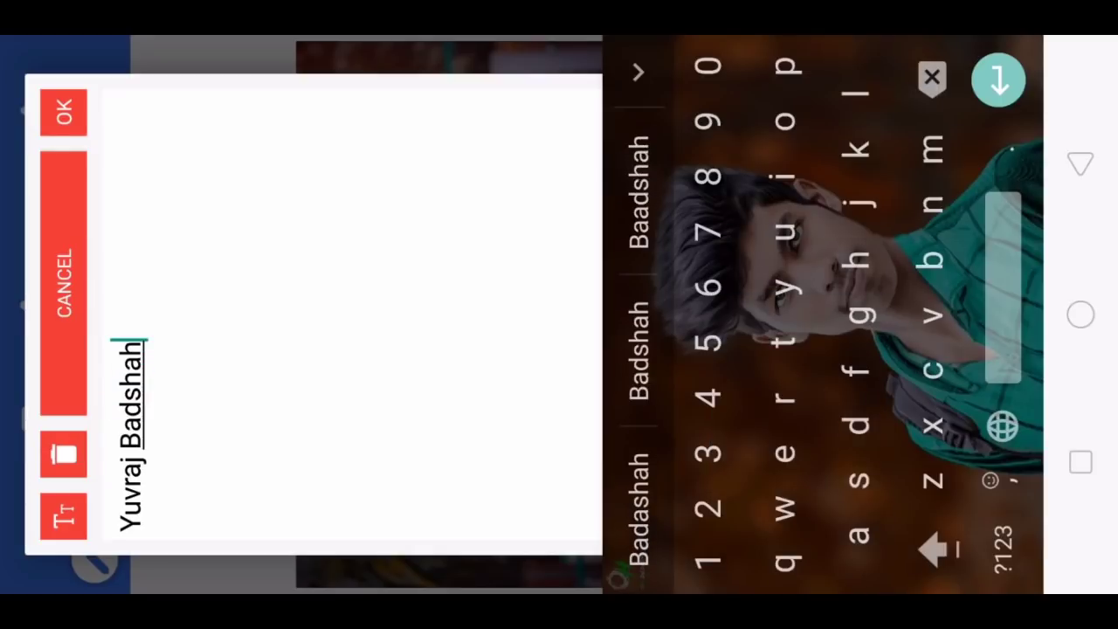
{"action": "left_click", "coordinate": [63, 112]}
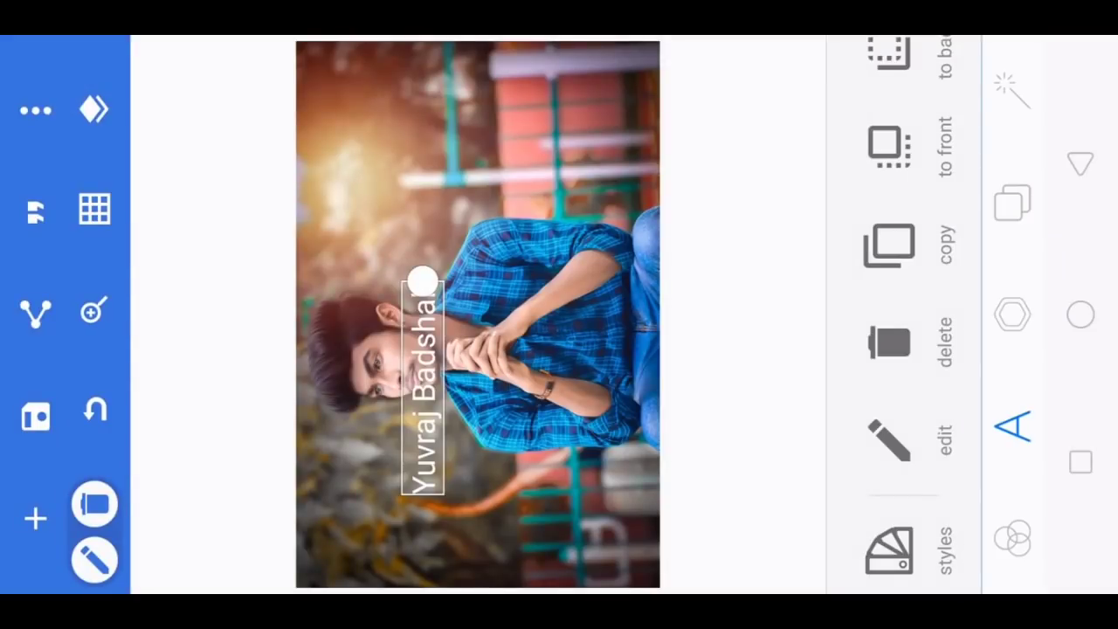
- Open the caption's font list and browse the custom MY FONTS folder
{"action": "scroll", "coordinate": [900, 315], "scroll_direction": "up", "scroll_amount": 10}
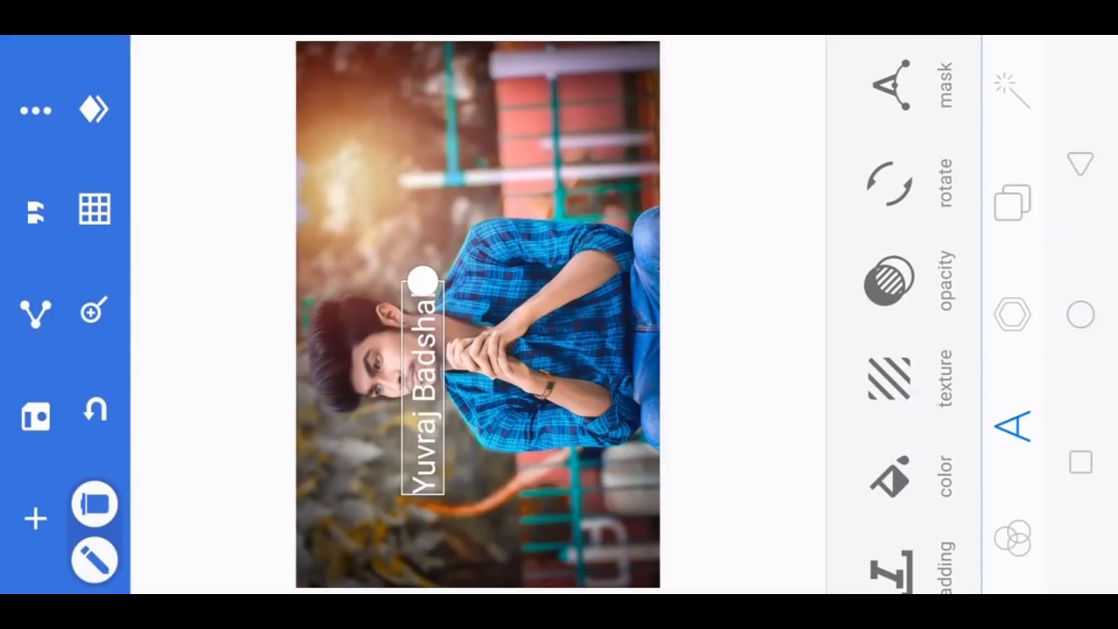
{"action": "scroll", "coordinate": [888, 315], "scroll_direction": "down", "scroll_amount": 5}
{"action": "scroll", "coordinate": [888, 315], "scroll_direction": "down", "scroll_amount": 3}
{"action": "scroll", "coordinate": [888, 314], "scroll_direction": "down", "scroll_amount": 2}
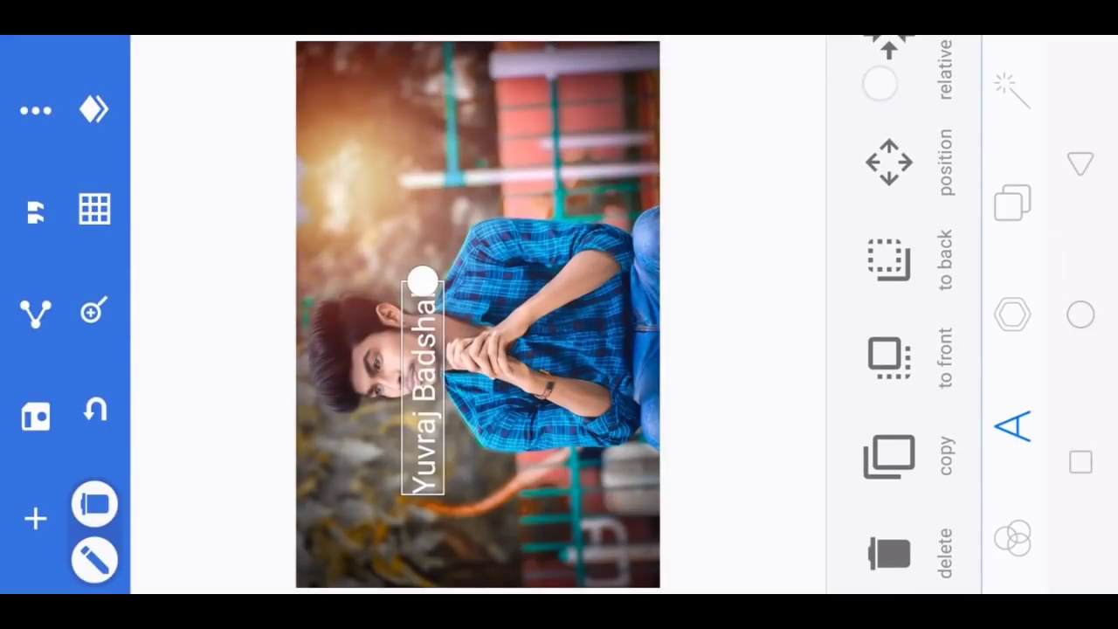
{"action": "scroll", "coordinate": [882, 96], "scroll_direction": "down", "scroll_amount": 3}
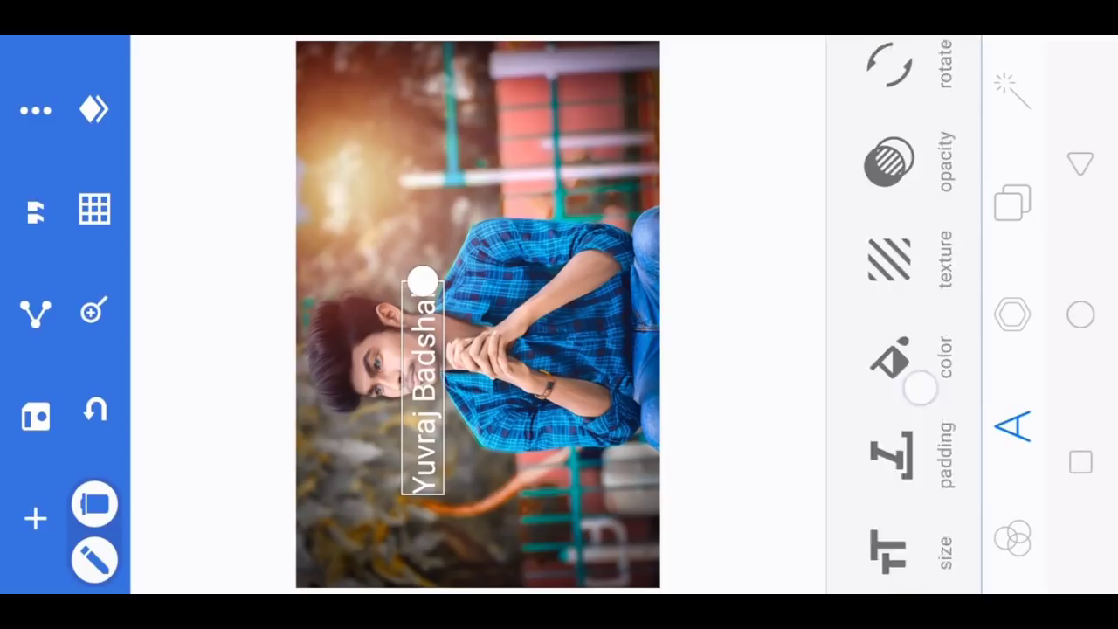
{"action": "scroll", "coordinate": [917, 411], "scroll_direction": "up", "scroll_amount": 3}
{"action": "left_click", "coordinate": [887, 476]}
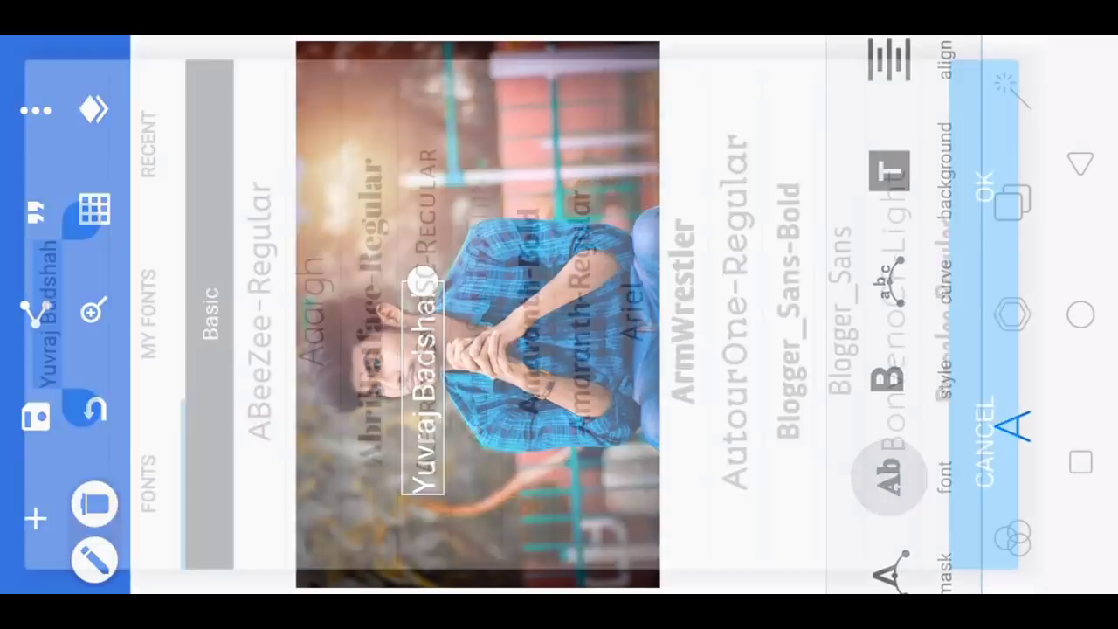
{"action": "left_click", "coordinate": [148, 315]}
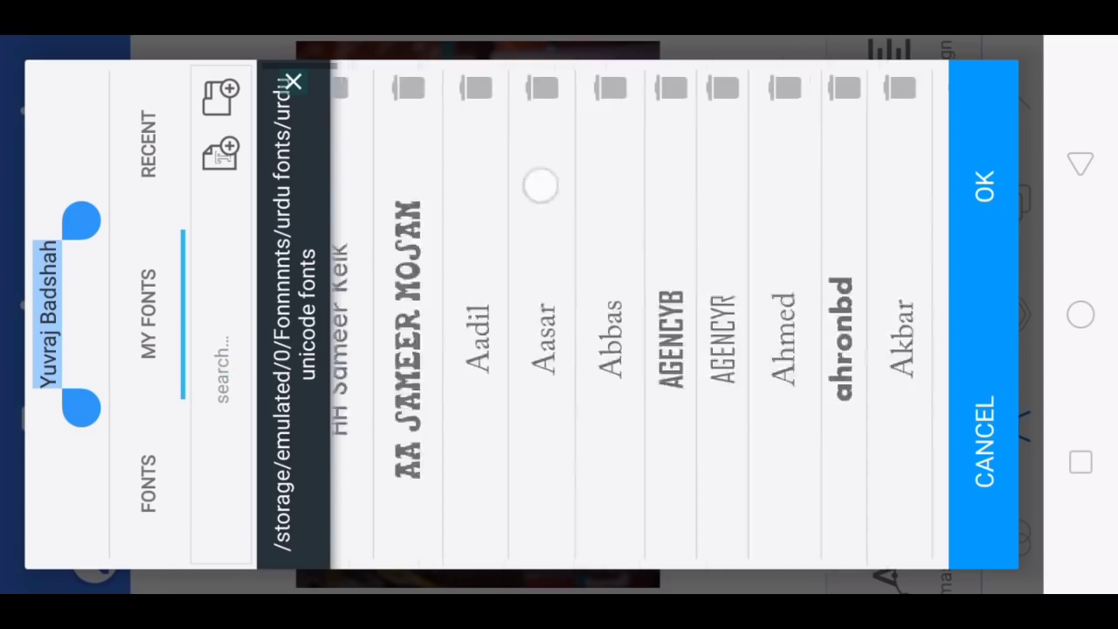
{"action": "scroll", "coordinate": [524, 175], "scroll_direction": "down", "scroll_amount": 5}
{"action": "scroll", "coordinate": [508, 154], "scroll_direction": "down", "scroll_amount": 5}
{"action": "scroll", "coordinate": [466, 137], "scroll_direction": "down", "scroll_amount": 5}
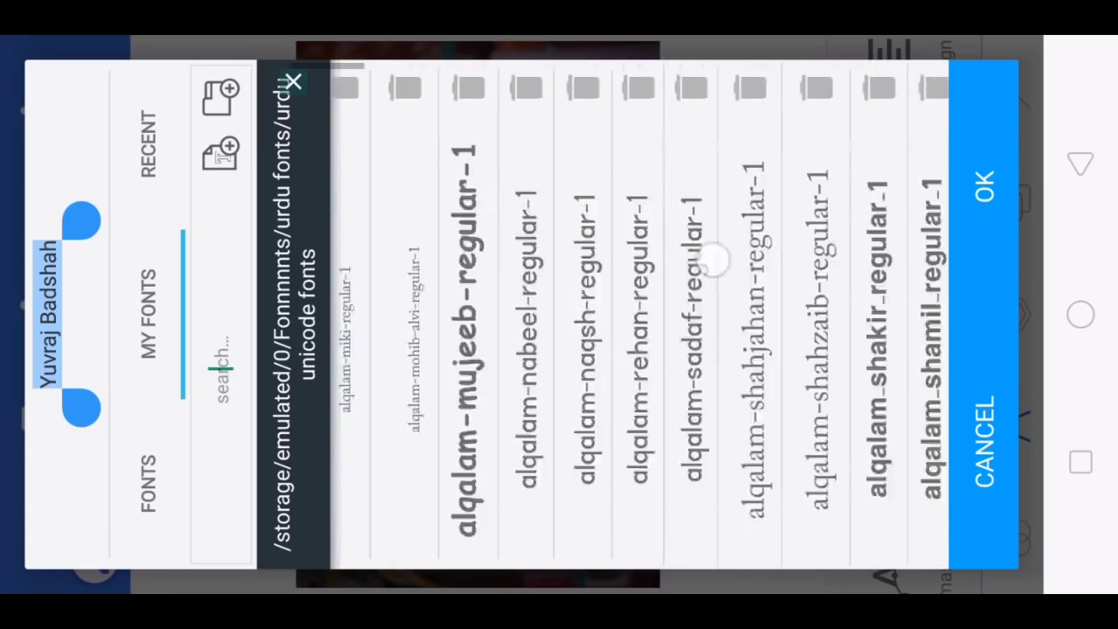
{"action": "scroll", "coordinate": [711, 257], "scroll_direction": "down", "scroll_amount": 5}
{"action": "scroll", "coordinate": [634, 237], "scroll_direction": "down", "scroll_amount": 5}
{"action": "scroll", "coordinate": [634, 238], "scroll_direction": "down", "scroll_amount": 5}
{"action": "scroll", "coordinate": [634, 237], "scroll_direction": "down", "scroll_amount": 5}
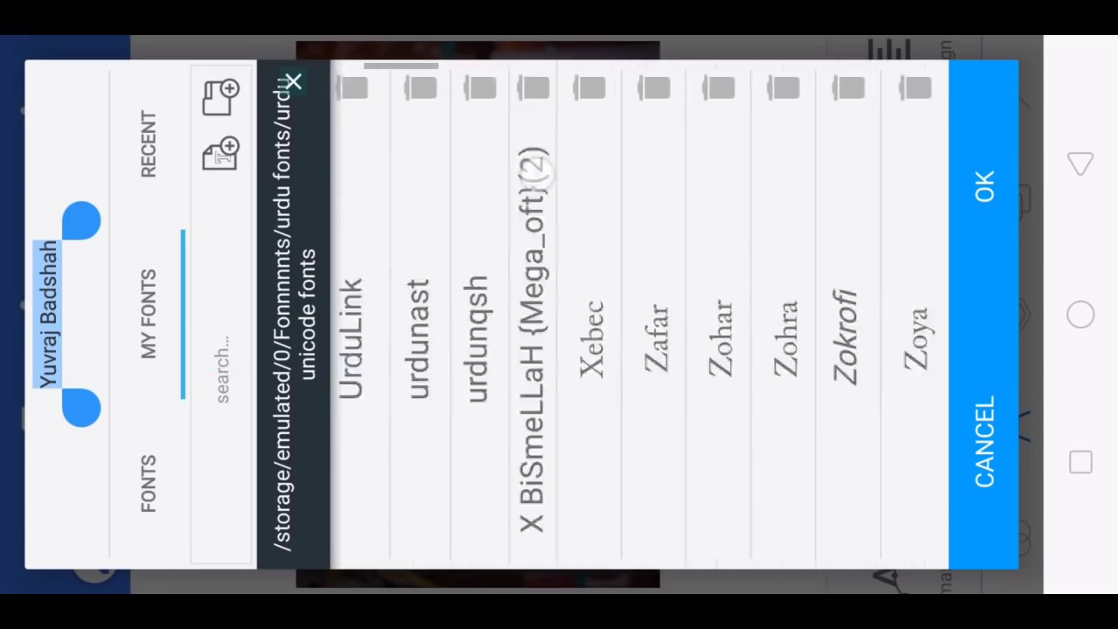
{"action": "scroll", "coordinate": [681, 253], "scroll_direction": "up", "scroll_amount": 15}
{"action": "scroll", "coordinate": [716, 262], "scroll_direction": "down", "scroll_amount": 2}
{"action": "scroll", "coordinate": [716, 262], "scroll_direction": "down", "scroll_amount": 10}
{"action": "scroll", "coordinate": [562, 195], "scroll_direction": "down", "scroll_amount": 10}
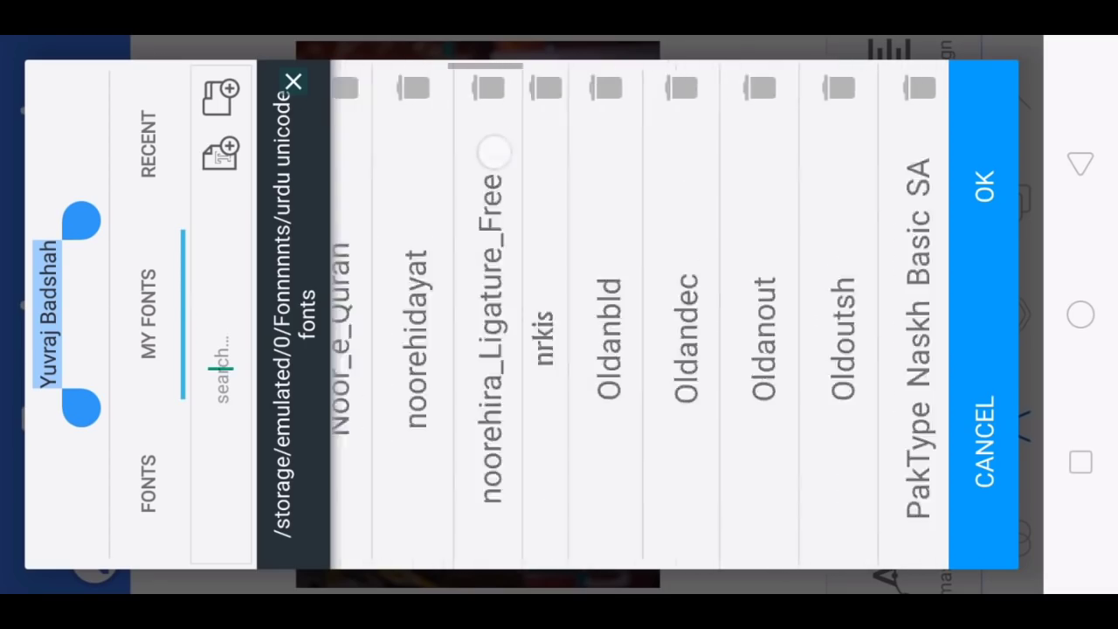
{"action": "scroll", "coordinate": [492, 149], "scroll_direction": "down", "scroll_amount": 10}
- Go back to the main custom fonts folder and apply a SHEER cursive script font to the caption
{"action": "key", "text": "Escape"}
{"action": "scroll", "coordinate": [492, 149], "scroll_direction": "down", "scroll_amount": 10}
{"action": "scroll", "coordinate": [498, 149], "scroll_direction": "down", "scroll_amount": 10}
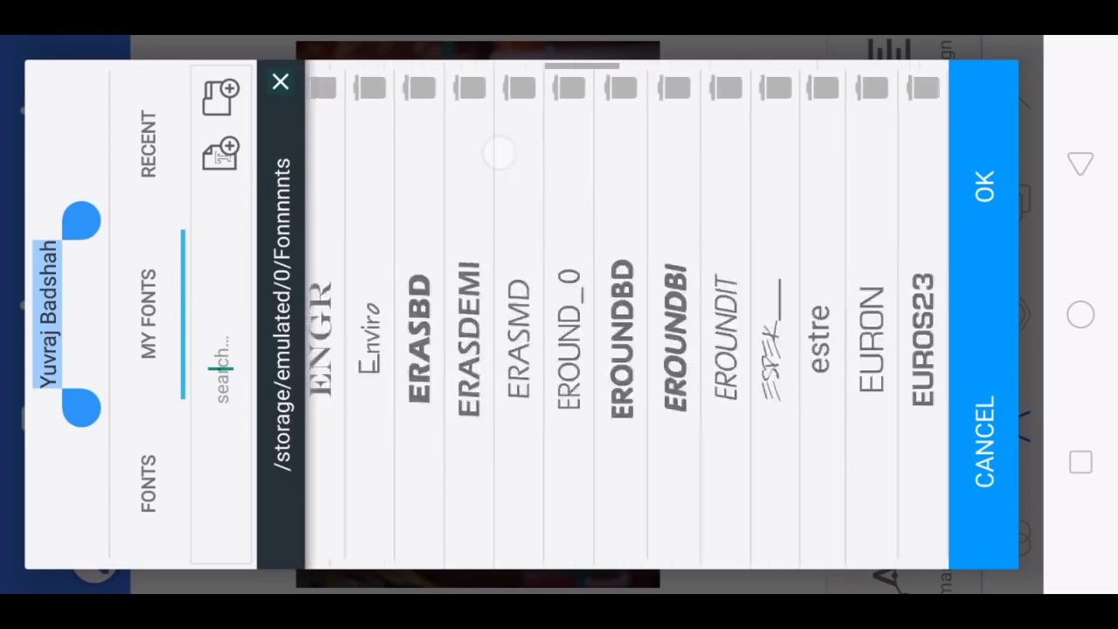
{"action": "scroll", "coordinate": [492, 149], "scroll_direction": "down", "scroll_amount": 5}
{"action": "scroll", "coordinate": [486, 150], "scroll_direction": "down", "scroll_amount": 5}
{"action": "scroll", "coordinate": [486, 151], "scroll_direction": "down", "scroll_amount": 10}
{"action": "scroll", "coordinate": [492, 150], "scroll_direction": "down", "scroll_amount": 10}
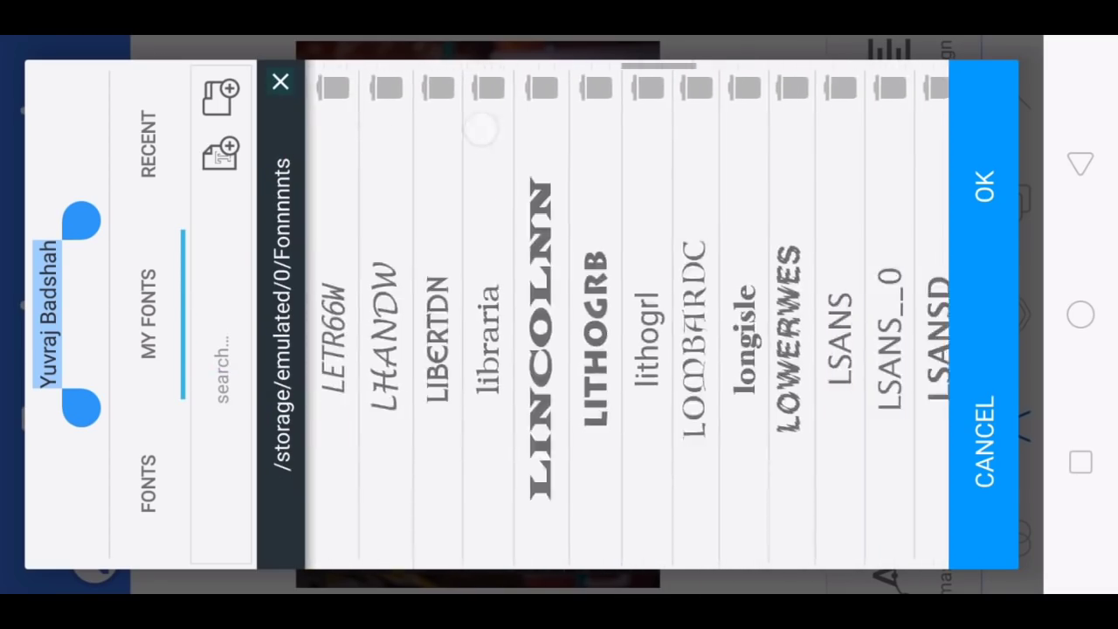
{"action": "scroll", "coordinate": [479, 124], "scroll_direction": "down", "scroll_amount": 10}
{"action": "scroll", "coordinate": [568, 204], "scroll_direction": "down", "scroll_amount": 10}
{"action": "scroll", "coordinate": [493, 157], "scroll_direction": "down", "scroll_amount": 10}
{"action": "scroll", "coordinate": [673, 232], "scroll_direction": "down", "scroll_amount": 10}
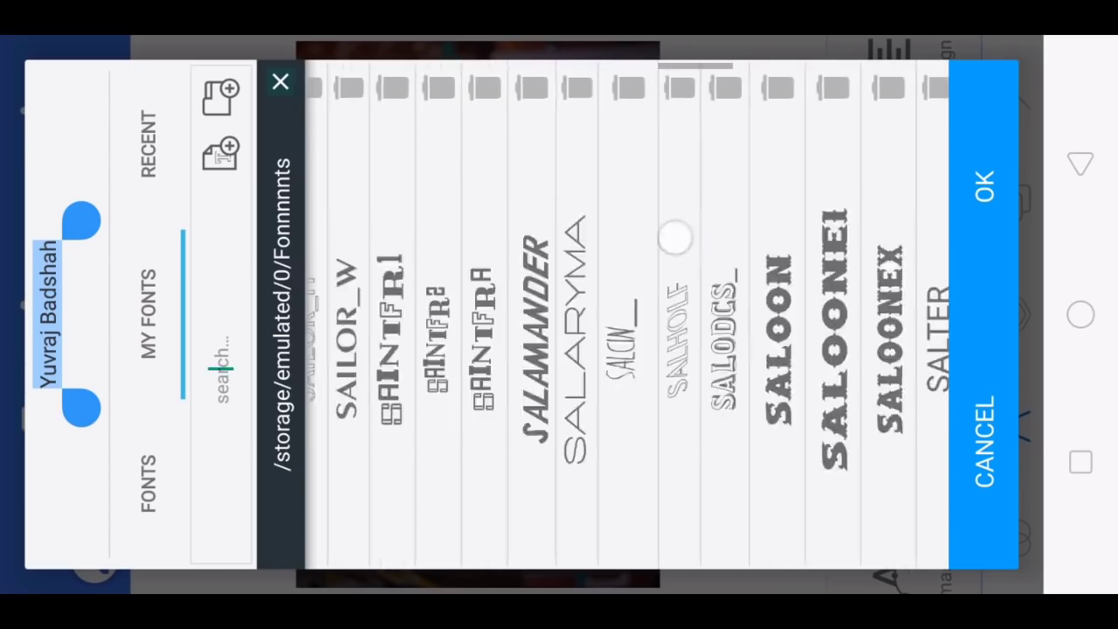
{"action": "scroll", "coordinate": [638, 250], "scroll_direction": "down", "scroll_amount": 10}
{"action": "scroll", "coordinate": [506, 178], "scroll_direction": "down", "scroll_amount": 10}
{"action": "scroll", "coordinate": [507, 178], "scroll_direction": "down", "scroll_amount": 10}
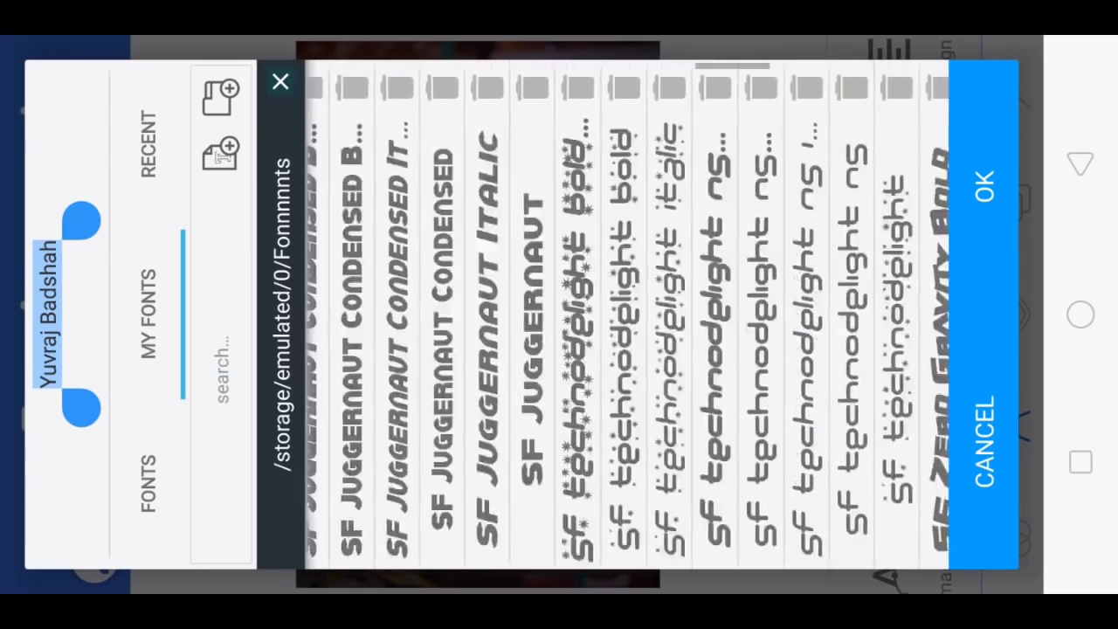
{"action": "scroll", "coordinate": [499, 155], "scroll_direction": "down", "scroll_amount": 10}
{"action": "scroll", "coordinate": [615, 218], "scroll_direction": "down", "scroll_amount": 10}
{"action": "scroll", "coordinate": [615, 218], "scroll_direction": "up", "scroll_amount": 10}
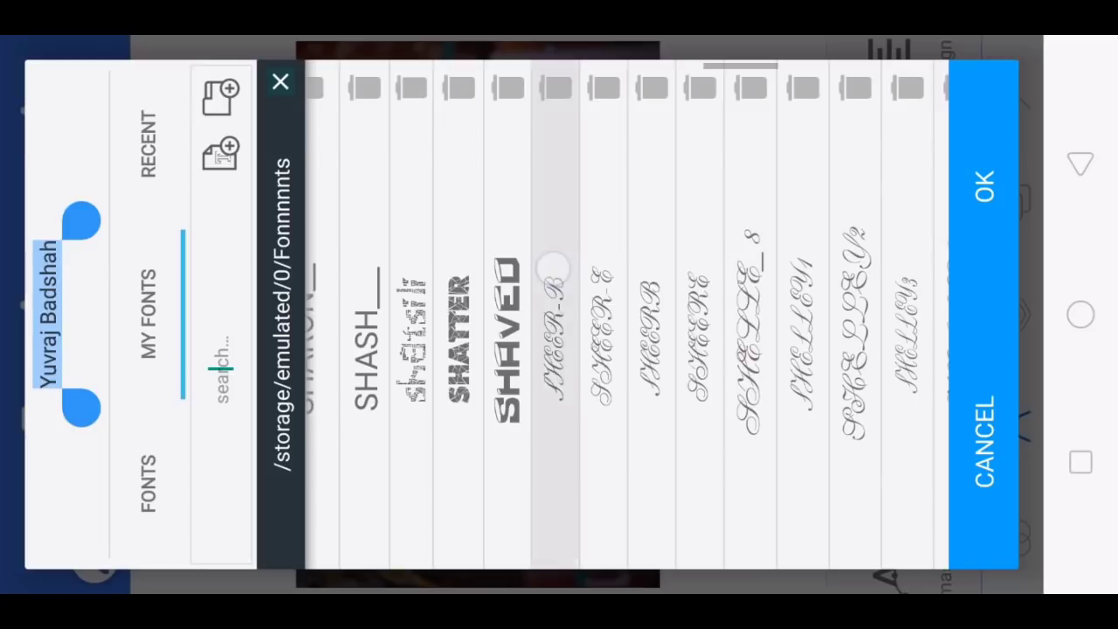
{"action": "left_click", "coordinate": [551, 265]}
{"action": "left_click", "coordinate": [979, 166]}
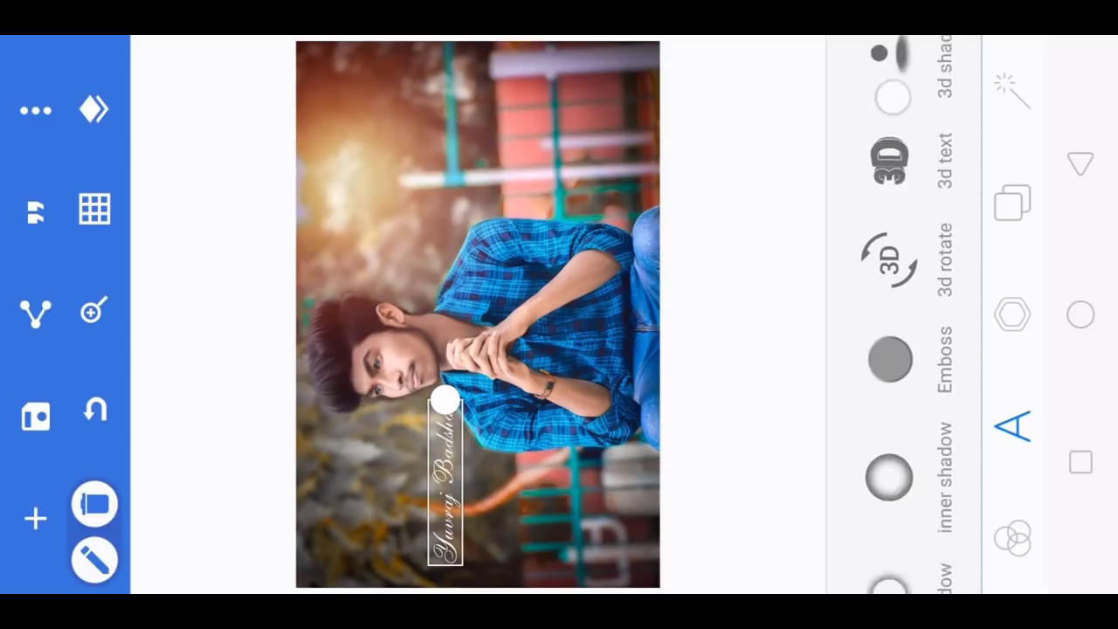
- Shrink the script caption's text size with the size slider
{"action": "scroll", "coordinate": [892, 315], "scroll_direction": "down", "scroll_amount": 10}
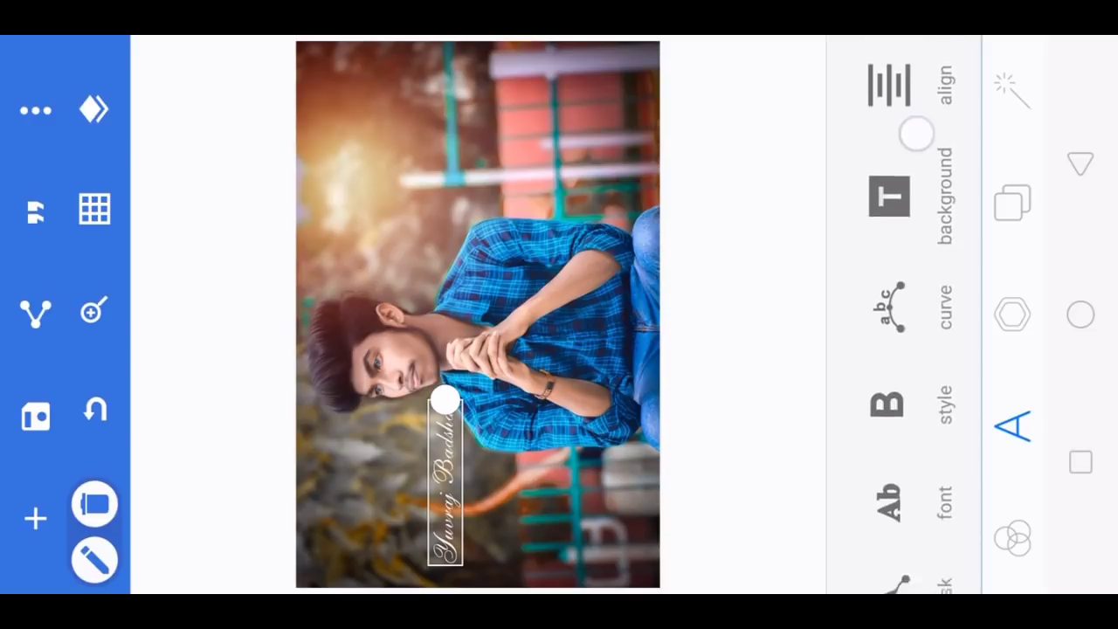
{"action": "scroll", "coordinate": [908, 314], "scroll_direction": "down", "scroll_amount": 5}
{"action": "scroll", "coordinate": [908, 314], "scroll_direction": "down", "scroll_amount": 5}
{"action": "scroll", "coordinate": [908, 314], "scroll_direction": "down", "scroll_amount": 4}
{"action": "scroll", "coordinate": [901, 262], "scroll_direction": "down", "scroll_amount": 4}
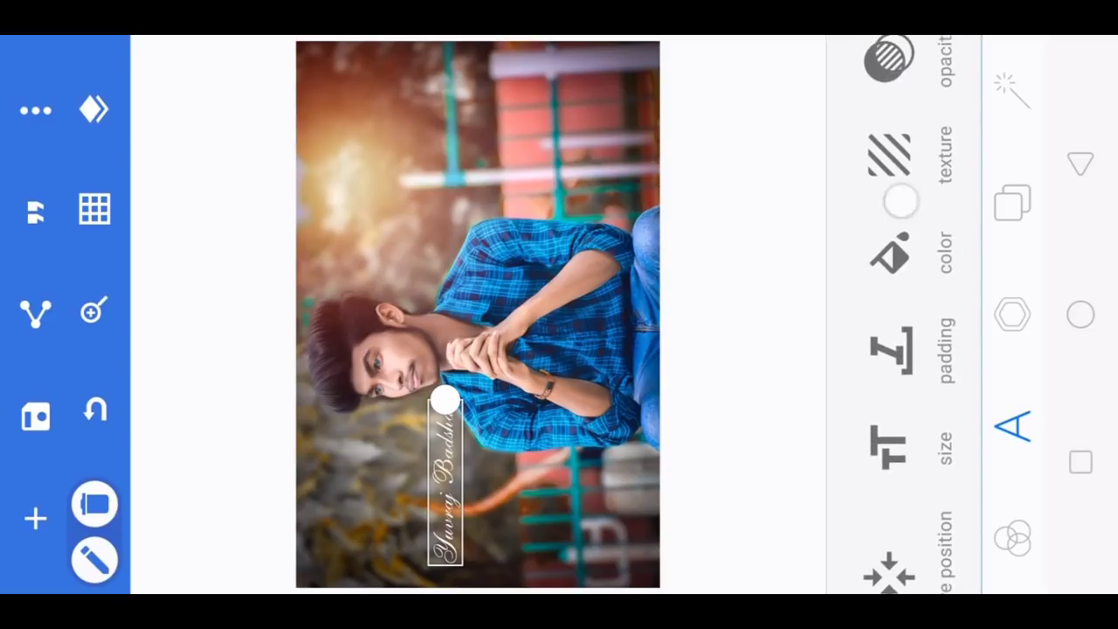
{"action": "scroll", "coordinate": [901, 202], "scroll_direction": "down", "scroll_amount": 2}
{"action": "left_click", "coordinate": [888, 256]}
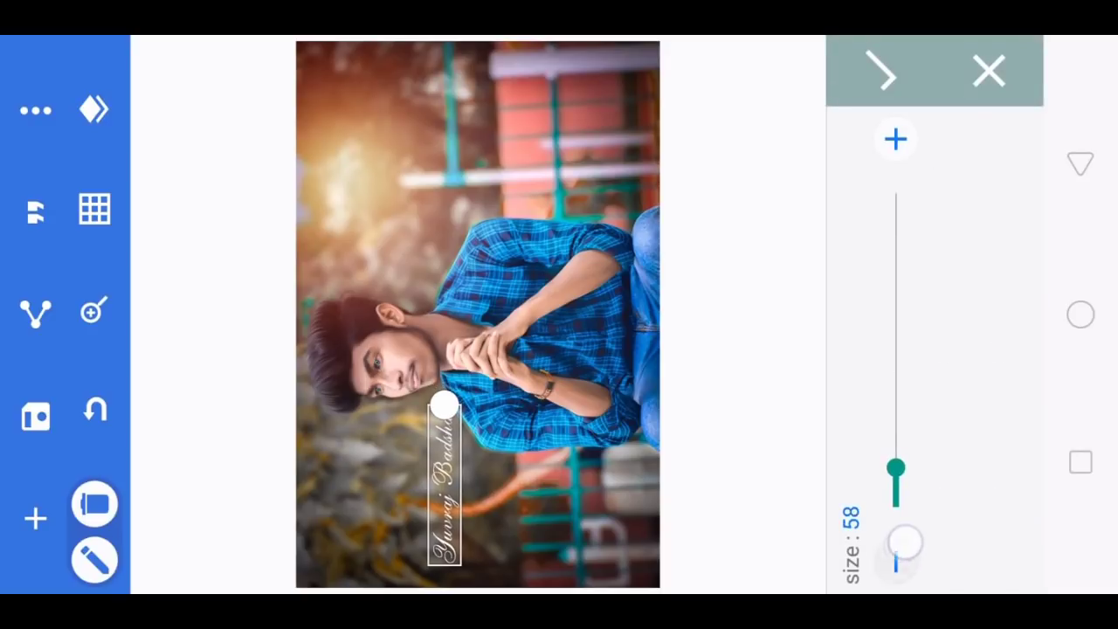
{"action": "left_click_drag", "start_coordinate": [886, 471], "coordinate": [895, 482]}
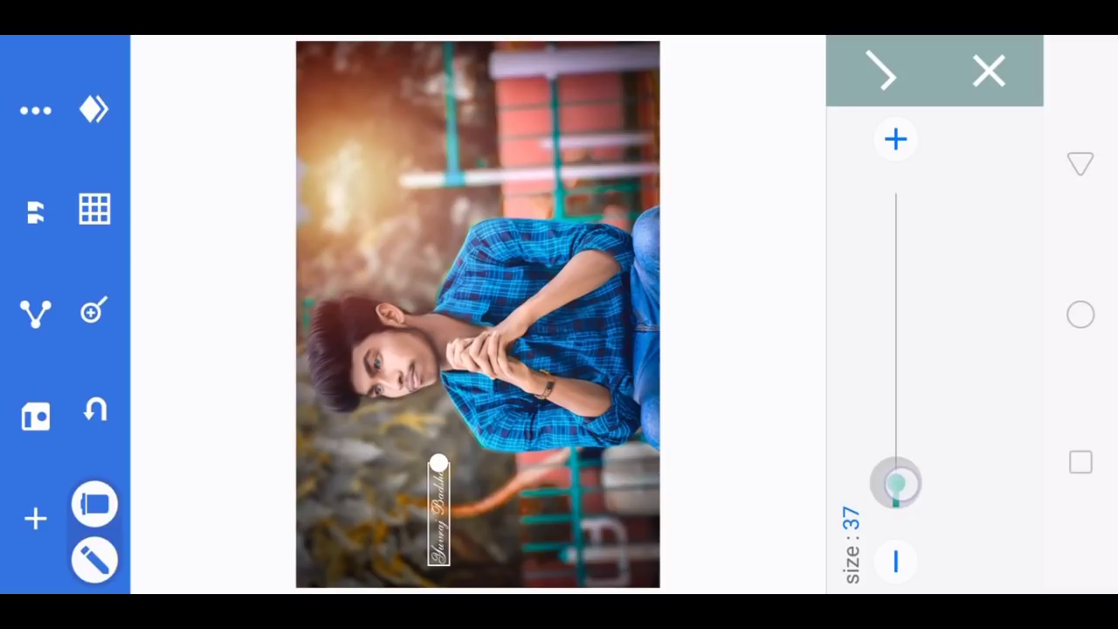
{"action": "left_click", "coordinate": [882, 72]}
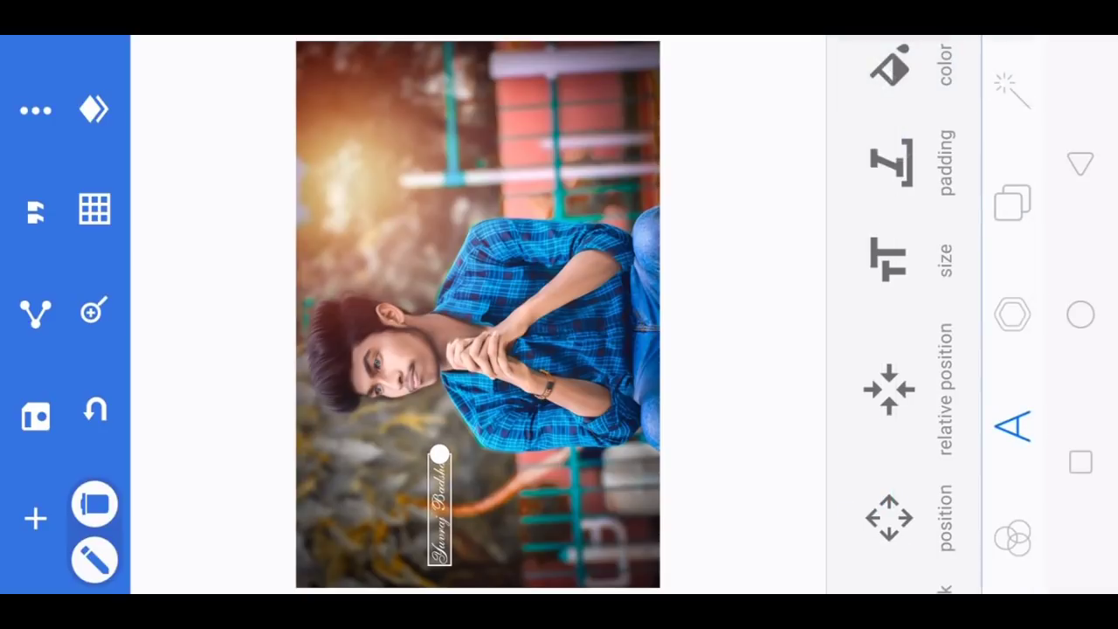
- Nudge the caption one step over with the position arrows
{"action": "scroll", "coordinate": [906, 180], "scroll_direction": "down", "scroll_amount": 5}
{"action": "left_click", "coordinate": [889, 135]}
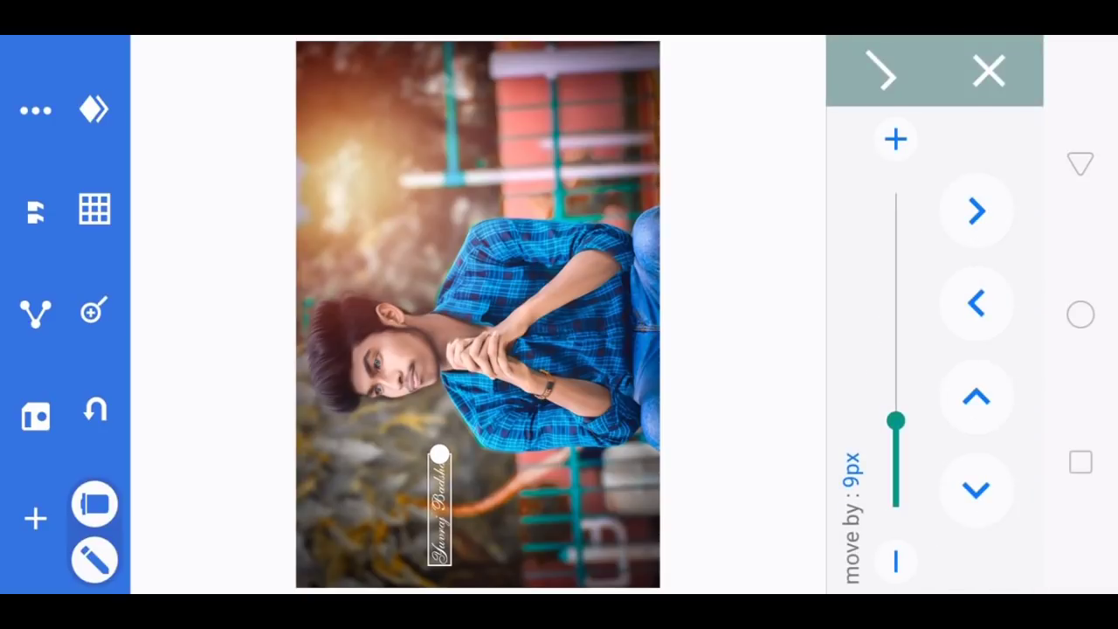
{"action": "left_click", "coordinate": [975, 303]}
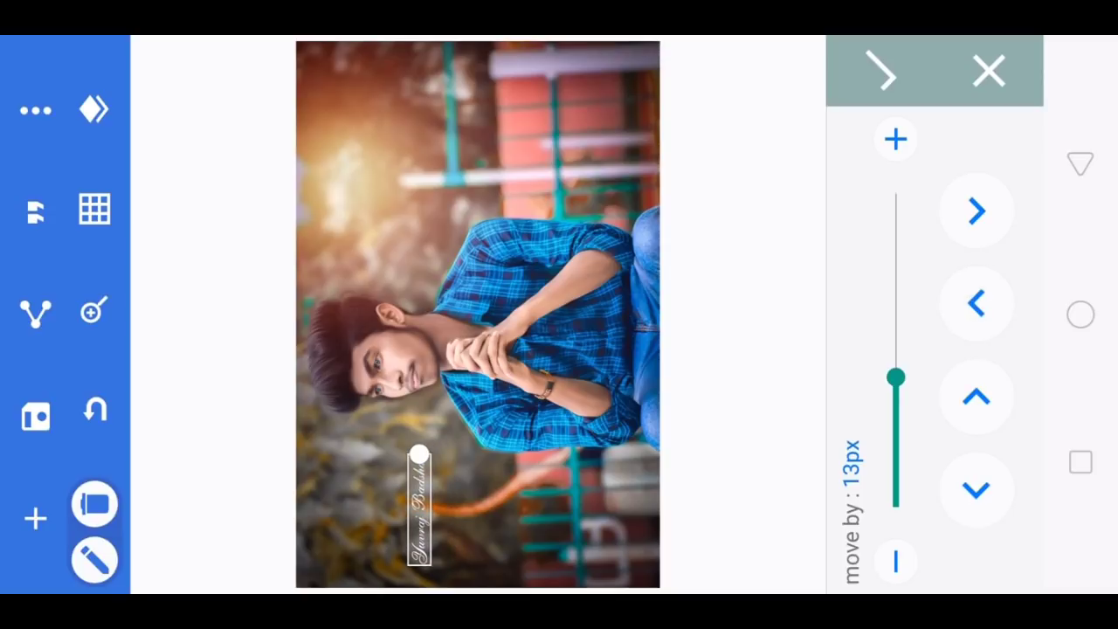
{"action": "left_click", "coordinate": [989, 72]}
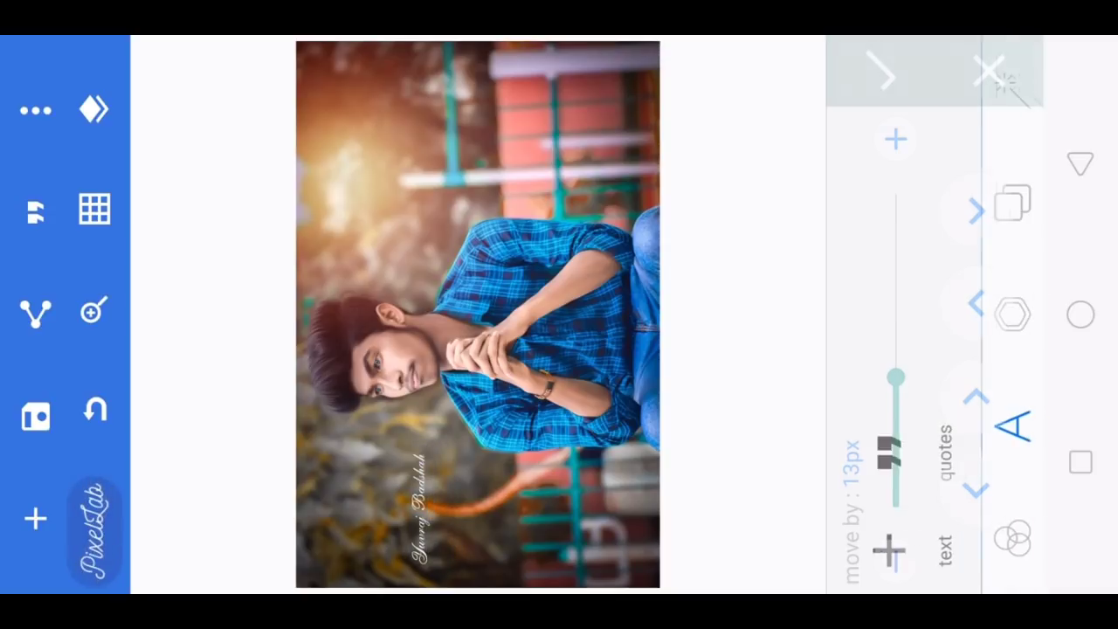
- Reselect the caption and lower its opacity to 49%
{"action": "left_click", "coordinate": [419, 507]}
{"action": "scroll", "coordinate": [900, 315], "scroll_direction": "up", "scroll_amount": 5}
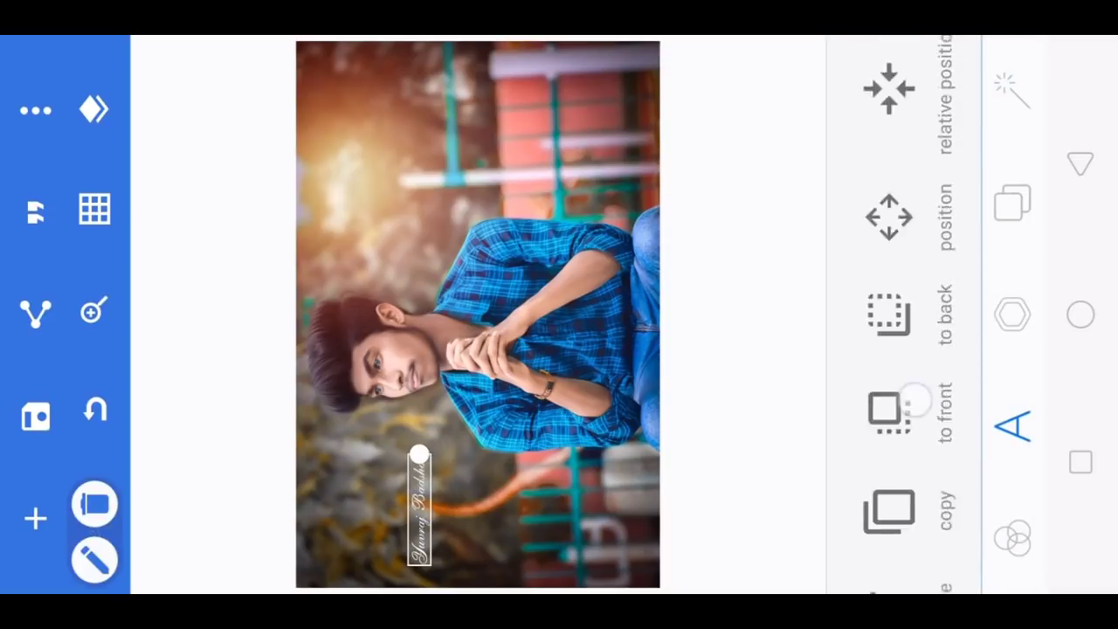
{"action": "scroll", "coordinate": [899, 314], "scroll_direction": "up", "scroll_amount": 5}
{"action": "left_click", "coordinate": [889, 385]}
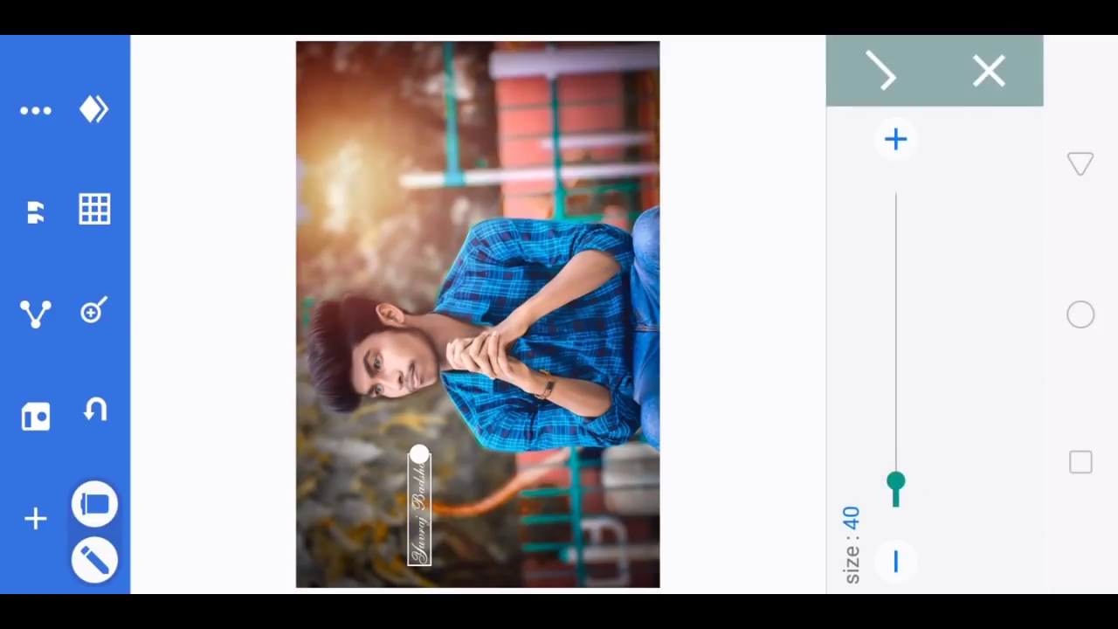
{"action": "left_click", "coordinate": [988, 71]}
{"action": "left_click", "coordinate": [419, 506]}
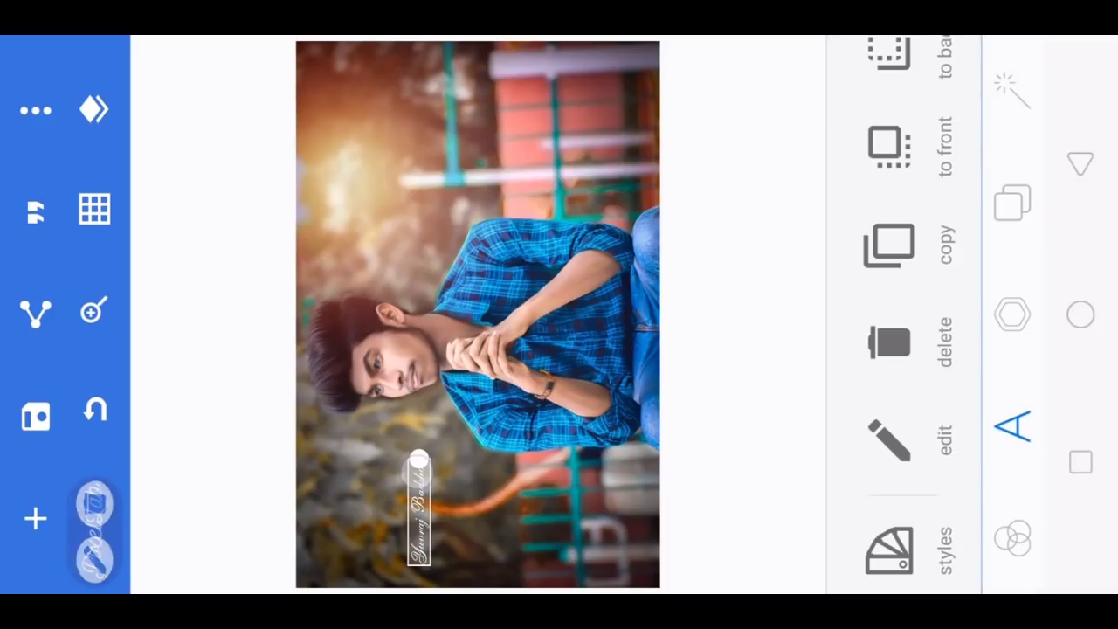
{"action": "scroll", "coordinate": [900, 349], "scroll_direction": "up", "scroll_amount": 5}
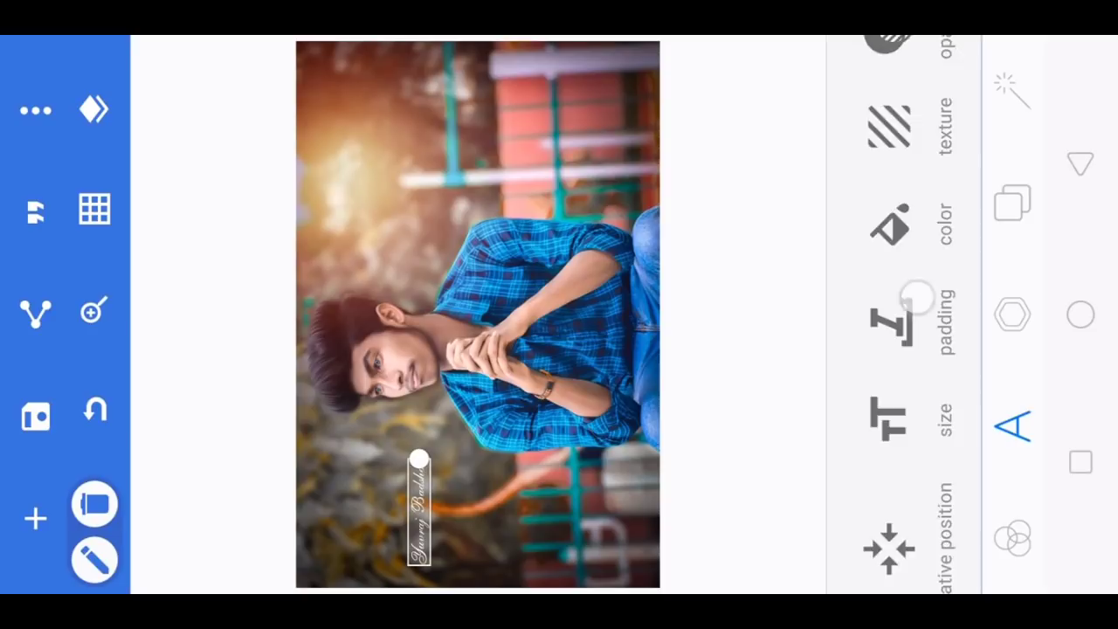
{"action": "scroll", "coordinate": [915, 297], "scroll_direction": "up", "scroll_amount": 5}
{"action": "left_click", "coordinate": [888, 506]}
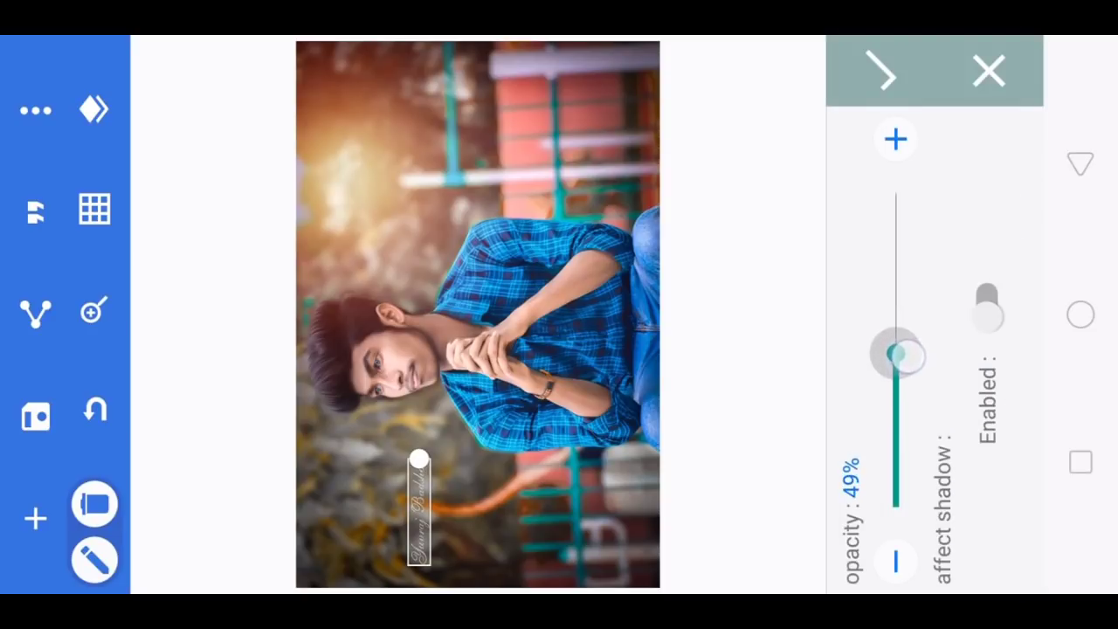
{"action": "left_click", "coordinate": [989, 71]}
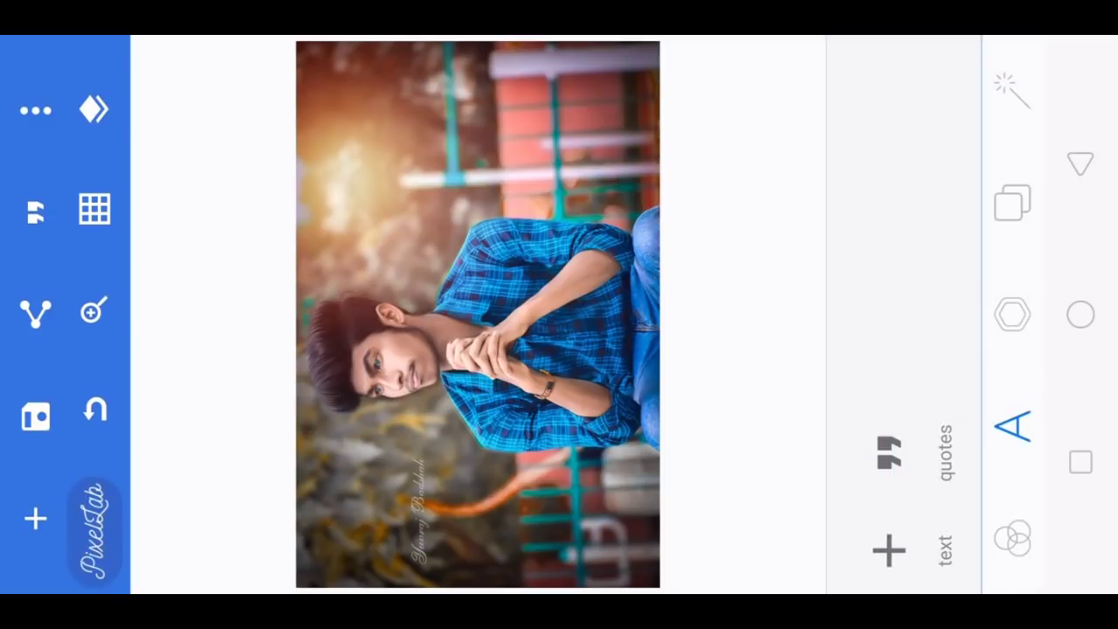
- Save the captioned portrait as an image in PNG format at Ultra quality to the gallery
{"action": "left_click", "coordinate": [35, 416]}
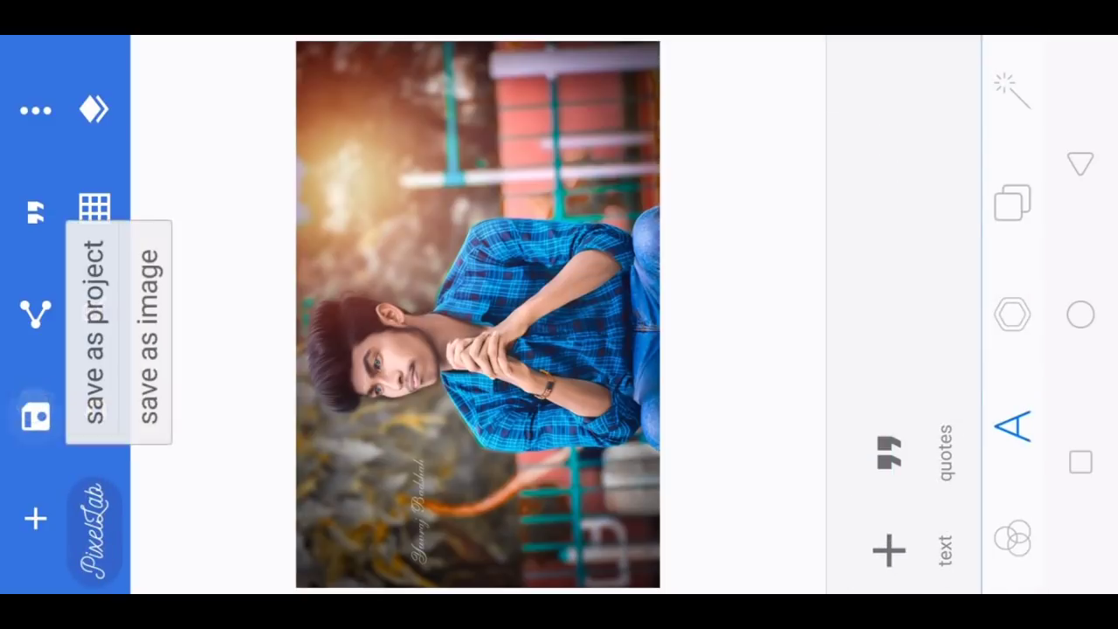
{"action": "left_click", "coordinate": [150, 332]}
{"action": "left_click", "coordinate": [491, 126]}
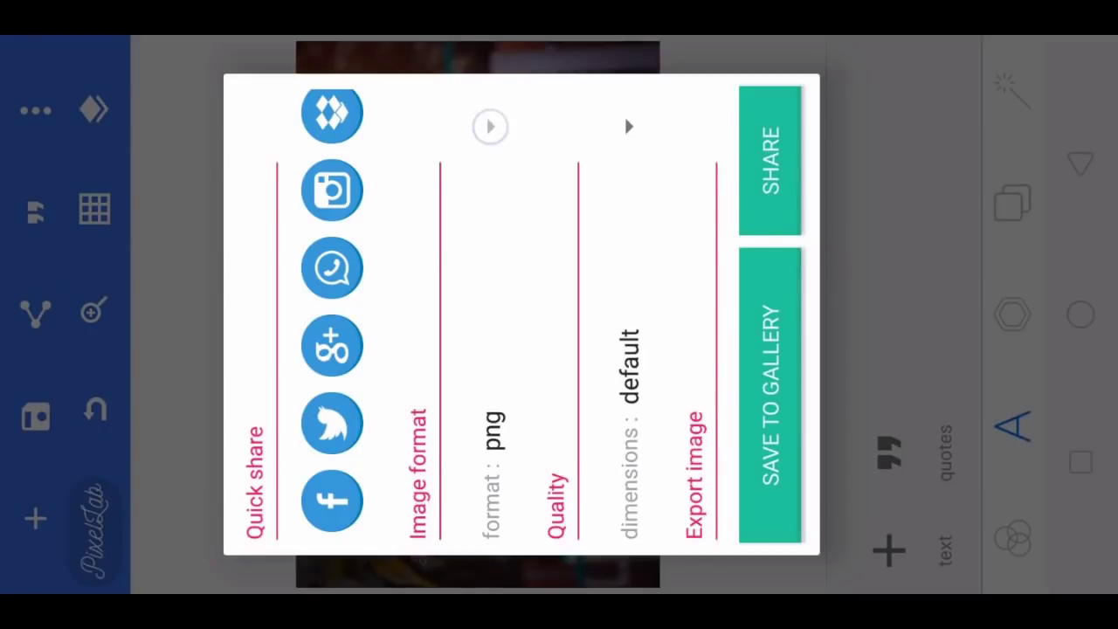
{"action": "left_click", "coordinate": [587, 363]}
{"action": "left_click", "coordinate": [627, 131]}
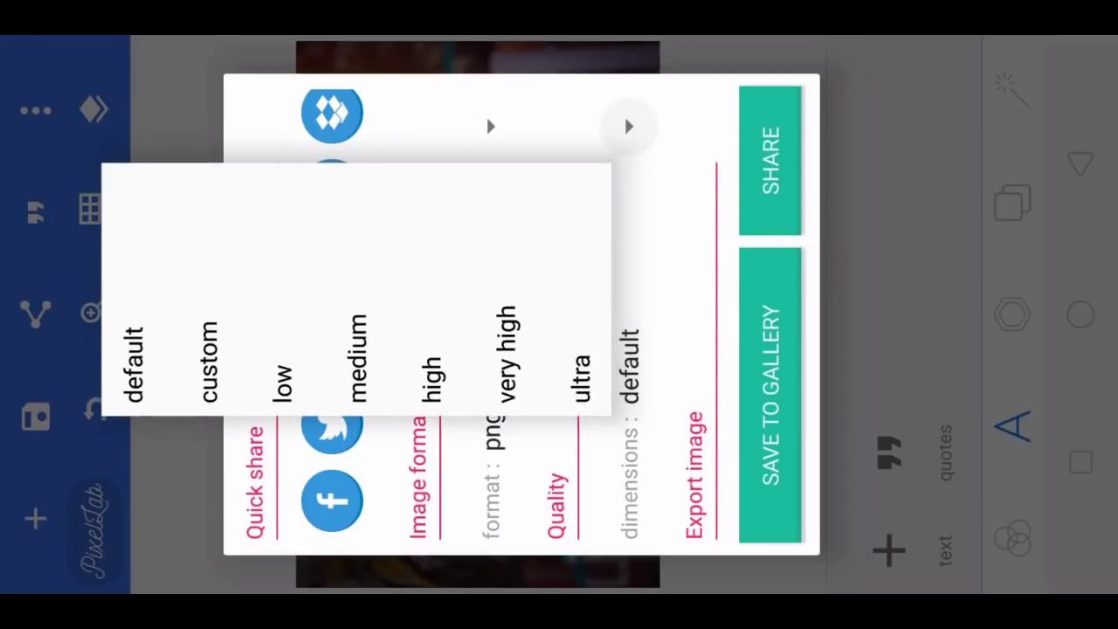
{"action": "left_click", "coordinate": [576, 366]}
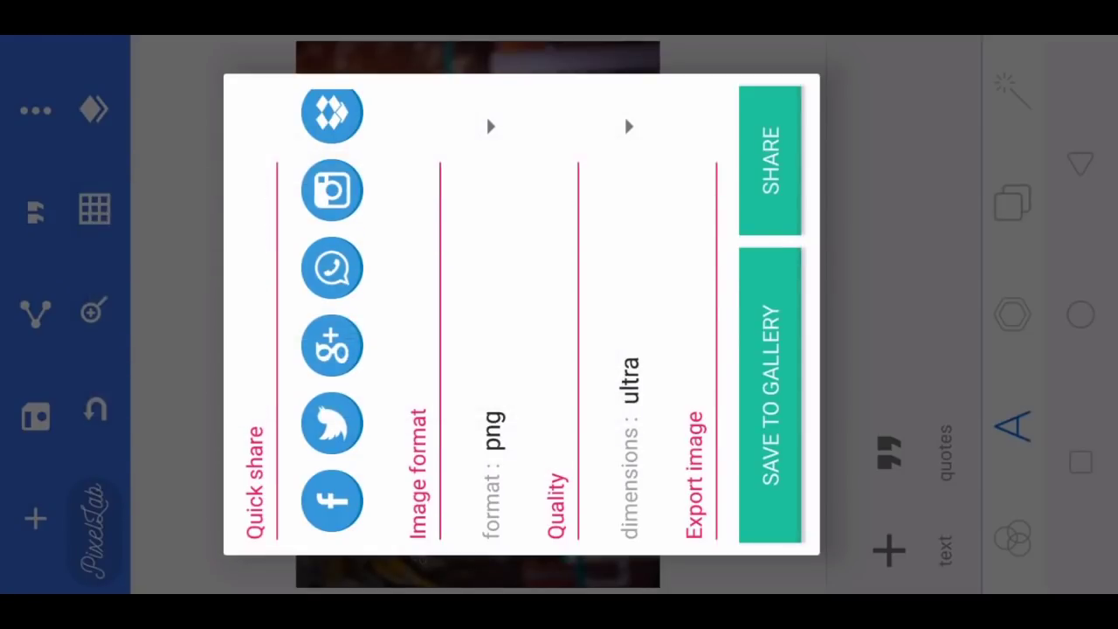
{"action": "left_click", "coordinate": [765, 366]}
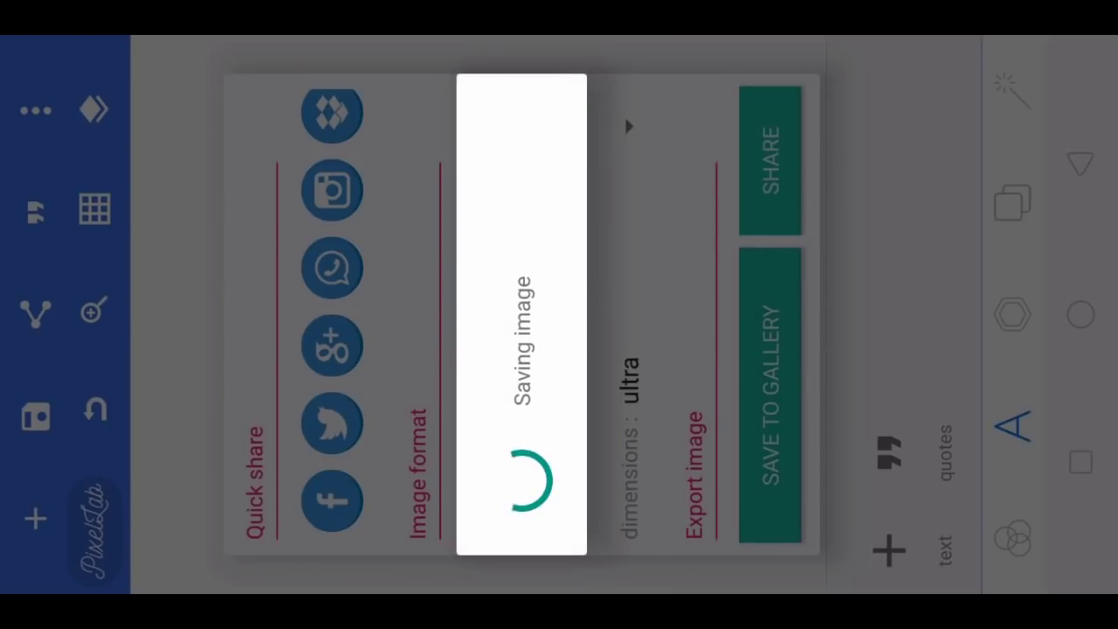